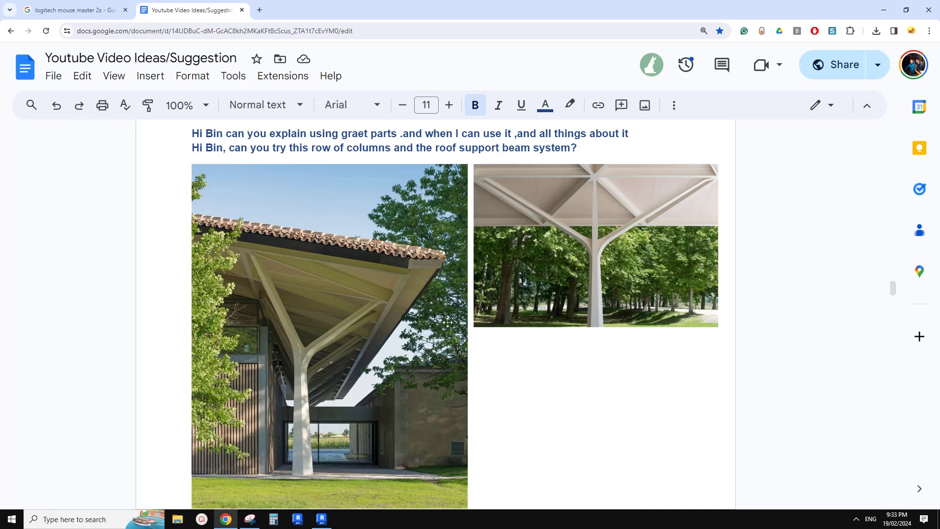
# Switch to Revit and create a new family from the Metric Generic Model Adaptive template
pyautogui.click(321, 519)
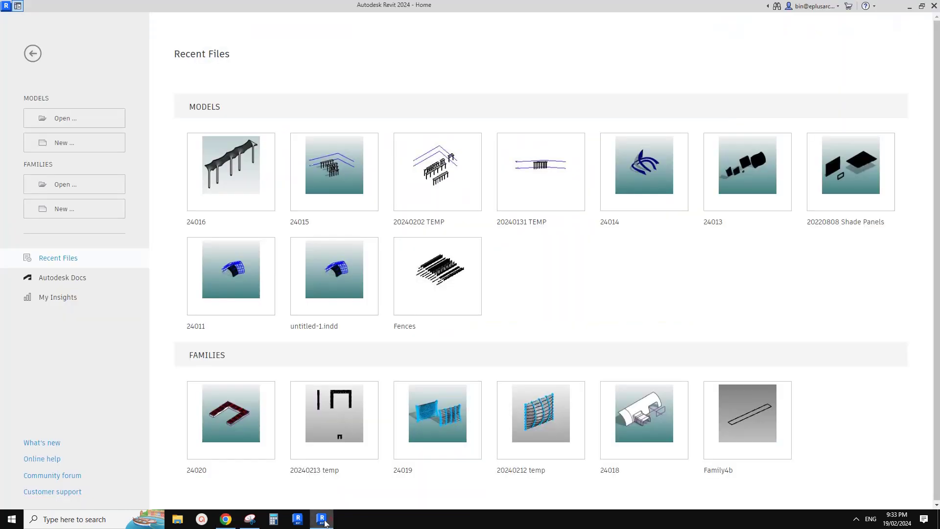
pyautogui.click(75, 220)
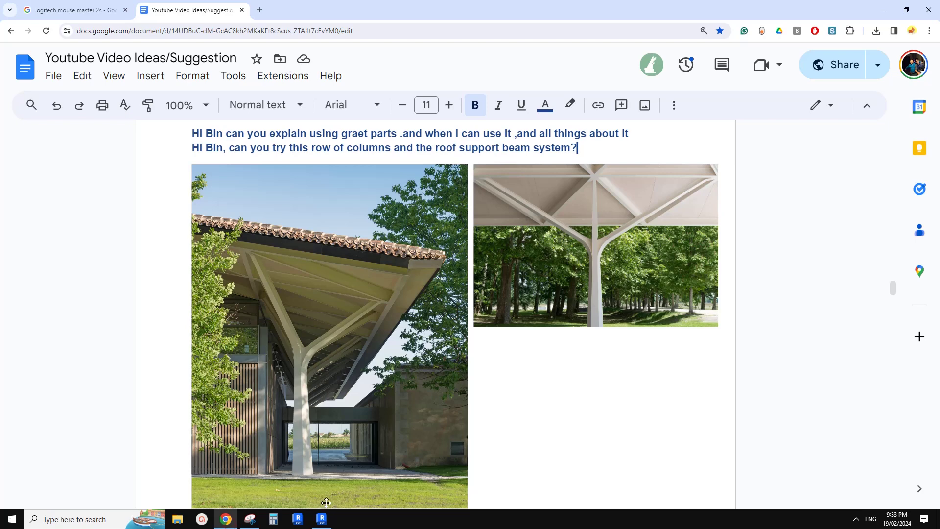
pyautogui.click(330, 520)
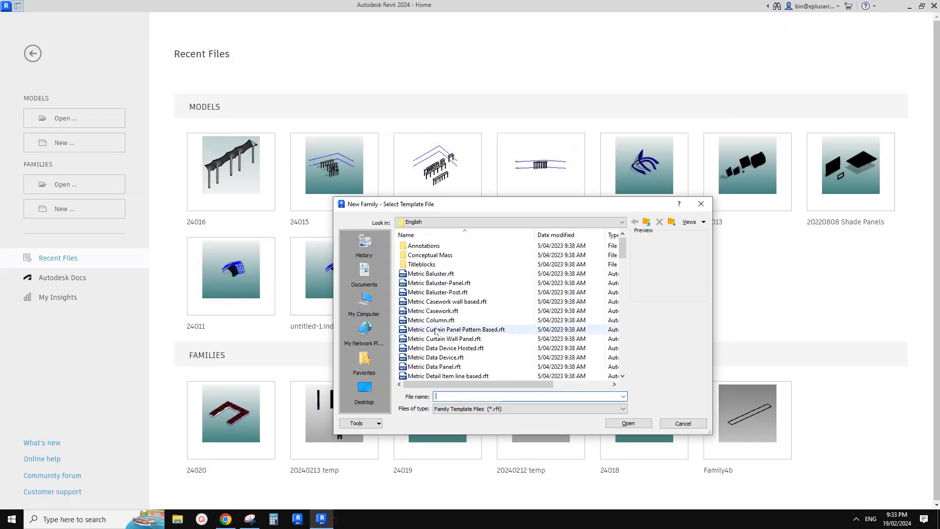
pyautogui.click(625, 304)
pyautogui.scroll(-5, 626, 308)
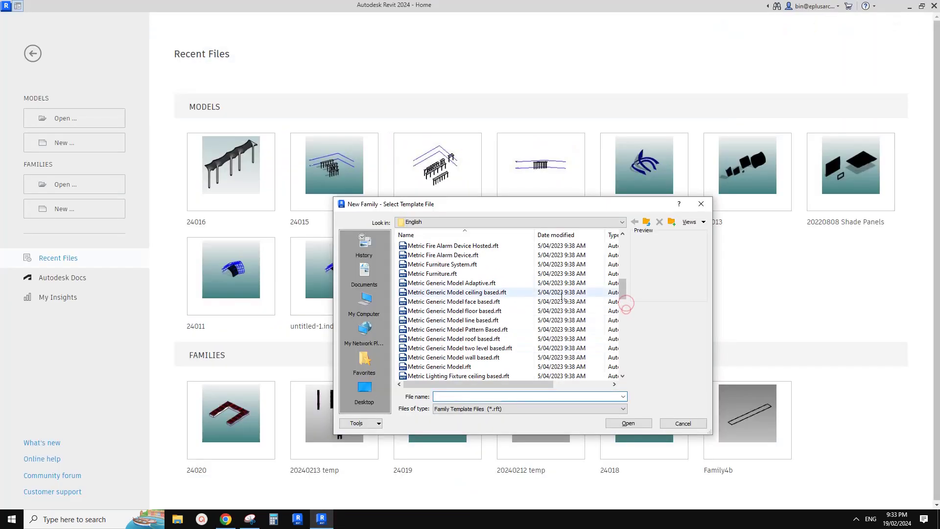
pyautogui.click(504, 283)
pyautogui.click(627, 423)
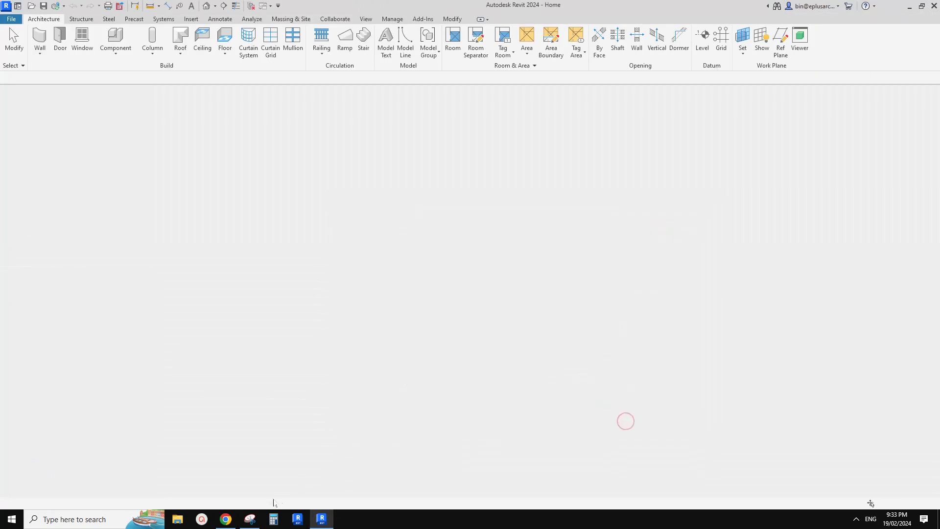
# Switch back to the Google Docs page and capture a snip of the branching column reference photos
pyautogui.click(226, 518)
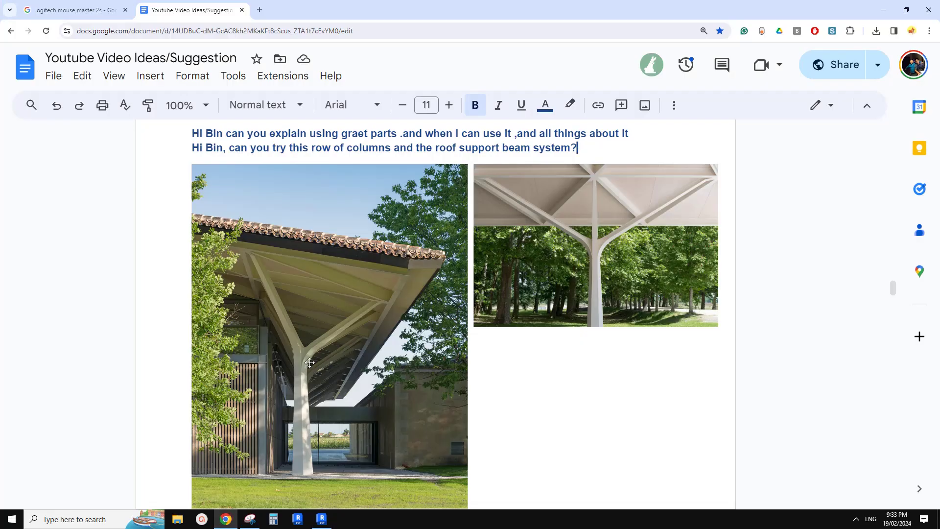
pyautogui.click(250, 519)
pyautogui.click(640, 292)
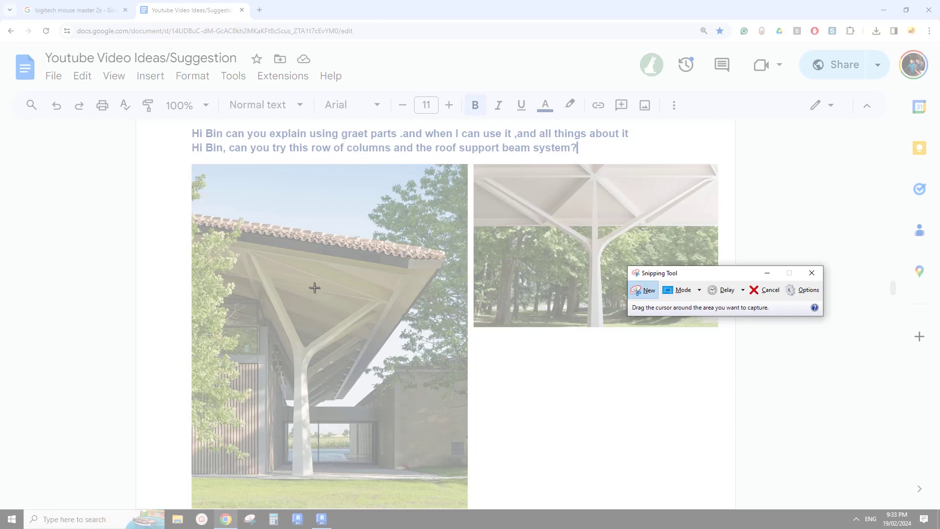
pyautogui.moveTo(231, 233); pyautogui.dragTo(631, 478)
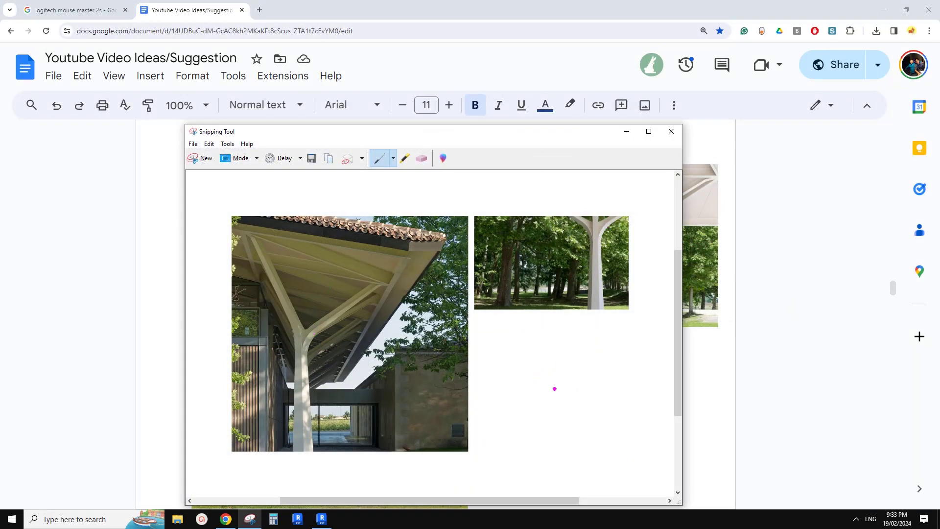
# Trace the column trunk and its branches in pen over the large building photo in the snip
pyautogui.moveTo(303, 350); pyautogui.dragTo(297, 412)
pyautogui.moveTo(307, 347); pyautogui.dragTo(345, 285)
pyautogui.moveTo(298, 336); pyautogui.dragTo(256, 273)
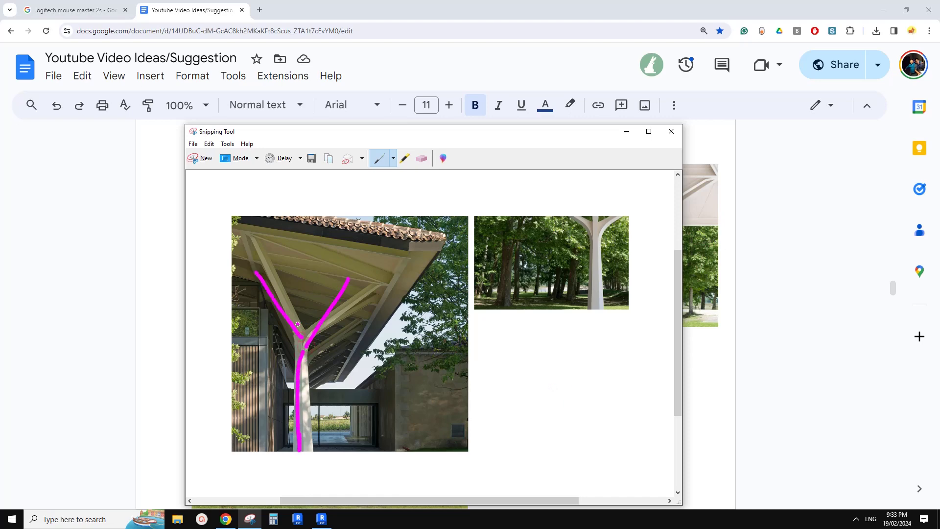
pyautogui.moveTo(301, 341); pyautogui.dragTo(246, 310)
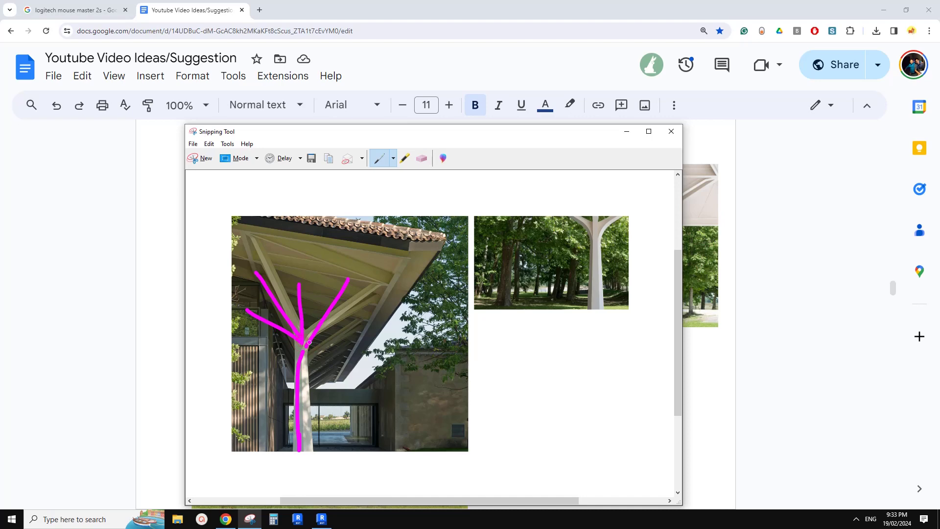
pyautogui.moveTo(309, 342); pyautogui.dragTo(367, 304)
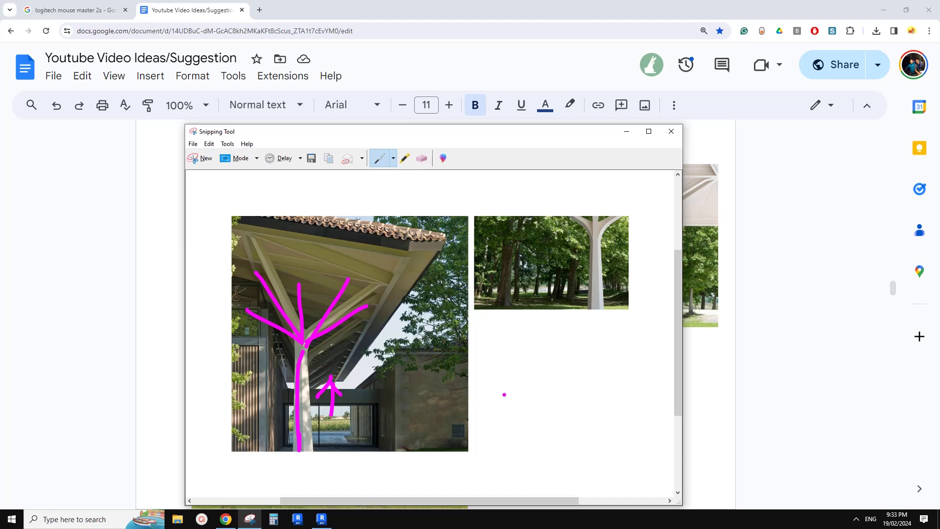
pyautogui.moveTo(499, 401); pyautogui.dragTo(499, 445)
pyautogui.click(421, 158)
pyautogui.click(500, 414)
# Sketch a plan diagram of the column with branches radiating from a central point in the blank area below the smaller photo
pyautogui.click(379, 159)
pyautogui.moveTo(533, 414); pyautogui.dragTo(487, 354)
pyautogui.moveTo(528, 414)
pyautogui.mouseDown()
pyautogui.moveTo(494, 414)
pyautogui.moveTo(508, 456)
pyautogui.mouseUp()
pyautogui.moveTo(537, 414); pyautogui.dragTo(562, 383)
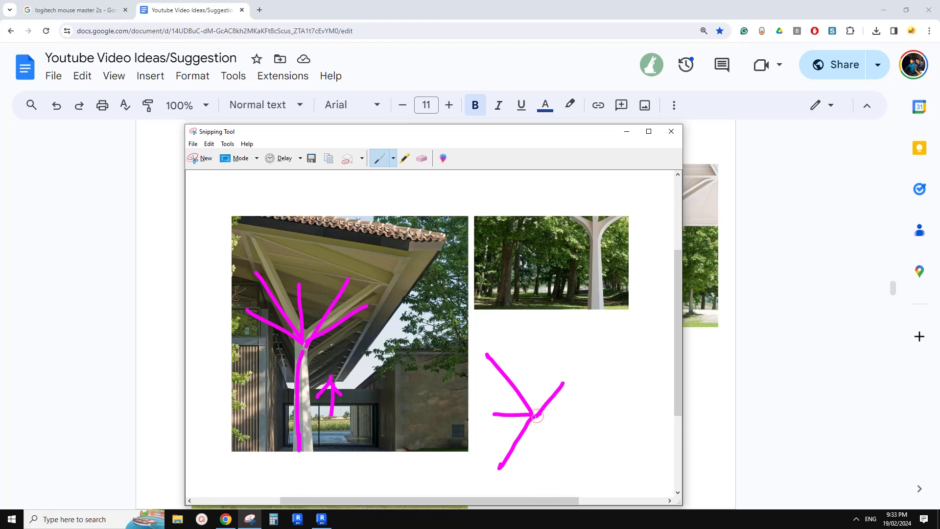
pyautogui.moveTo(536, 415); pyautogui.dragTo(566, 441)
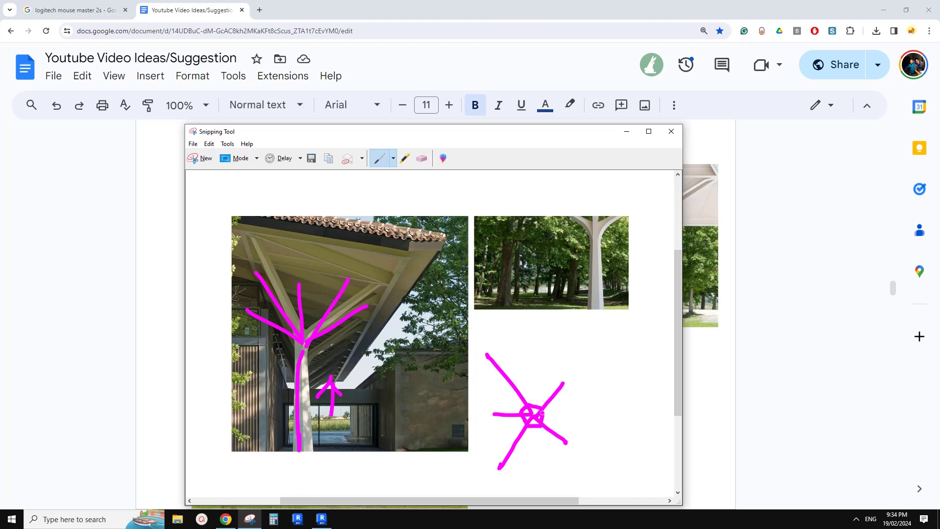
# Switch to Revit, place a reference point on the reference level near the plane intersection, and make it adaptive
pyautogui.hotkey('alt', 'Tab')
pyautogui.moveTo(401, 368); pyautogui.dragTo(367, 376, button='middle')
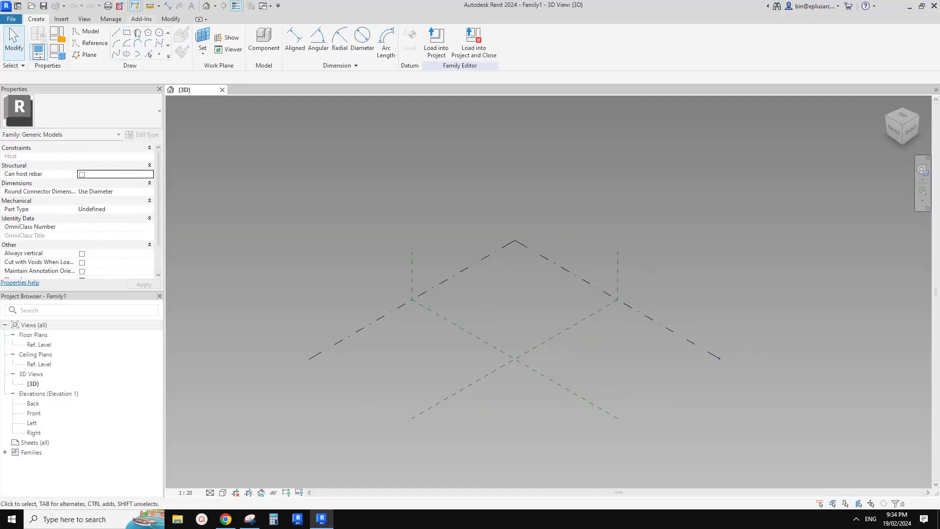
pyautogui.click(159, 53)
pyautogui.scroll(2, 453, 302)
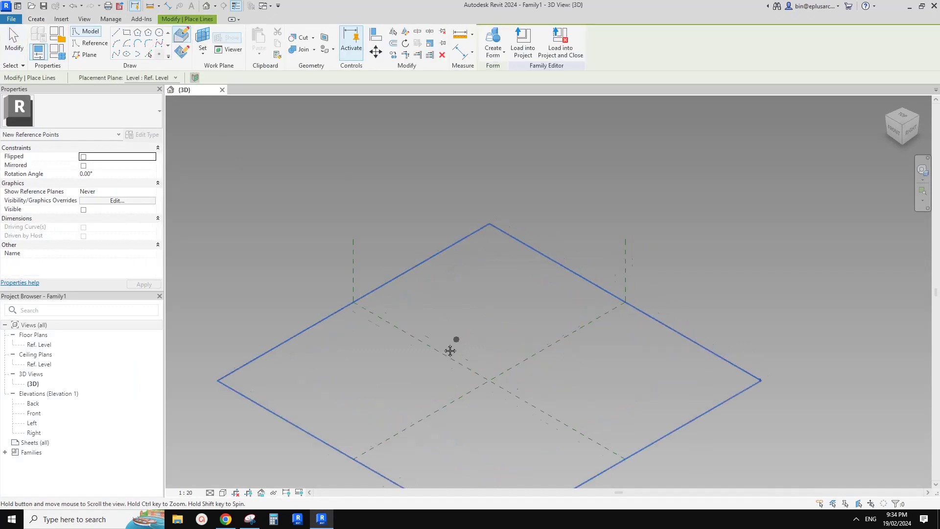
pyautogui.click(417, 384)
pyautogui.press('Escape')
pyautogui.press('Escape')
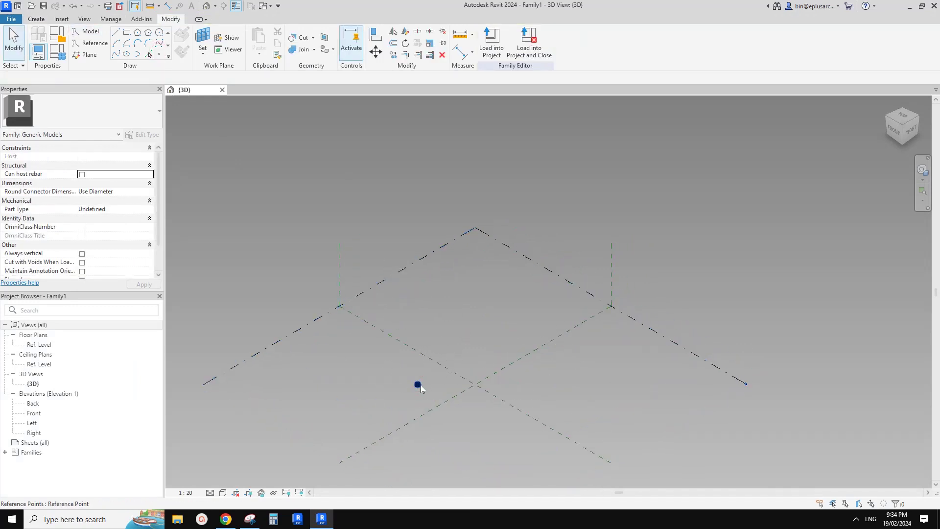
pyautogui.click(418, 384)
pyautogui.moveTo(440, 369); pyautogui.dragTo(426, 360, button='middle')
pyautogui.scroll(2, 426, 360)
pyautogui.click(538, 43)
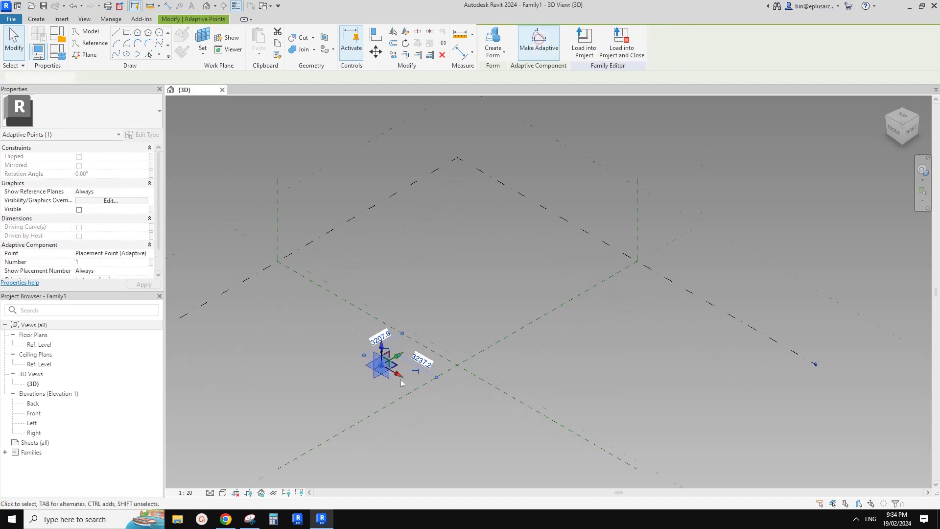
pyautogui.press('Escape')
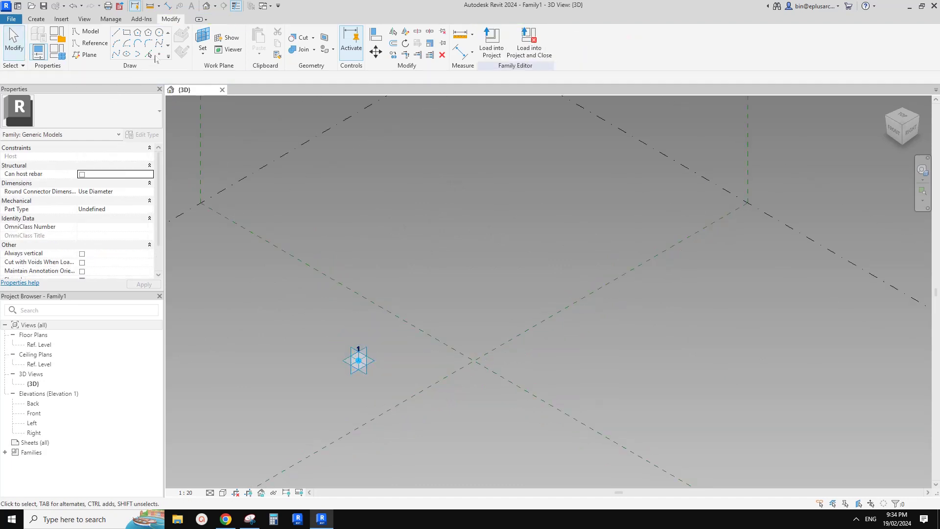
# Place a reference point hosted on the adaptive point's horizontal plane and raise it to an offset of about 2728
pyautogui.click(159, 55)
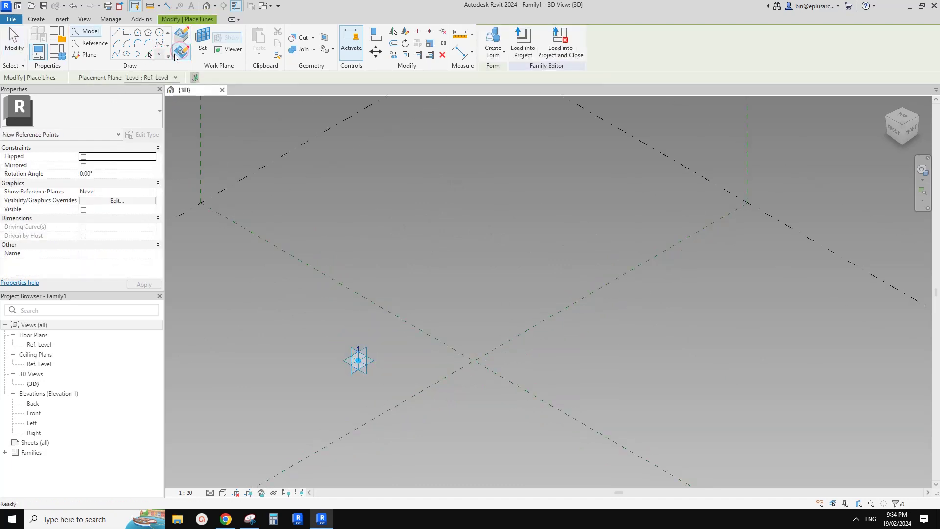
pyautogui.press('Escape')
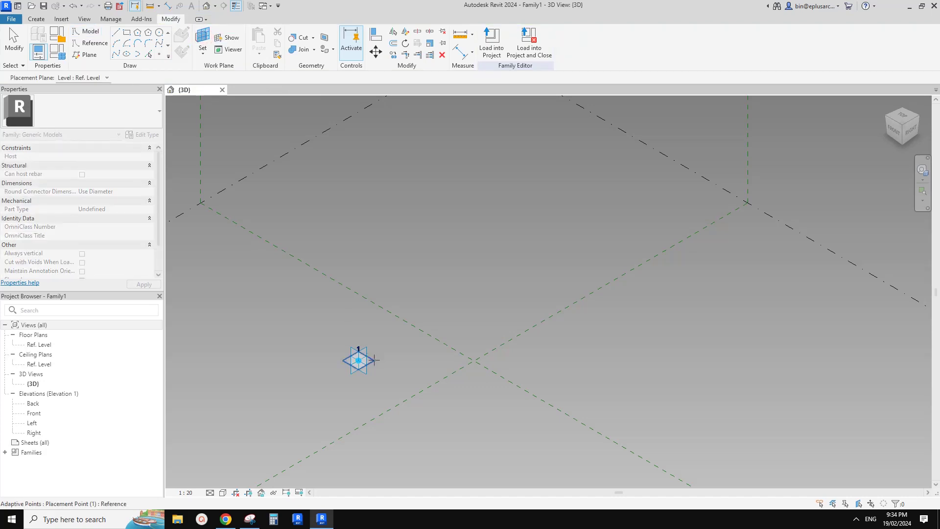
pyautogui.press('Return')
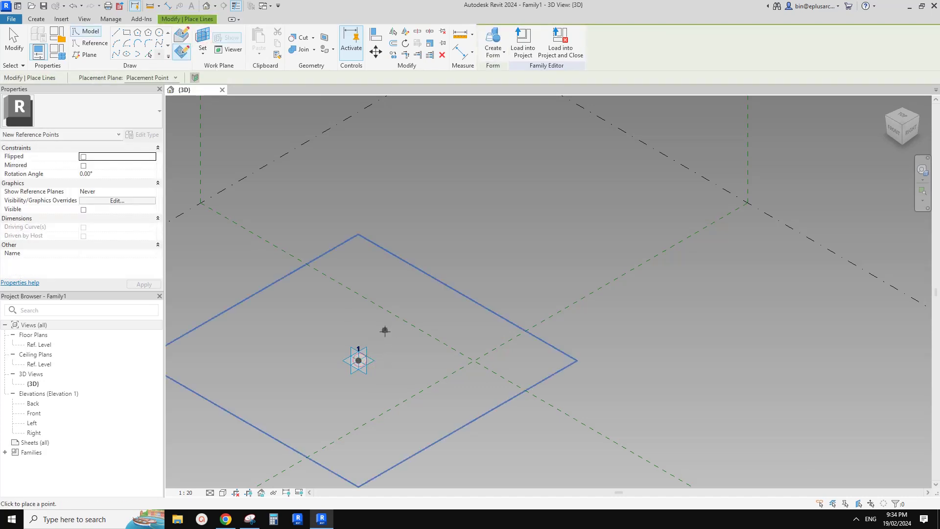
pyautogui.press('Escape')
pyautogui.click(359, 354)
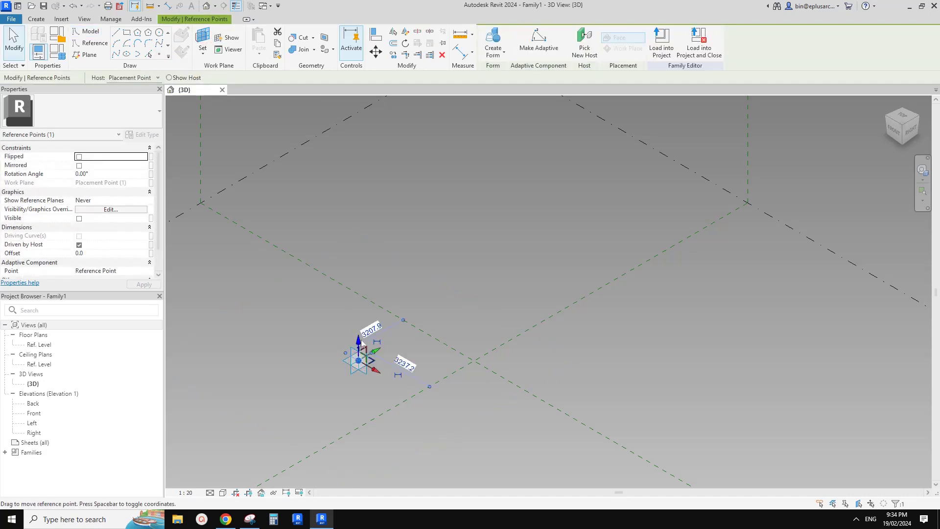
pyautogui.moveTo(362, 344); pyautogui.dragTo(363, 288)
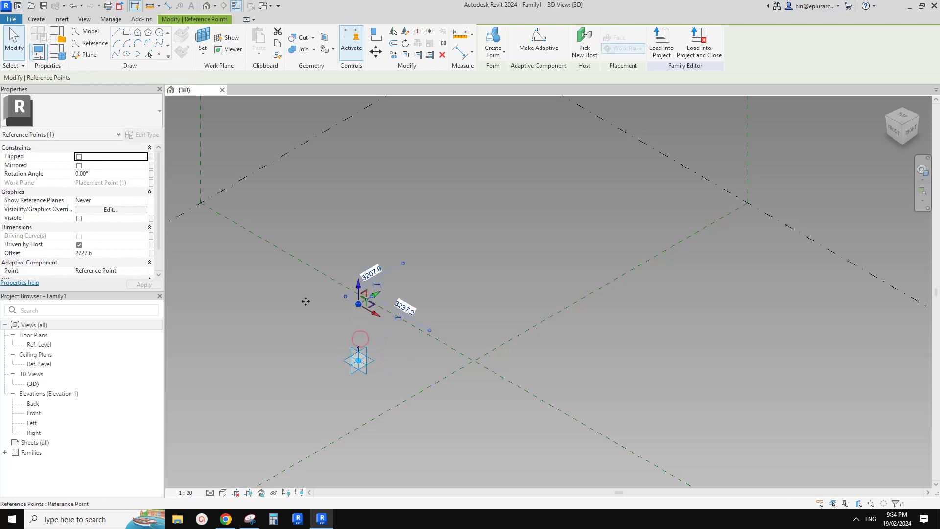
# Associate the raised point's offset with a new instance family parameter named H
pyautogui.click(150, 253)
pyautogui.press('capslock')
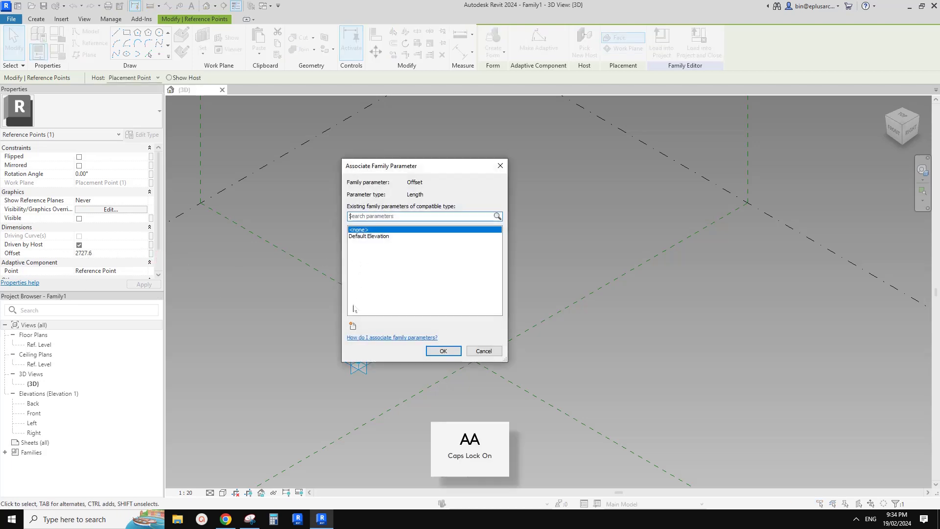
pyautogui.click(353, 325)
pyautogui.write('H')
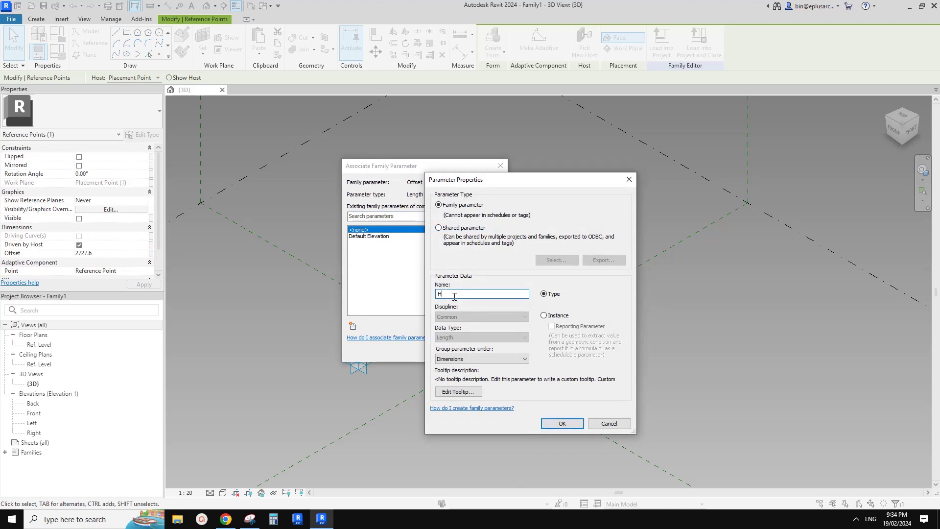
pyautogui.click(543, 315)
pyautogui.click(562, 423)
pyautogui.click(444, 355)
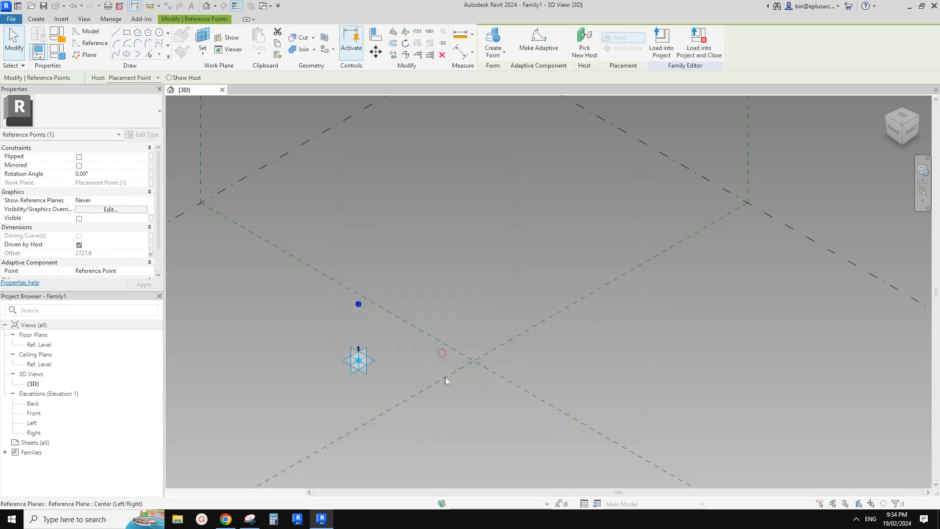
pyautogui.click(412, 362)
pyautogui.click(434, 400)
pyautogui.click(381, 362)
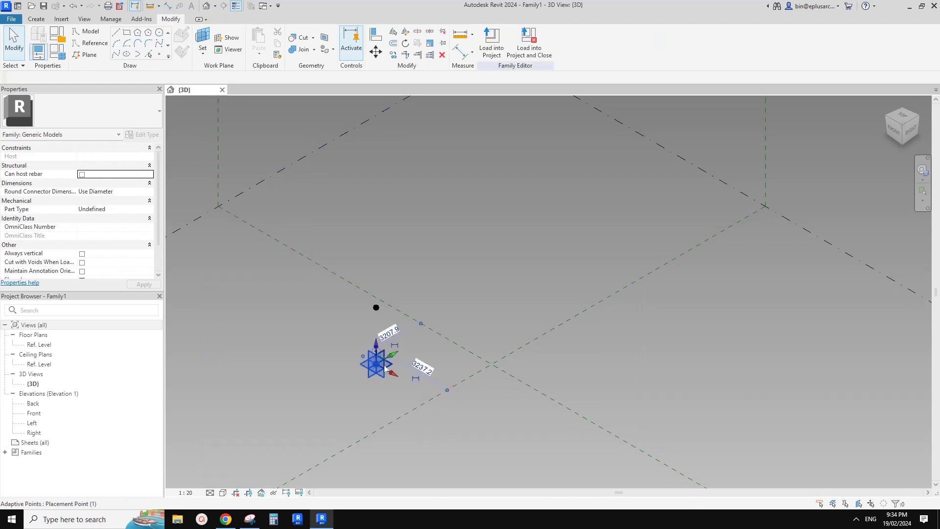
pyautogui.keyDown('shift'); pyautogui.moveTo(409, 362); pyautogui.dragTo(408, 325, button='middle'); pyautogui.keyUp('shift')
pyautogui.click(395, 327)
pyautogui.scroll(2, 395, 302)
pyautogui.click(367, 310)
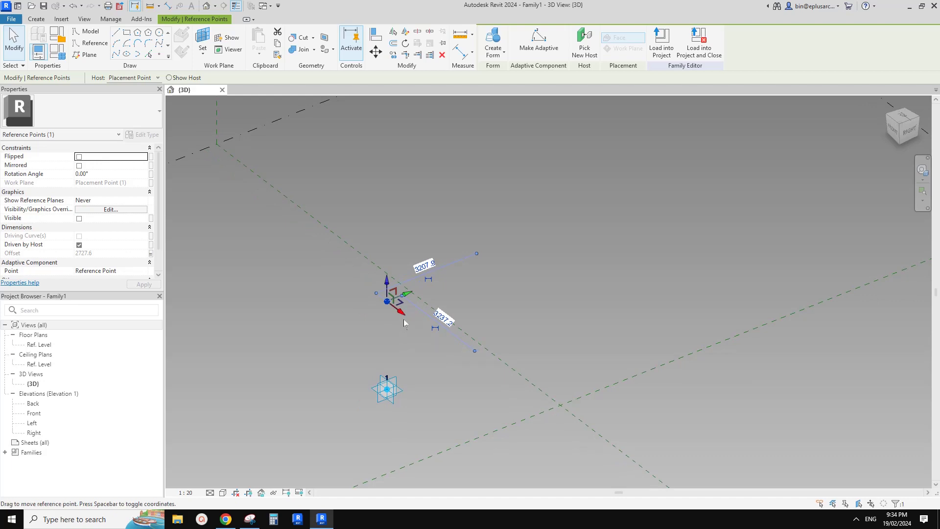
# Connect the adaptive point and the raised point with a spline through points and make it a reference line
pyautogui.click(395, 348)
pyautogui.keyDown('ctrl'); pyautogui.click(401, 388); pyautogui.keyUp('ctrl')
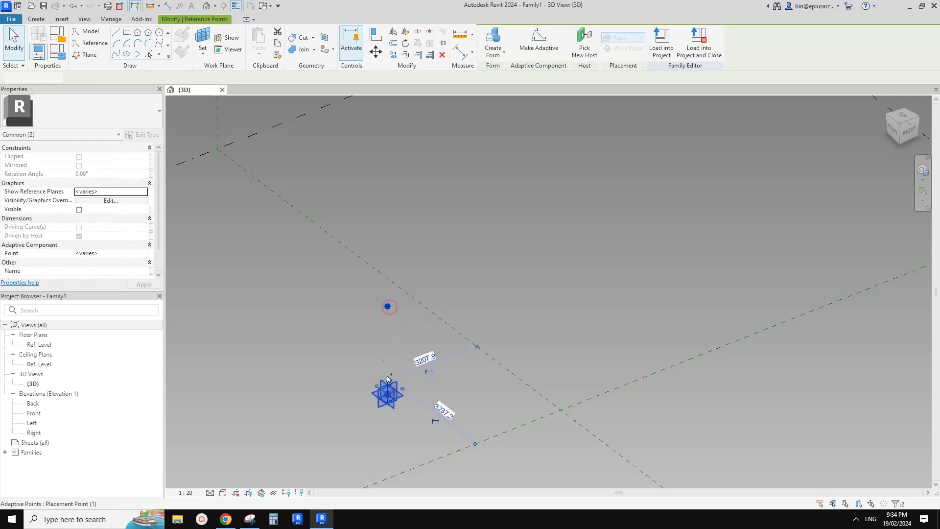
pyautogui.click(116, 54)
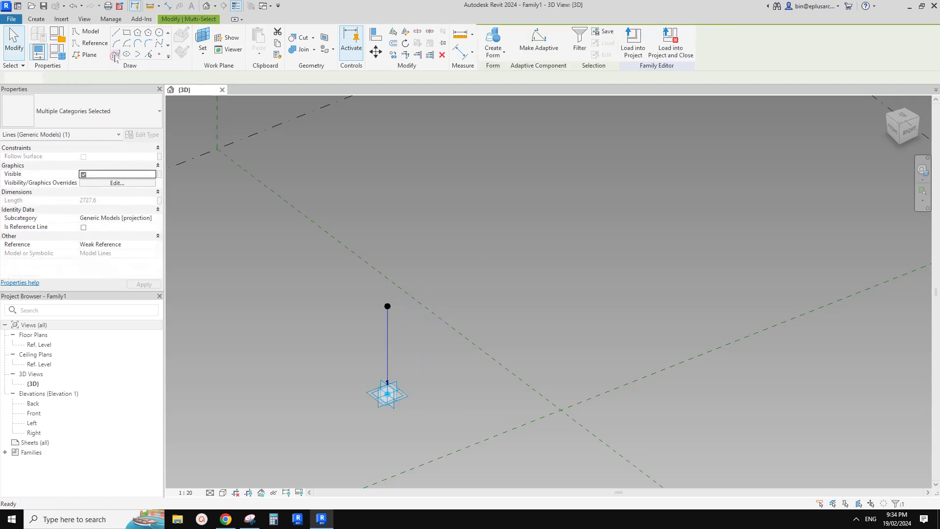
pyautogui.click(348, 321)
pyautogui.click(389, 335)
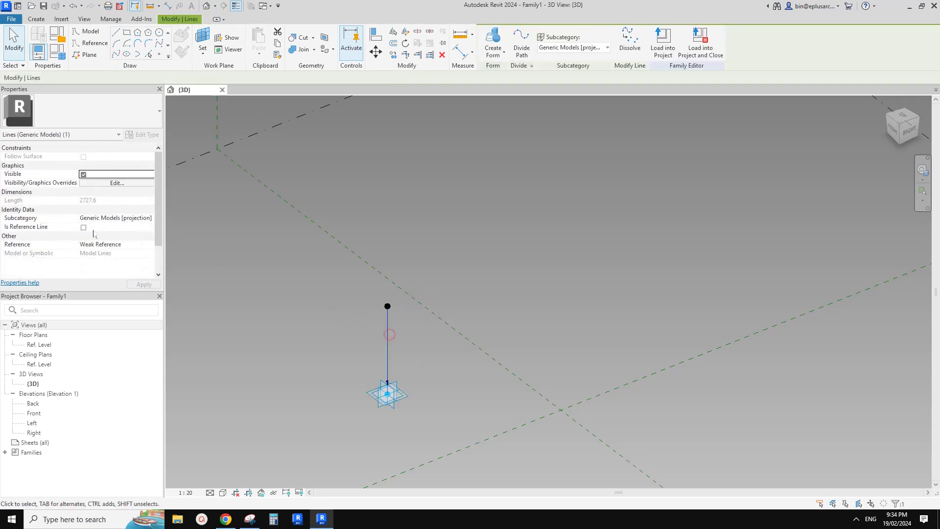
pyautogui.click(86, 227)
pyautogui.click(374, 239)
# Place five reference points on the reference level, spread around the vertical column line
pyautogui.scroll(-2, 374, 240)
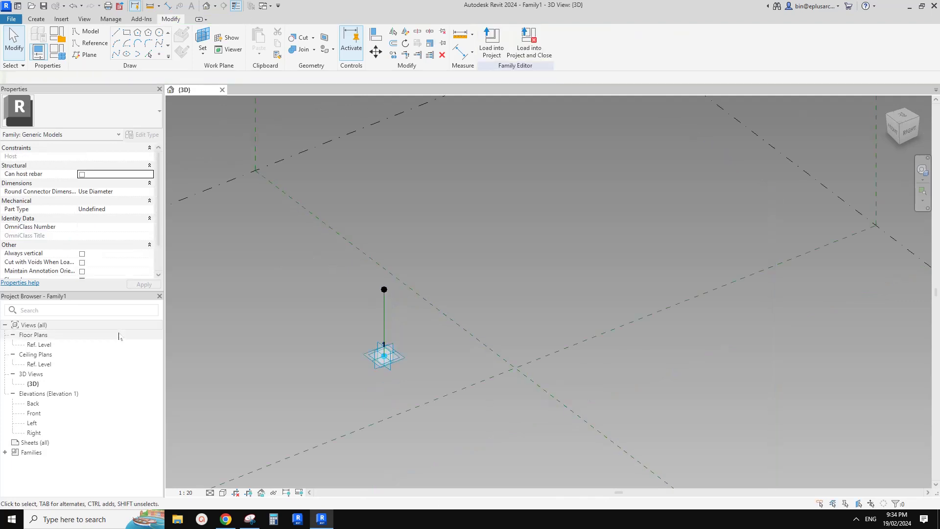
pyautogui.keyDown('shift'); pyautogui.moveTo(354, 333); pyautogui.dragTo(390, 390, button='middle'); pyautogui.keyUp('shift')
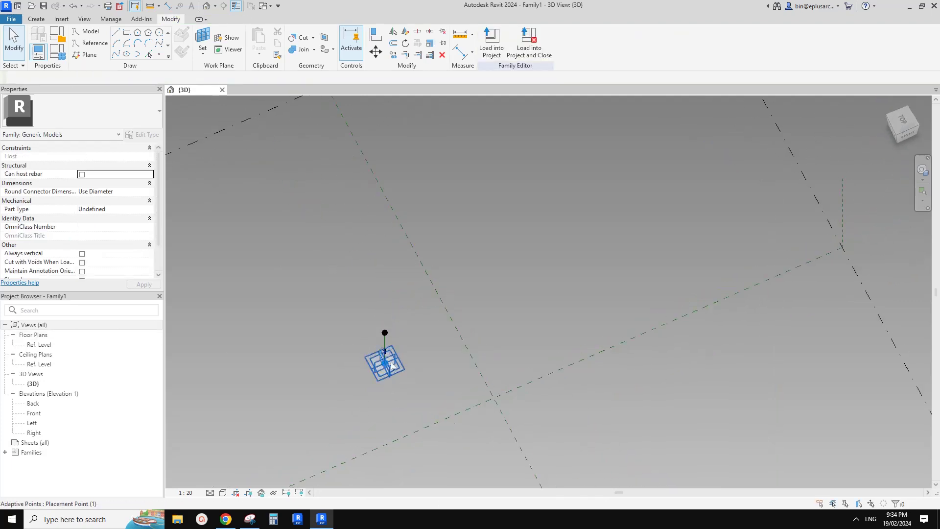
pyautogui.moveTo(268, 301); pyautogui.dragTo(266, 310, button='middle')
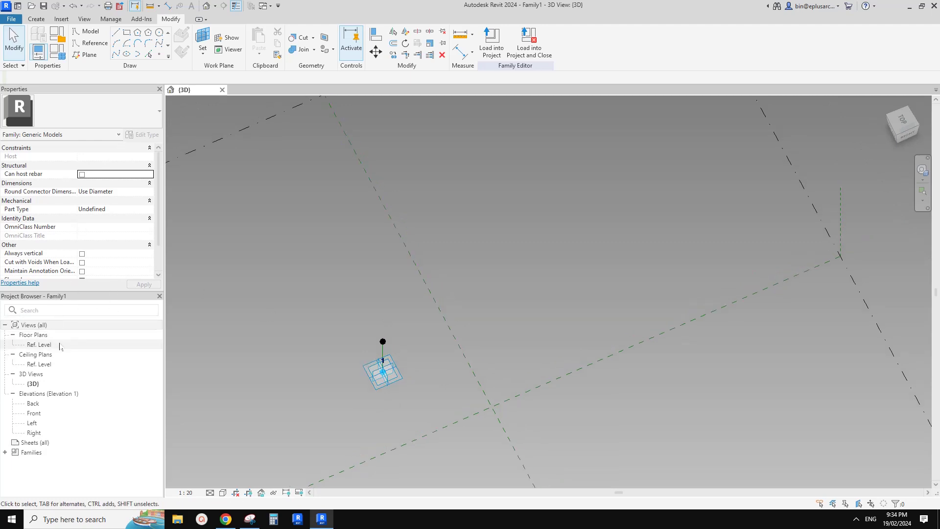
pyautogui.click(159, 54)
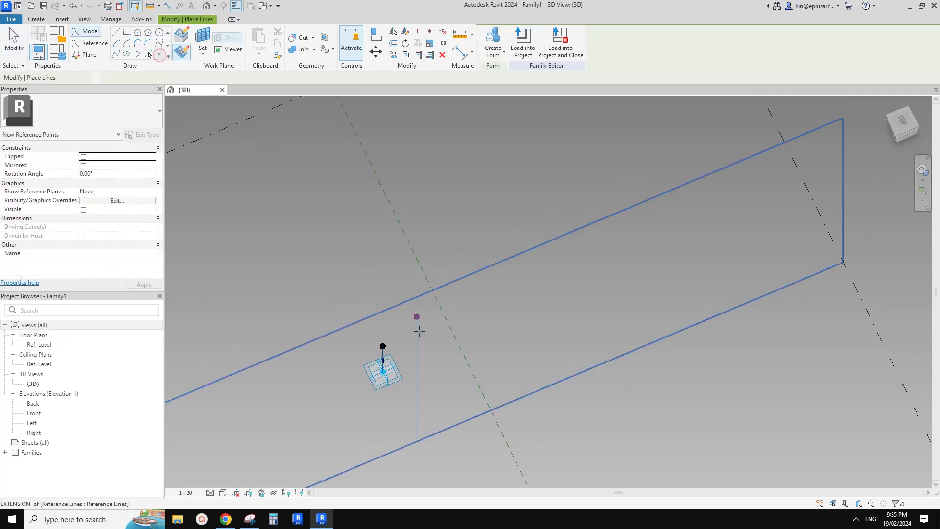
pyautogui.scroll(-3, 400, 336)
pyautogui.press('Escape')
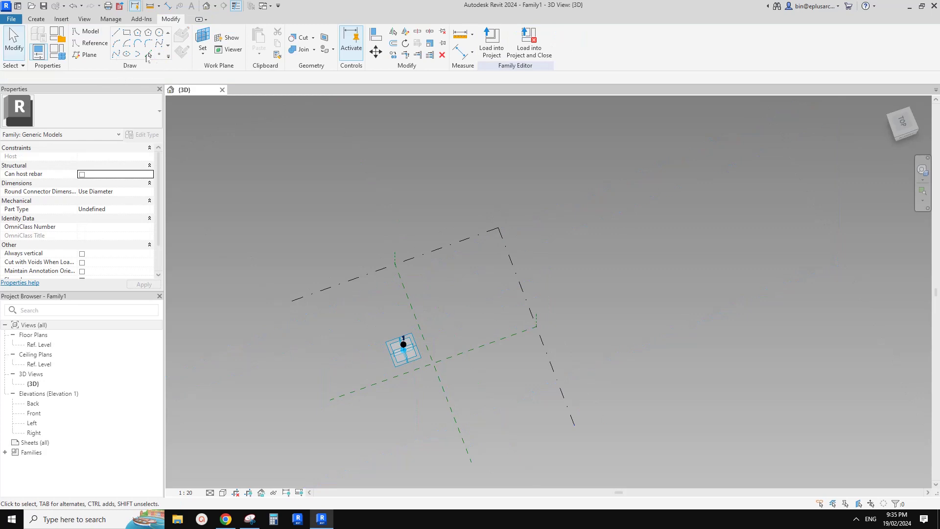
pyautogui.click(161, 55)
pyautogui.click(187, 55)
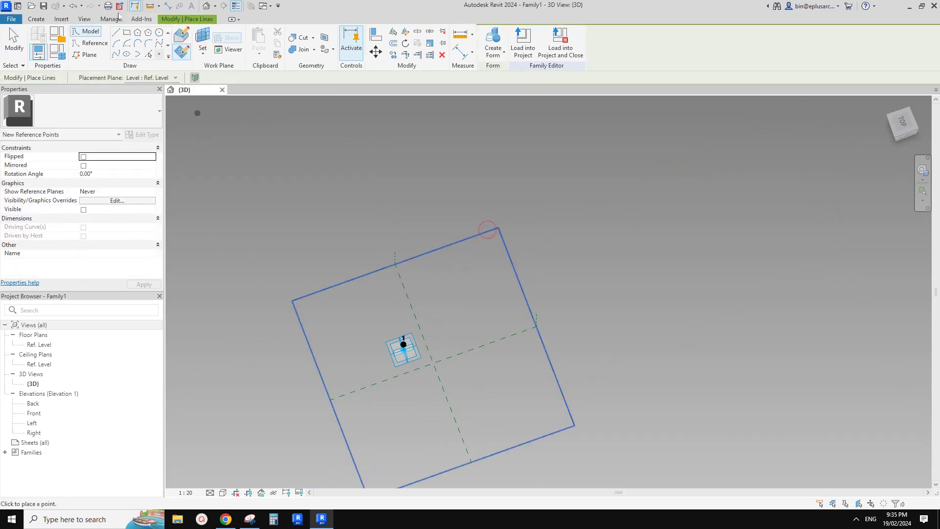
pyautogui.keyDown('shift'); pyautogui.moveTo(465, 343); pyautogui.dragTo(443, 380, button='middle'); pyautogui.keyUp('shift')
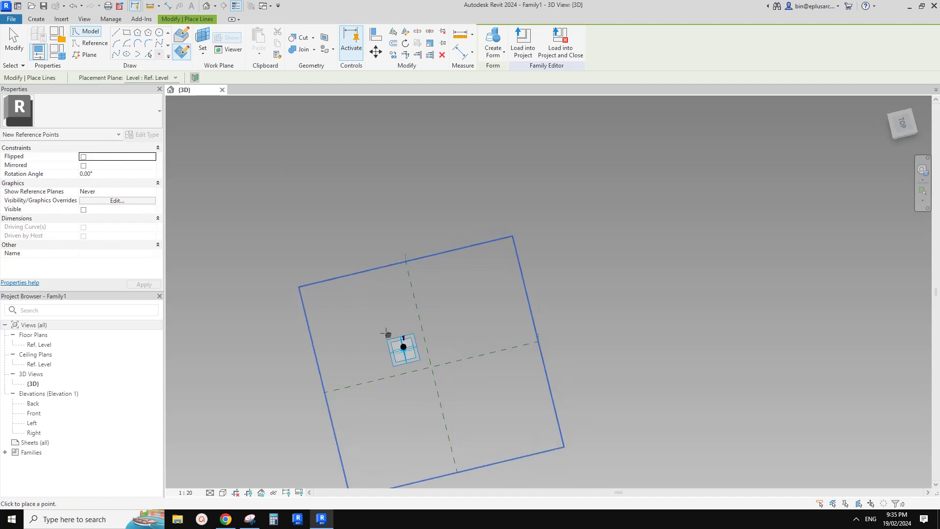
pyautogui.click(362, 363)
pyautogui.click(410, 409)
pyautogui.press('Escape')
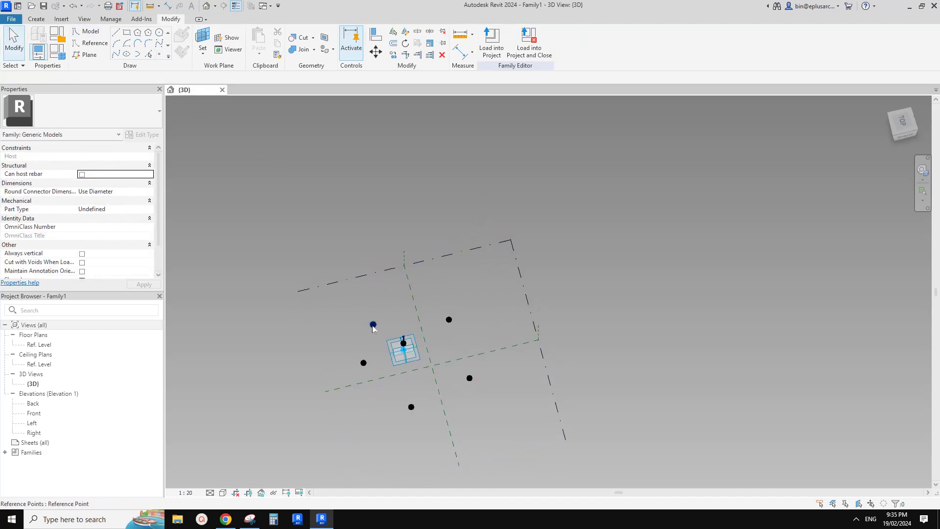
# Raise the five surrounding reference points together to an offset of 8000, working from the right-side view
pyautogui.click(372, 326)
pyautogui.keyDown('ctrl'); pyautogui.click(363, 363); pyautogui.keyUp('ctrl')
pyautogui.keyDown('ctrl'); pyautogui.click(448, 321); pyautogui.keyUp('ctrl')
pyautogui.keyDown('ctrl'); pyautogui.click(469, 378); pyautogui.keyUp('ctrl')
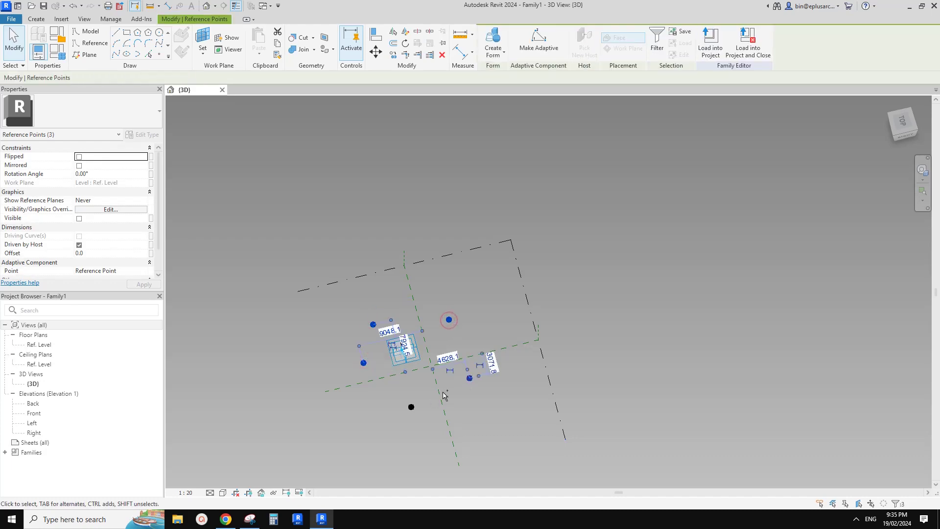
pyautogui.keyDown('ctrl'); pyautogui.click(448, 319); pyautogui.keyUp('ctrl')
pyautogui.keyDown('ctrl'); pyautogui.click(411, 407); pyautogui.keyUp('ctrl')
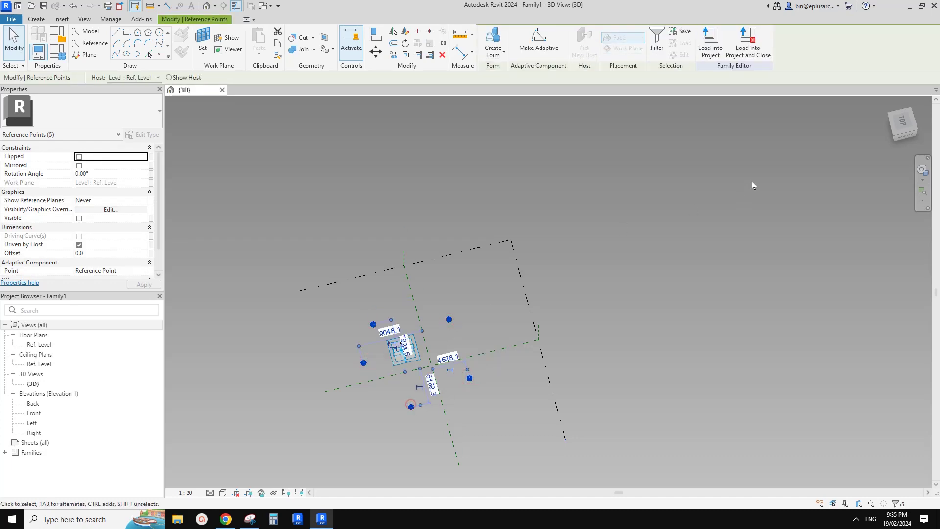
pyautogui.click(906, 137)
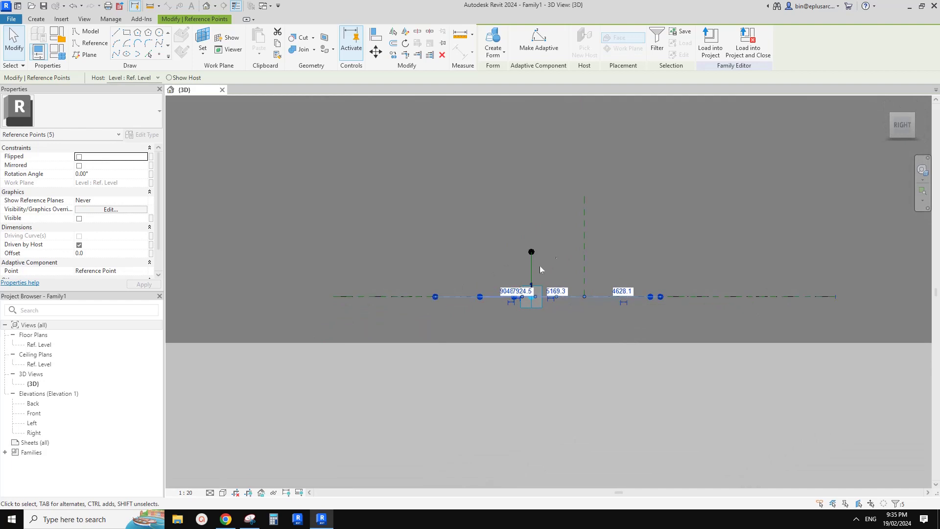
pyautogui.moveTo(539, 265); pyautogui.dragTo(471, 284, button='middle')
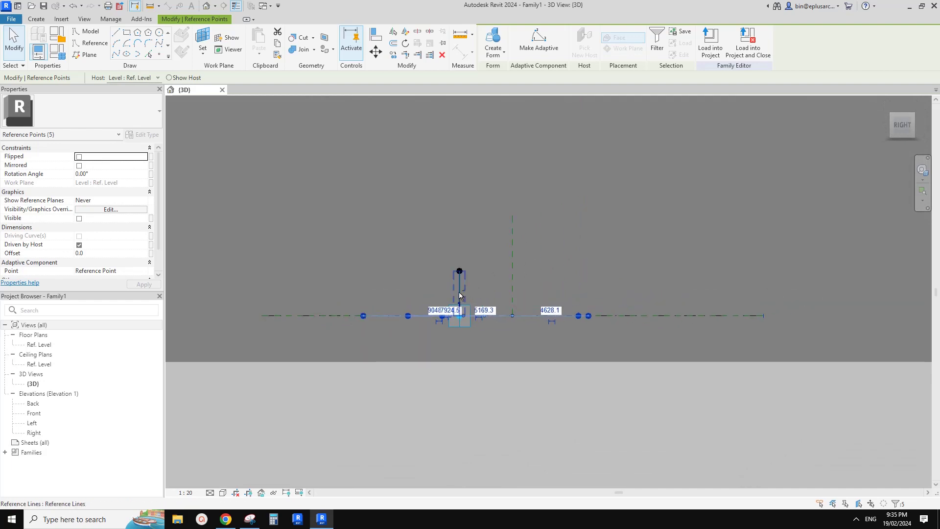
pyautogui.press('Up')
pyautogui.press('Up')
pyautogui.press('Up')
pyautogui.press('Up')
pyautogui.press('Up')
pyautogui.press('Up')
pyautogui.press('Up')
pyautogui.press('Up')
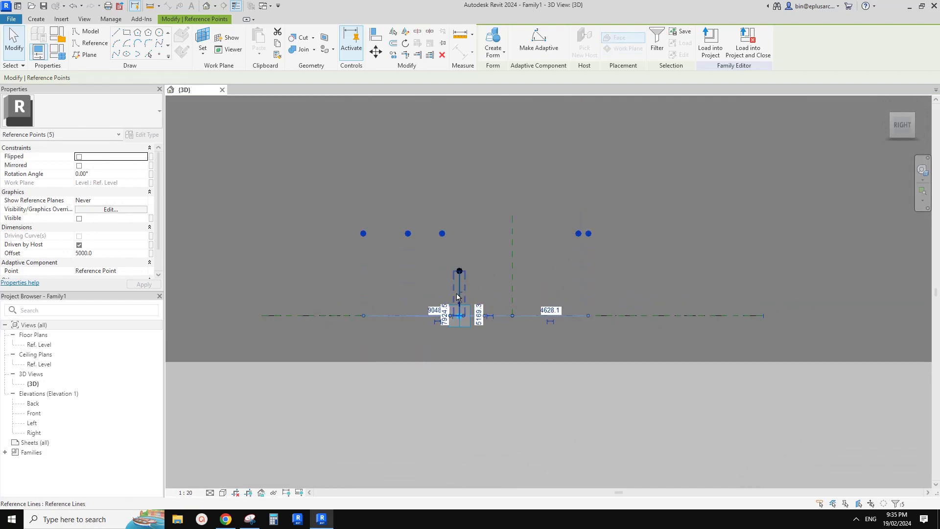
pyautogui.click(461, 251)
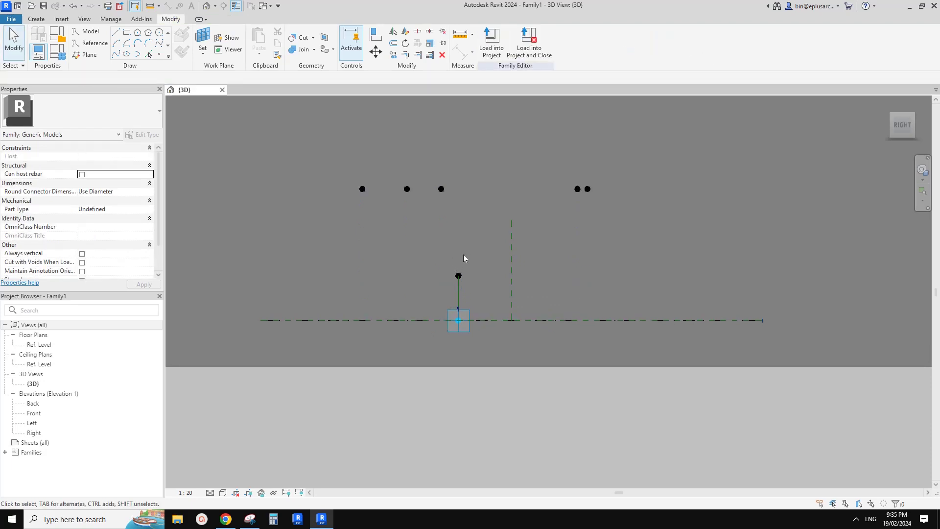
# Connect the column's top point to each of the two nearest raised points on one side with a spline through points
pyautogui.keyDown('shift'); pyautogui.moveTo(463, 254); pyautogui.dragTo(530, 377, button='middle'); pyautogui.keyUp('shift')
pyautogui.keyDown('shift'); pyautogui.moveTo(491, 290); pyautogui.dragTo(510, 356, button='middle'); pyautogui.keyUp('shift')
pyautogui.moveTo(348, 228); pyautogui.dragTo(461, 290)
pyautogui.click(116, 54)
pyautogui.moveTo(321, 163); pyautogui.dragTo(378, 208)
pyautogui.keyDown('ctrl'); pyautogui.moveTo(426, 251); pyautogui.dragTo(461, 289); pyautogui.keyUp('ctrl')
pyautogui.click(116, 55)
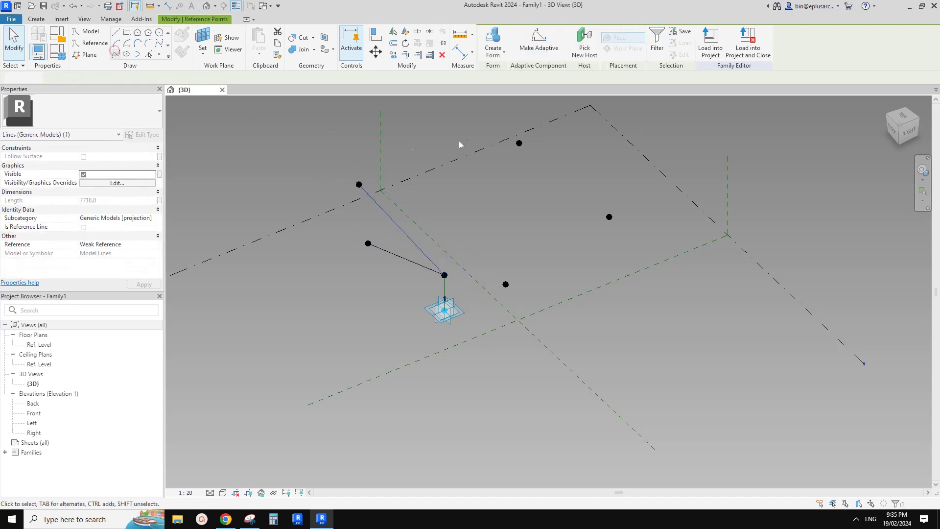
# Connect the column's top point to each of the three remaining raised points with a spline through points
pyautogui.moveTo(467, 122); pyautogui.dragTo(529, 170)
pyautogui.keyDown('ctrl'); pyautogui.moveTo(426, 229); pyautogui.dragTo(465, 288); pyautogui.keyUp('ctrl')
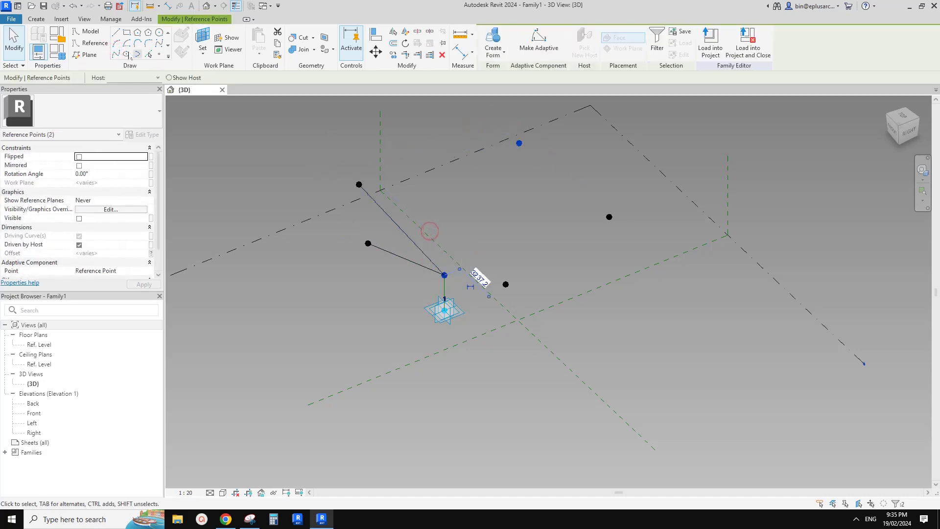
pyautogui.click(116, 54)
pyautogui.moveTo(568, 165); pyautogui.dragTo(650, 235)
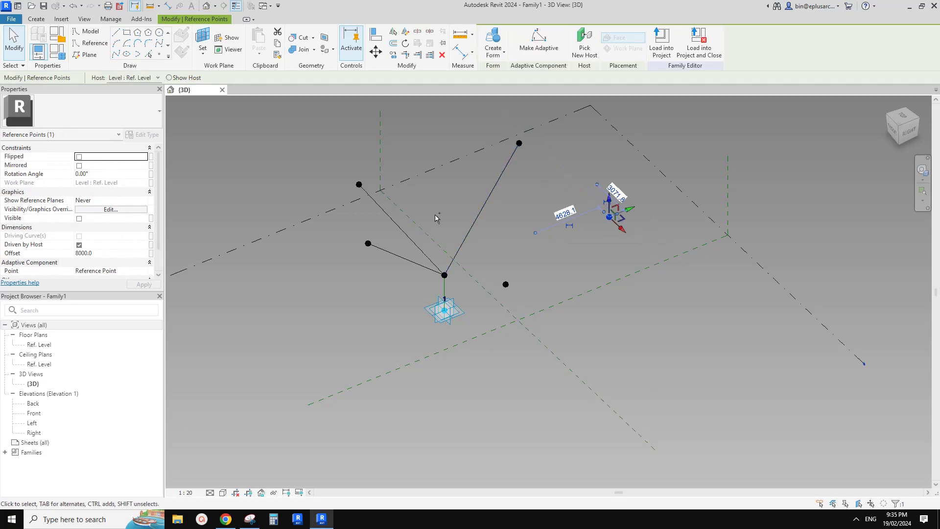
pyautogui.keyDown('ctrl'); pyautogui.moveTo(434, 215); pyautogui.dragTo(462, 283); pyautogui.keyUp('ctrl')
pyautogui.click(116, 54)
pyautogui.moveTo(495, 241); pyautogui.dragTo(527, 310)
pyautogui.keyDown('ctrl'); pyautogui.click(444, 275); pyautogui.keyUp('ctrl')
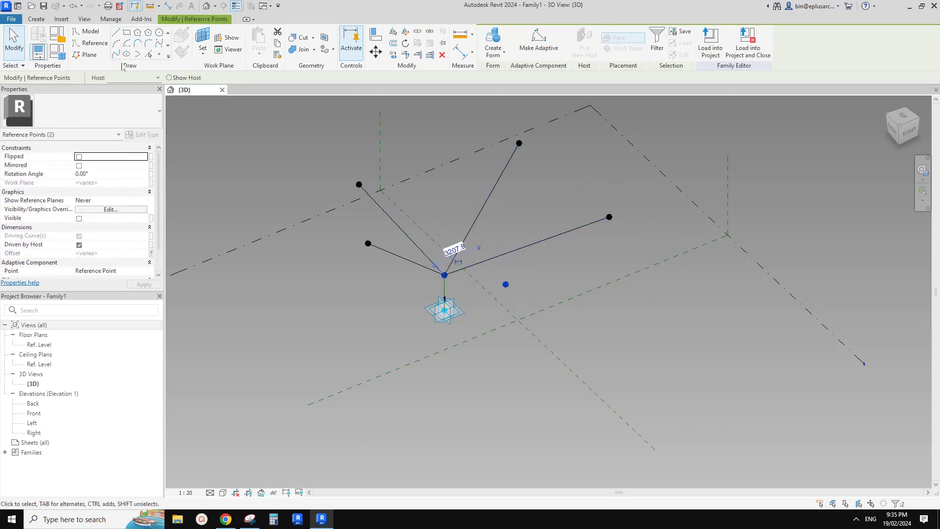
pyautogui.click(116, 54)
# Convert the five branch lines into reference lines
pyautogui.click(481, 208)
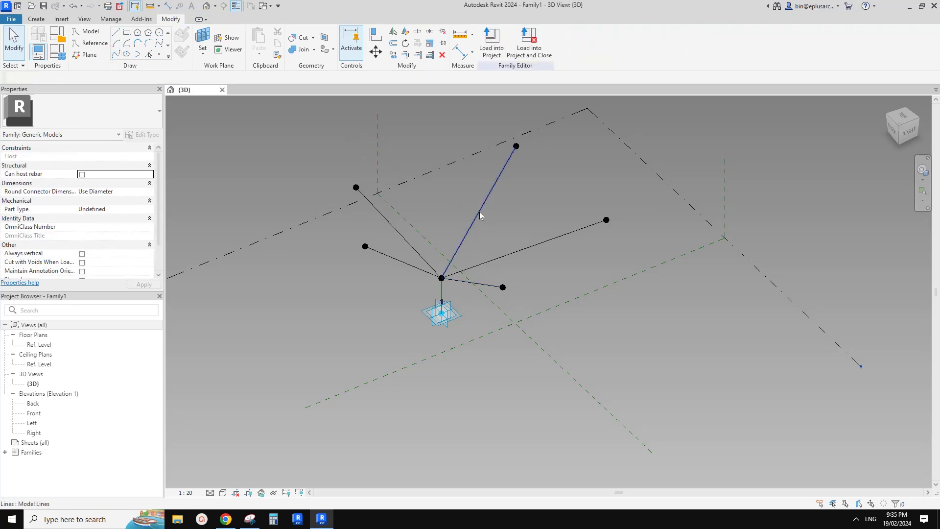
pyautogui.keyDown('ctrl'); pyautogui.click(494, 257); pyautogui.keyUp('ctrl')
pyautogui.keyDown('ctrl'); pyautogui.click(487, 288); pyautogui.keyUp('ctrl')
pyautogui.keyDown('ctrl'); pyautogui.click(418, 268); pyautogui.keyUp('ctrl')
pyautogui.keyDown('ctrl'); pyautogui.click(417, 253); pyautogui.keyUp('ctrl')
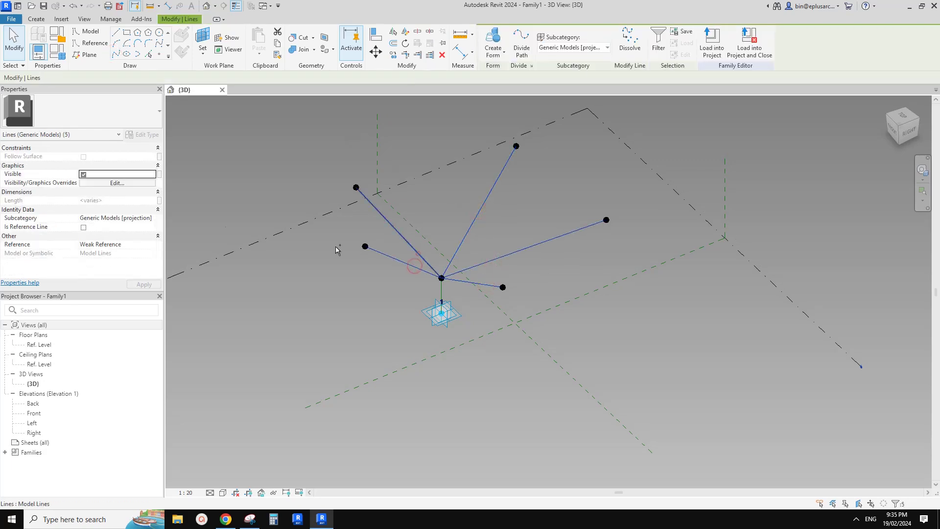
pyautogui.click(83, 228)
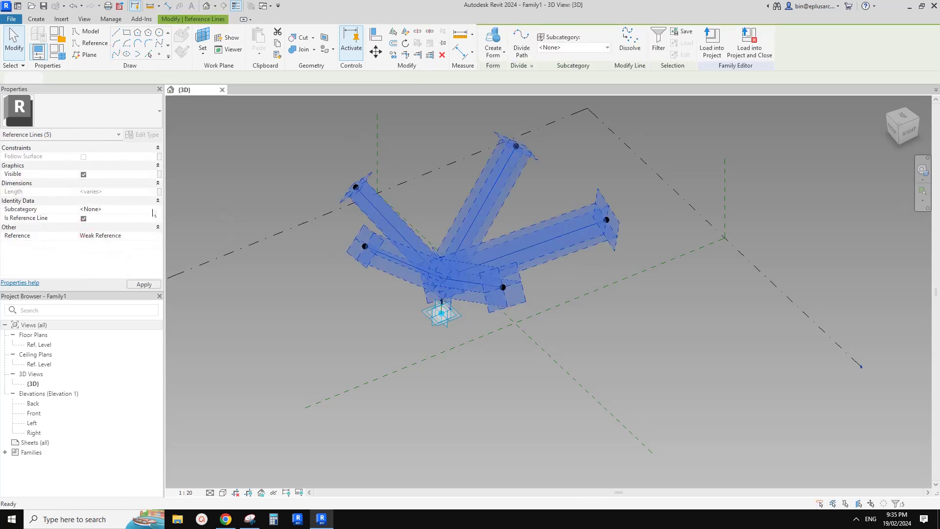
pyautogui.click(439, 227)
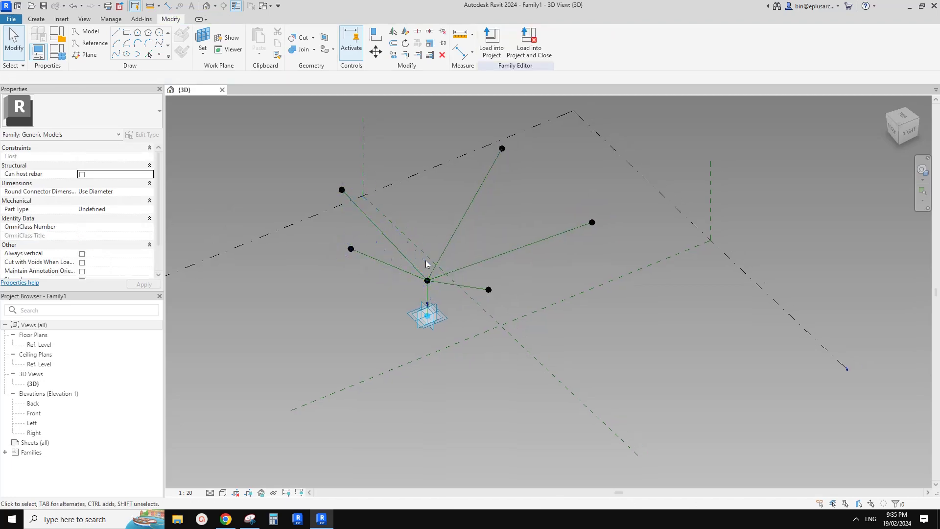
# Switch to the Google Docs document in Chrome to examine how the photographed column branches, and return to the Revit model
pyautogui.keyDown('shift'); pyautogui.moveTo(465, 267); pyautogui.dragTo(454, 250, button='middle'); pyautogui.keyUp('shift')
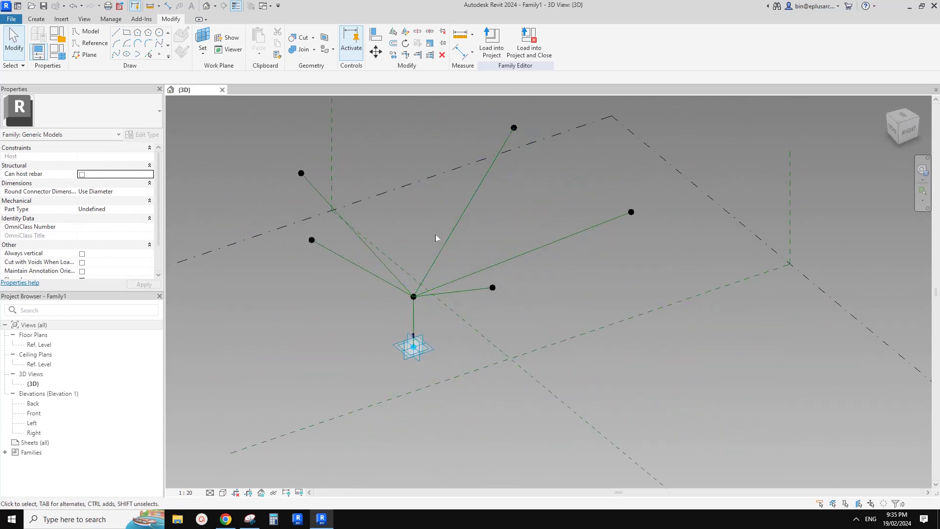
pyautogui.keyDown('shift'); pyautogui.moveTo(451, 252); pyautogui.dragTo(509, 273, button='middle'); pyautogui.keyUp('shift')
pyautogui.hotkey('alt', 'Tab')
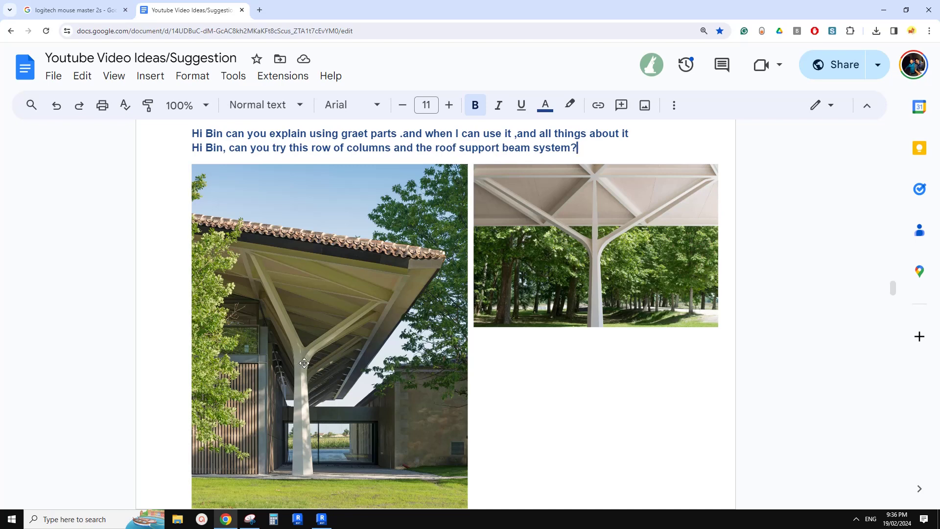
pyautogui.click(321, 518)
pyautogui.moveTo(441, 377)
pyautogui.keyDown('shift'); pyautogui.mouseDown(button='middle')
pyautogui.moveTo(447, 360)
pyautogui.moveTo(453, 401)
pyautogui.moveTo(441, 382)
pyautogui.moveTo(456, 383)
pyautogui.mouseUp(button='middle'); pyautogui.keyUp('shift')
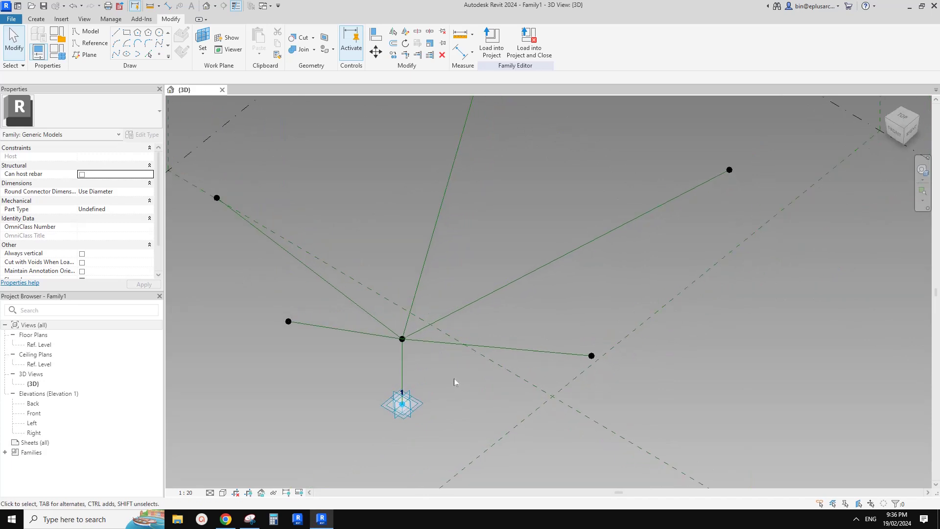
pyautogui.moveTo(453, 378); pyautogui.dragTo(389, 380, button='middle')
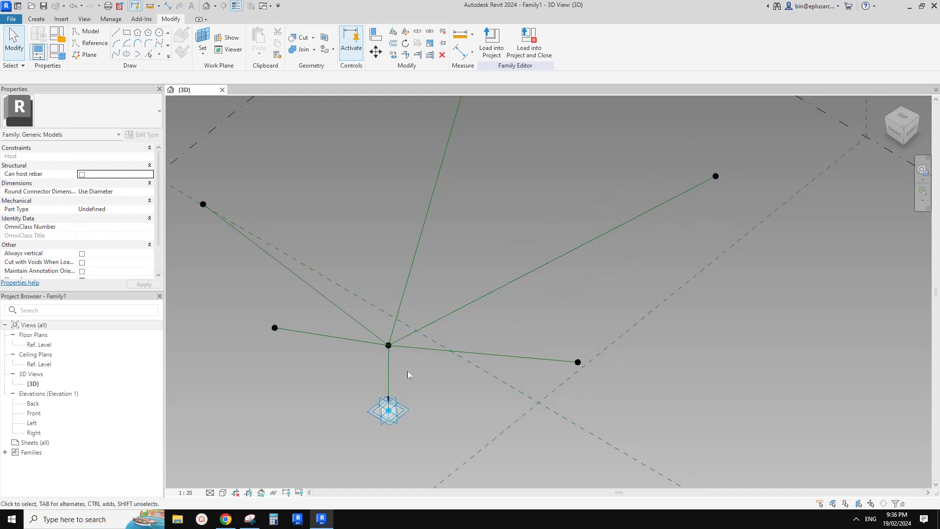
# Create a new family from the Metric Generic Model Adaptive.rft template
pyautogui.click(15, 21)
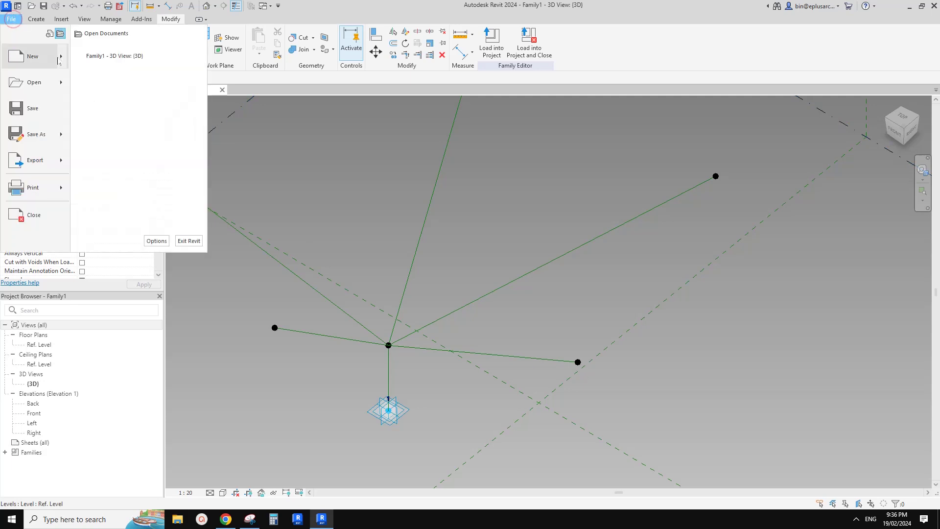
pyautogui.click(55, 54)
pyautogui.click(435, 338)
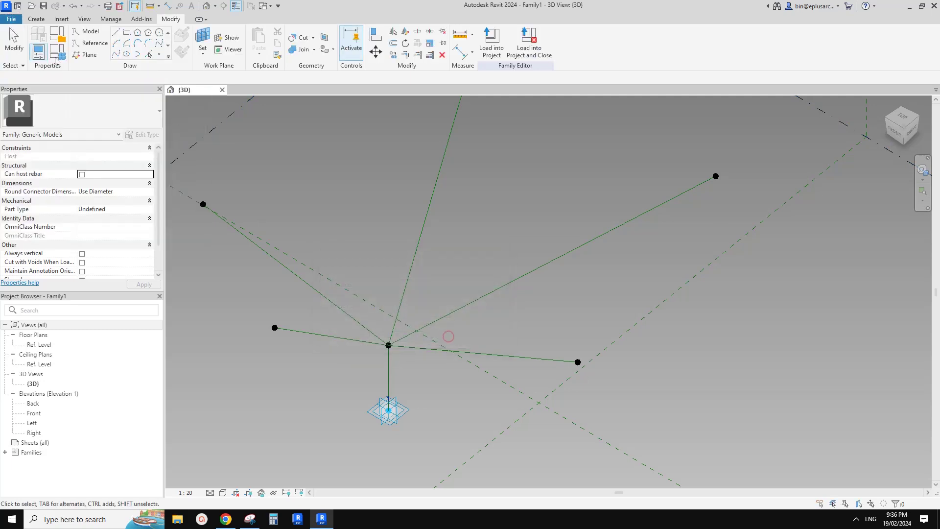
pyautogui.click(11, 18)
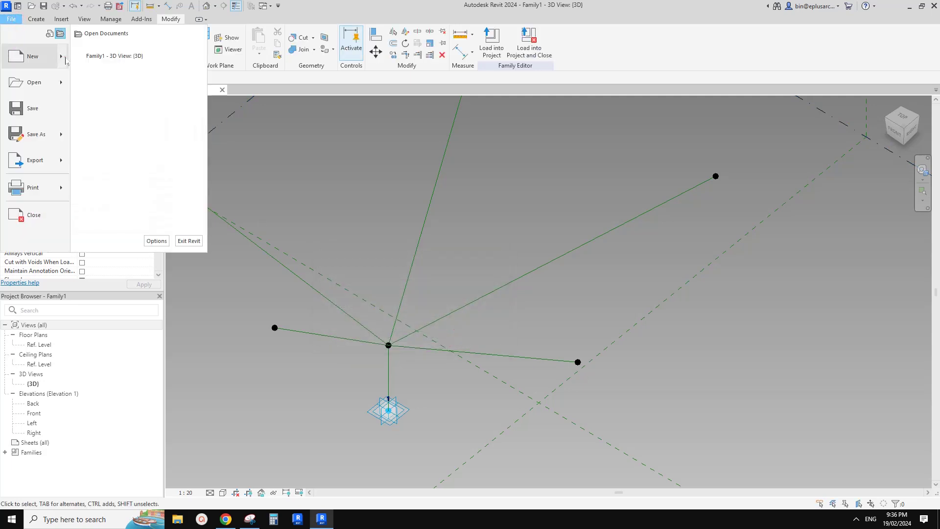
pyautogui.moveTo(66, 60)
pyautogui.click(103, 84)
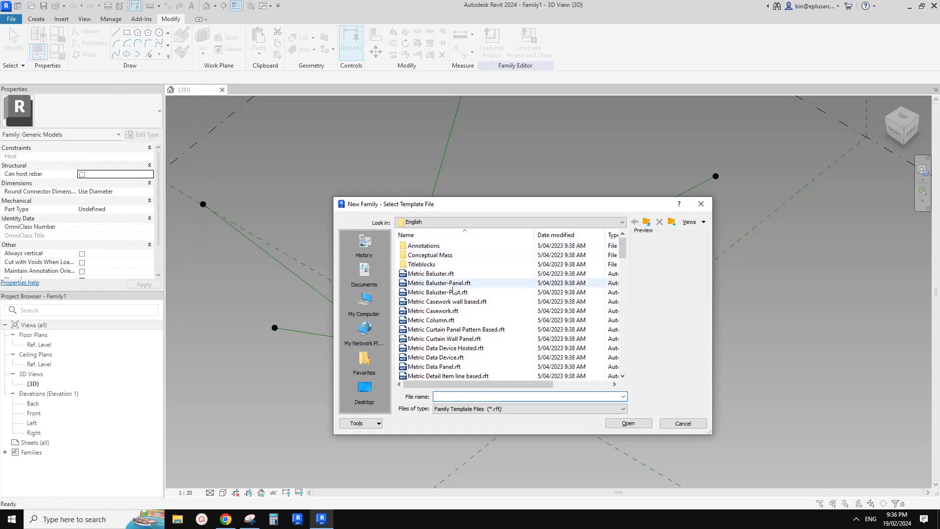
pyautogui.scroll(-10, 453, 290)
pyautogui.click(416, 284)
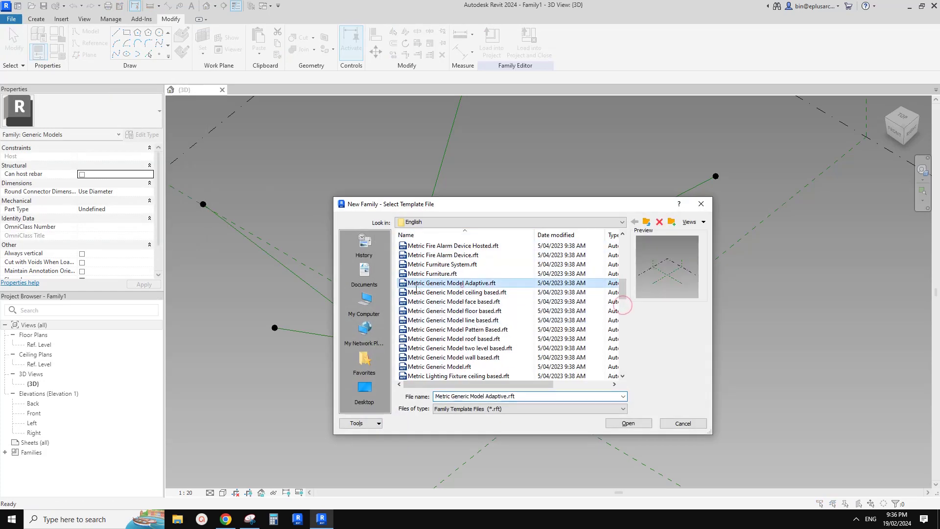
pyautogui.click(615, 423)
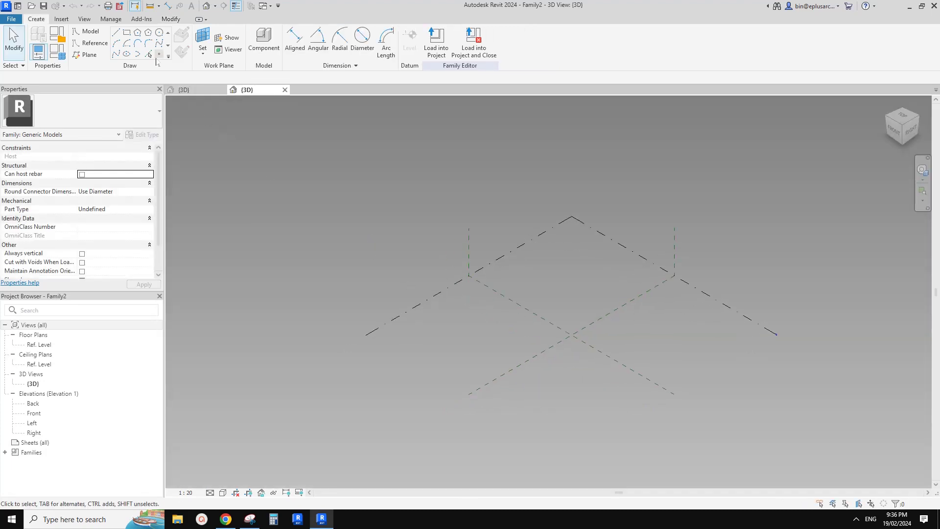
# Place three reference points on the reference level and make them adaptive placement points
pyautogui.click(158, 56)
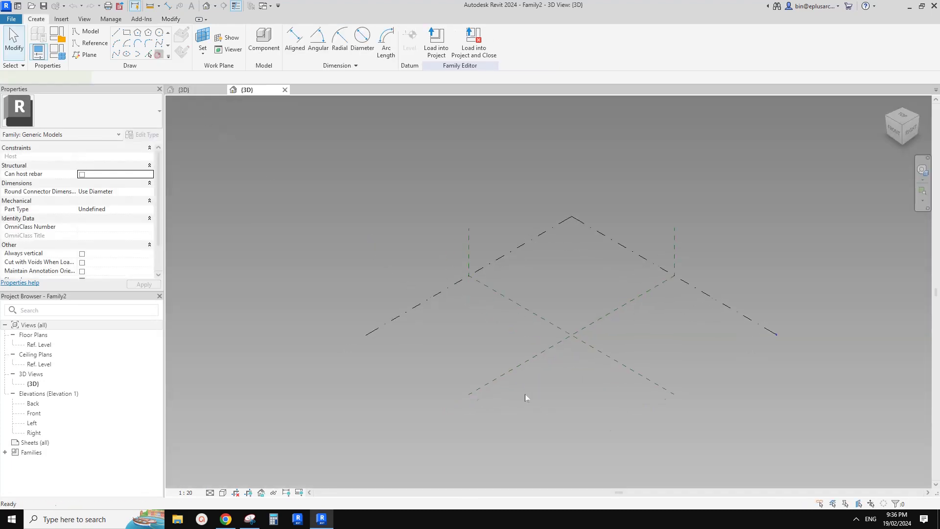
pyautogui.moveTo(447, 354); pyautogui.dragTo(389, 397, button='middle')
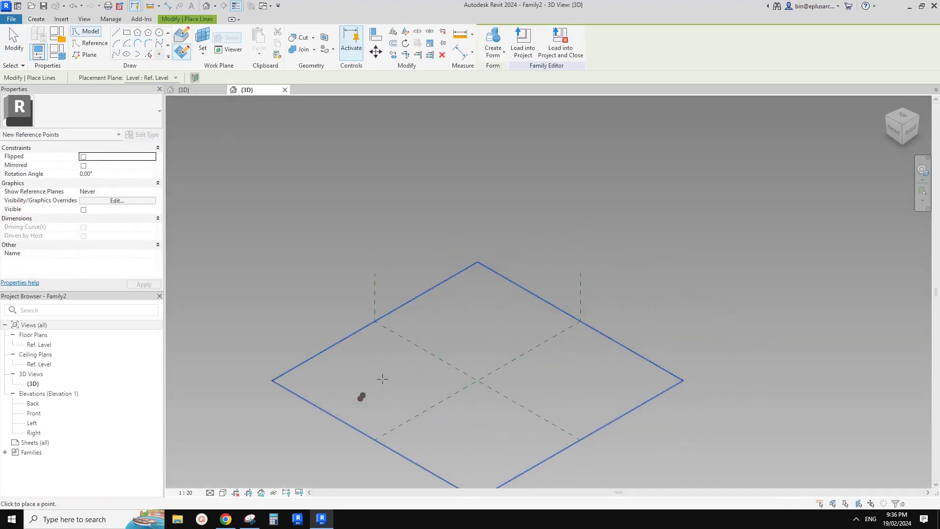
pyautogui.moveTo(397, 360); pyautogui.dragTo(419, 384, button='middle')
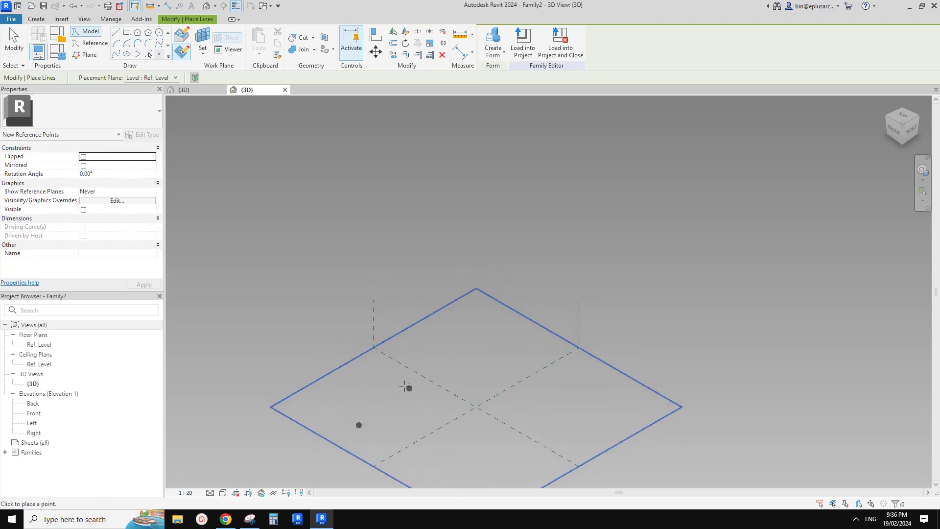
pyautogui.click(499, 376)
pyautogui.press('Escape')
pyautogui.moveTo(297, 332); pyautogui.dragTo(538, 457)
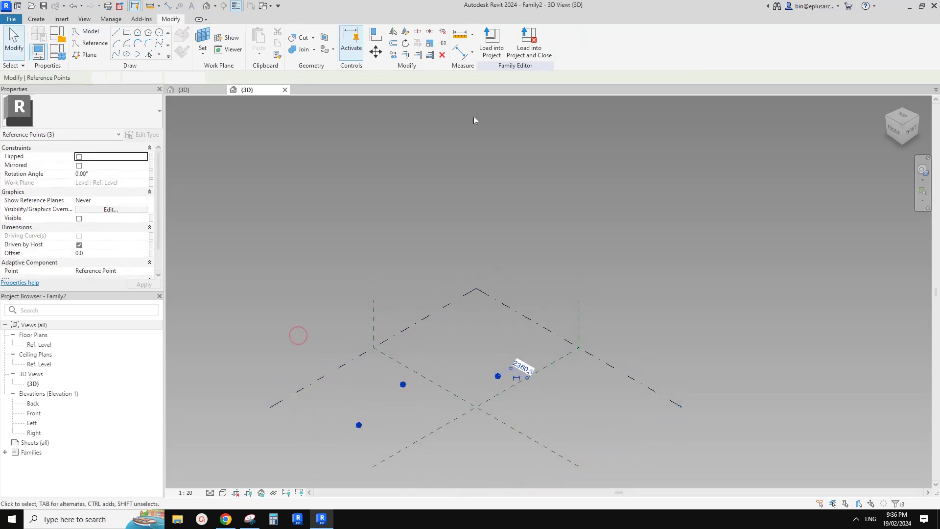
pyautogui.click(537, 49)
# Connect adaptive point 1 to point 2 and point 2 to point 3 with separate splines through points
pyautogui.moveTo(299, 274); pyautogui.dragTo(426, 379)
pyautogui.click(116, 56)
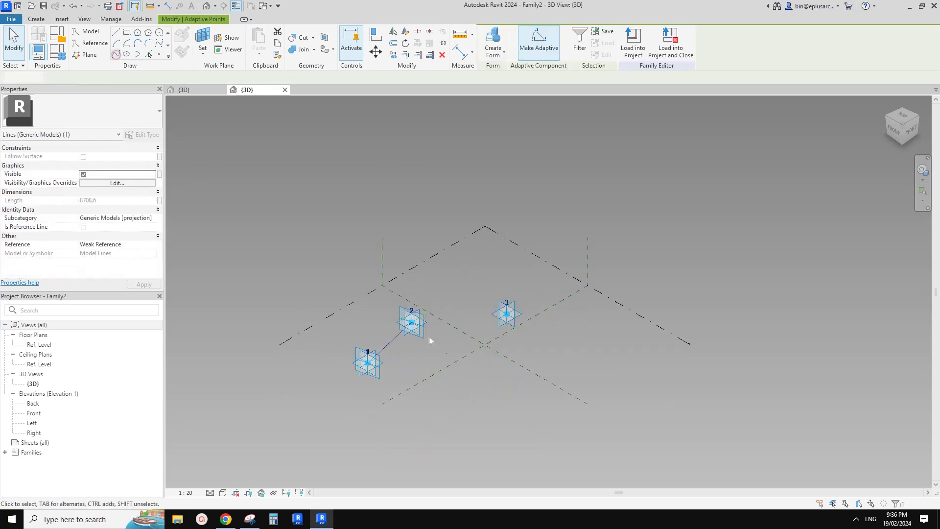
pyautogui.moveTo(377, 298); pyautogui.dragTo(515, 341)
pyautogui.keyDown('ctrl'); pyautogui.click(506, 313); pyautogui.keyUp('ctrl')
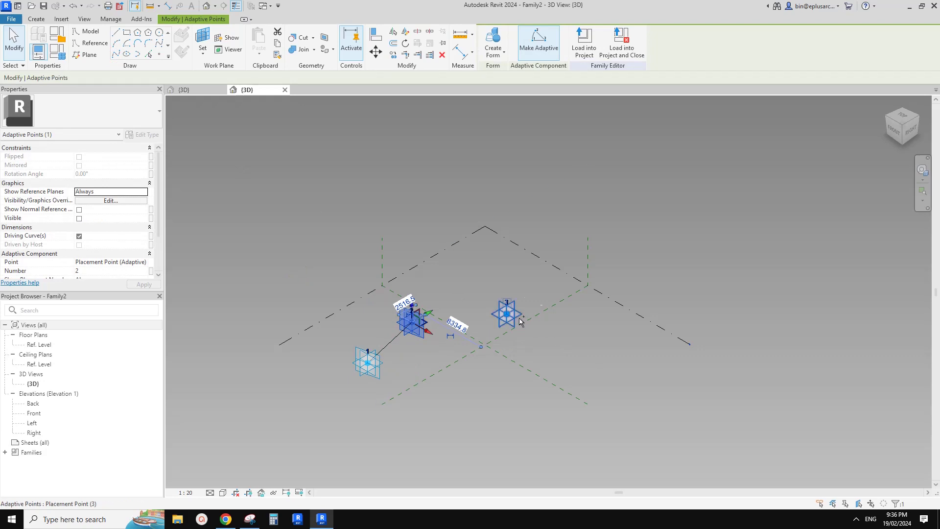
pyautogui.click(116, 55)
# Convert the two lines joining the adaptive points into reference lines
pyautogui.scroll(3, 407, 337)
pyautogui.keyDown('ctrl'); pyautogui.click(406, 333); pyautogui.keyUp('ctrl')
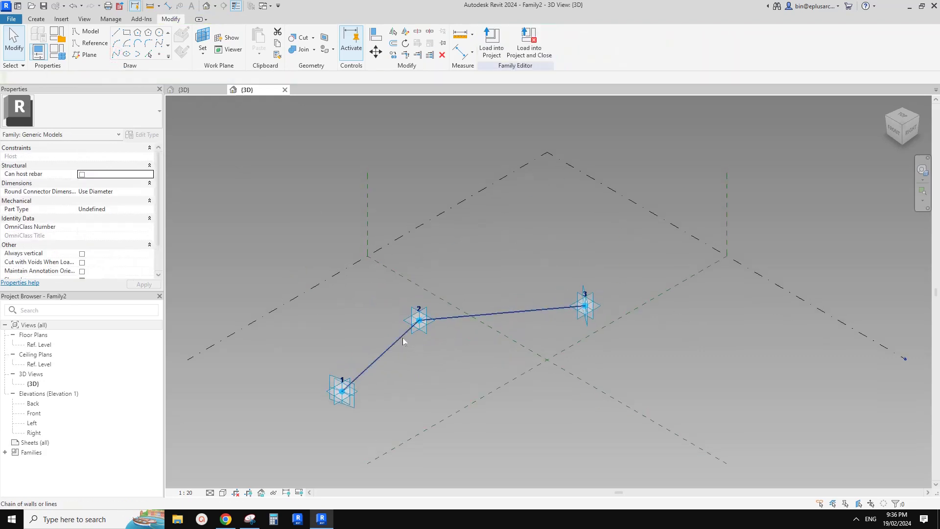
pyautogui.click(83, 227)
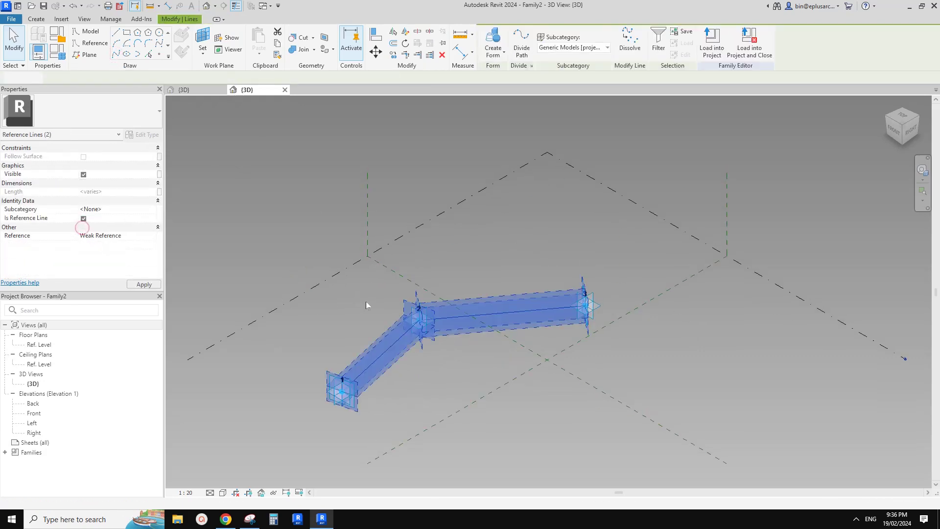
pyautogui.moveTo(393, 310); pyautogui.dragTo(341, 307, button='middle')
pyautogui.click(341, 308)
# Begin a reference spline through points at adaptive point 1, adding two control points on line 1–2 close to point 2
pyautogui.scroll(2, 340, 307)
pyautogui.moveTo(285, 252); pyautogui.dragTo(313, 259, button='middle')
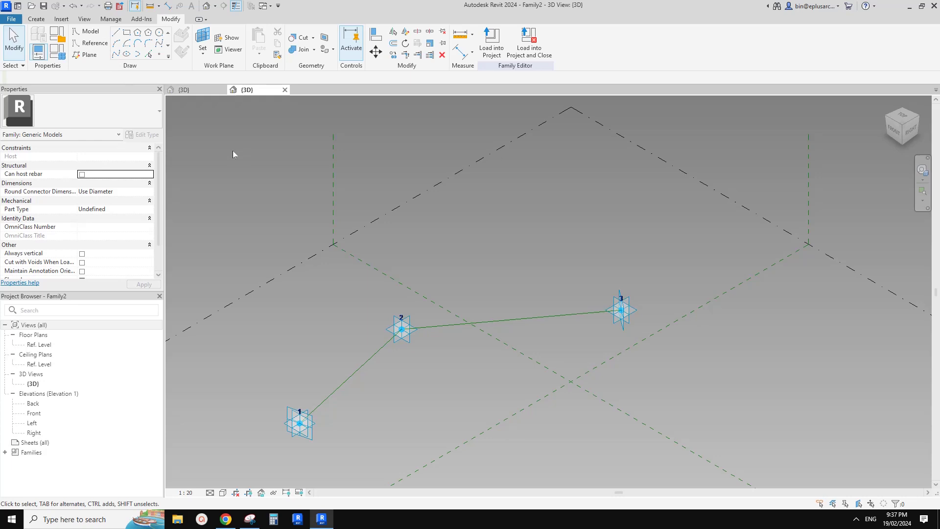
pyautogui.click(91, 44)
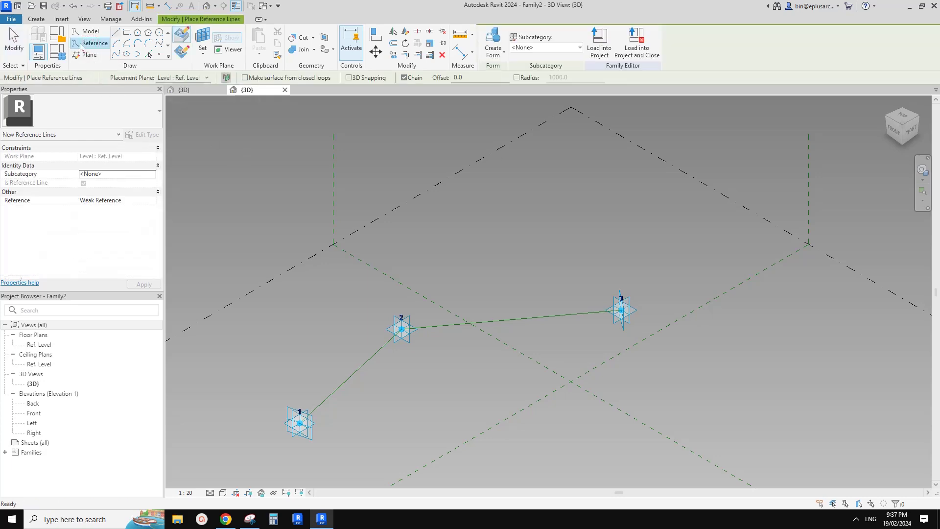
pyautogui.click(115, 54)
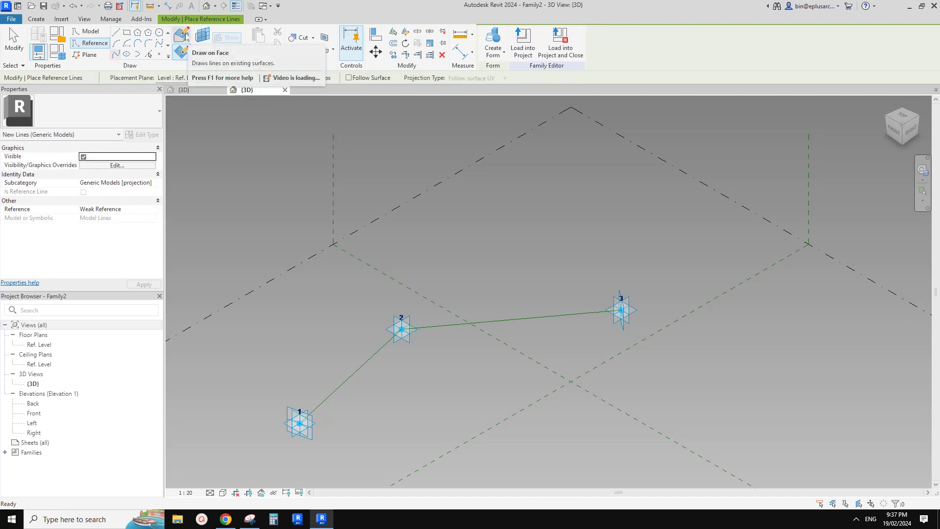
pyautogui.click(185, 36)
pyautogui.moveTo(411, 353)
pyautogui.mouseDown(button='middle')
pyautogui.moveTo(431, 278)
pyautogui.moveTo(308, 342)
pyautogui.moveTo(344, 338)
pyautogui.mouseUp(button='middle')
pyautogui.scroll(2, 363, 316)
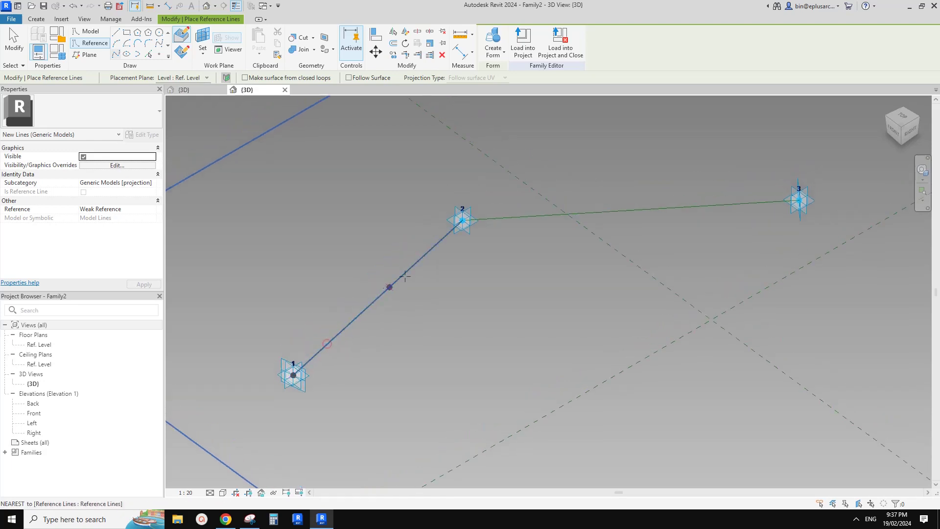
pyautogui.moveTo(351, 304); pyautogui.dragTo(325, 343, button='middle')
pyautogui.scroll(2, 404, 287)
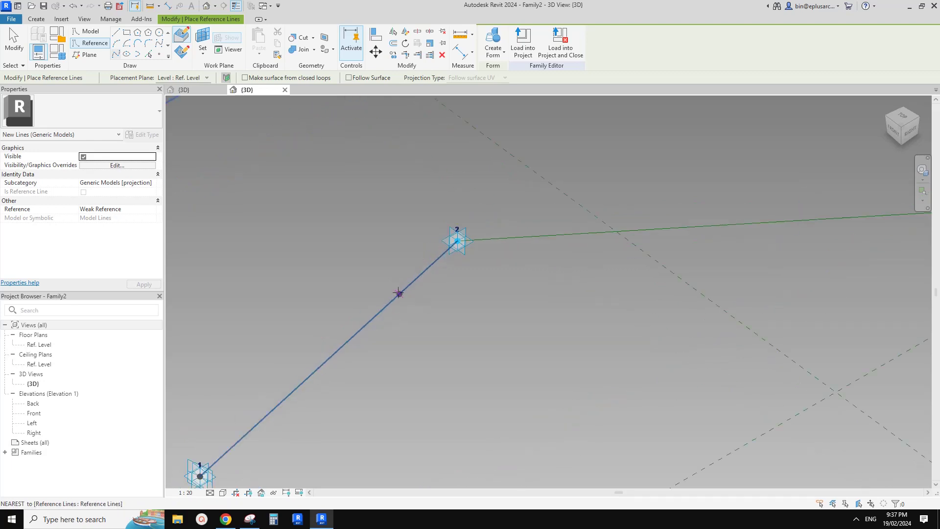
pyautogui.click(424, 270)
pyautogui.click(431, 265)
# Continue the reference spline through two control points on line 2–3 close to point 2, ending it at adaptive point 3
pyautogui.moveTo(502, 265); pyautogui.dragTo(468, 287, button='middle')
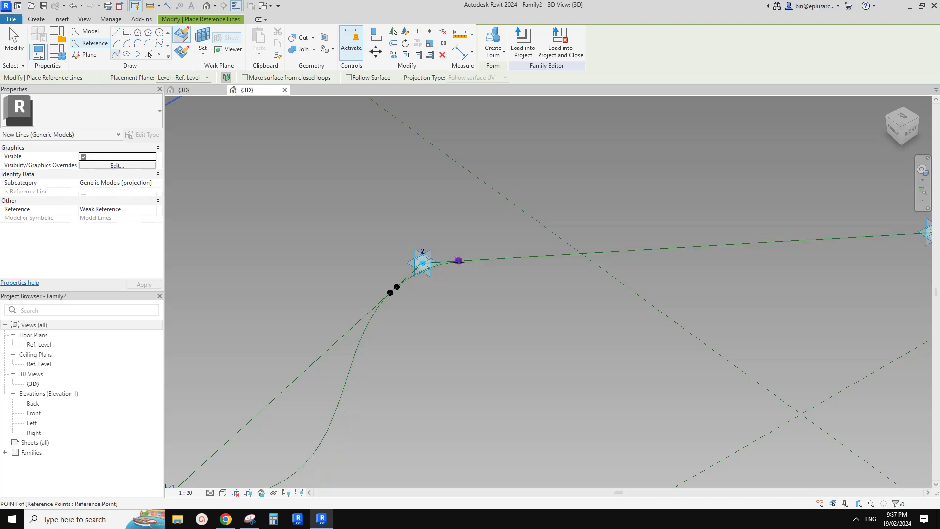
pyautogui.click(459, 261)
pyautogui.moveTo(616, 264); pyautogui.dragTo(444, 275, button='middle')
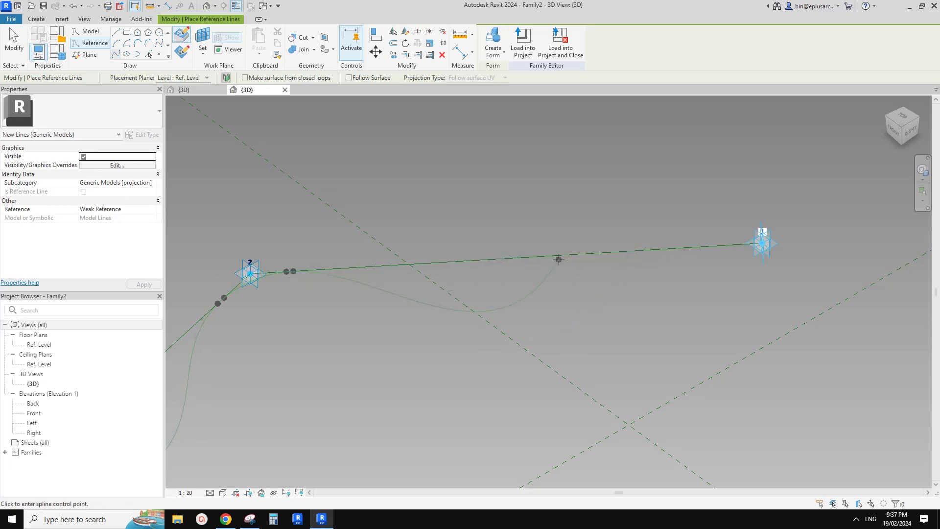
pyautogui.click(604, 251)
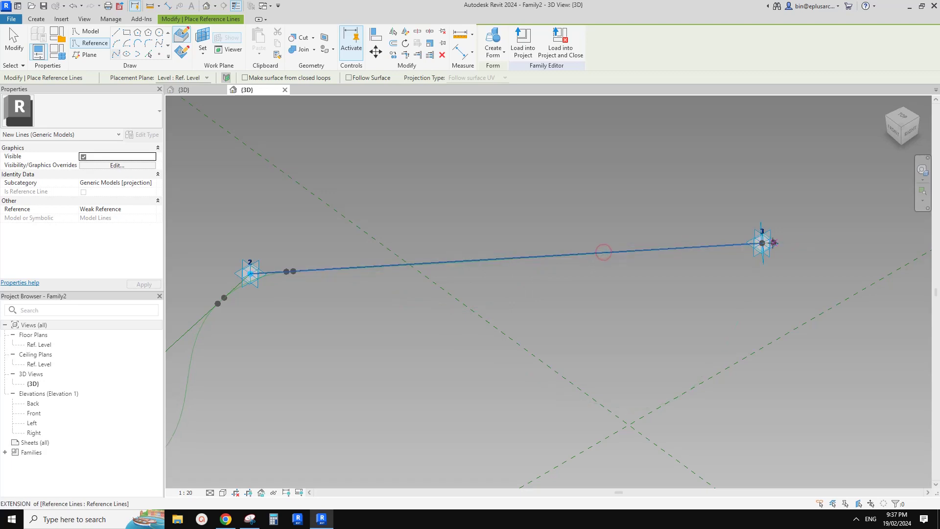
pyautogui.click(604, 252)
pyautogui.press('Escape')
pyautogui.press('Escape')
# Add a reference point on the curved spline between its start at point 1 and its bend, and make it a driving point
pyautogui.keyDown('shift'); pyautogui.moveTo(566, 319); pyautogui.dragTo(487, 266, button='middle'); pyautogui.keyUp('shift')
pyautogui.click(400, 300)
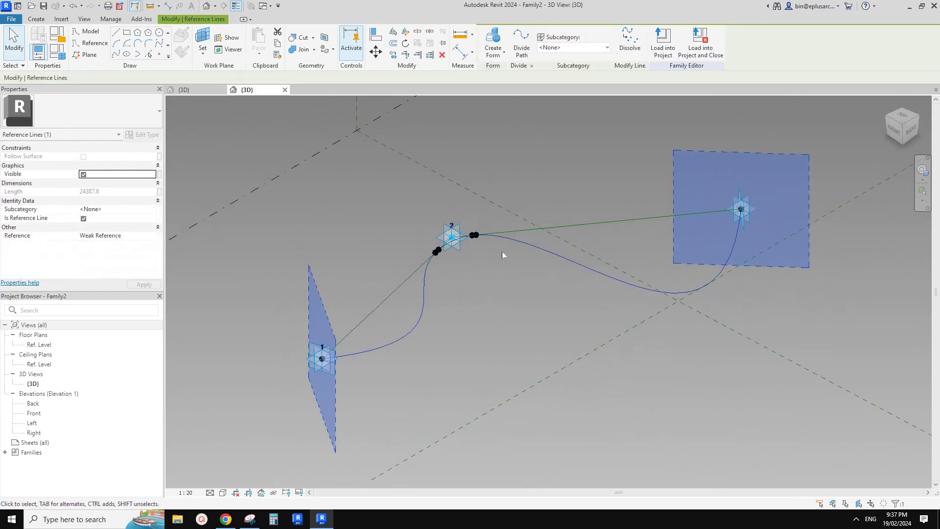
pyautogui.scroll(2, 461, 321)
pyautogui.keyDown('shift'); pyautogui.moveTo(417, 280); pyautogui.dragTo(312, 250, button='middle'); pyautogui.keyUp('shift')
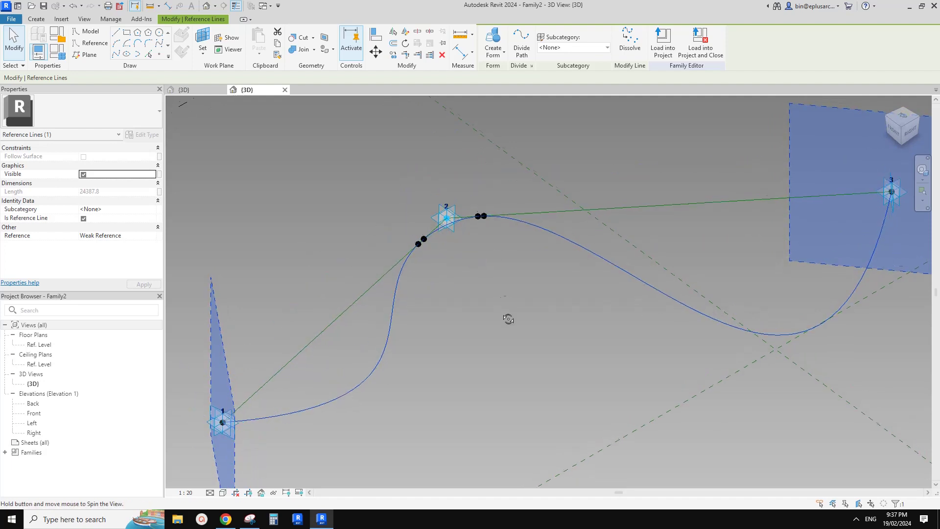
pyautogui.keyDown('shift'); pyautogui.moveTo(503, 319); pyautogui.dragTo(485, 298, button='middle'); pyautogui.keyUp('shift')
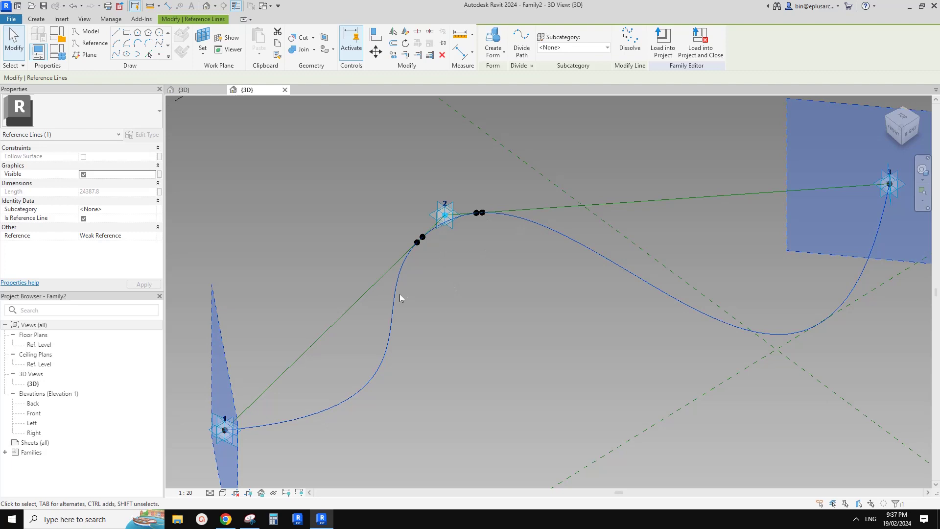
pyautogui.keyDown('shift'); pyautogui.moveTo(410, 284); pyautogui.dragTo(413, 266, button='middle'); pyautogui.keyUp('shift')
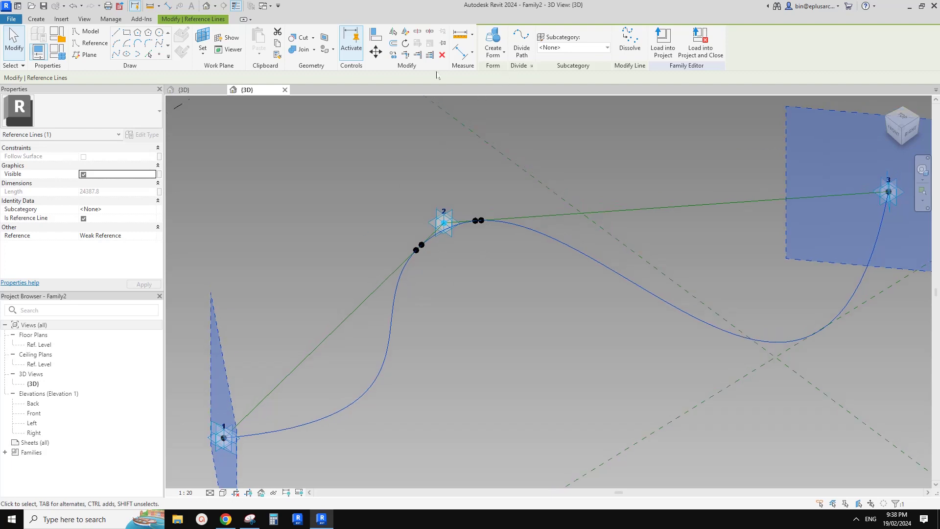
pyautogui.click(149, 54)
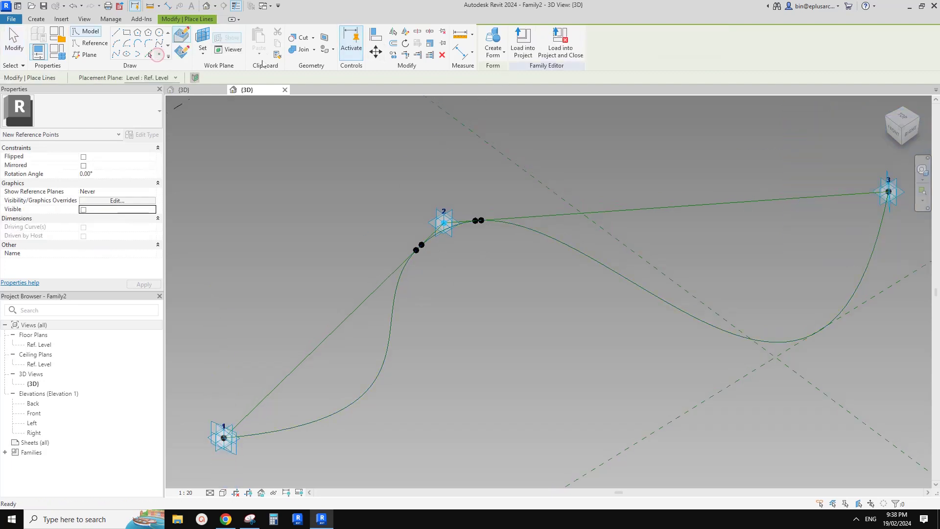
pyautogui.click(283, 430)
pyautogui.press('Escape')
pyautogui.click(283, 431)
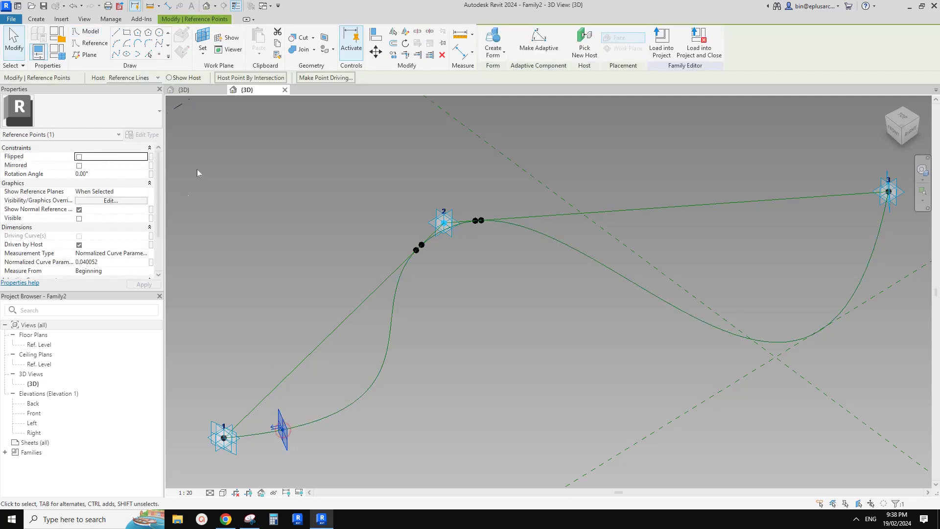
pyautogui.click(314, 78)
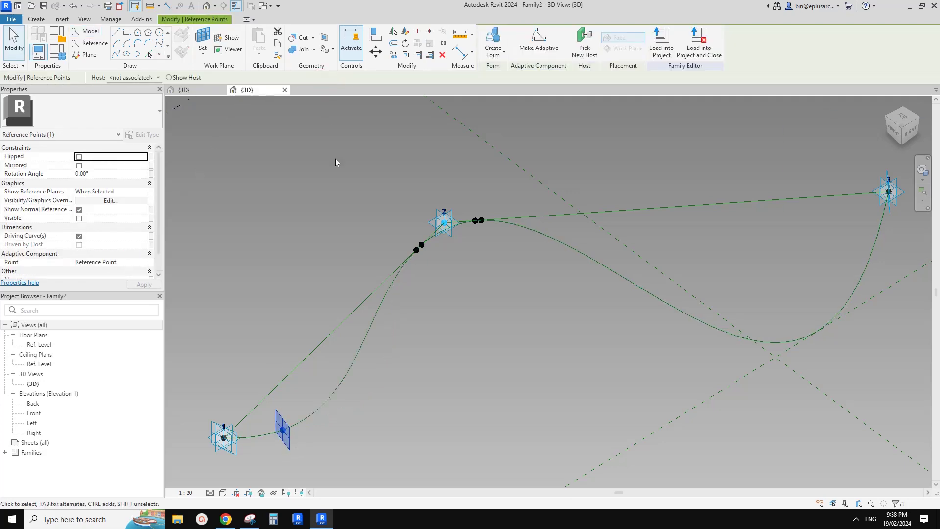
# Rehost the new driving point onto the straight reference line 1–2, close to adaptive point 1
pyautogui.click(584, 44)
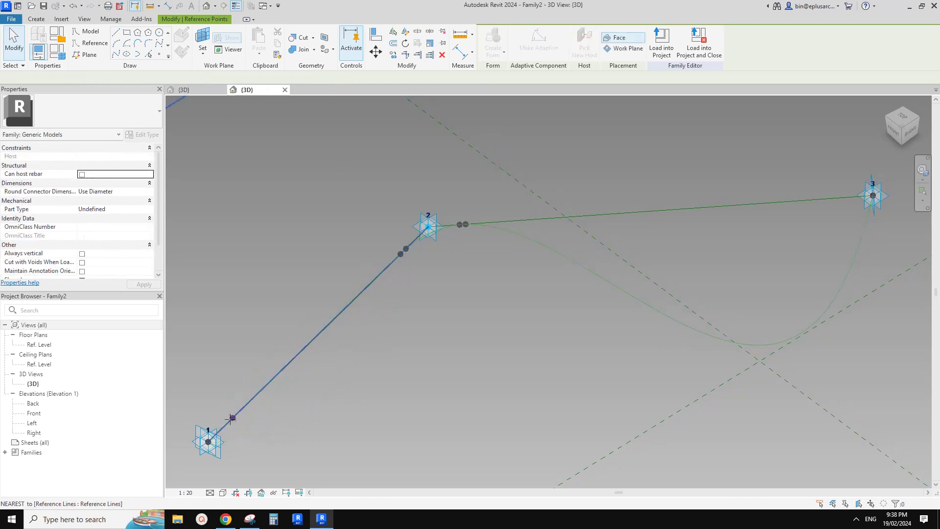
pyautogui.click(215, 433)
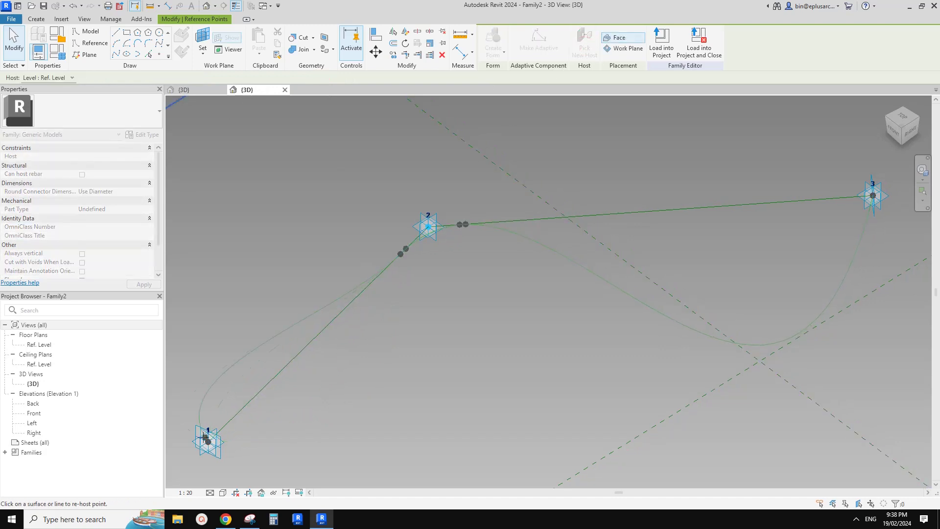
pyautogui.click(215, 434)
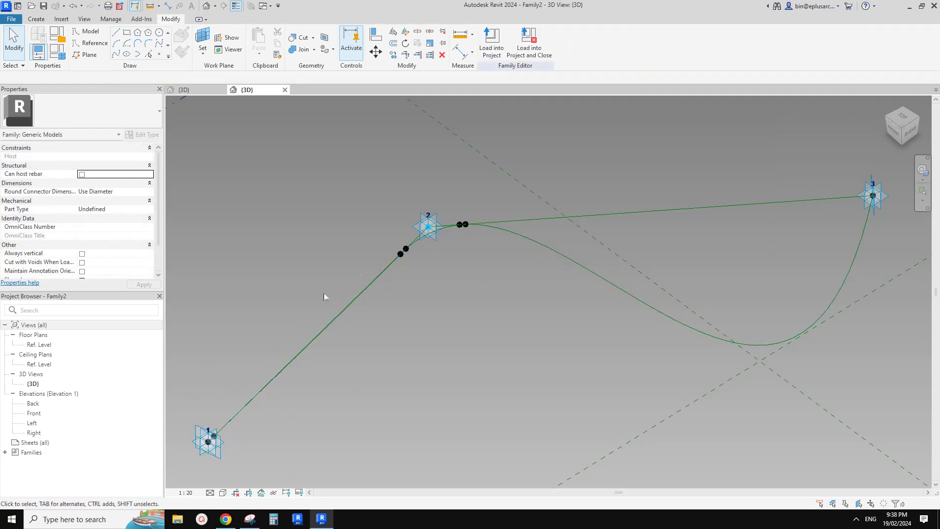
# Add a reference point on the sagging part of the spline between points 2 and 3, and make it a driving point
pyautogui.moveTo(552, 297); pyautogui.dragTo(462, 307, button='middle')
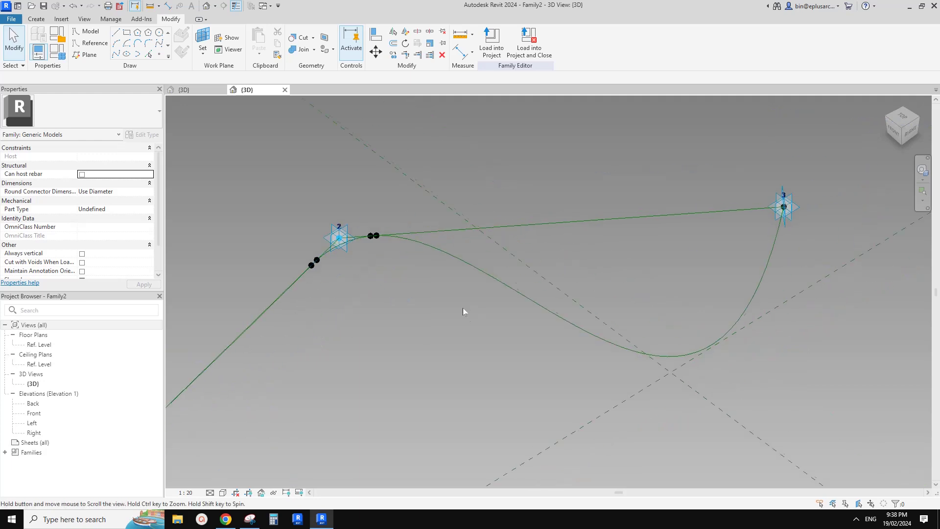
pyautogui.moveTo(379, 217); pyautogui.dragTo(448, 213, button='middle')
pyautogui.click(160, 55)
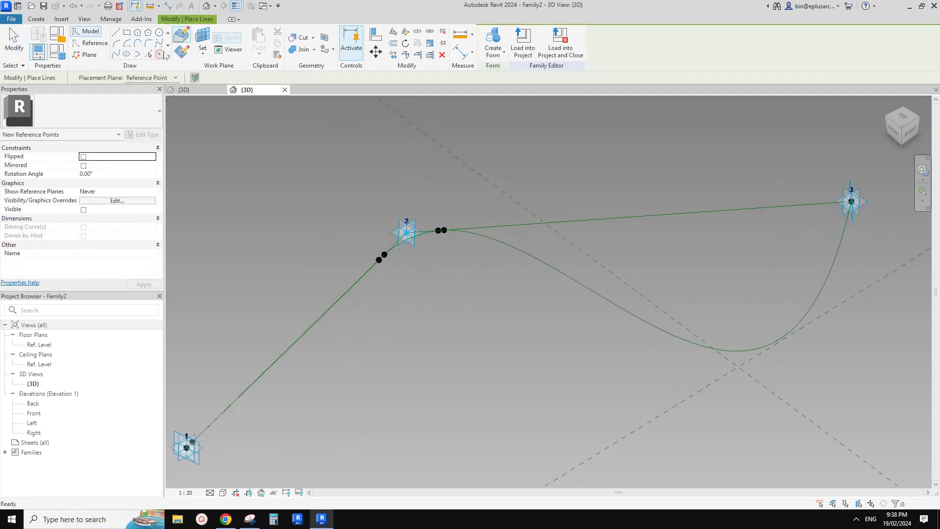
pyautogui.moveTo(655, 281); pyautogui.dragTo(469, 269, button='middle')
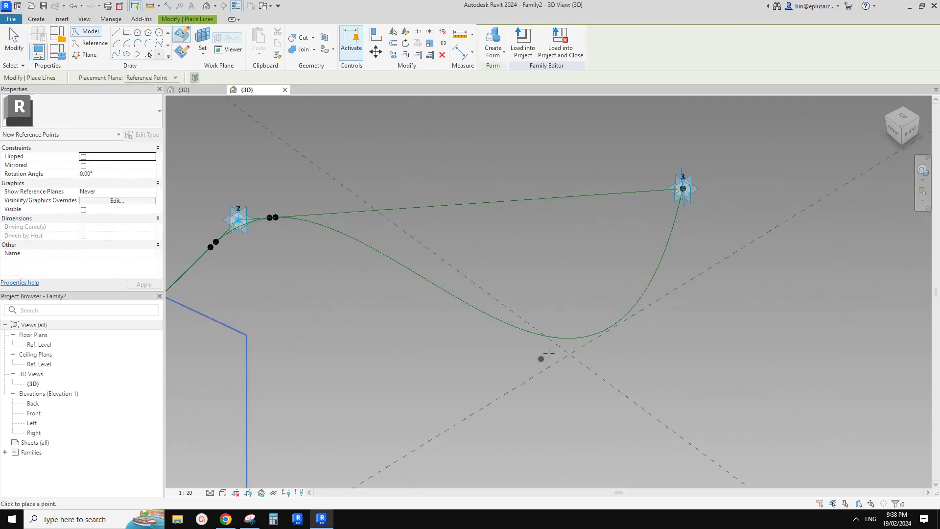
pyautogui.click(602, 332)
pyautogui.press('Escape')
pyautogui.click(603, 333)
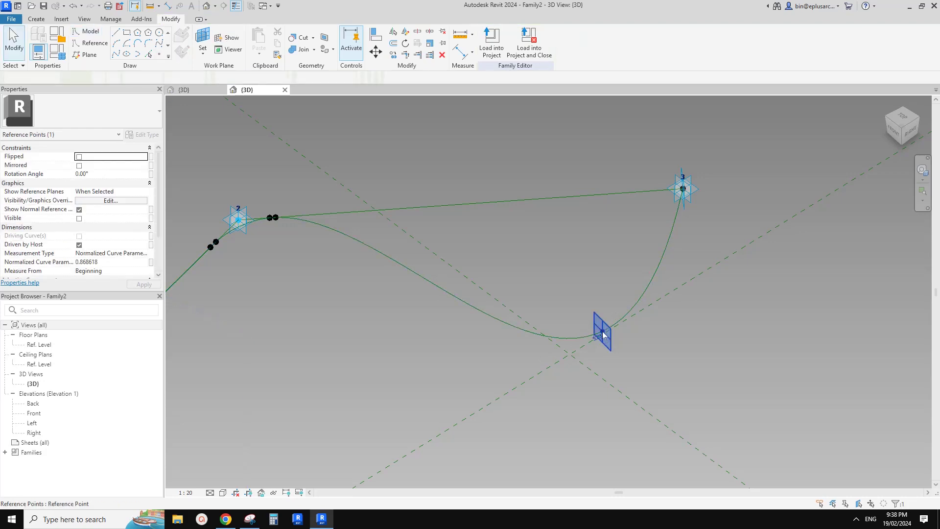
pyautogui.click(584, 45)
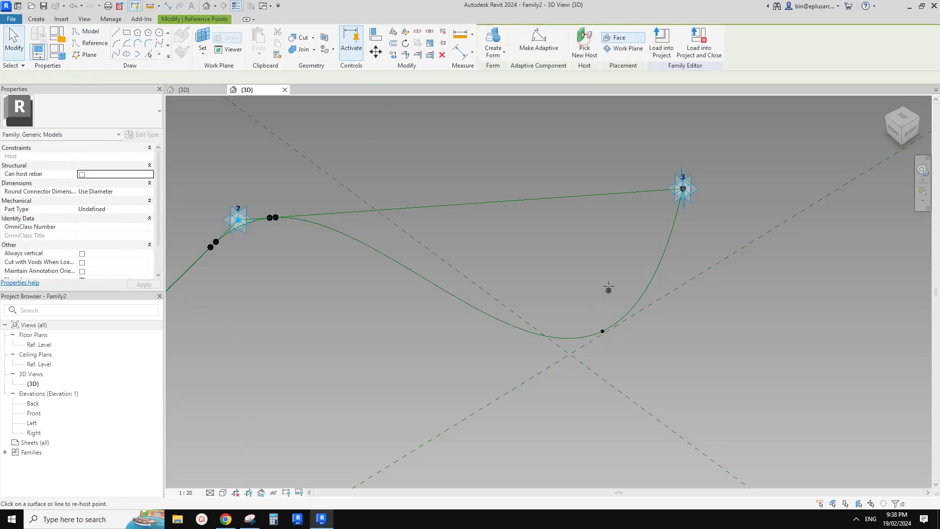
pyautogui.press('Escape')
pyautogui.click(603, 334)
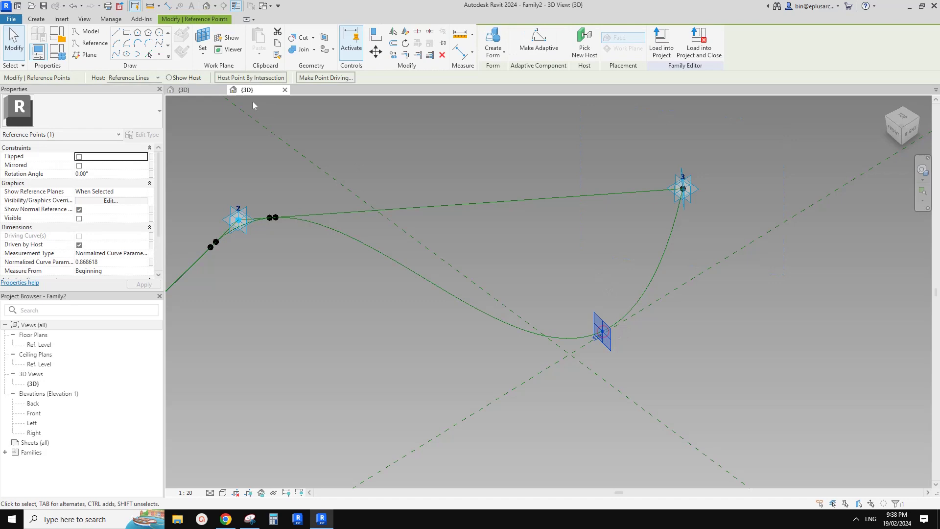
pyautogui.click(333, 78)
# Rehost the second driving point onto the straight reference line 2–3, close to adaptive point 3
pyautogui.click(584, 44)
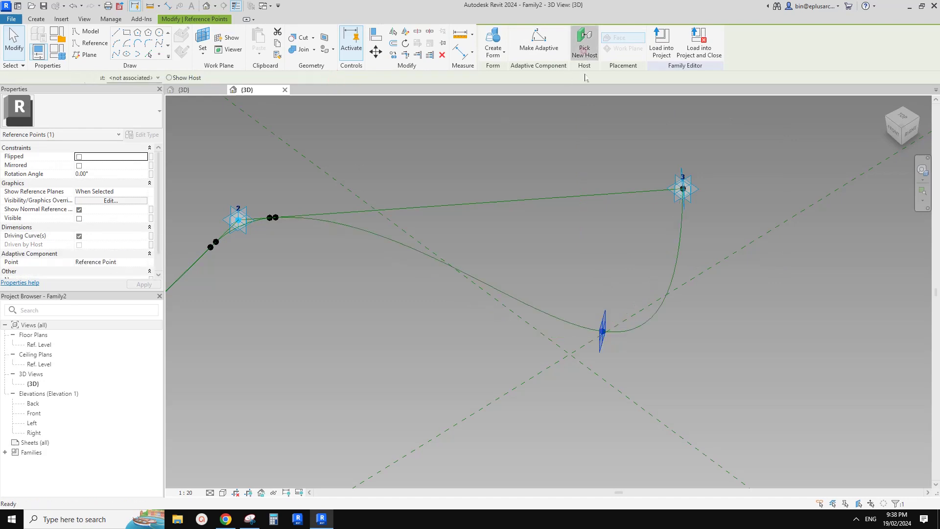
pyautogui.click(674, 189)
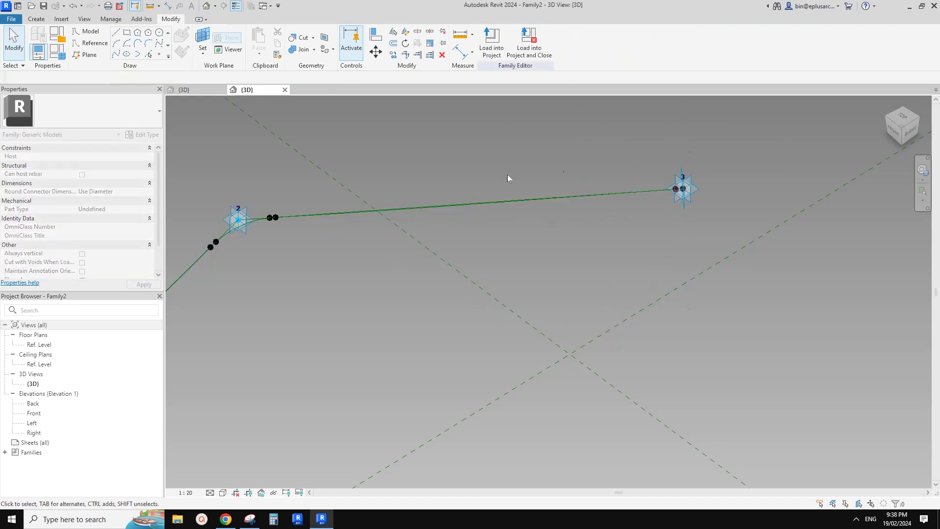
pyautogui.scroll(-2, 399, 215)
pyautogui.moveTo(398, 216); pyautogui.dragTo(526, 192, button='middle')
pyautogui.scroll(3, 413, 215)
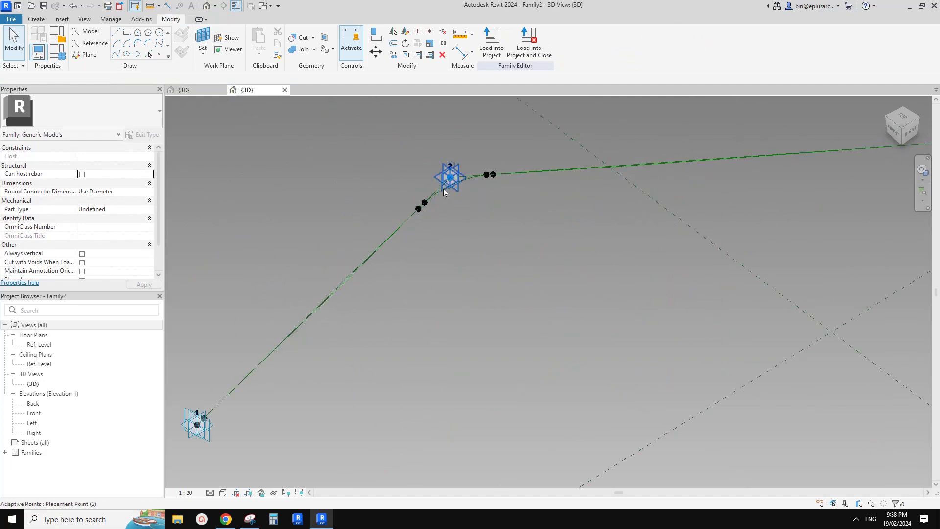
# Examine the reference spline's bend at adaptive point 2 and compare it with the branching column photos in the browser document
pyautogui.click(436, 195)
pyautogui.scroll(-6, 437, 194)
pyautogui.keyDown('shift'); pyautogui.moveTo(450, 177); pyautogui.dragTo(449, 234, button='middle'); pyautogui.keyUp('shift')
pyautogui.scroll(1, 447, 191)
pyautogui.scroll(3, 449, 233)
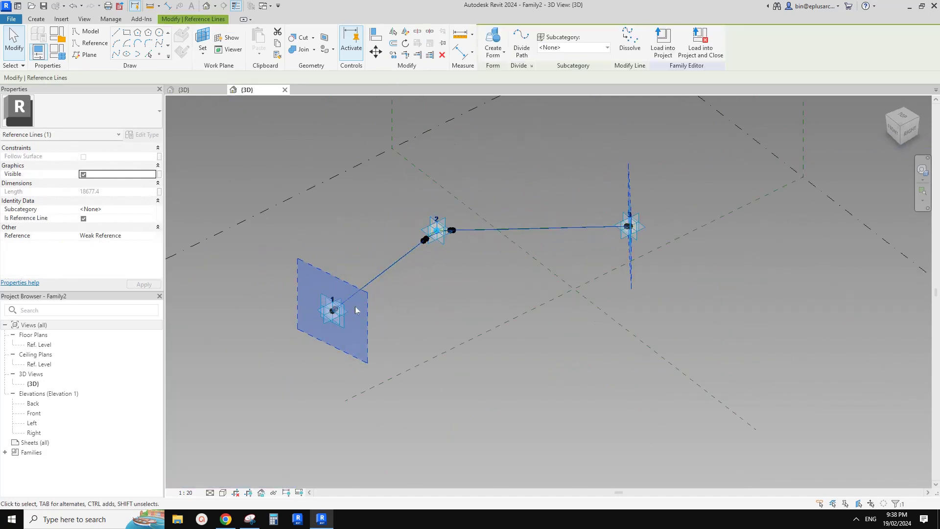
pyautogui.keyDown('shift'); pyautogui.moveTo(354, 306); pyautogui.dragTo(351, 327, button='middle'); pyautogui.keyUp('shift')
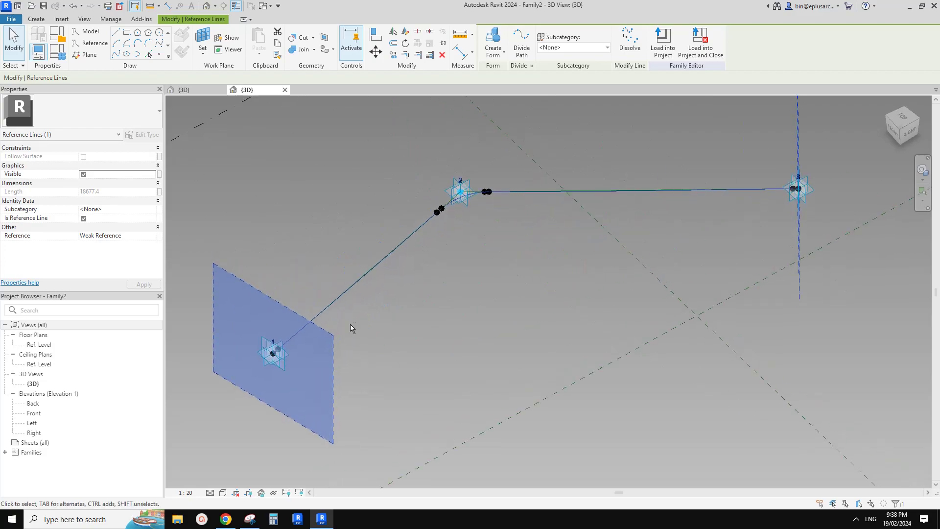
pyautogui.click(232, 520)
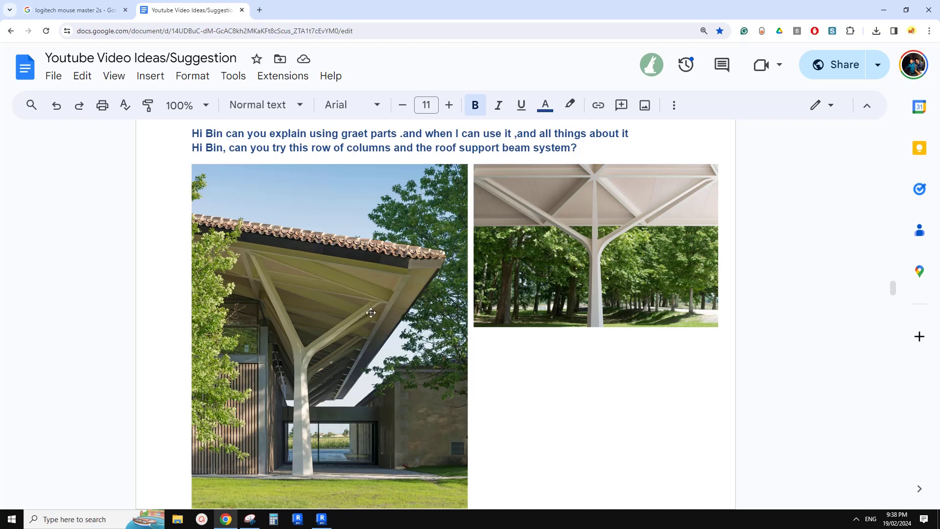
pyautogui.click(322, 518)
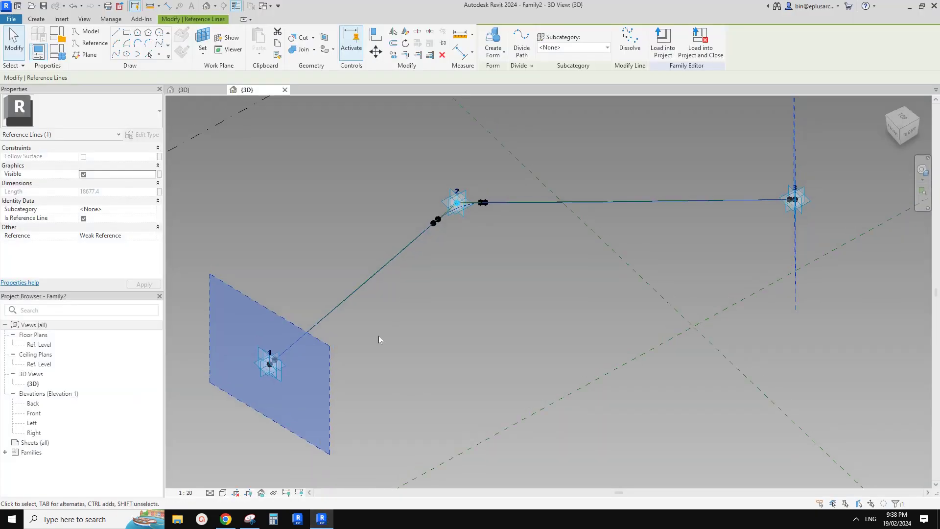
pyautogui.scroll(4, 455, 206)
pyautogui.scroll(2, 421, 235)
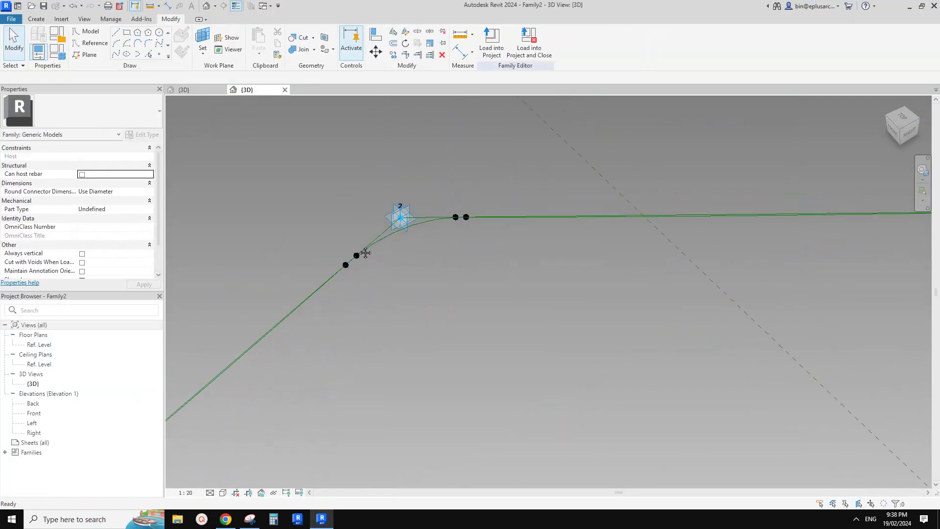
# Nudge both pairs of driving points beside adaptive point 2, on lines 1–2 and 2–3, closer to point 2 to tighten the bend
pyautogui.click(401, 228)
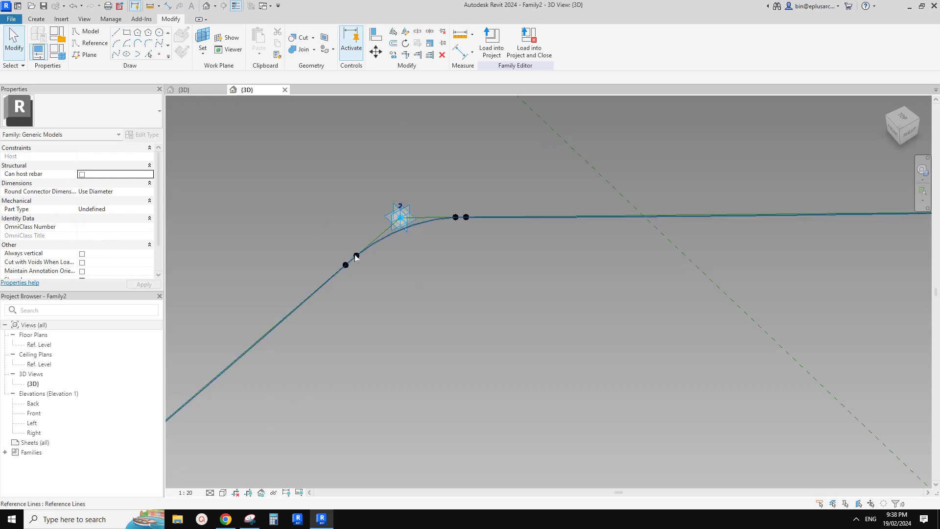
pyautogui.moveTo(325, 237); pyautogui.dragTo(368, 274)
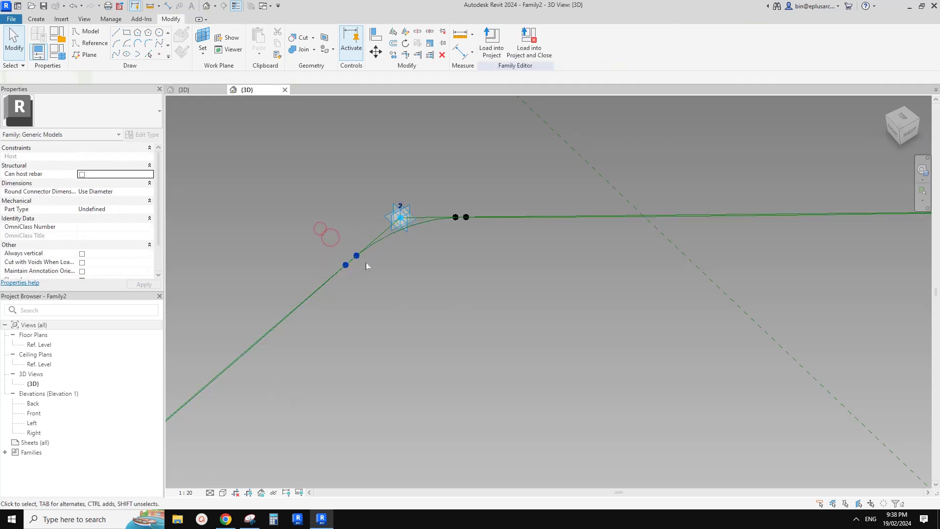
pyautogui.moveTo(367, 271); pyautogui.dragTo(326, 272, button='middle')
pyautogui.press('Right')
pyautogui.press('Right')
pyautogui.press('Right')
pyautogui.press('Right')
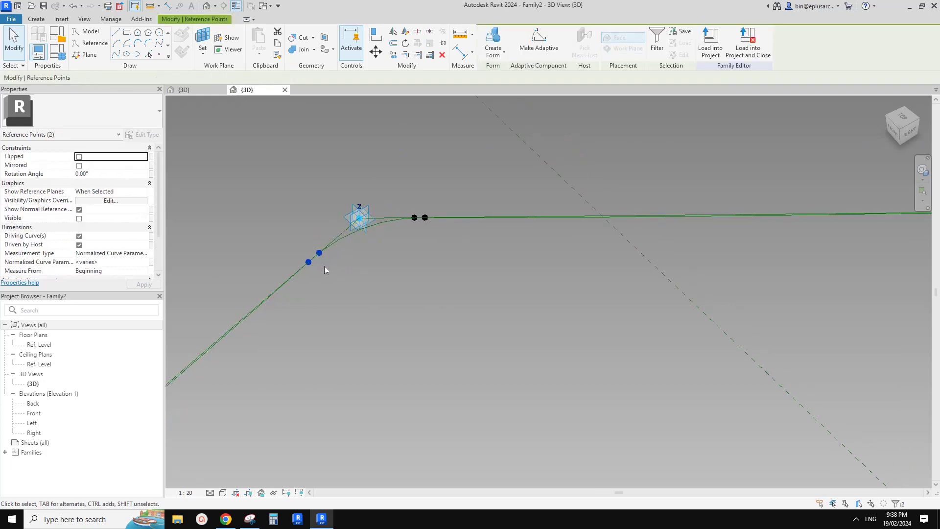
pyautogui.moveTo(411, 200); pyautogui.dragTo(438, 234)
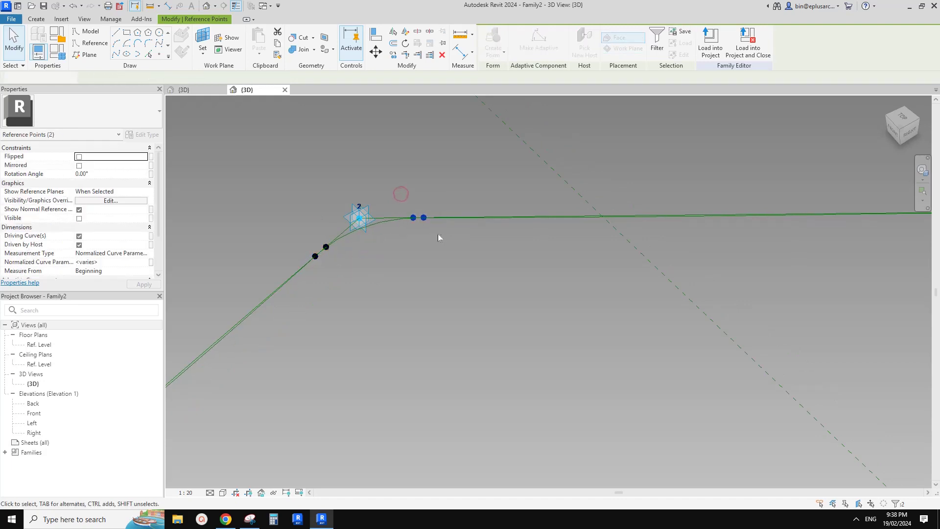
pyautogui.scroll(-5, 374, 259)
pyautogui.click(375, 261)
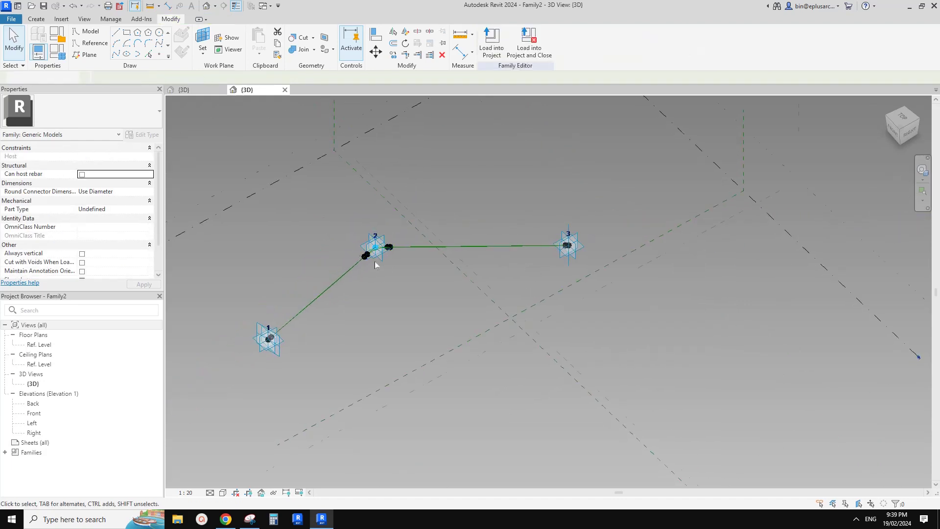
# On line 1–2, nudge the outer driving point of the pair beside point 2 closer to its neighbour, and the end driving point closer to point 1
pyautogui.scroll(3, 374, 262)
pyautogui.scroll(4, 361, 260)
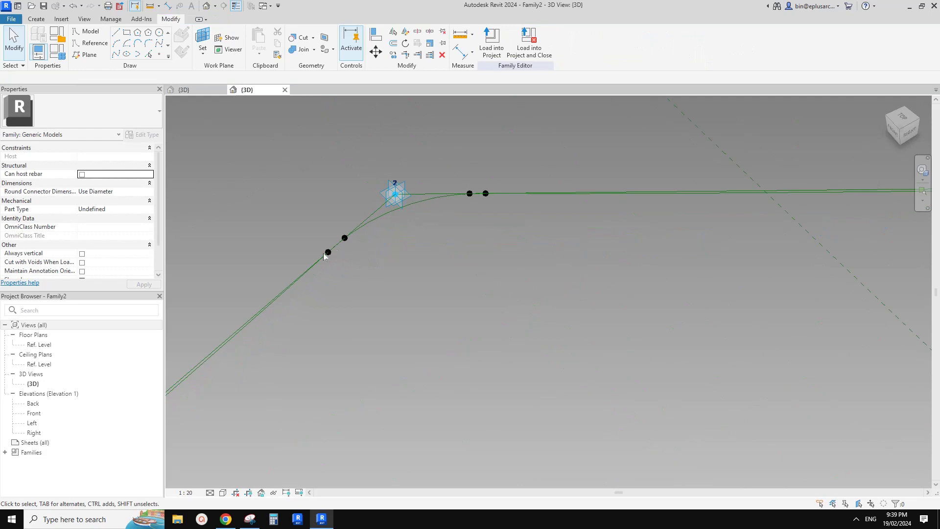
pyautogui.moveTo(241, 332); pyautogui.dragTo(359, 272, button='middle')
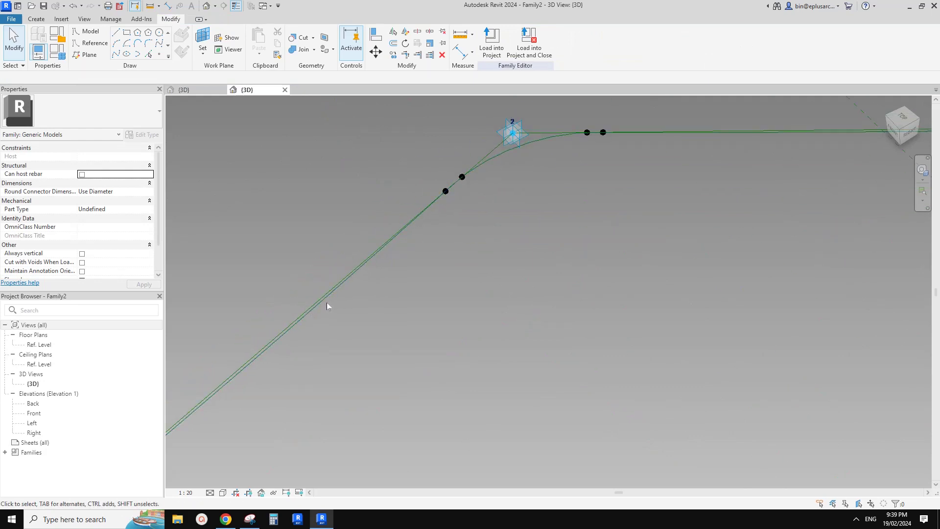
pyautogui.click(271, 341)
pyautogui.click(305, 316)
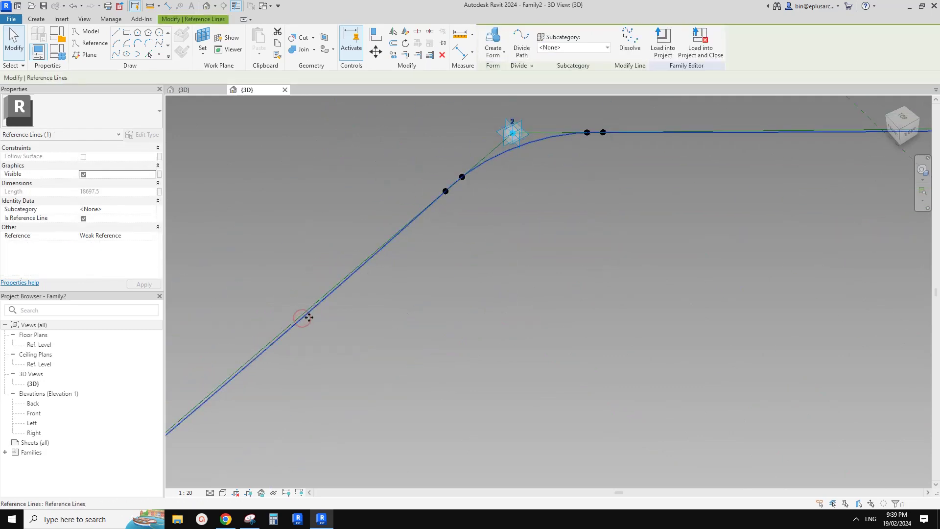
pyautogui.moveTo(431, 176); pyautogui.dragTo(461, 184)
pyautogui.scroll(-1, 276, 331)
pyautogui.moveTo(276, 331); pyautogui.dragTo(414, 236, button='middle')
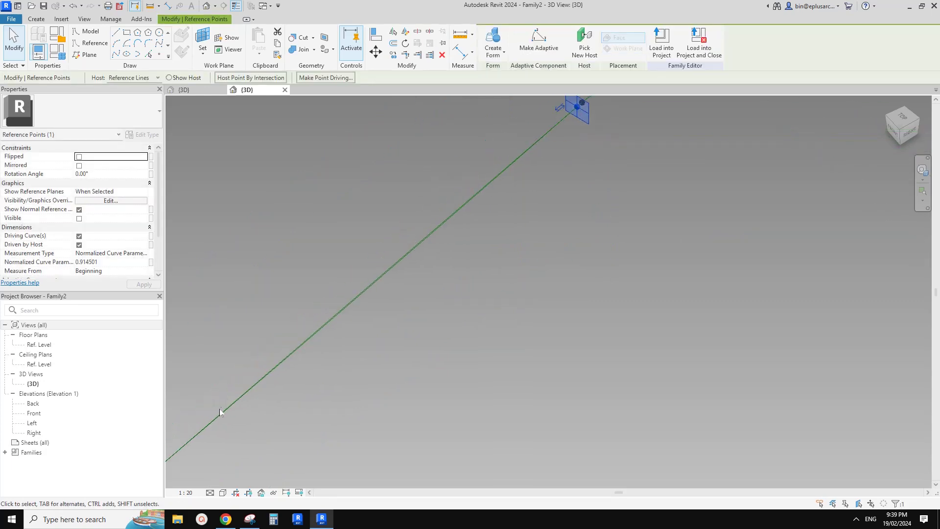
pyautogui.moveTo(222, 413); pyautogui.dragTo(367, 336, button='middle')
pyautogui.scroll(3, 234, 433)
pyautogui.moveTo(251, 395); pyautogui.dragTo(256, 440)
pyautogui.scroll(-4, 382, 346)
pyautogui.click(431, 277)
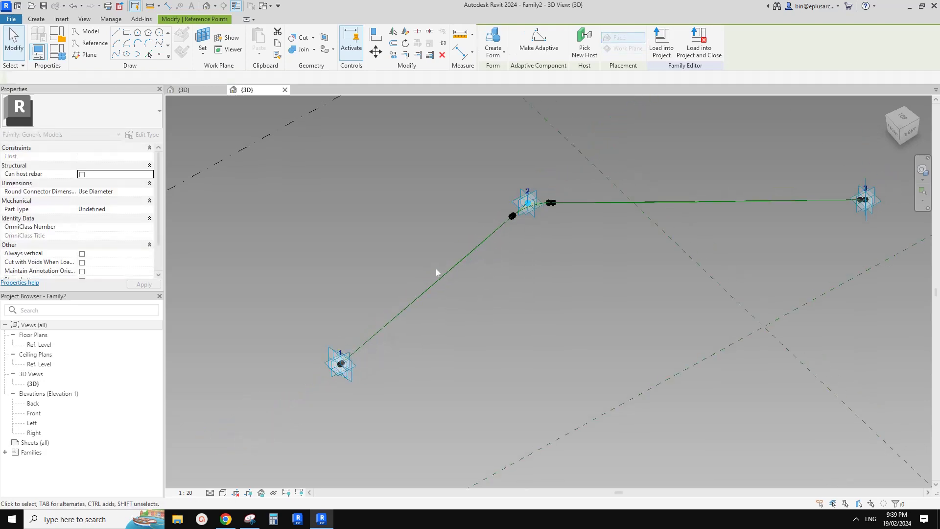
# On line 2–3, move the outer driving point beside point 2 to parameter about 0.069 and the one beside point 3 to about 0.992
pyautogui.moveTo(625, 192); pyautogui.dragTo(432, 254, button='middle')
pyautogui.scroll(2, 431, 252)
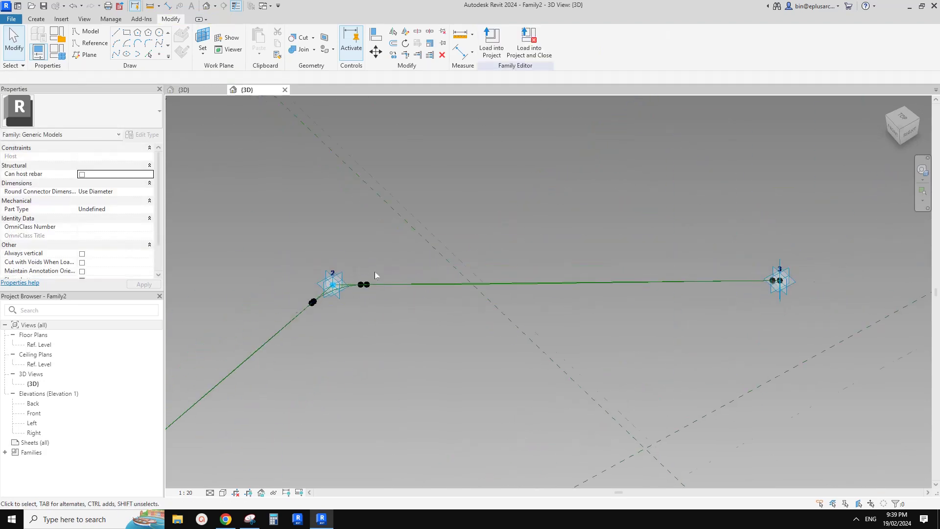
pyautogui.scroll(1, 374, 275)
pyautogui.click(361, 292)
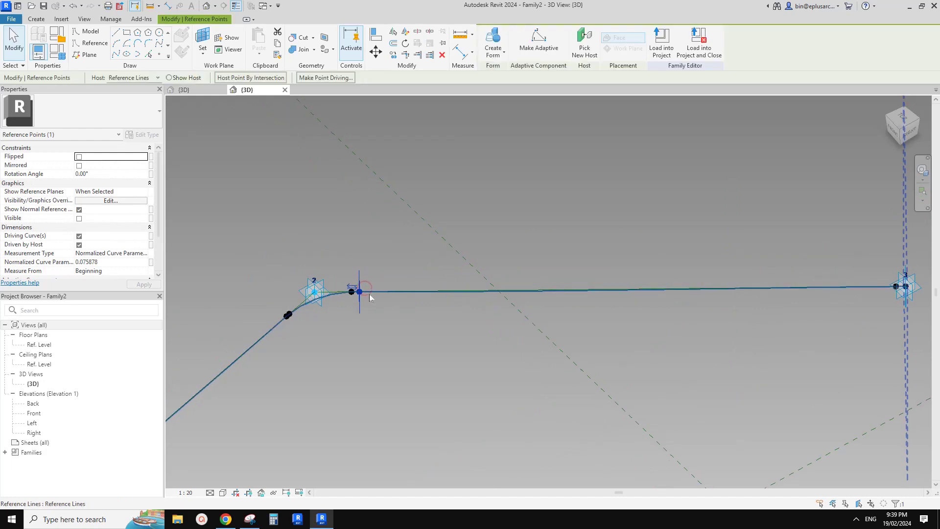
pyautogui.moveTo(361, 293); pyautogui.dragTo(357, 293)
pyautogui.moveTo(755, 302); pyautogui.dragTo(604, 308, button='middle')
pyautogui.scroll(1, 745, 296)
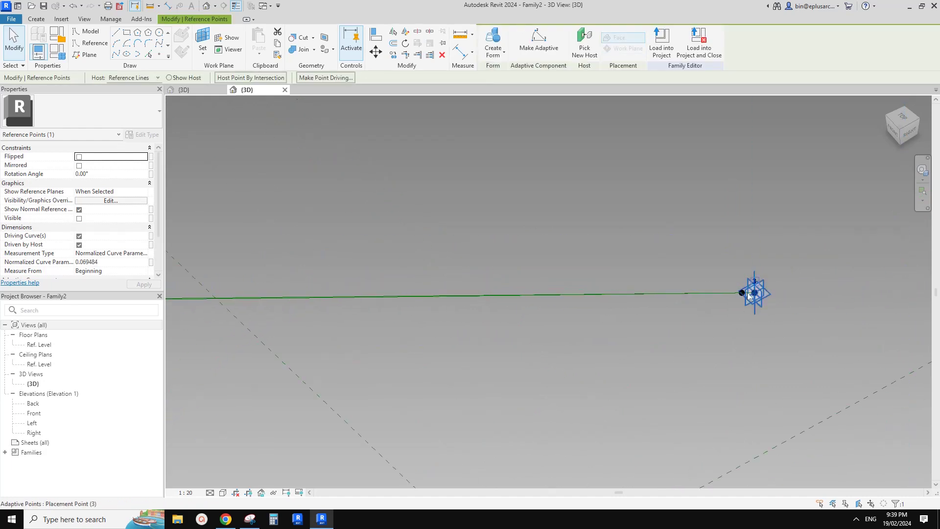
pyautogui.moveTo(725, 268); pyautogui.dragTo(747, 309)
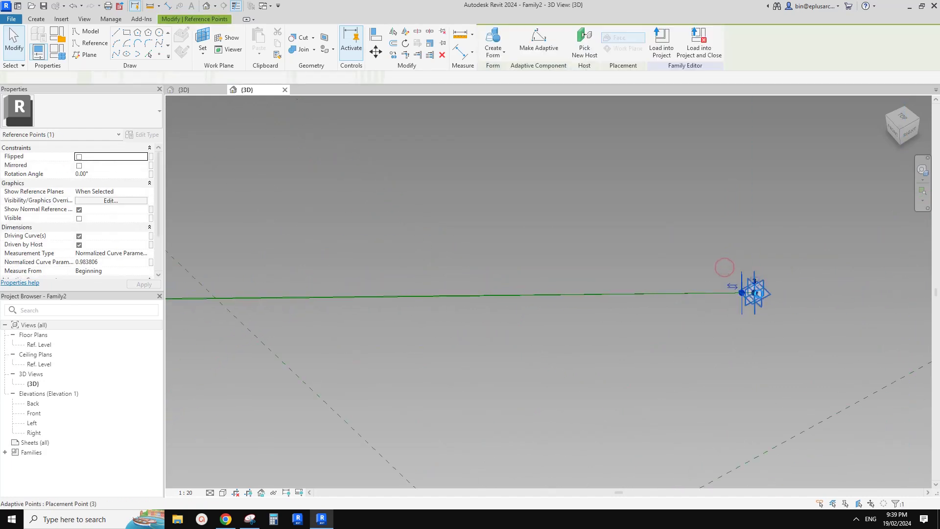
pyautogui.press('Right')
pyautogui.click(515, 289)
pyautogui.scroll(-2, 514, 290)
pyautogui.moveTo(438, 312); pyautogui.dragTo(545, 302, button='middle')
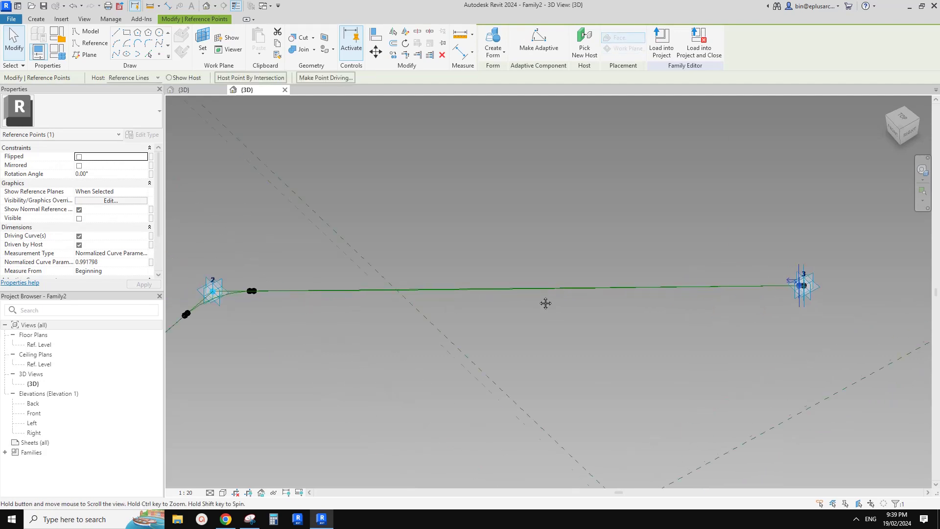
# Inspect the spline's curvature around adaptive point 2 and compare it again with the column's branch bend in the reference photos
pyautogui.scroll(-1, 455, 299)
pyautogui.moveTo(266, 278); pyautogui.dragTo(357, 267, button='middle')
pyautogui.scroll(2, 360, 285)
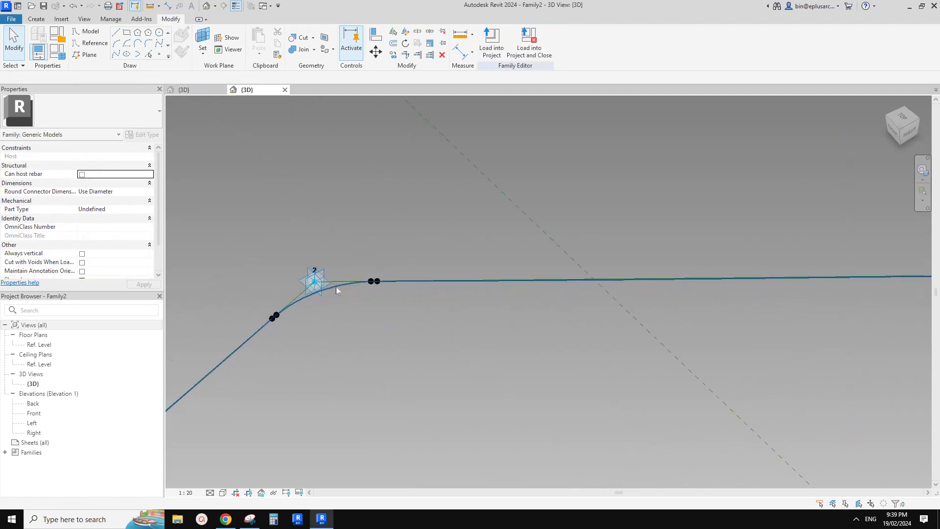
pyautogui.click(336, 288)
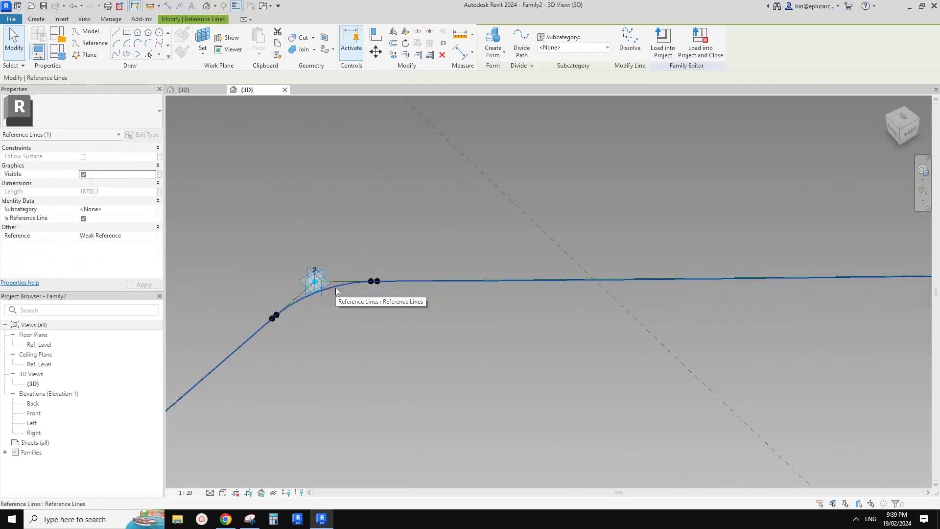
pyautogui.scroll(-1, 336, 290)
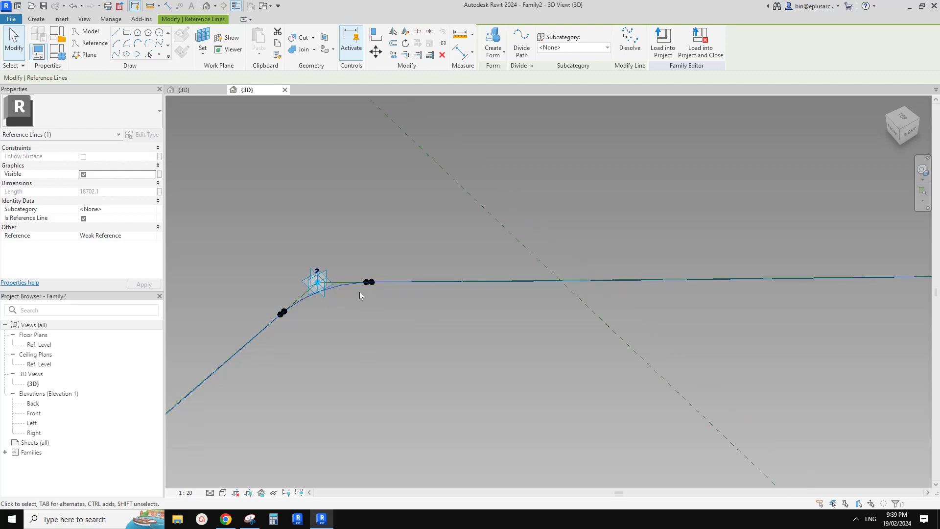
pyautogui.scroll(-1, 355, 290)
pyautogui.moveTo(355, 290); pyautogui.dragTo(398, 260, button='middle')
pyautogui.click(371, 269)
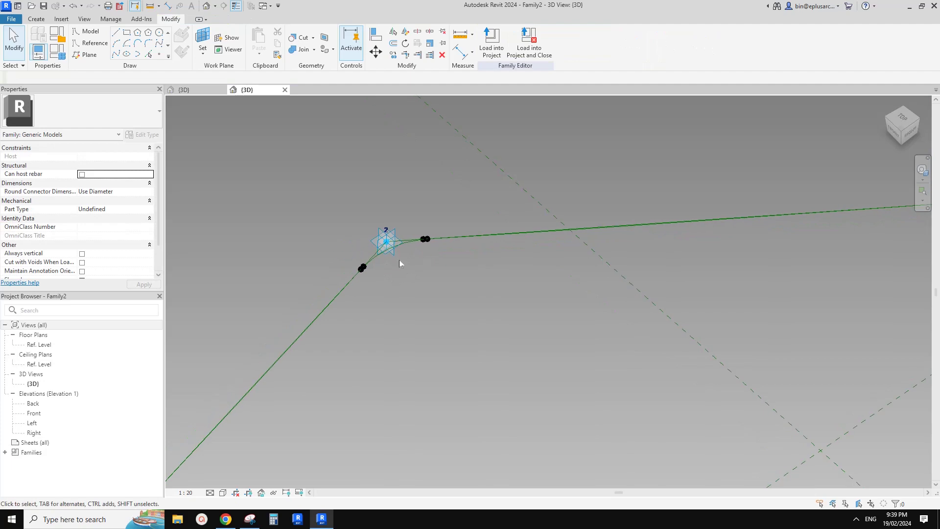
pyautogui.click(225, 520)
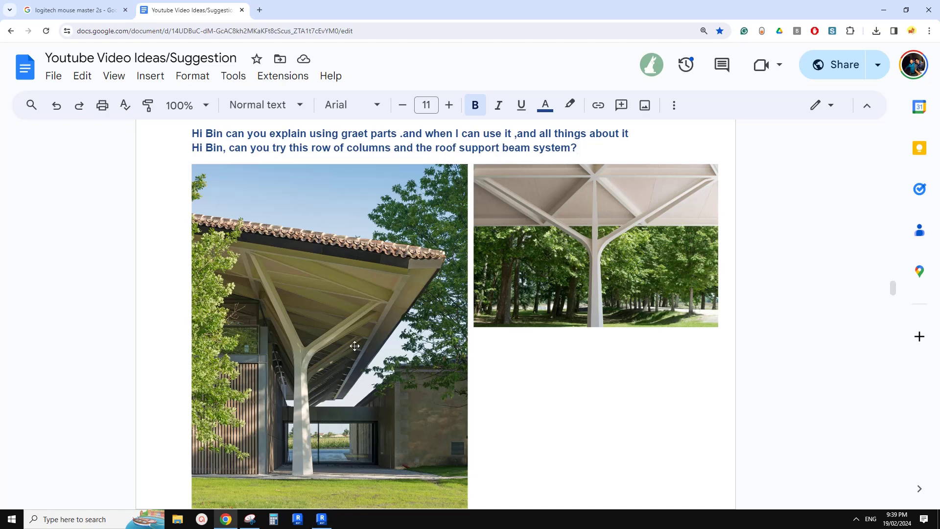
pyautogui.click(321, 519)
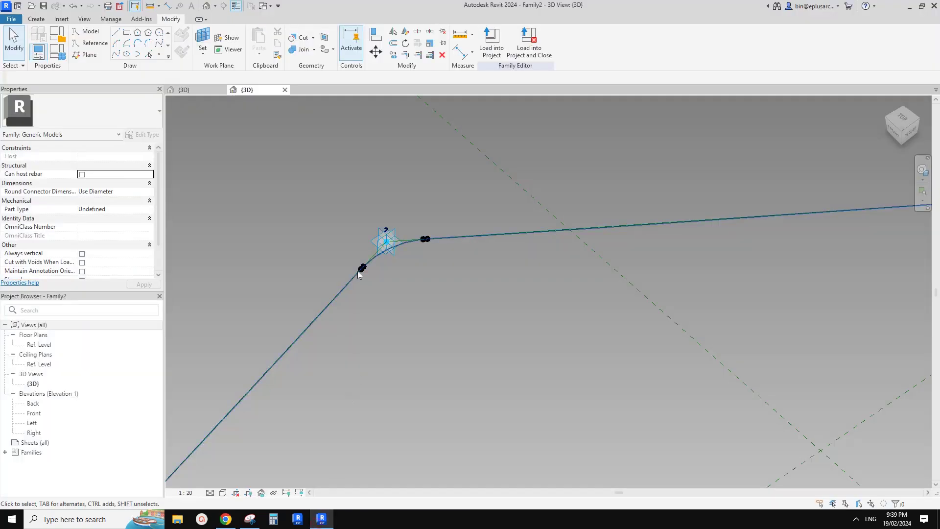
pyautogui.moveTo(359, 302); pyautogui.dragTo(363, 310, button='middle')
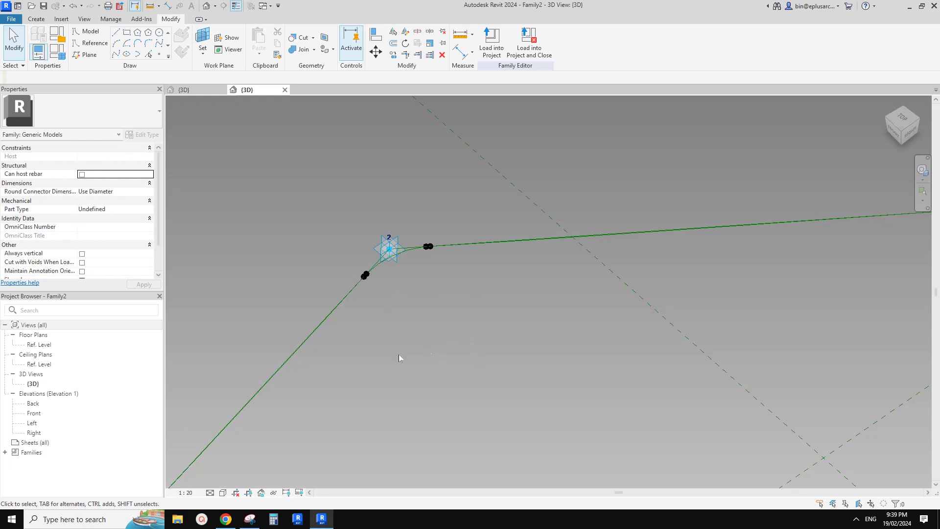
pyautogui.scroll(2, 412, 325)
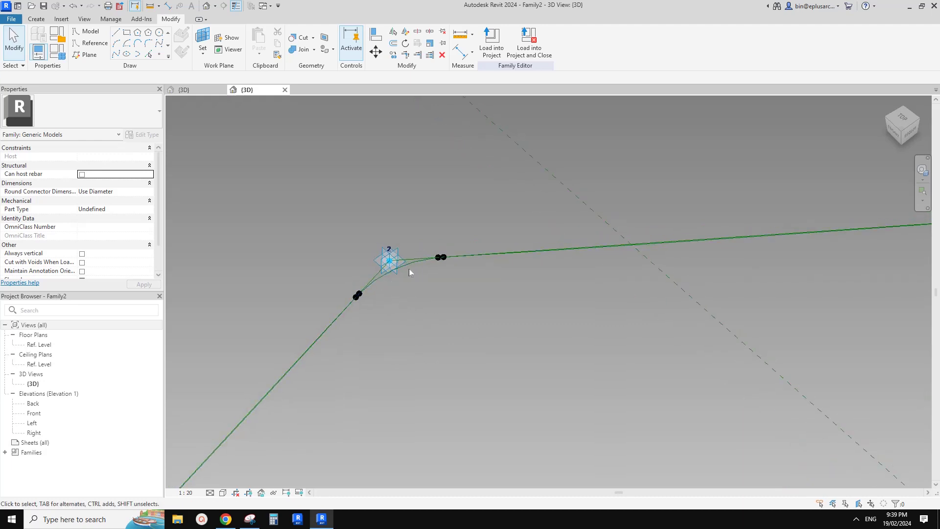
pyautogui.scroll(3, 383, 285)
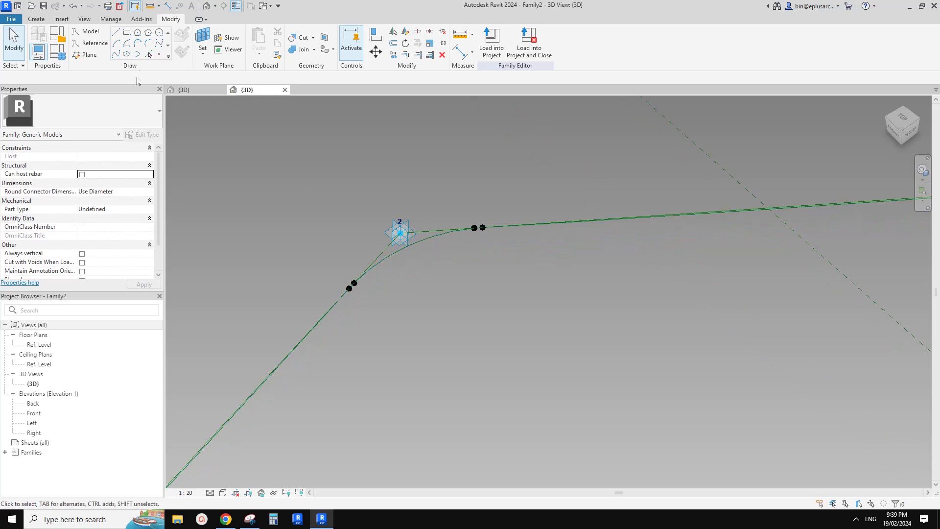
# Create a new family from the adaptive generic model template
pyautogui.click(10, 19)
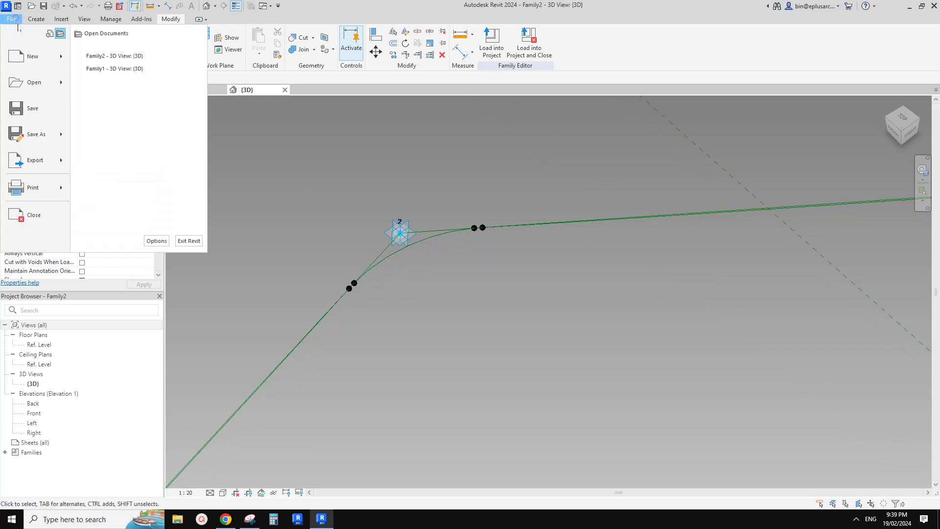
pyautogui.click(64, 56)
pyautogui.click(113, 89)
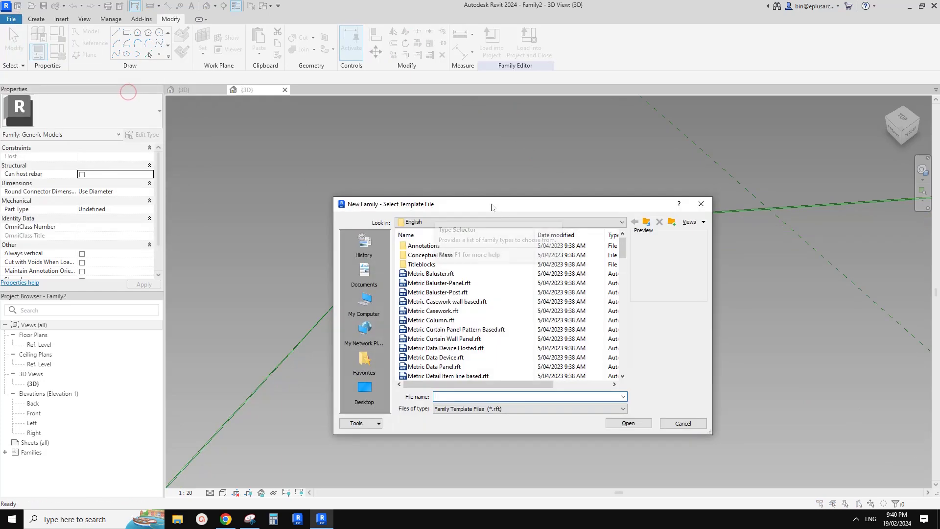
pyautogui.scroll(-6, 620, 277)
pyautogui.doubleClick(456, 286)
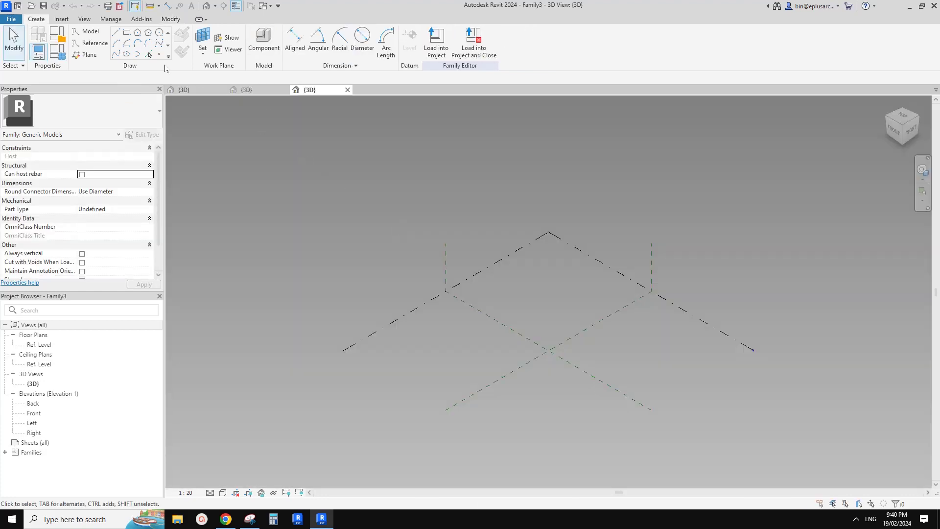
# Place a reference point on the Ref. Level near the crossing reference planes and make it an adaptive point
pyautogui.click(159, 54)
pyautogui.click(479, 347)
pyautogui.press('Escape')
pyautogui.press('Escape')
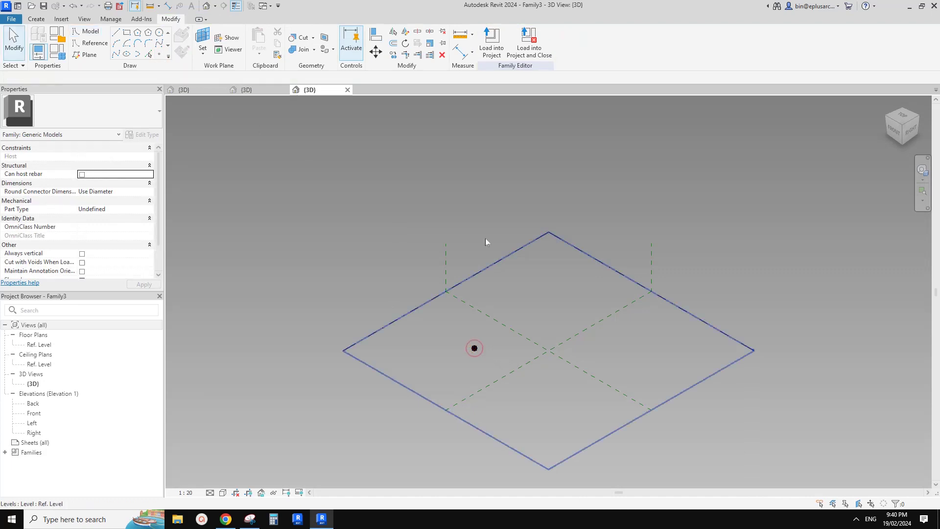
pyautogui.click(477, 351)
pyautogui.scroll(3, 477, 351)
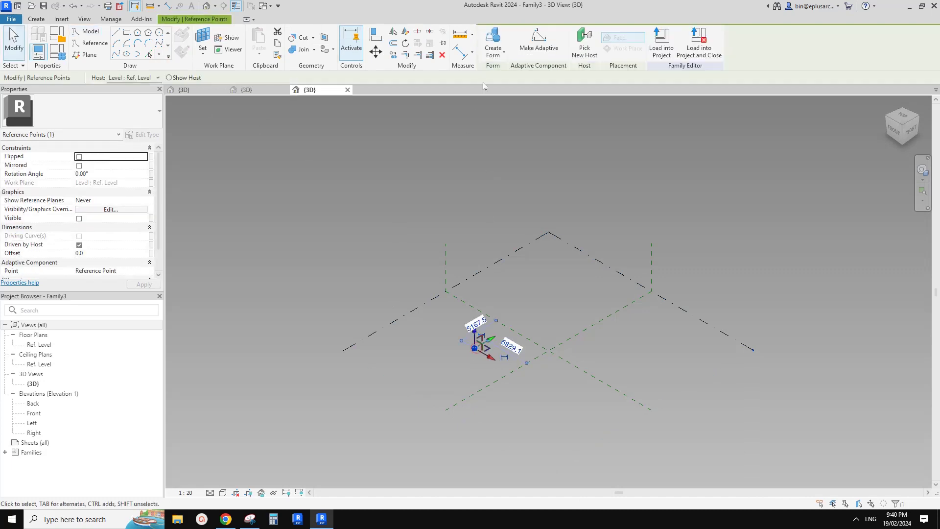
pyautogui.click(538, 41)
pyautogui.click(478, 360)
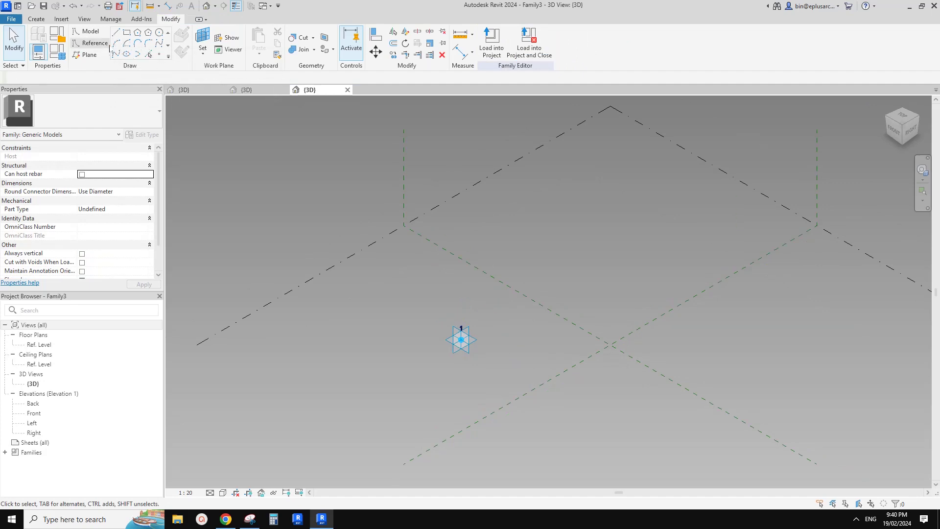
# Draw a model-line rectangle about 4200 by 3100 mm around the adaptive point, on the point's horizontal work plane
pyautogui.click(87, 32)
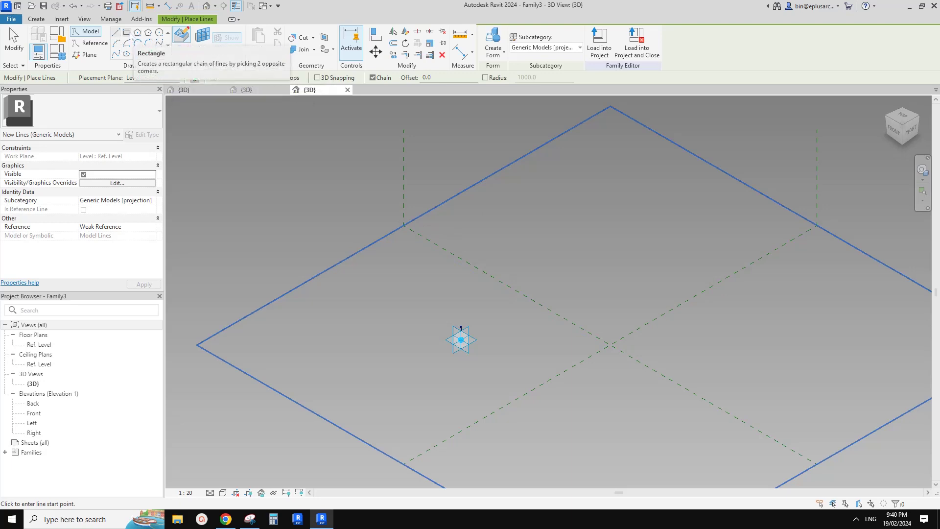
pyautogui.click(128, 35)
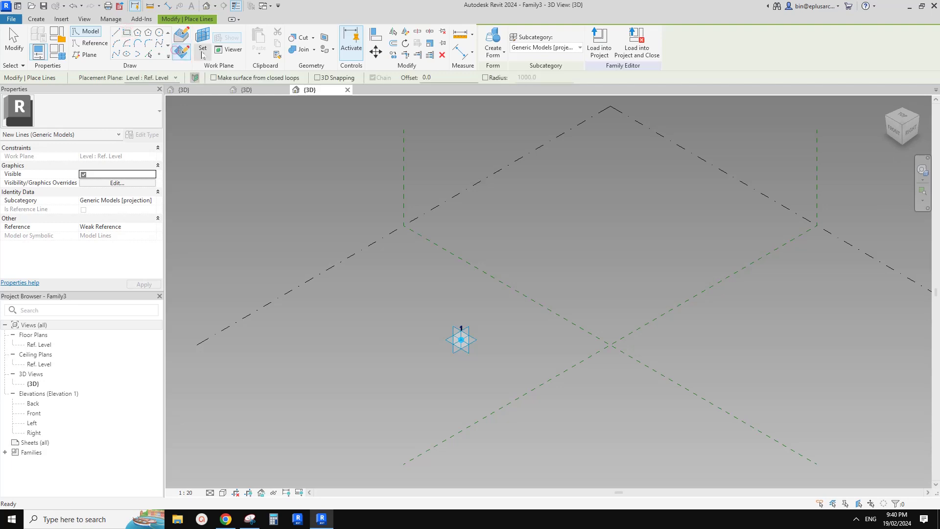
pyautogui.press('Escape')
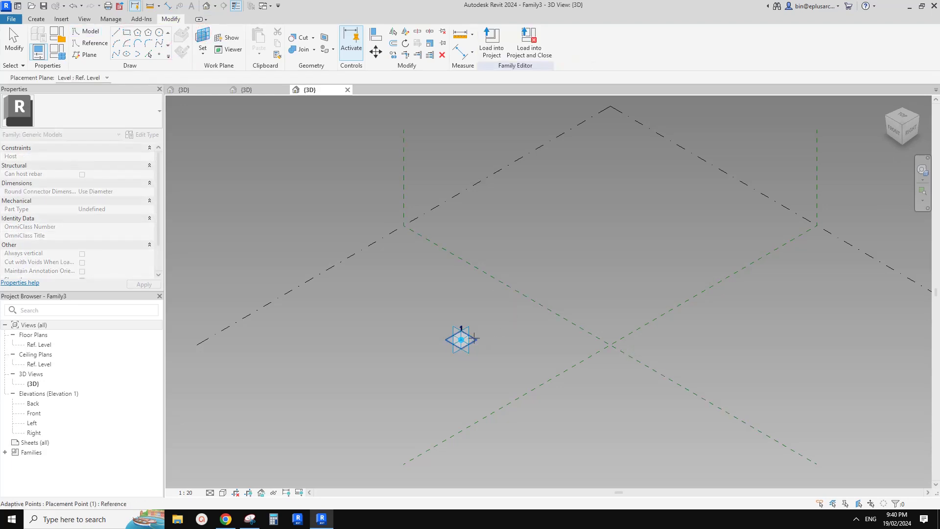
pyautogui.press('Return')
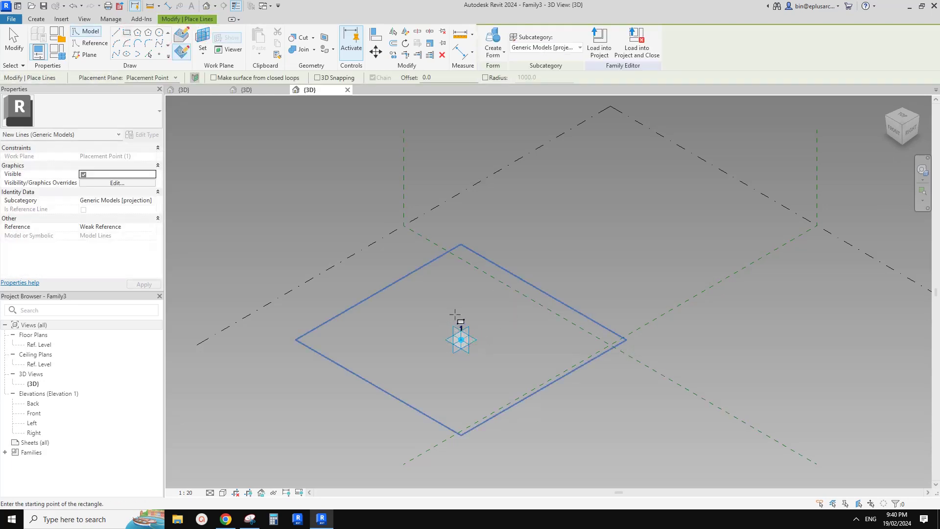
pyautogui.click(455, 313)
pyautogui.click(470, 370)
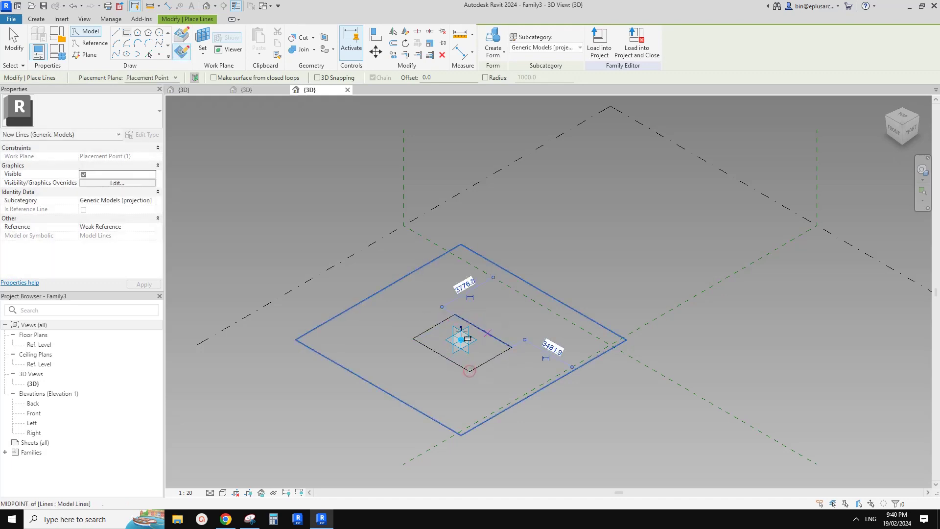
# Try to dimension both long sides of the rectangle to the adaptive point and make the two segments equal
pyautogui.moveTo(477, 339); pyautogui.dragTo(457, 348, button='middle')
pyautogui.press('d')
pyautogui.press('i')
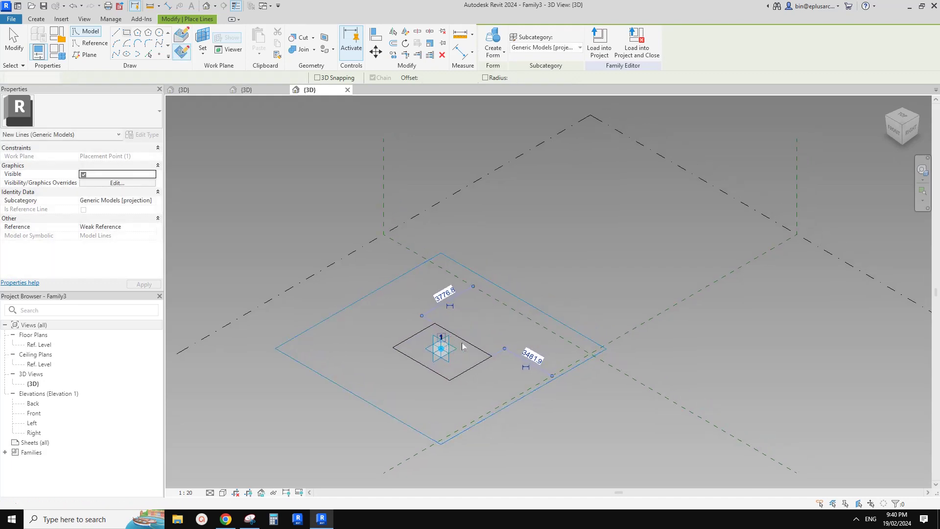
pyautogui.scroll(2, 444, 355)
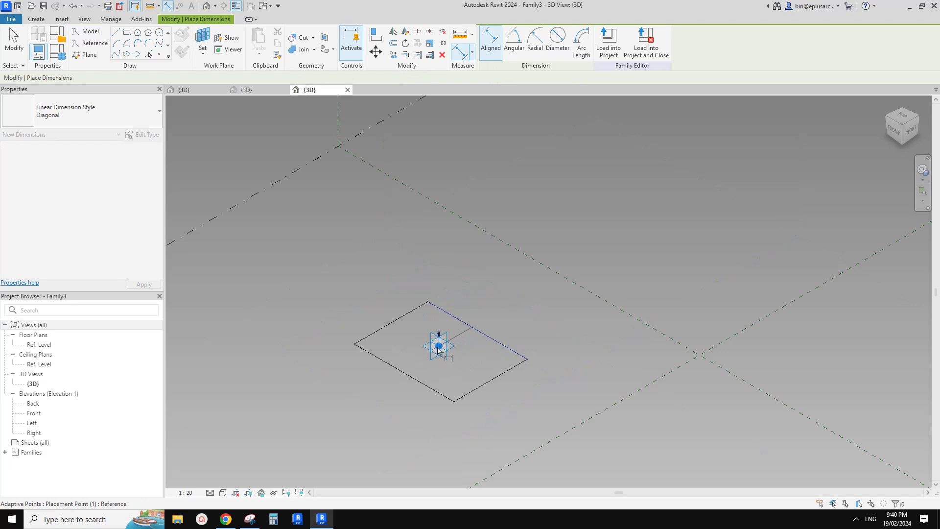
pyautogui.click(437, 347)
pyautogui.click(390, 365)
pyautogui.click(350, 307)
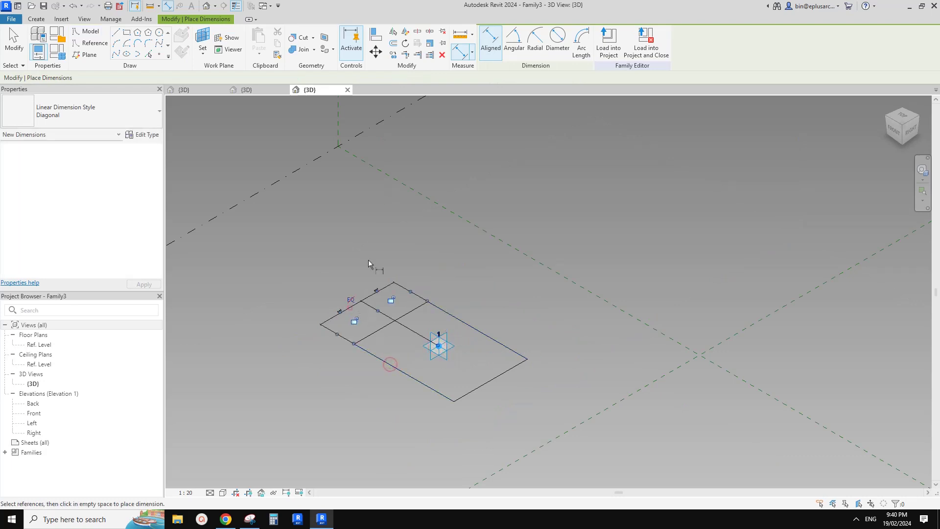
pyautogui.click(350, 304)
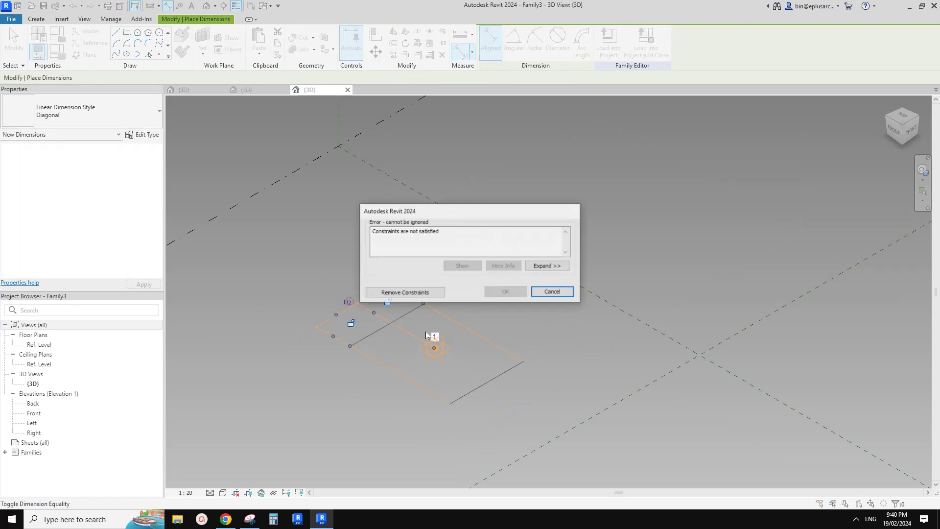
pyautogui.click(552, 291)
# Delete the two-segment dimension running through the adaptive point
pyautogui.press('Escape')
pyautogui.press('Tab')
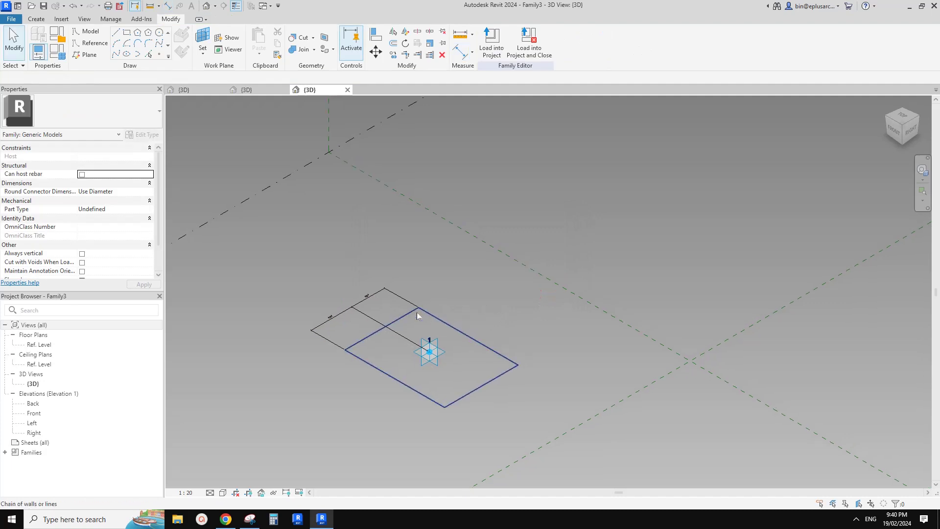
pyautogui.click(364, 316)
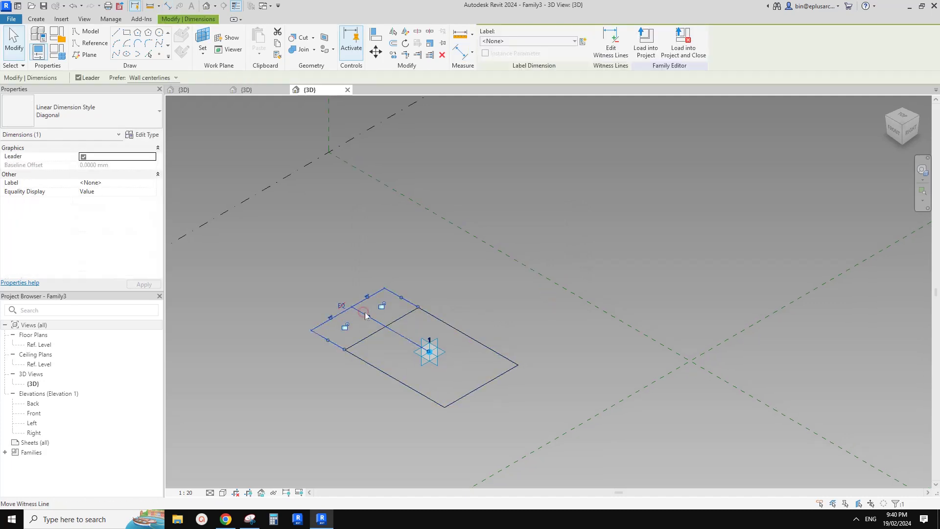
pyautogui.press('Delete')
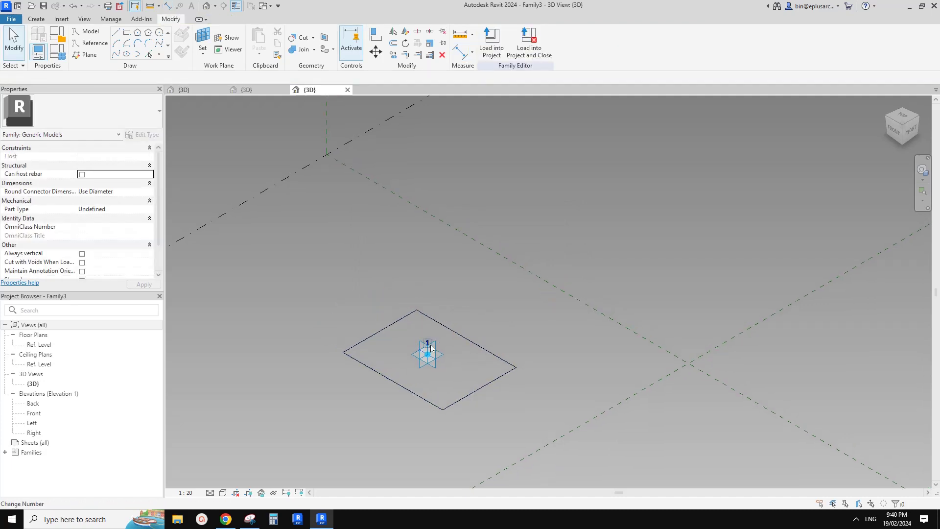
# Make the temporary dimension between the rectangle's long sides permanent and delete the extra dimension to the reference plane
pyautogui.click(454, 332)
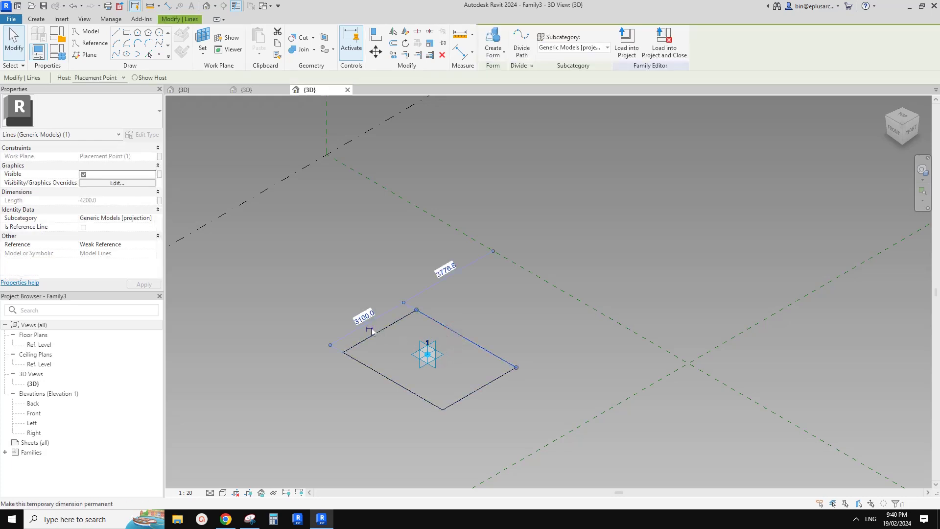
pyautogui.click(371, 328)
pyautogui.click(474, 273)
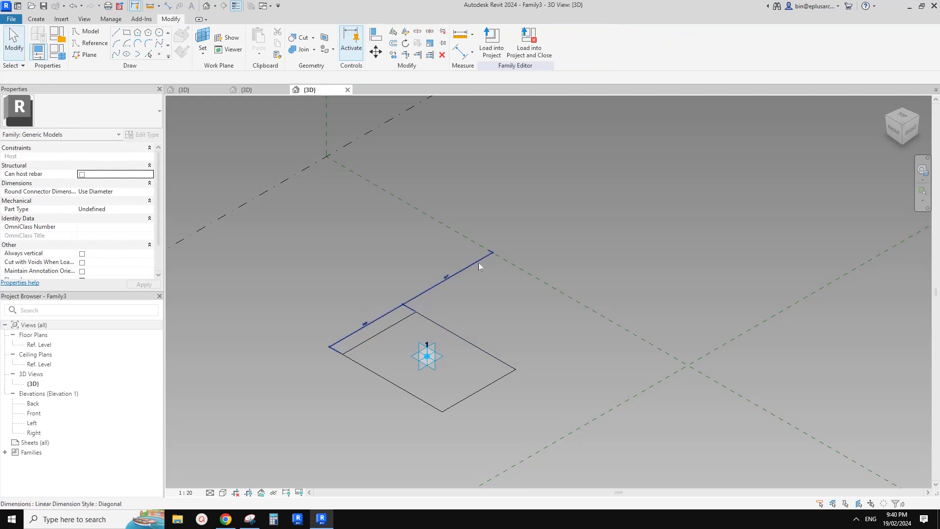
pyautogui.click(478, 263)
pyautogui.press('Delete')
# Try to equalise the rectangle's width dimension about the adaptive point by adding a witness line there, and delete the dimension
pyautogui.click(389, 313)
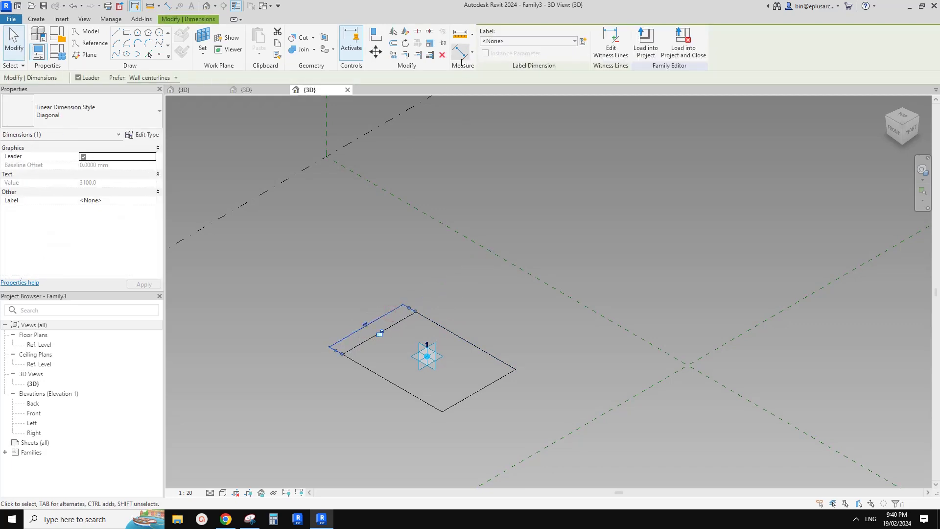
pyautogui.click(459, 51)
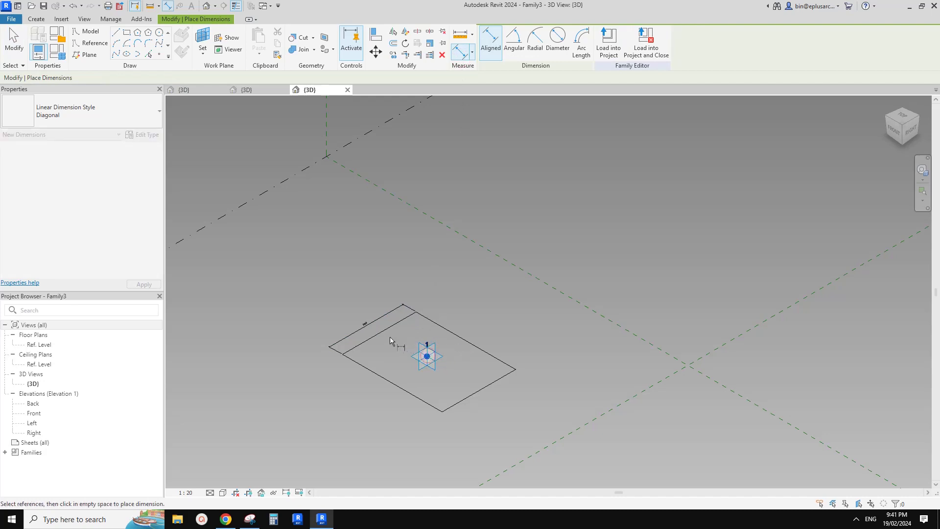
pyautogui.press('Escape')
pyautogui.click(388, 313)
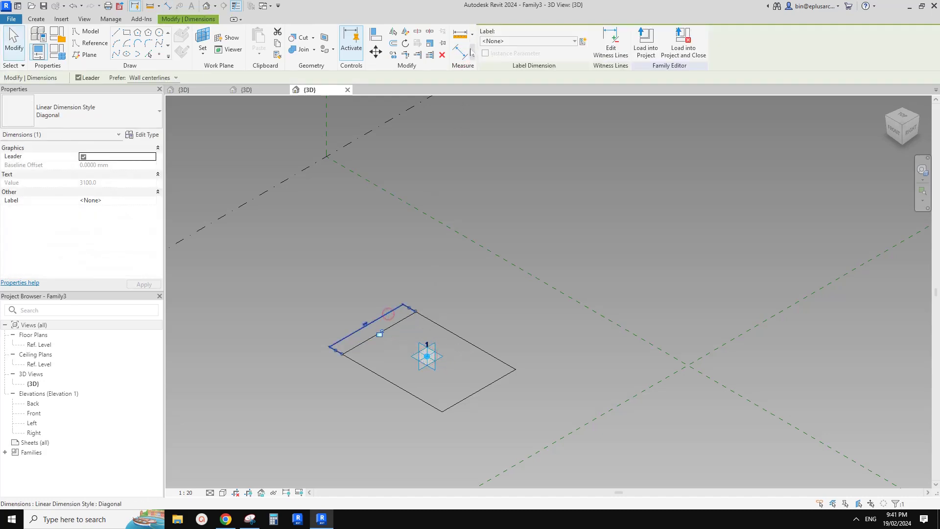
pyautogui.click(610, 49)
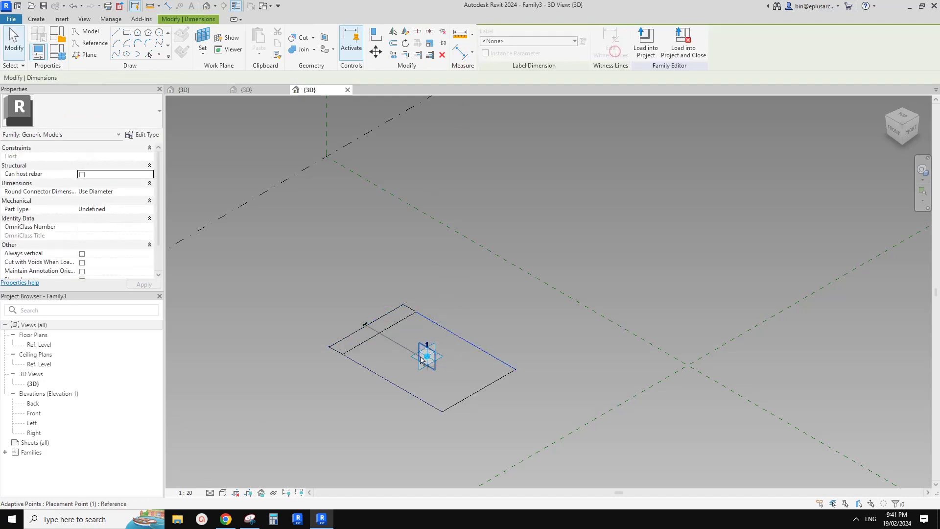
pyautogui.click(392, 342)
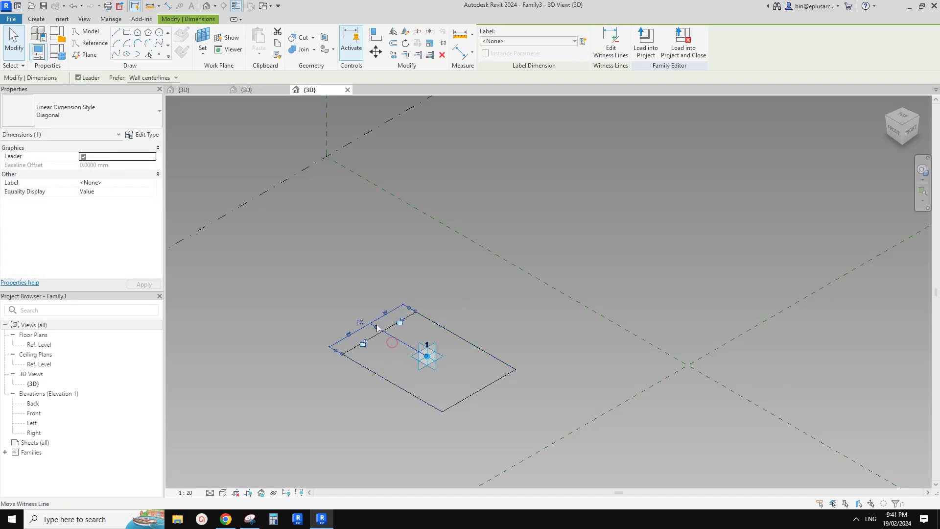
pyautogui.click(359, 322)
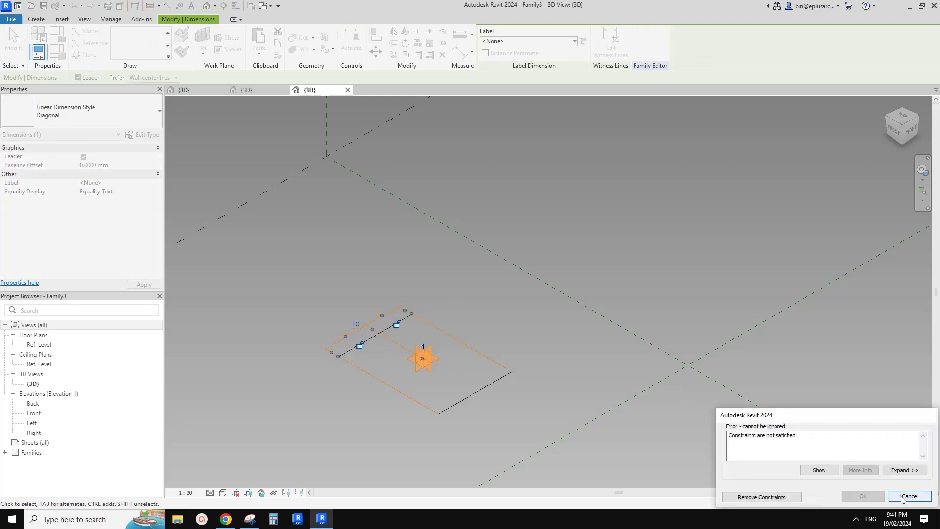
pyautogui.click(900, 496)
pyautogui.click(377, 321)
pyautogui.press('Delete')
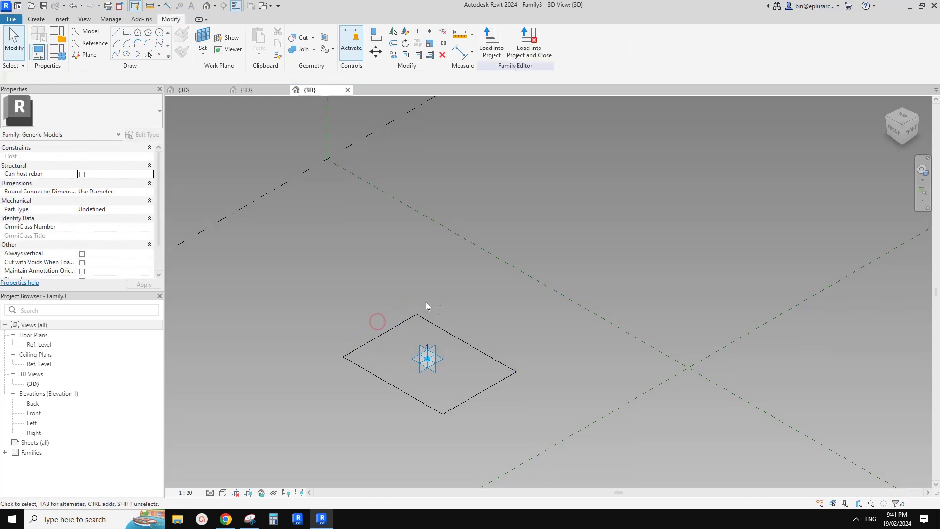
# Try the equality dimension between the long sides again with the adaptive point's plane as work plane, and delete the dimension
pyautogui.click(204, 37)
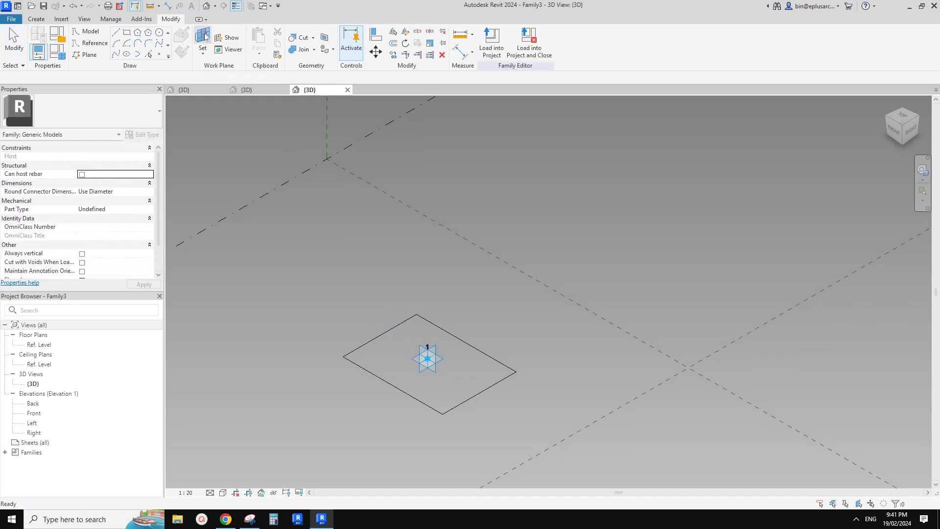
pyautogui.click(445, 359)
pyautogui.press('d')
pyautogui.press('i')
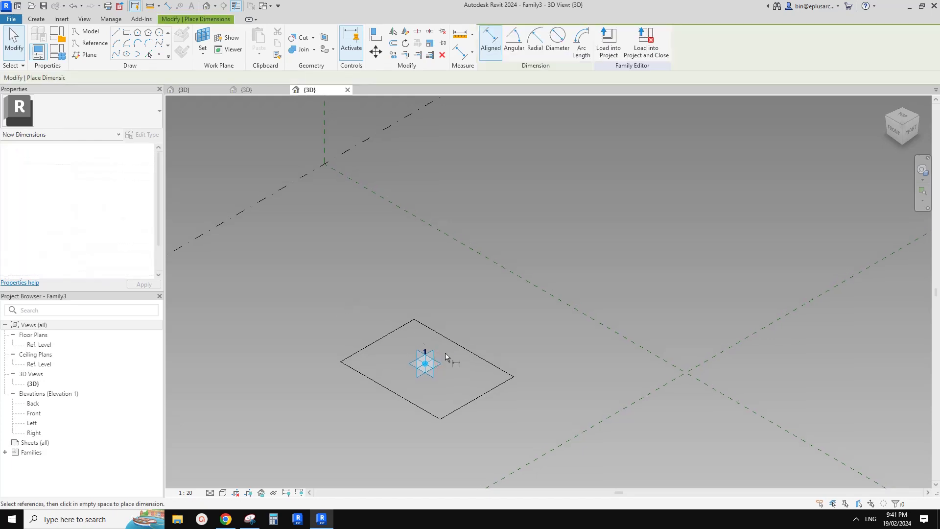
pyautogui.click(459, 344)
pyautogui.click(424, 363)
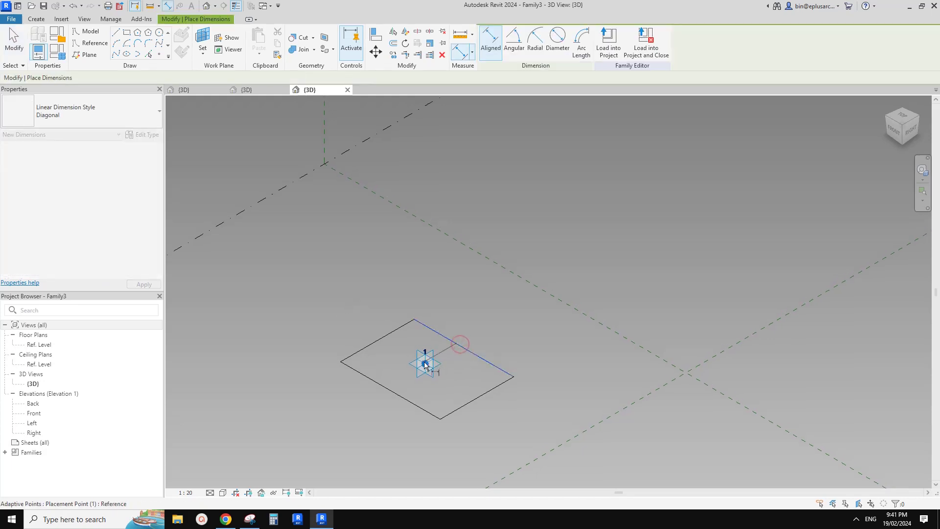
pyautogui.click(365, 374)
pyautogui.click(341, 319)
pyautogui.click(333, 316)
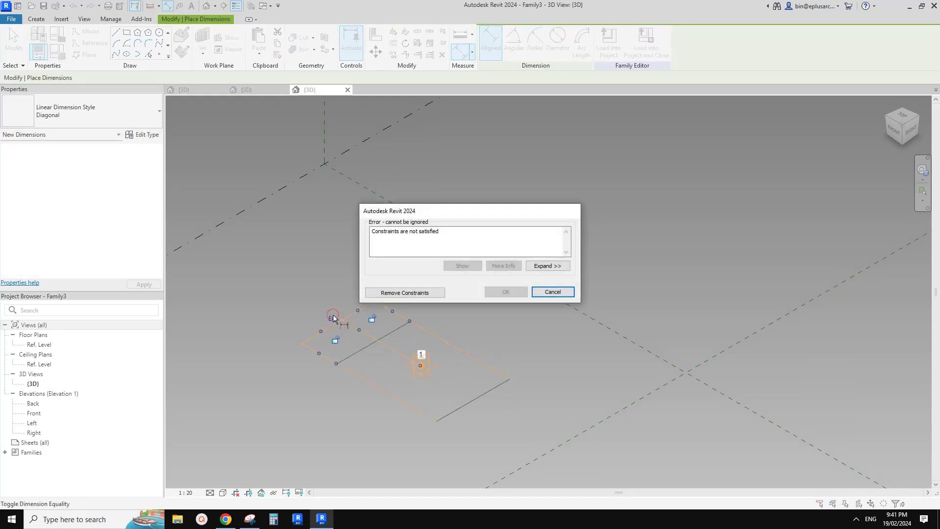
pyautogui.click(552, 292)
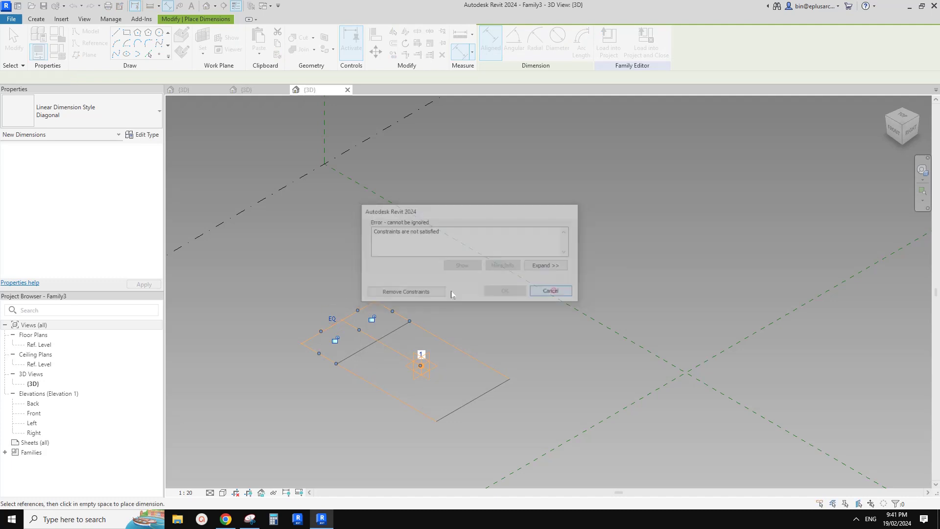
pyautogui.click(370, 334)
pyautogui.press('Delete')
# Add a permanent dimension from the rectangle's far short side to the adaptive point by moving the temporary dimension's witness line
pyautogui.scroll(2, 412, 338)
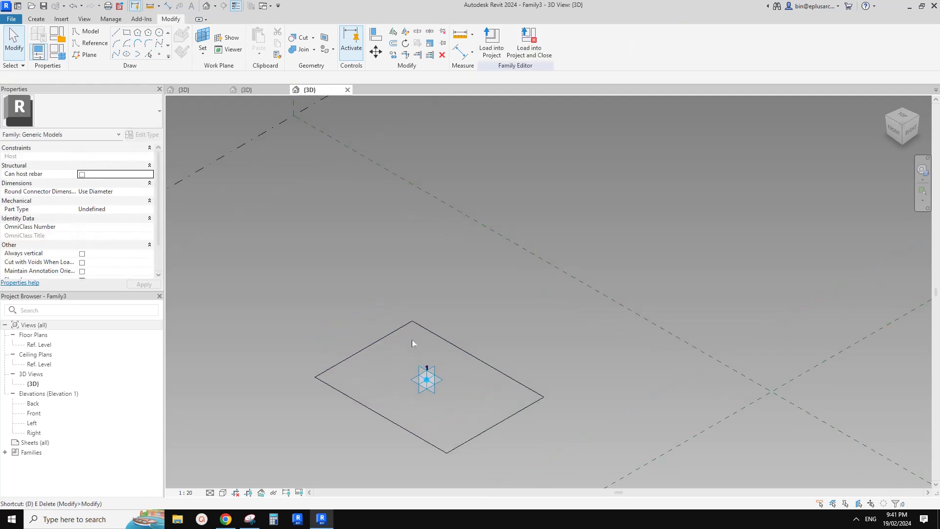
pyautogui.click(386, 336)
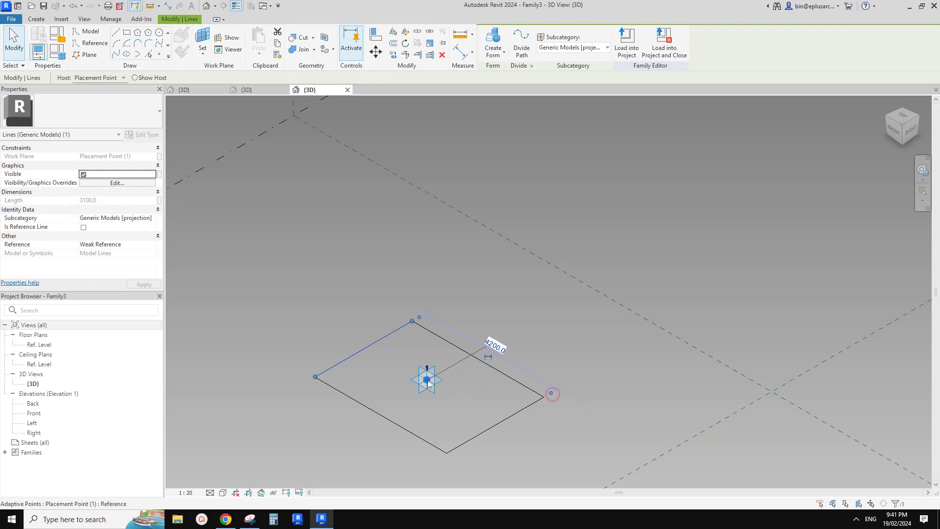
pyautogui.moveTo(551, 392); pyautogui.dragTo(487, 320)
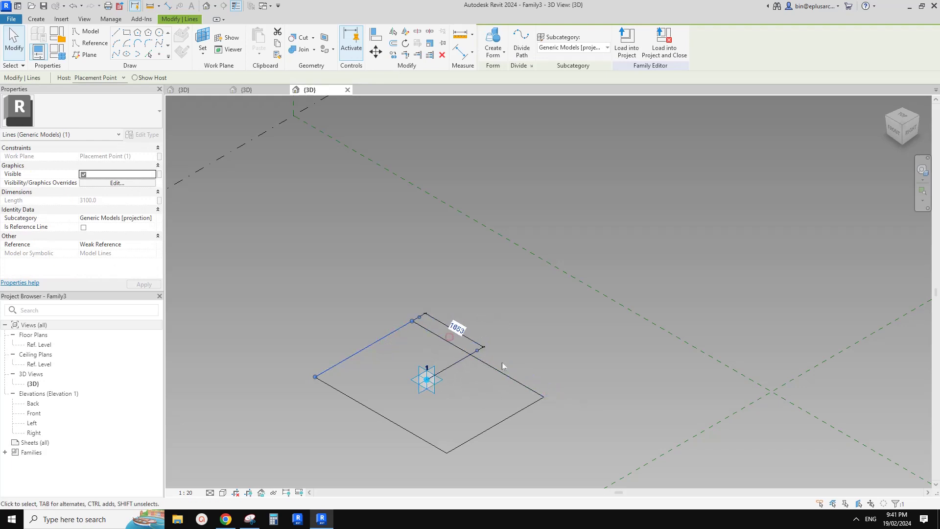
# Add a permanent dimension from the near short side to the adaptive point and delete the extra dimension to the reference plane
pyautogui.click(524, 413)
pyautogui.click(520, 411)
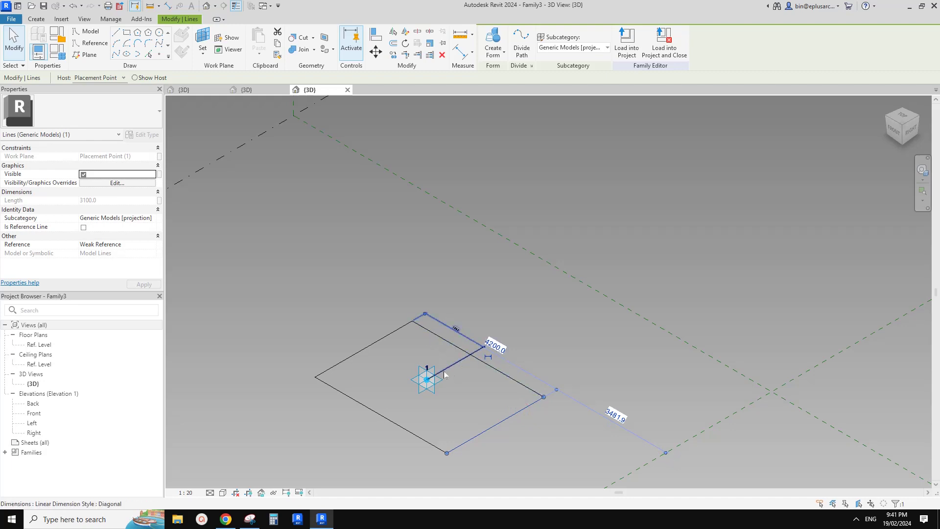
pyautogui.moveTo(424, 319); pyautogui.dragTo(428, 381)
pyautogui.click(517, 373)
pyautogui.click(521, 355)
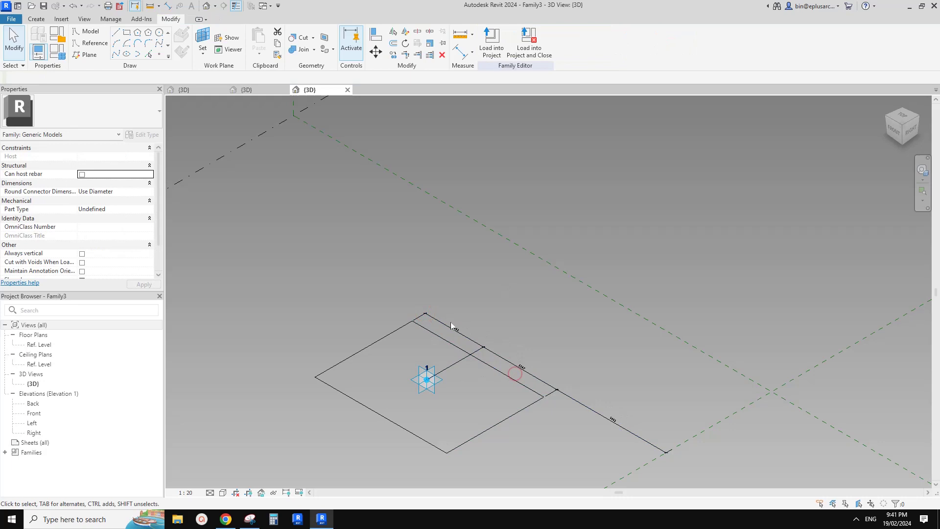
pyautogui.click(610, 419)
pyautogui.press('Delete')
pyautogui.click(507, 360)
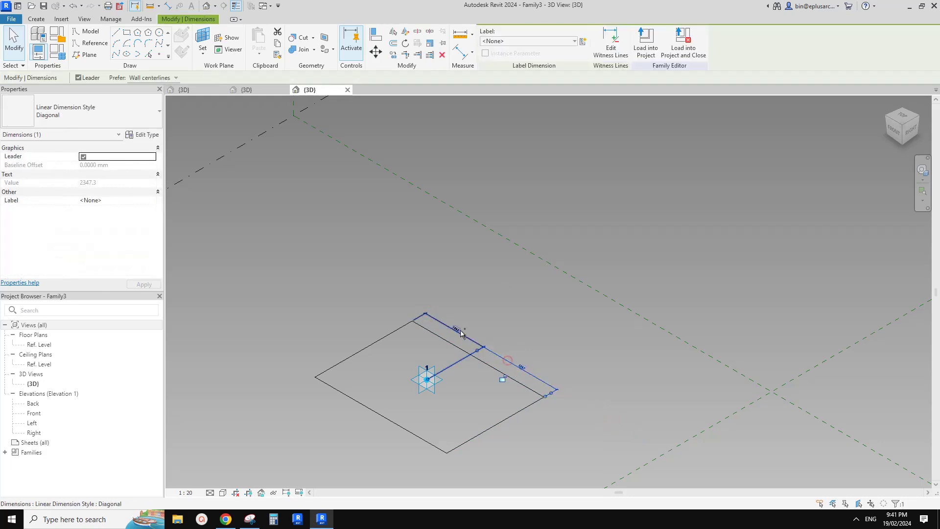
pyautogui.scroll(2, 457, 333)
pyautogui.moveTo(457, 335); pyautogui.dragTo(471, 264, button='middle')
pyautogui.click(424, 309)
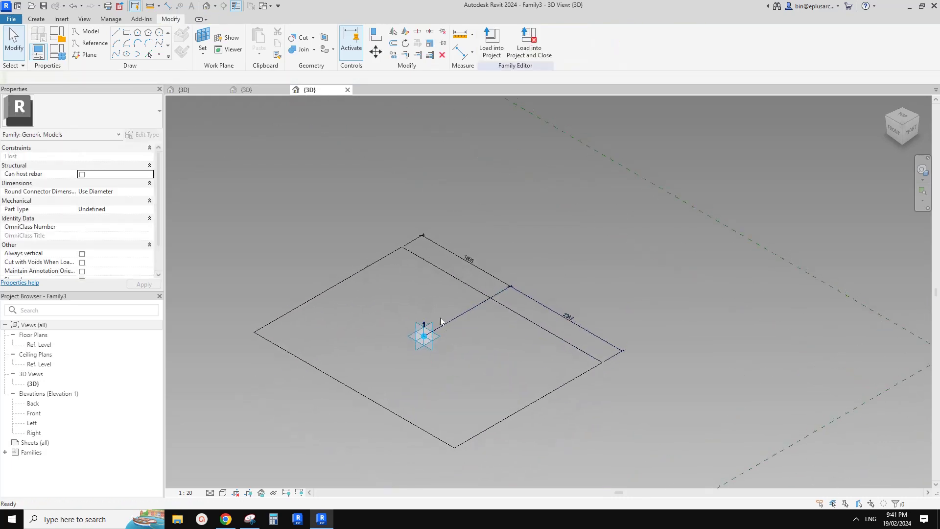
# Place an aligned dimension from the rectangle's far long side to the adaptive point, outside the rectangle
pyautogui.press('d')
pyautogui.press('i')
pyautogui.click(421, 258)
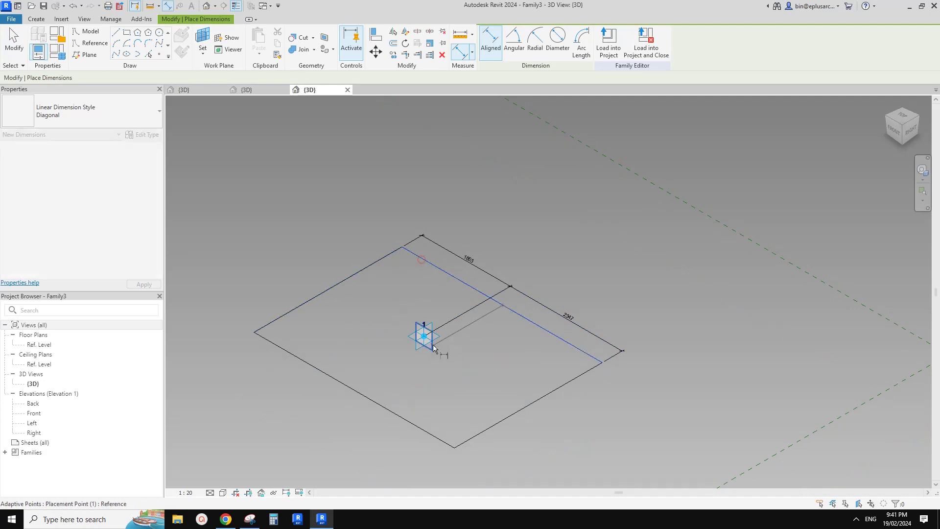
pyautogui.click(424, 337)
pyautogui.click(329, 245)
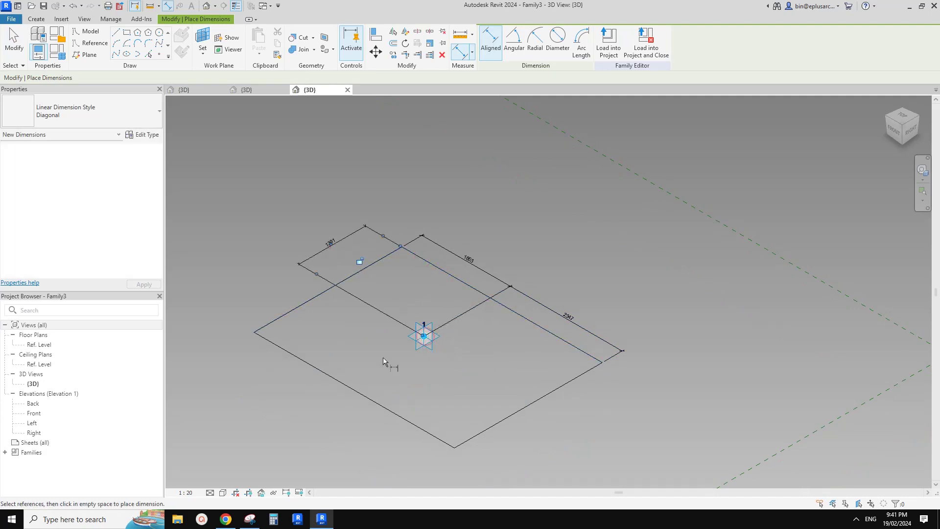
# Place an aligned dimension from the rectangle's near long side to the adaptive point, in line with the far side's dimension
pyautogui.click(424, 336)
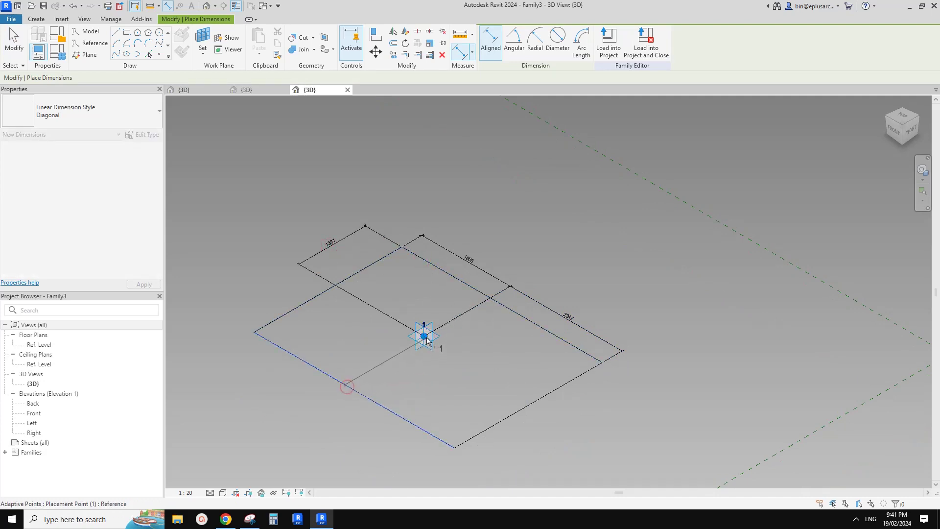
pyautogui.click(346, 385)
pyautogui.click(288, 270)
pyautogui.press('Escape')
# Examine the two separate dimensions between the rectangle's long sides and the adaptive point
pyautogui.click(333, 243)
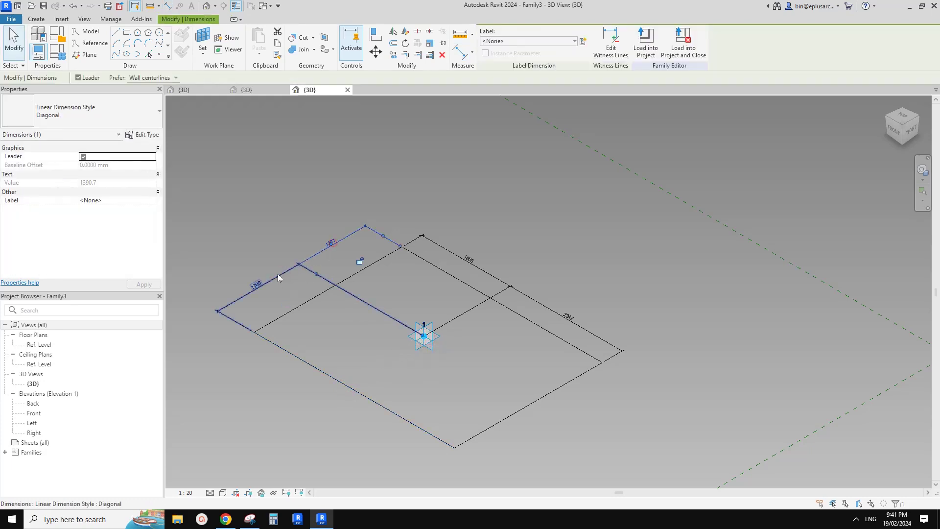
pyautogui.keyDown('ctrl'); pyautogui.click(275, 276); pyautogui.keyUp('ctrl')
pyautogui.keyDown('ctrl'); pyautogui.click(277, 279); pyautogui.keyUp('ctrl')
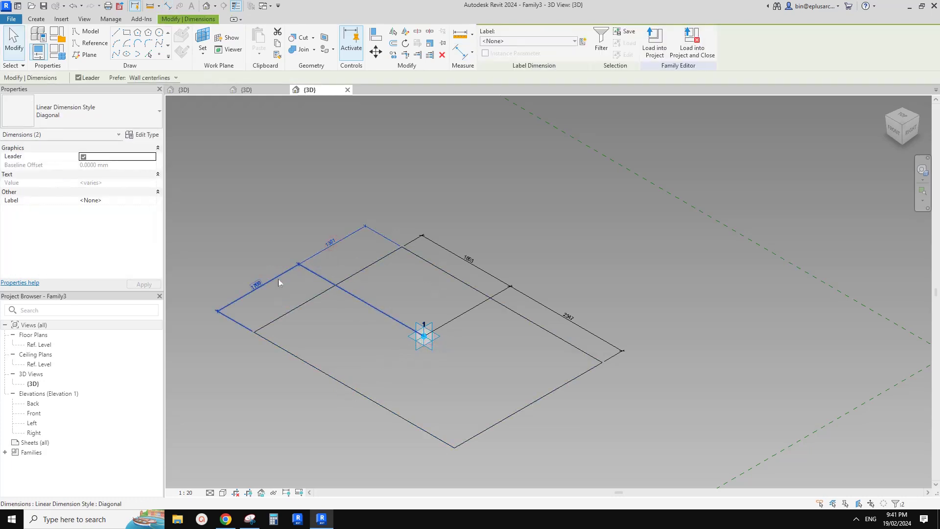
pyautogui.moveTo(301, 268)
pyautogui.keyDown('shift'); pyautogui.mouseDown(button='middle')
pyautogui.moveTo(346, 343)
pyautogui.moveTo(363, 293)
pyautogui.mouseUp(button='middle'); pyautogui.keyUp('shift')
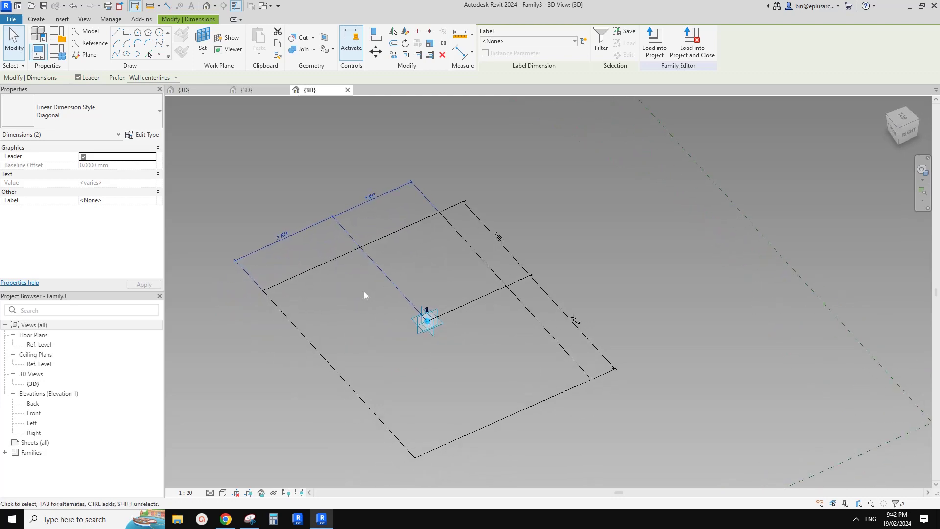
pyautogui.press('Escape')
pyautogui.click(345, 208)
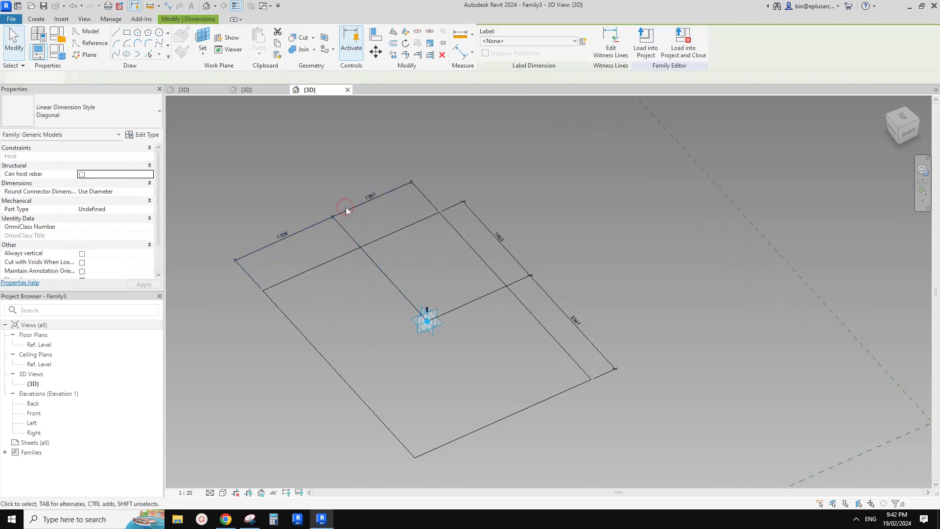
pyautogui.press('Escape')
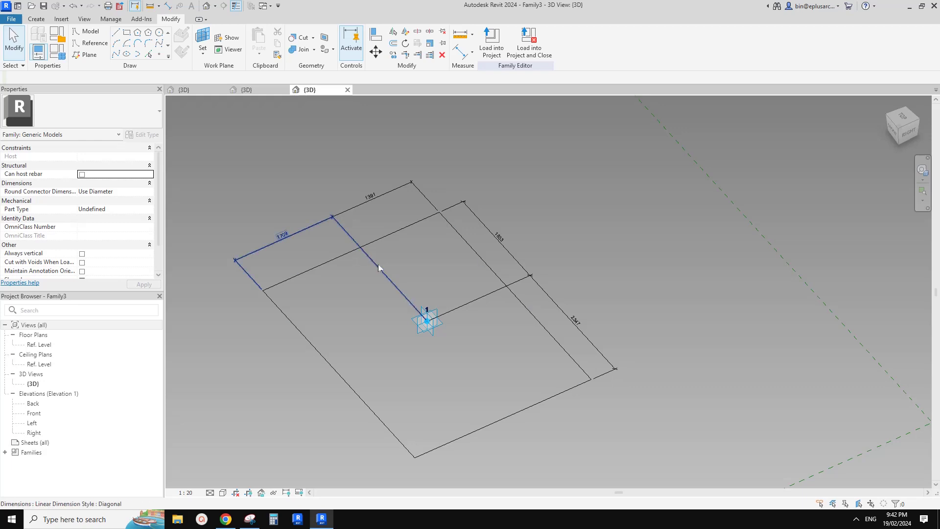
pyautogui.moveTo(387, 273)
pyautogui.mouseDown(button='middle')
pyautogui.moveTo(419, 266)
pyautogui.moveTo(420, 252)
pyautogui.mouseUp(button='middle')
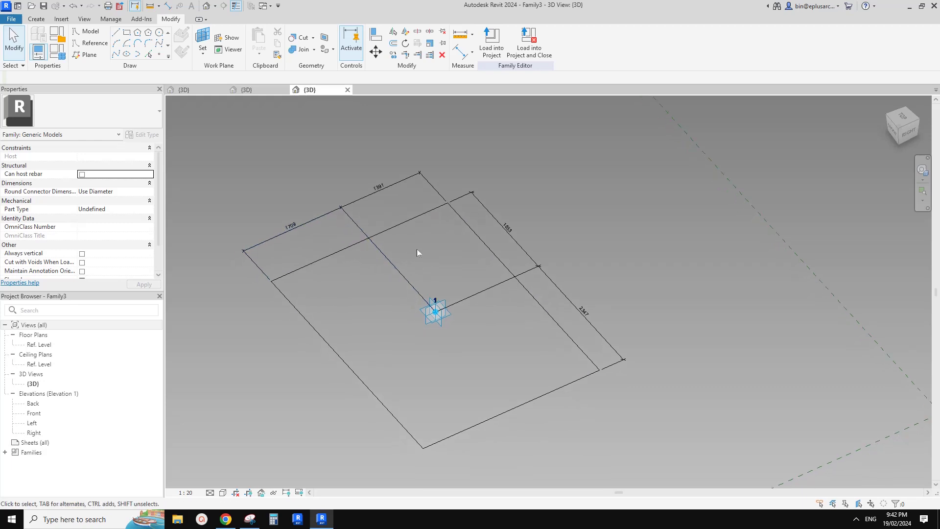
pyautogui.moveTo(416, 248); pyautogui.dragTo(408, 255, button='middle')
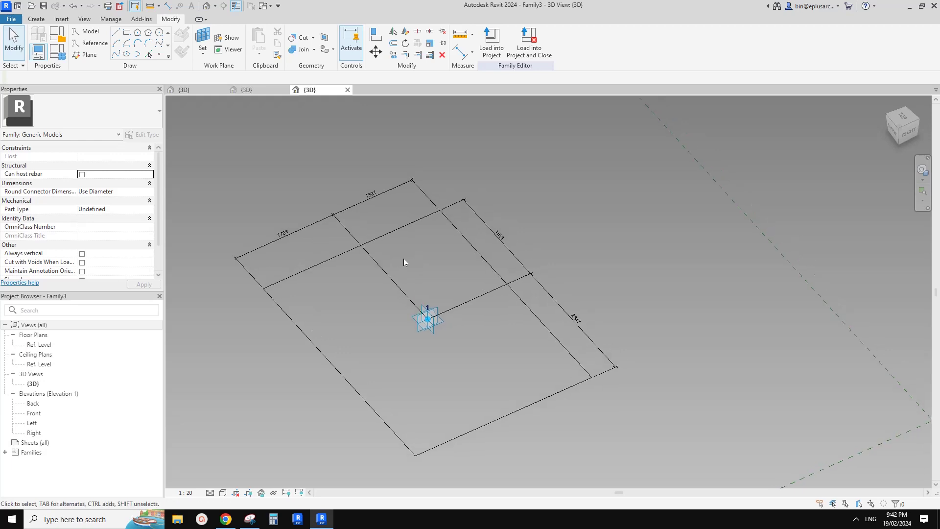
# Delete the four dimensions between the rectangle's sides and the adaptive point
pyautogui.click(539, 281)
pyautogui.press('Delete')
pyautogui.click(514, 254)
pyautogui.press('Delete')
pyautogui.click(399, 182)
pyautogui.press('Delete')
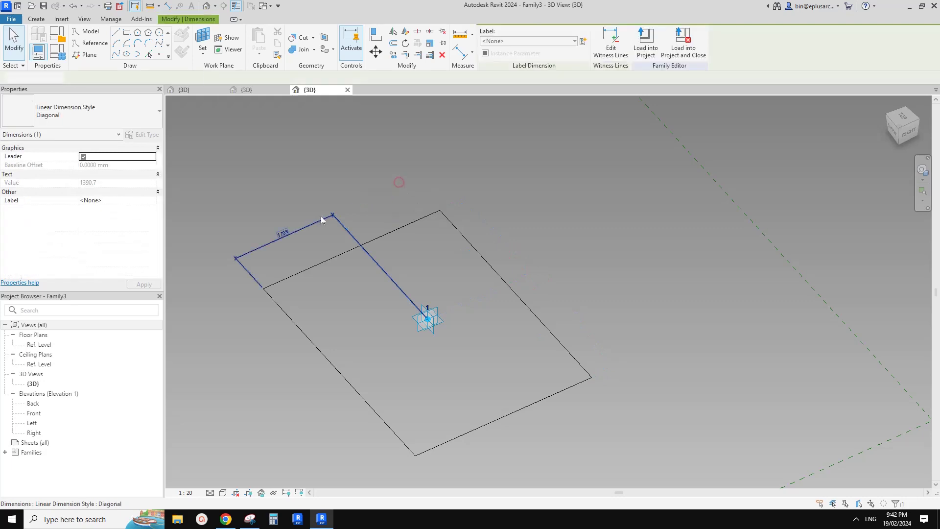
pyautogui.press('Delete')
# Open the Ref. Level floor plan and delete the rectangle around the adaptive point
pyautogui.click(380, 240)
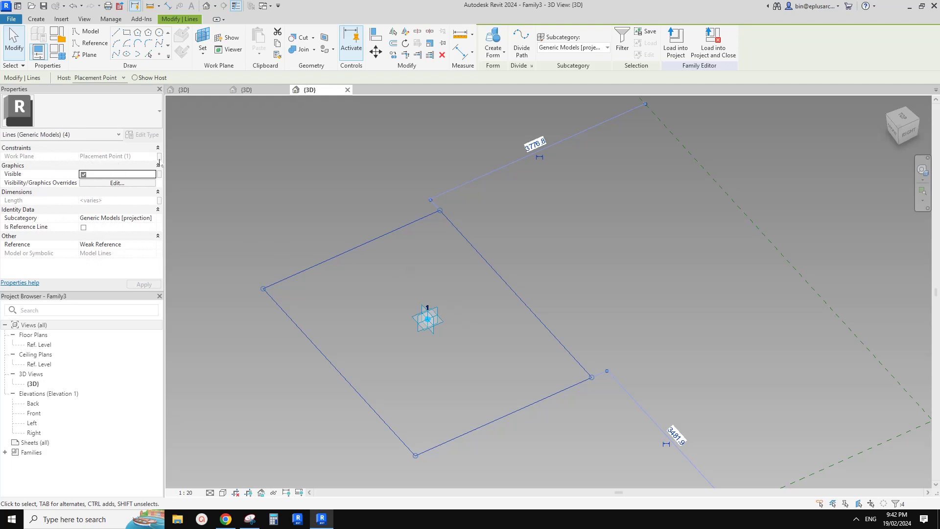
pyautogui.scroll(-2, 338, 174)
pyautogui.moveTo(343, 194)
pyautogui.mouseDown(button='middle')
pyautogui.moveTo(348, 208)
pyautogui.moveTo(352, 186)
pyautogui.mouseUp(button='middle')
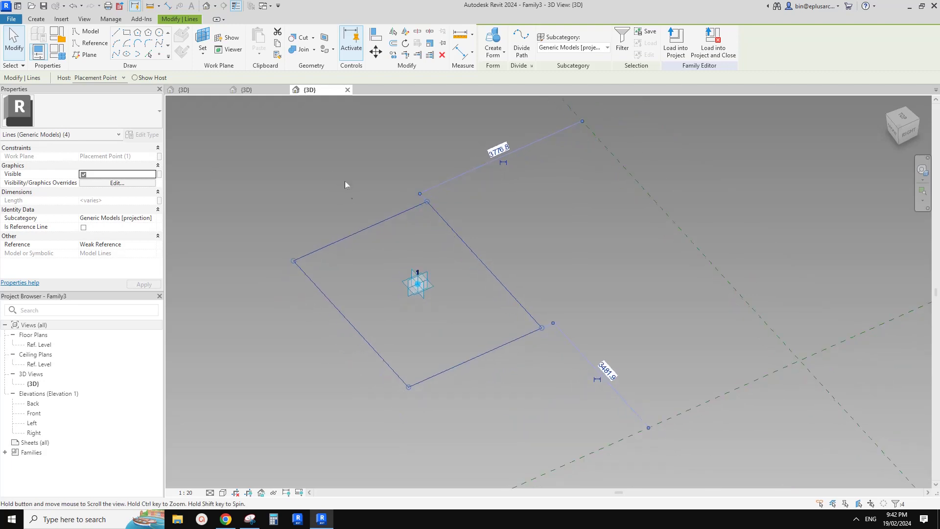
pyautogui.click(345, 181)
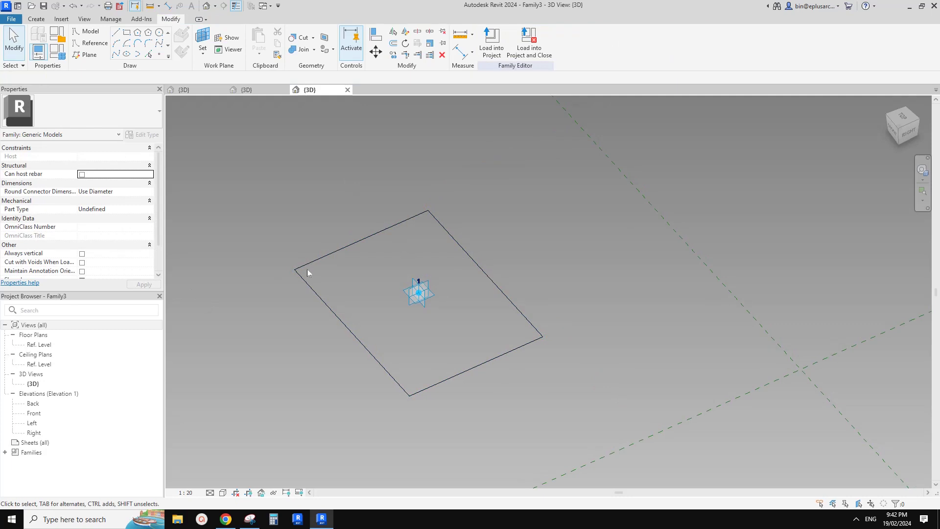
pyautogui.doubleClick(39, 344)
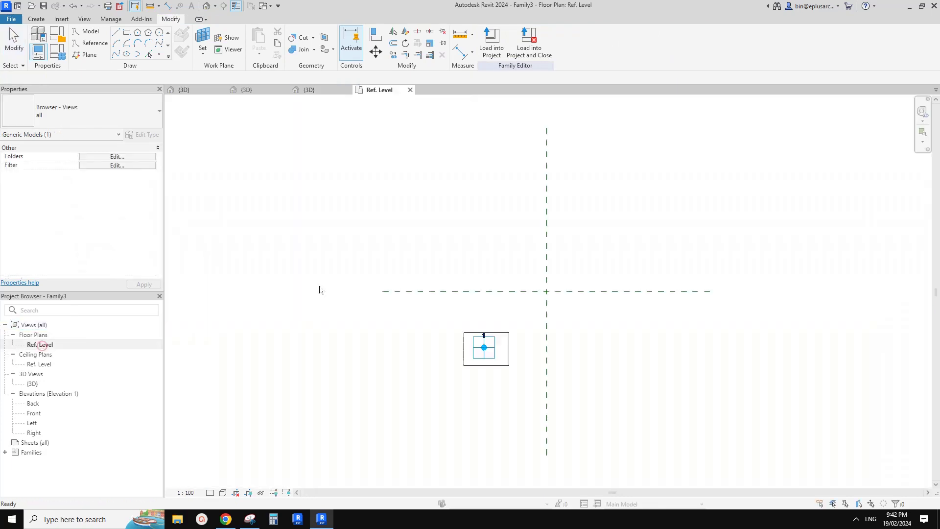
pyautogui.scroll(4, 513, 364)
pyautogui.click(496, 317)
pyautogui.press('d')
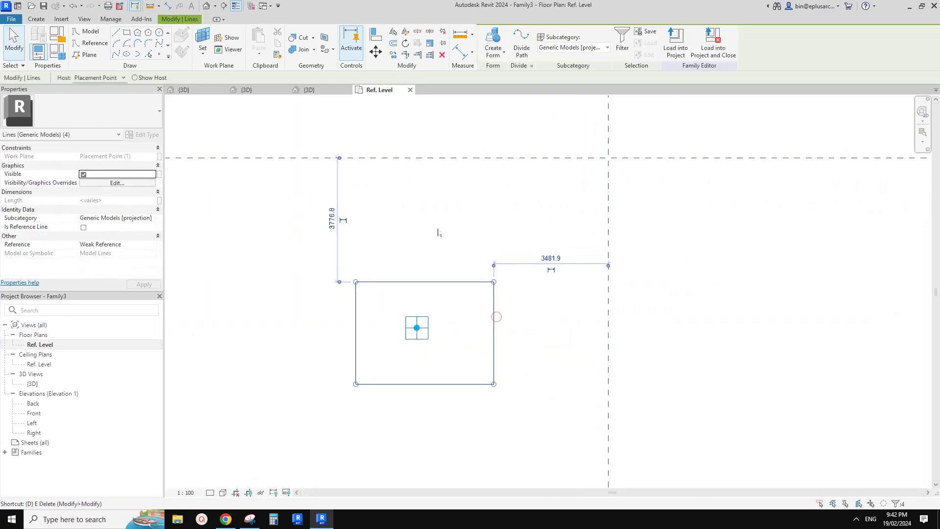
pyautogui.press('e')
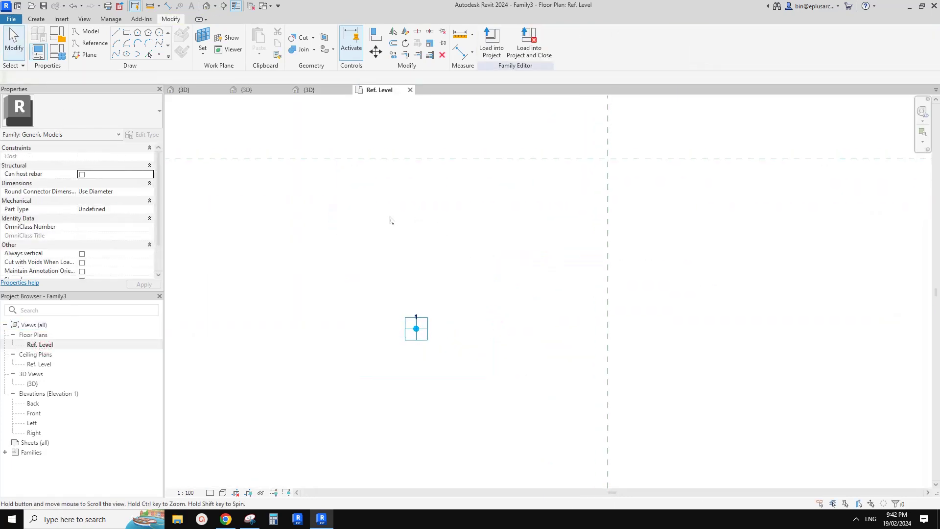
# Draw a model-line rectangle about 2200 by 2200 mm around the adaptive point, using the point's plane as work plane
pyautogui.click(87, 31)
pyautogui.click(127, 32)
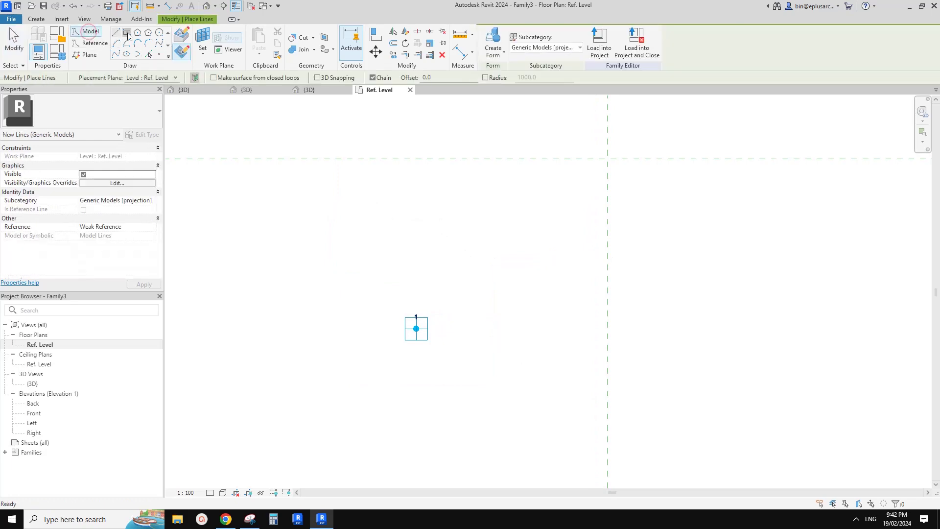
pyautogui.click(205, 35)
pyautogui.click(528, 320)
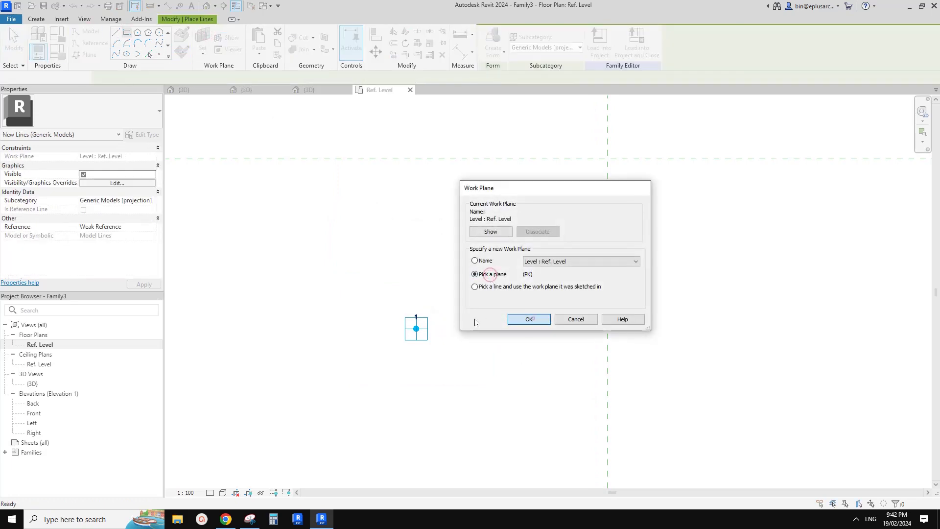
pyautogui.click(384, 293)
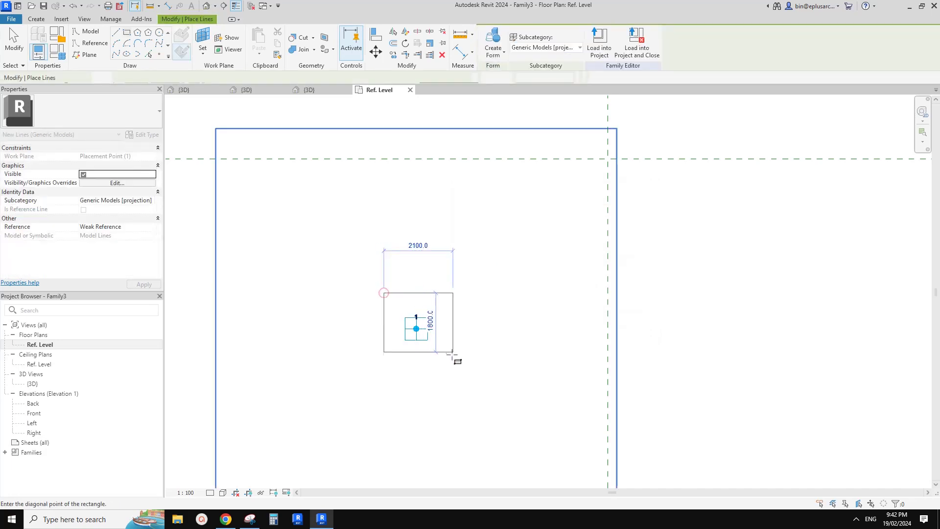
pyautogui.click(456, 364)
# Place a continuous aligned dimension across the rectangle's vertical sides through the adaptive point and try to make its segments equal
pyautogui.press('d')
pyautogui.press('i')
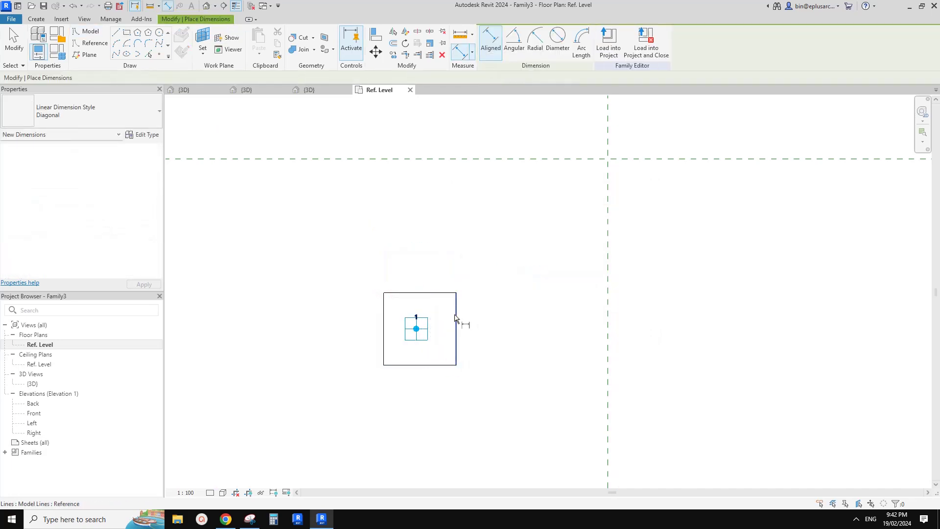
pyautogui.scroll(2, 416, 341)
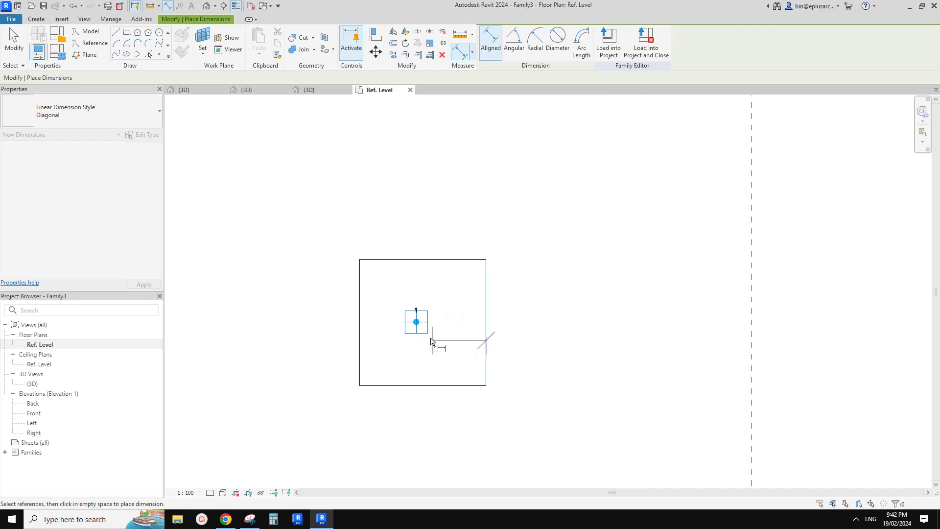
pyautogui.click(416, 335)
pyautogui.click(360, 323)
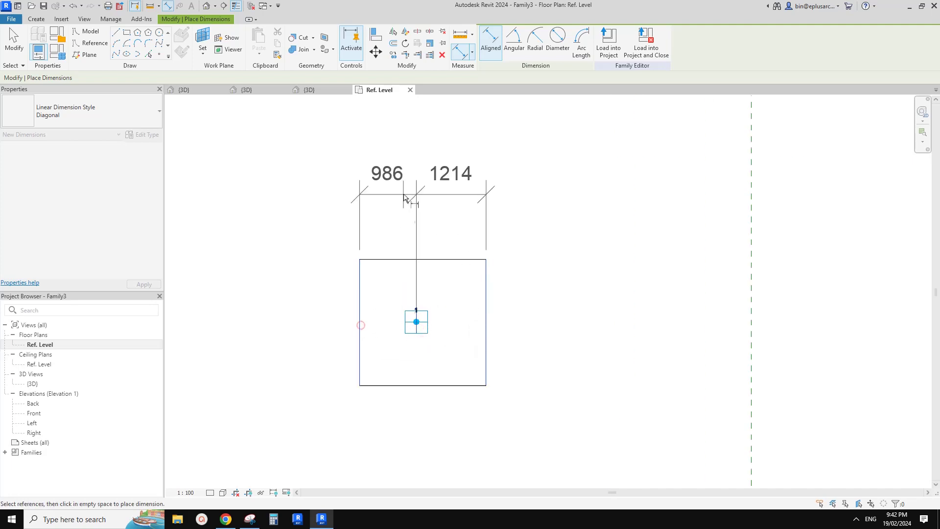
pyautogui.click(410, 196)
pyautogui.click(423, 122)
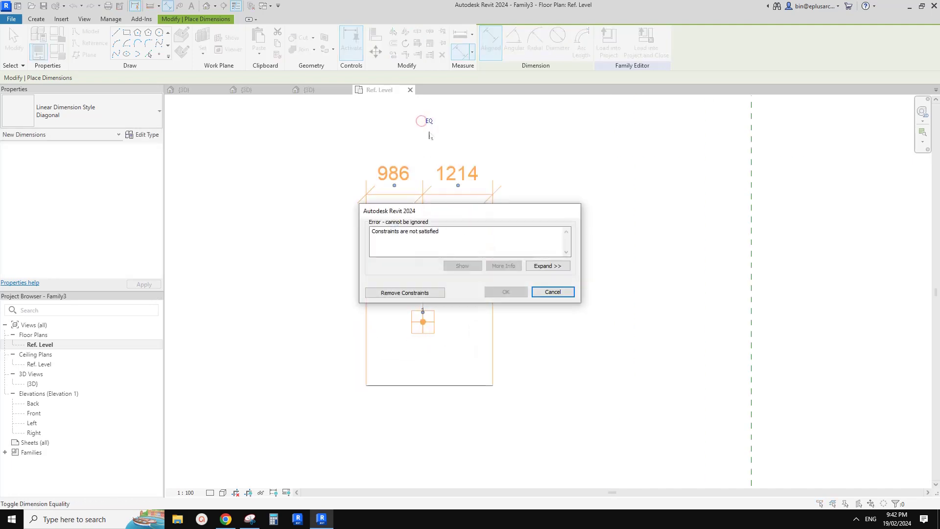
pyautogui.click(555, 290)
# Try the equality constraint on the continuous dimension once more and delete the dimension
pyautogui.press('Escape')
pyautogui.press('Escape')
pyautogui.click(420, 196)
pyautogui.moveTo(417, 222); pyautogui.dragTo(426, 293)
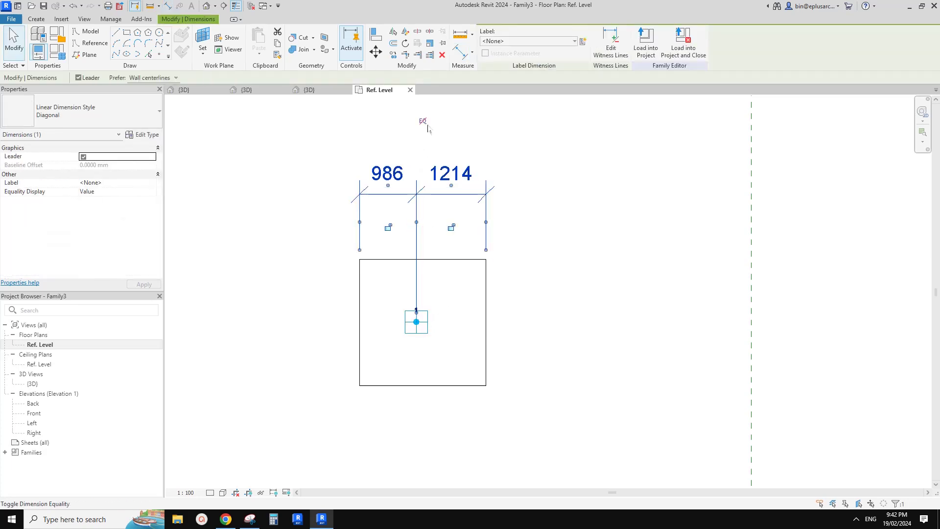
pyautogui.click(425, 123)
pyautogui.press('Escape')
pyautogui.press('Escape')
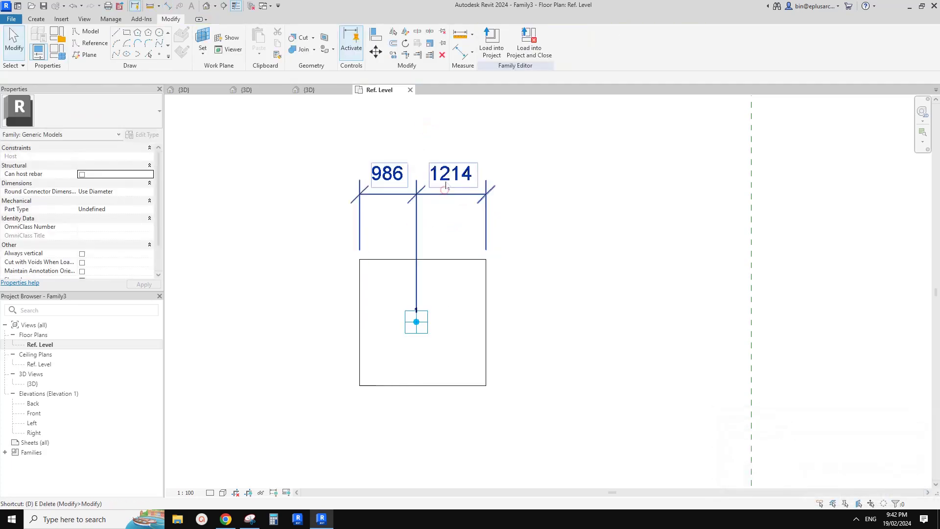
pyautogui.click(444, 190)
pyautogui.press('Delete')
# Place two separate aligned dimensions above the rectangle, from its right side and from its left side to the adaptive point
pyautogui.moveTo(449, 240); pyautogui.dragTo(448, 242, button='middle')
pyautogui.press('d')
pyautogui.press('i')
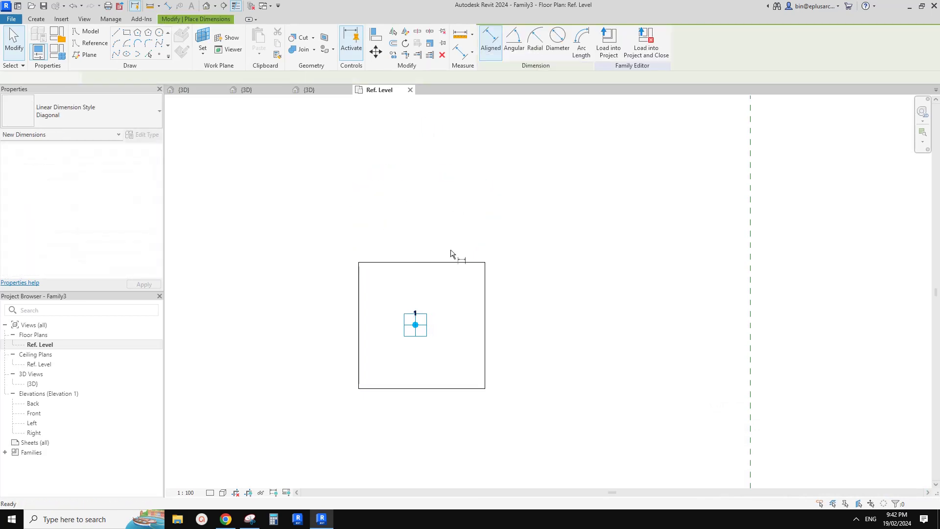
pyautogui.click(482, 306)
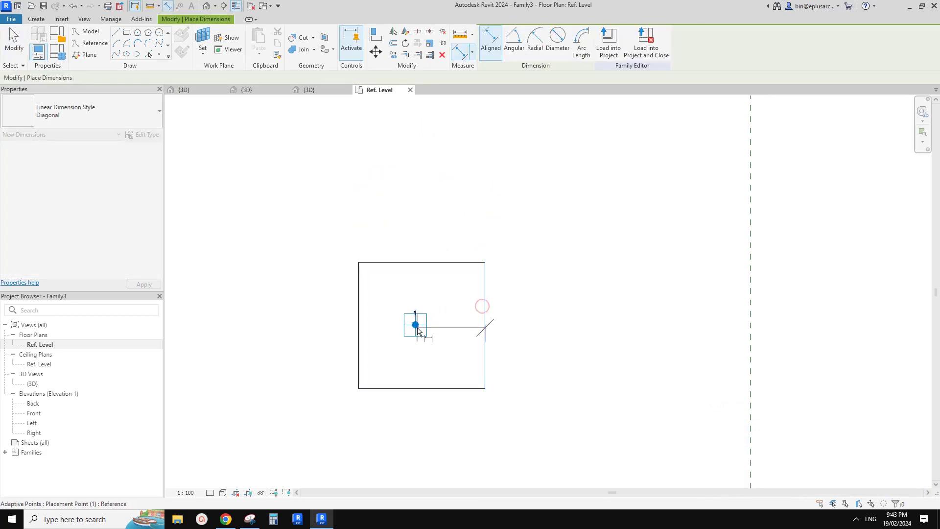
pyautogui.click(415, 325)
pyautogui.click(415, 326)
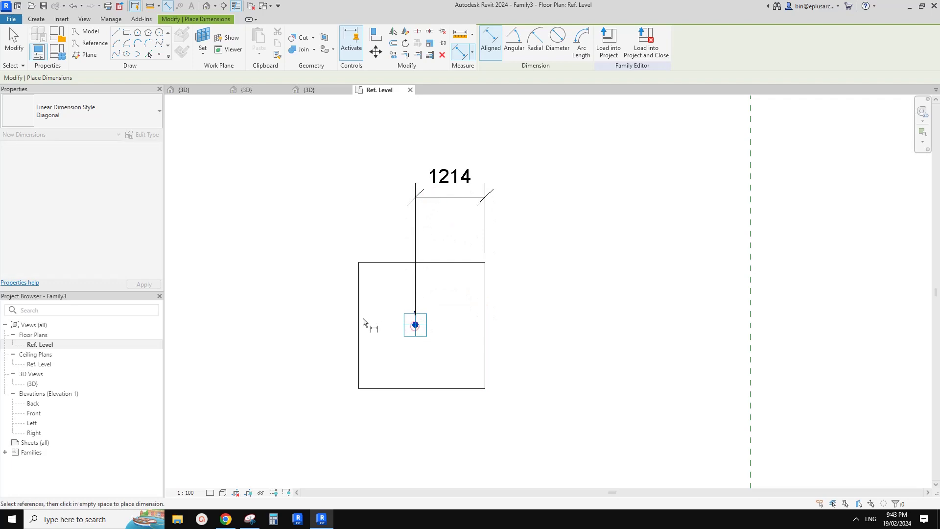
pyautogui.click(364, 278)
pyautogui.click(369, 202)
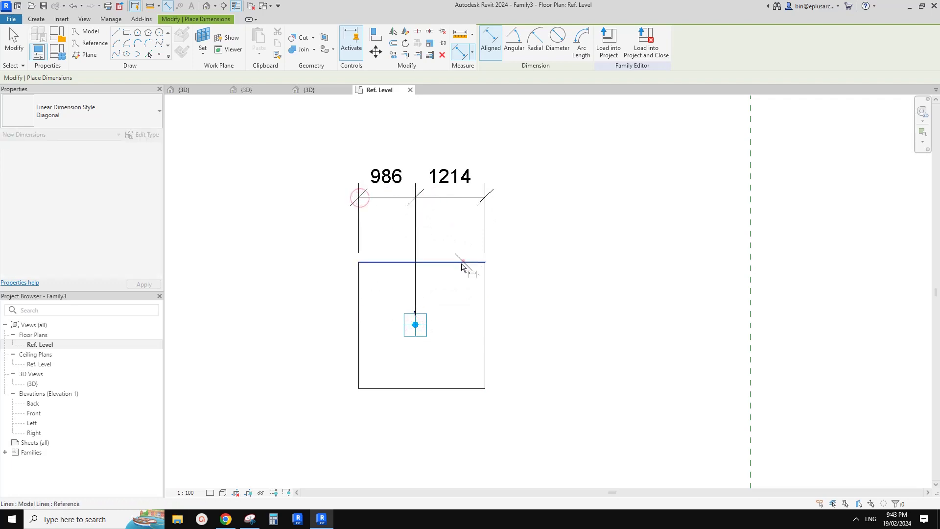
# Place two separate aligned dimensions beside the rectangle, from its upper side and from its lower side to the adaptive point
pyautogui.click(415, 324)
pyautogui.click(541, 323)
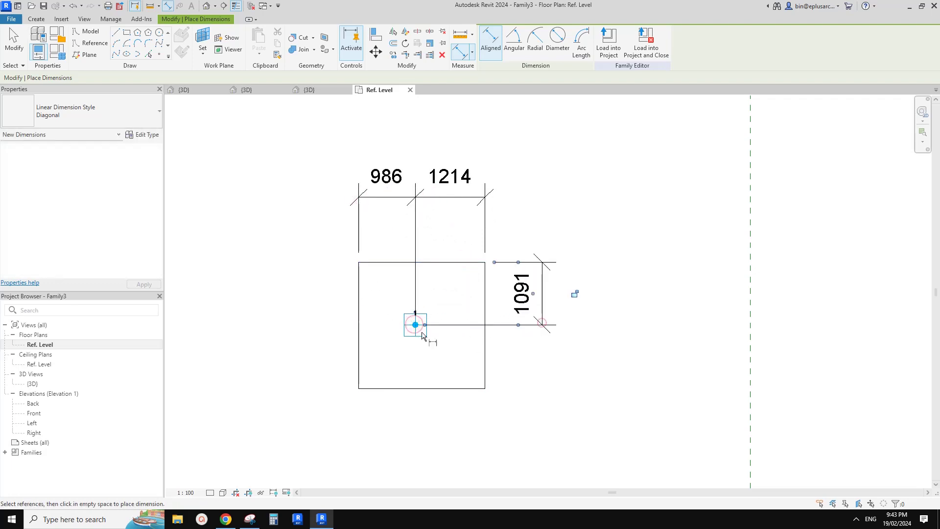
pyautogui.click(437, 388)
pyautogui.click(416, 326)
pyautogui.click(545, 357)
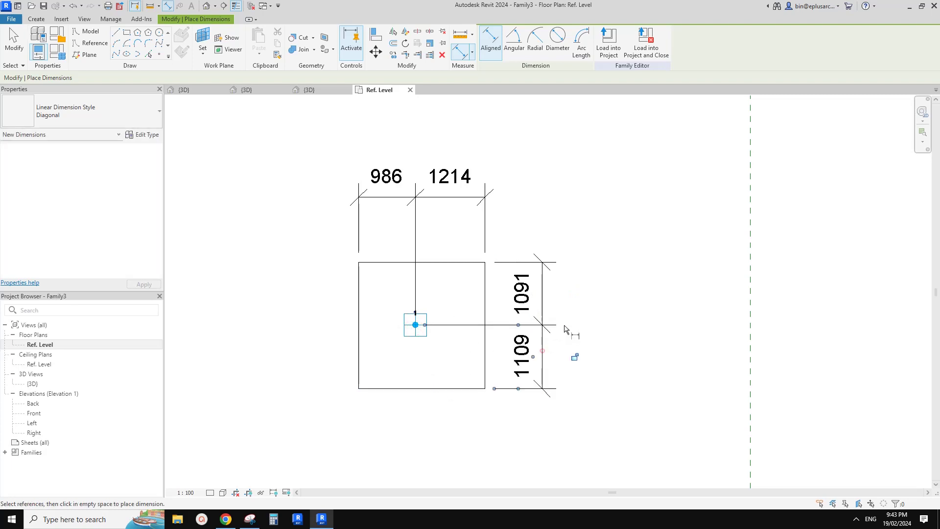
pyautogui.press('Escape')
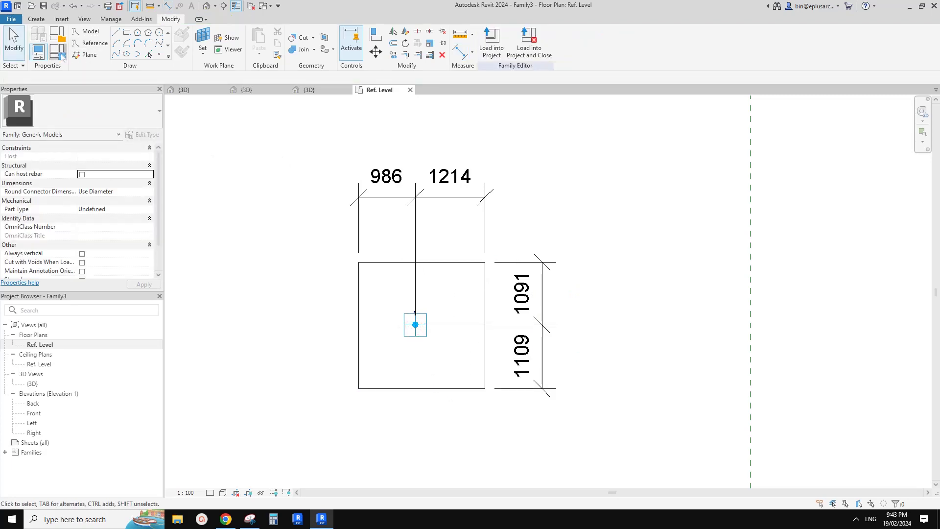
# Add two instance length family parameters named W and H, grouped under Dimensions
pyautogui.click(61, 56)
pyautogui.click(40, 307)
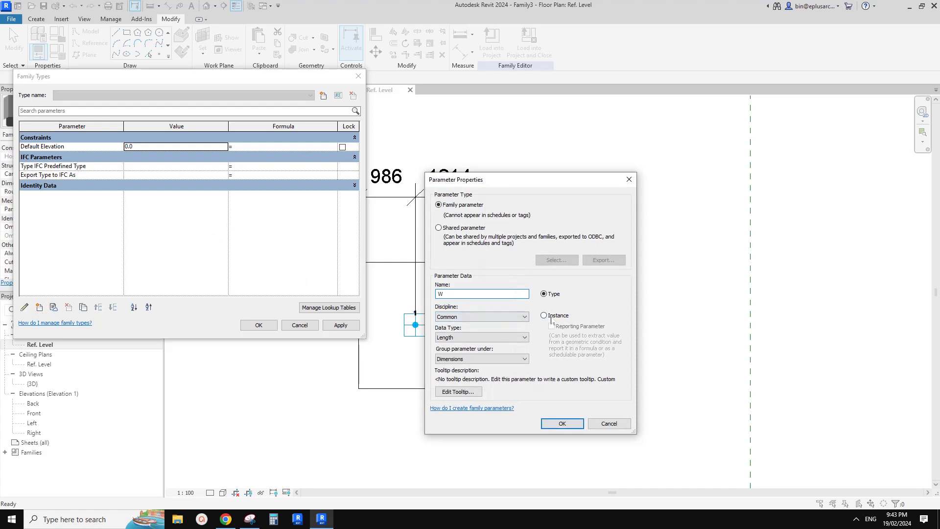
pyautogui.click(550, 316)
pyautogui.click(562, 423)
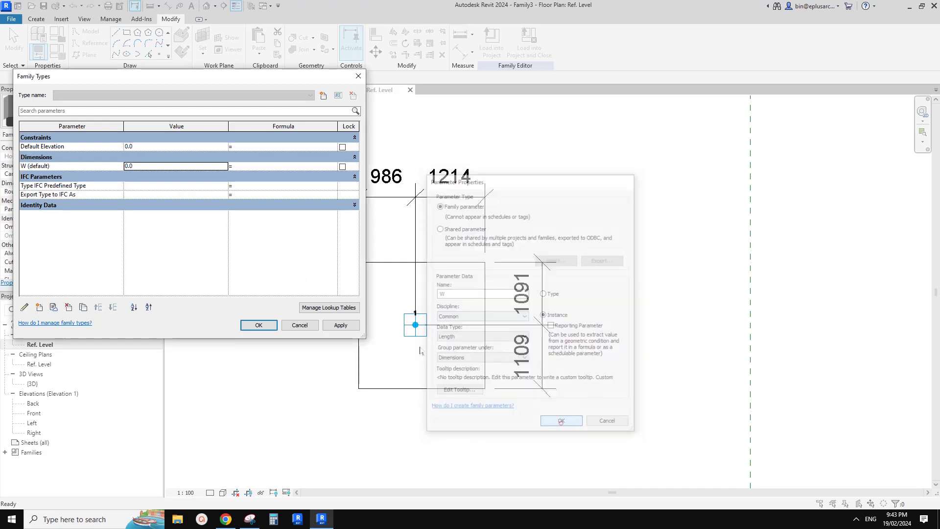
pyautogui.click(40, 307)
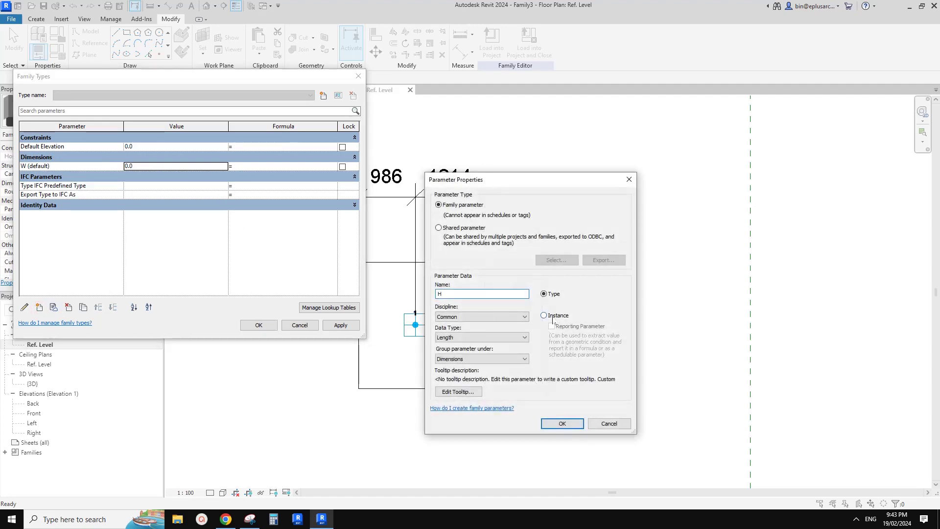
pyautogui.click(552, 316)
pyautogui.click(569, 424)
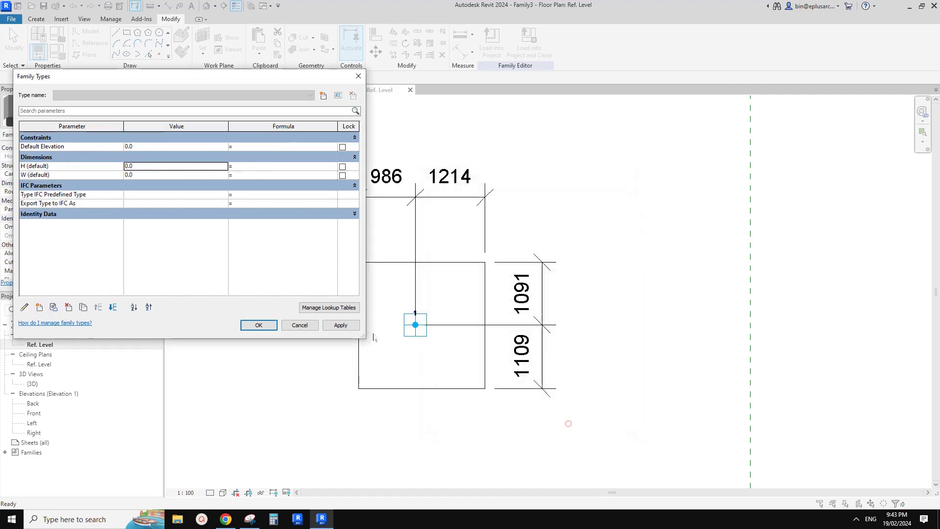
# Label the two horizontal dimensions above the rectangle with a new instance family parameter named HW
pyautogui.click(258, 325)
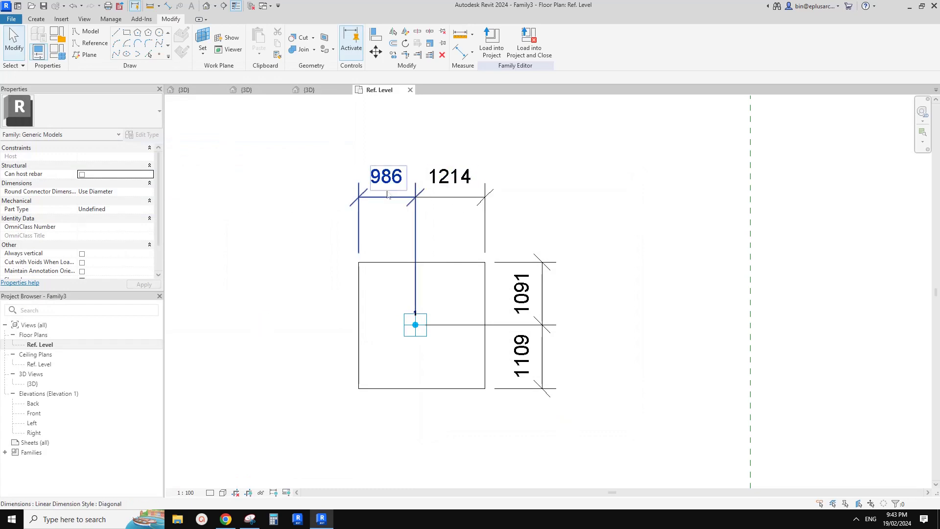
pyautogui.click(394, 187)
pyautogui.keyDown('ctrl'); pyautogui.click(450, 176); pyautogui.keyUp('ctrl')
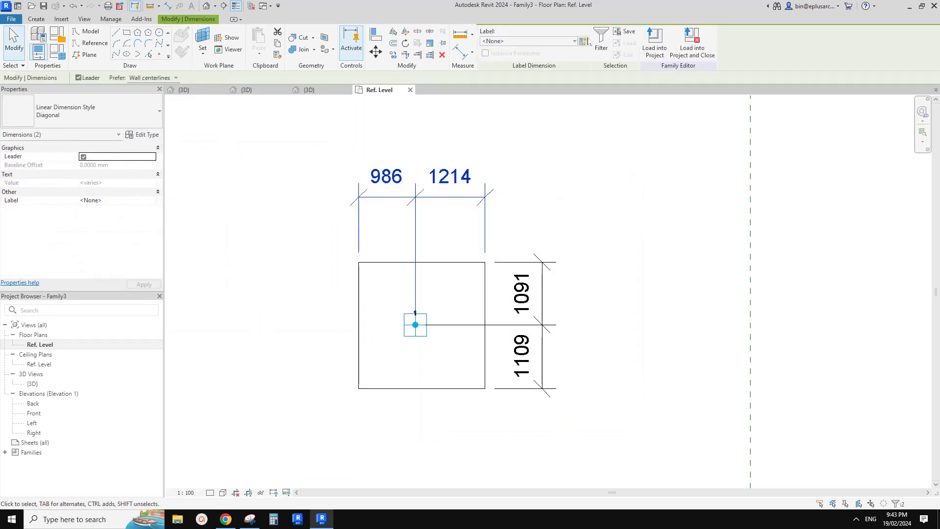
pyautogui.click(583, 42)
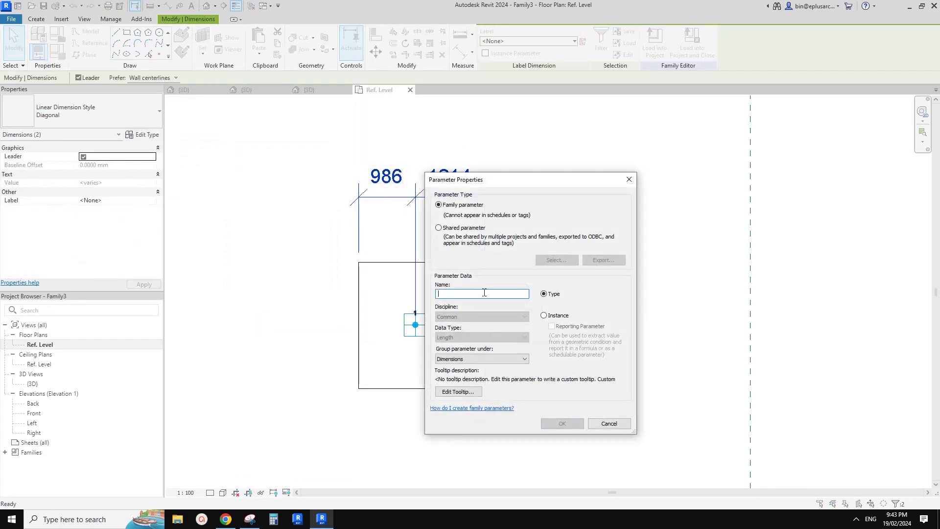
pyautogui.write('WH')
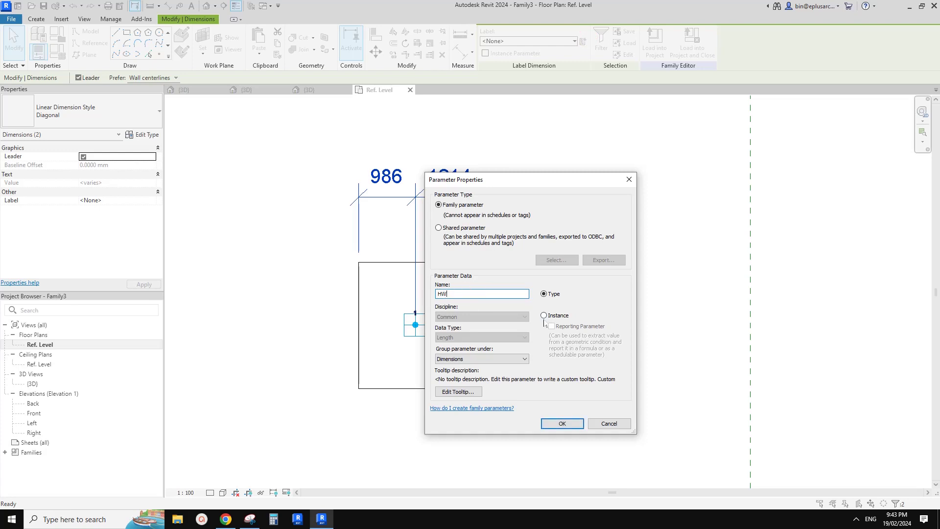
pyautogui.click(543, 315)
pyautogui.click(562, 422)
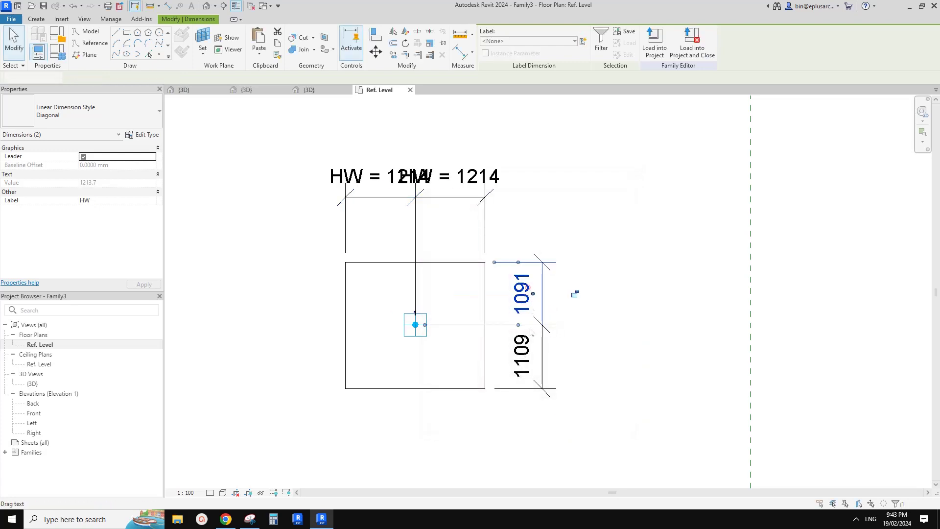
# Label the two vertical dimensions beside the rectangle with a new instance family parameter named HH
pyautogui.click(530, 352)
pyautogui.click(584, 42)
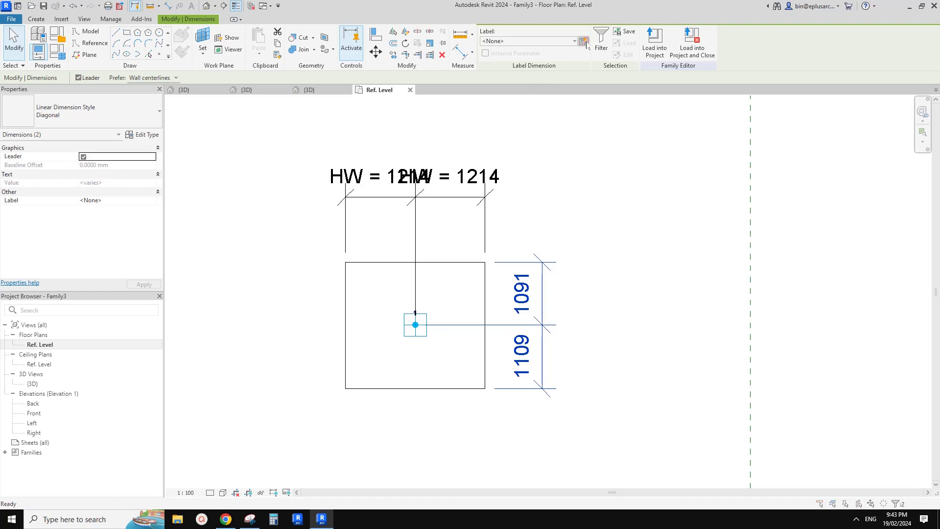
pyautogui.write('HH')
pyautogui.click(548, 315)
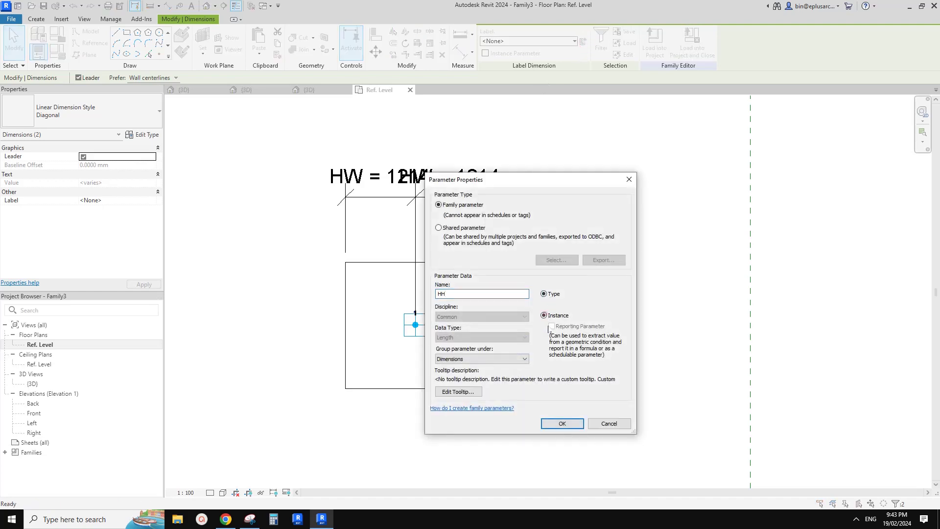
pyautogui.click(562, 423)
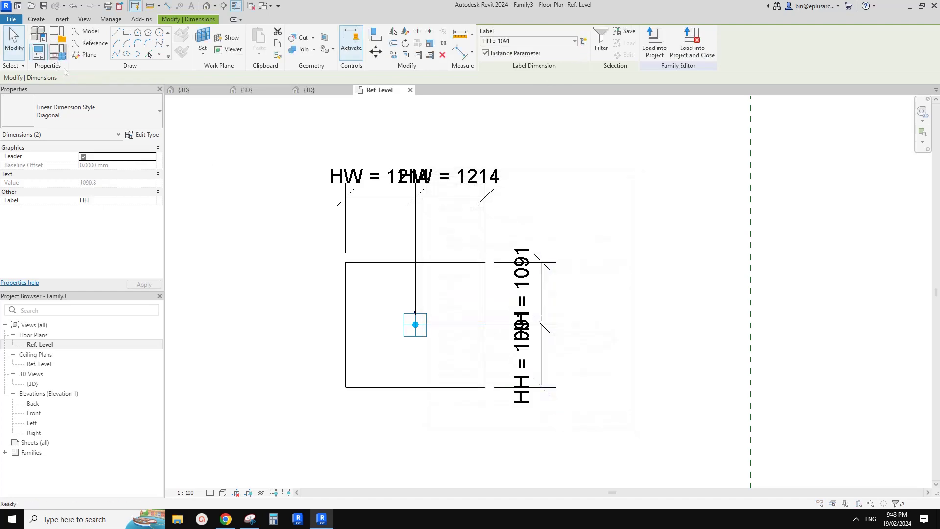
# Set the formulas HH = H / 2 and HW = W / 2, with H and W both at 300, and apply them
pyautogui.click(55, 54)
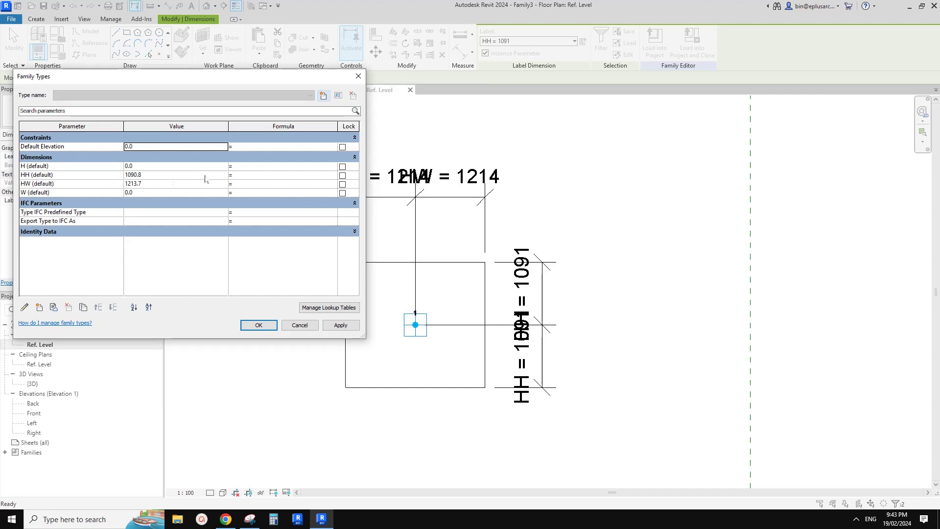
pyautogui.click(249, 177)
pyautogui.click(141, 166)
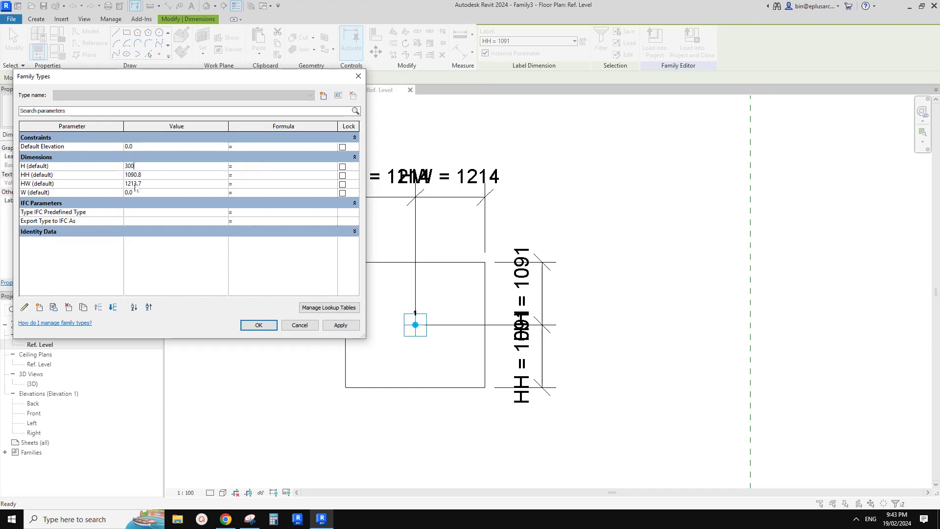
pyautogui.write('300')
pyautogui.click(156, 175)
pyautogui.click(338, 325)
pyautogui.click(259, 325)
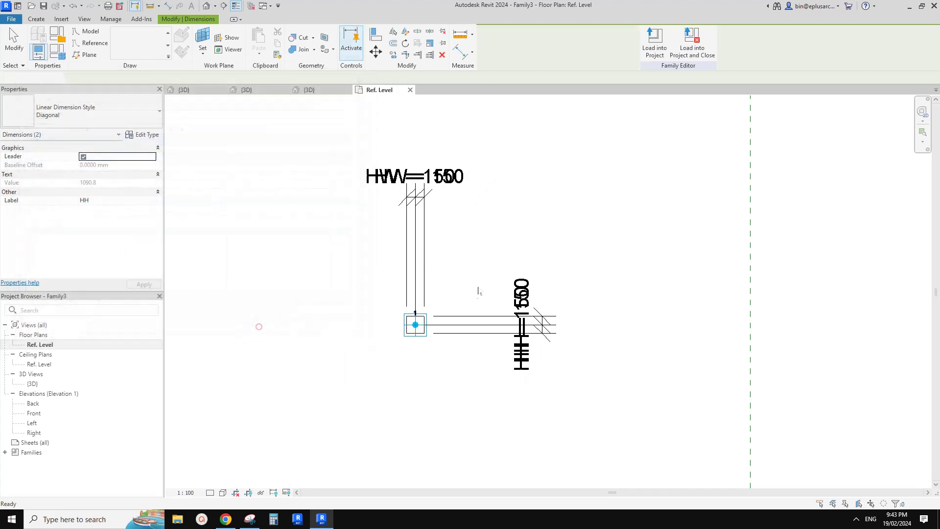
# Set the Ref. Level view's scale to 1:20
pyautogui.scroll(4, 411, 326)
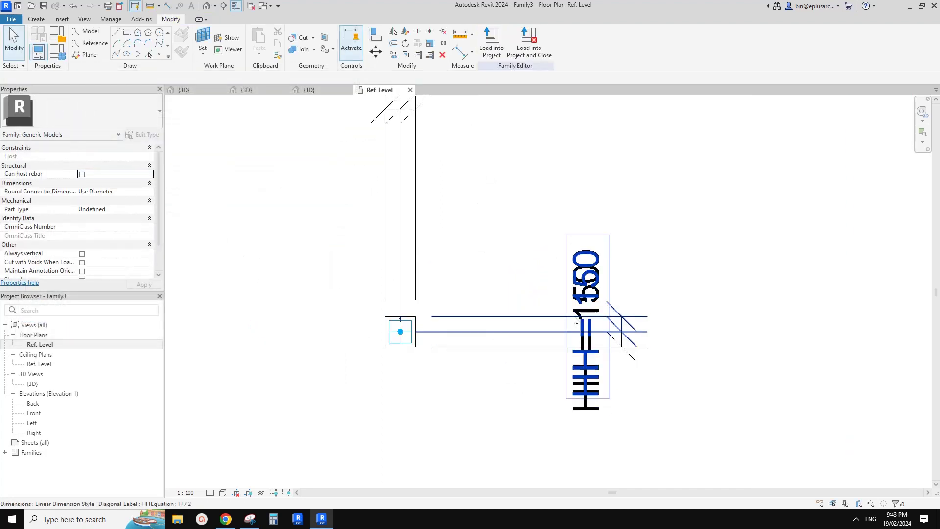
pyautogui.click(185, 492)
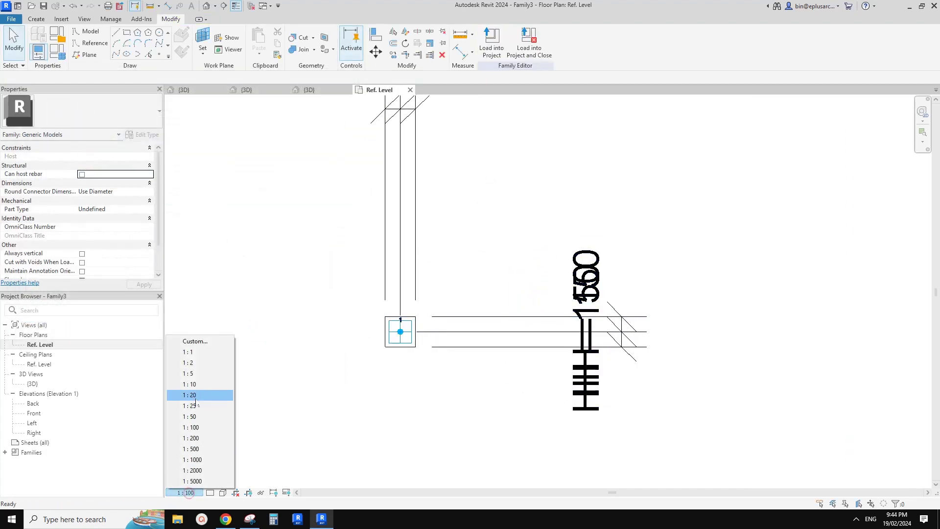
pyautogui.click(193, 397)
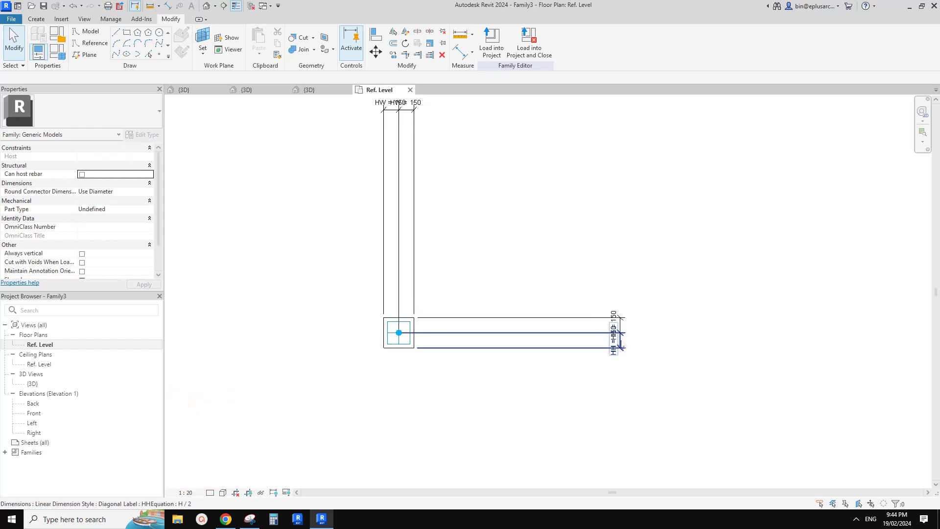
# Move the two HH dimensions and the two HW dimensions closer to the rectangle
pyautogui.click(620, 341)
pyautogui.keyDown('ctrl'); pyautogui.click(621, 323); pyautogui.keyUp('ctrl')
pyautogui.moveTo(602, 317); pyautogui.dragTo(428, 325)
pyautogui.click(419, 249)
pyautogui.click(413, 236)
pyautogui.moveTo(412, 244); pyautogui.dragTo(408, 282, button='middle')
pyautogui.keyDown('ctrl'); pyautogui.click(380, 180); pyautogui.keyUp('ctrl')
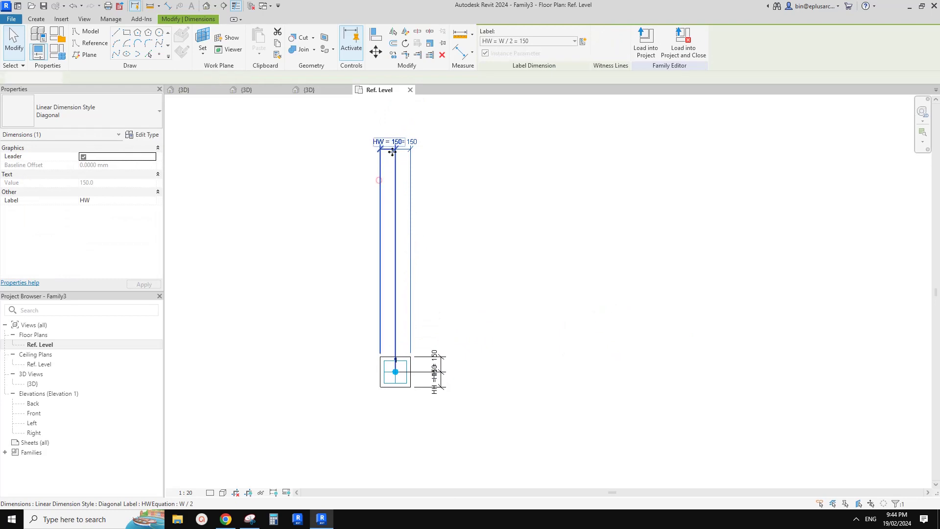
pyautogui.click(392, 153)
pyautogui.click(410, 181)
pyautogui.moveTo(408, 159); pyautogui.dragTo(423, 341)
pyautogui.scroll(3, 417, 377)
pyautogui.press('Escape')
pyautogui.scroll(2, 417, 377)
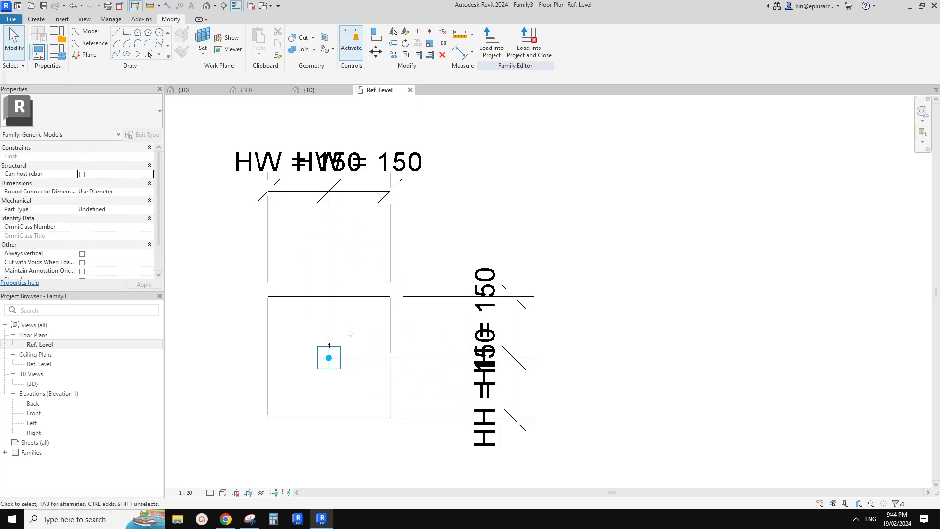
pyautogui.moveTo(396, 360); pyautogui.dragTo(426, 363, button='middle')
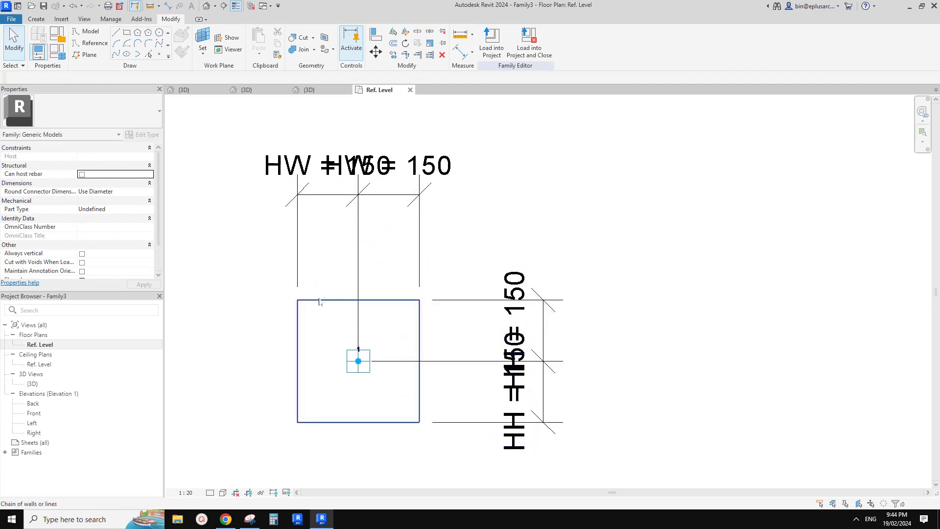
pyautogui.moveTo(364, 281); pyautogui.dragTo(368, 290, button='middle')
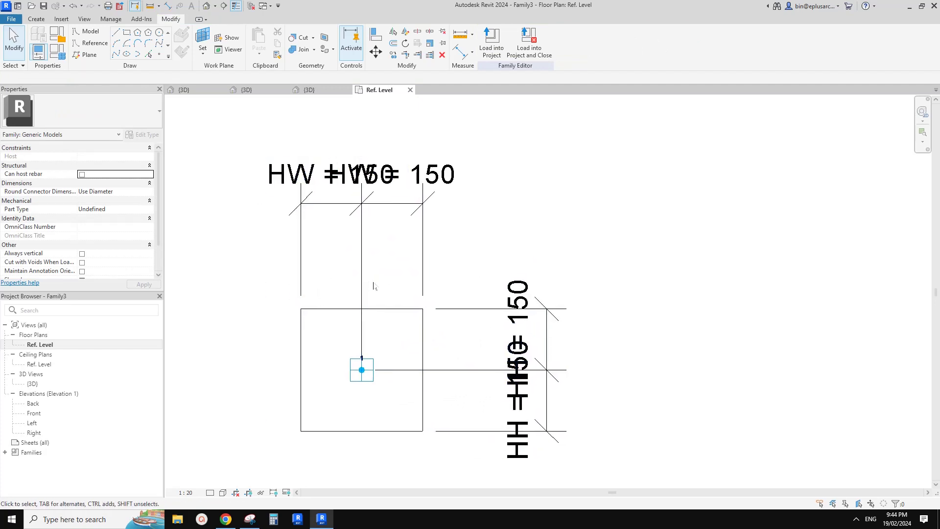
pyautogui.click(491, 43)
pyautogui.scroll(1, 370, 443)
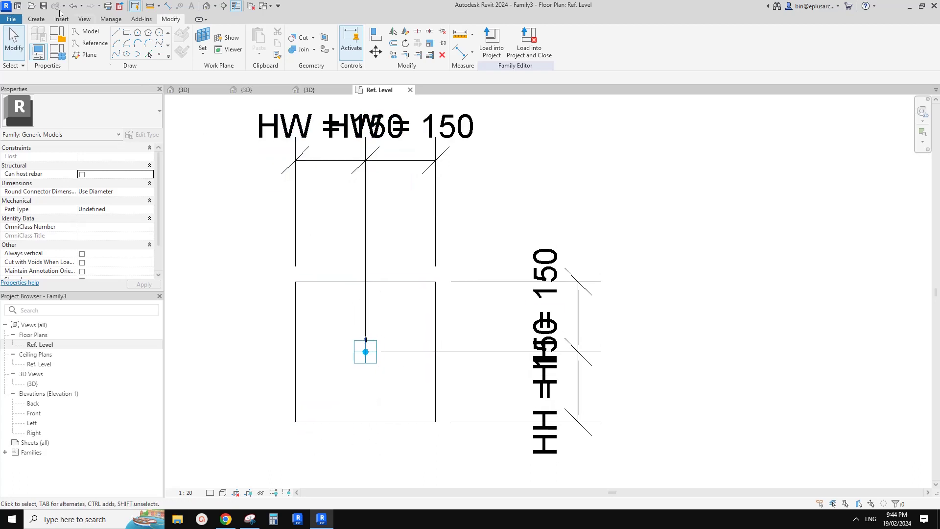
# Place two reference points on the rectangle, at the midpoints of its upper and lower sides
pyautogui.click(159, 55)
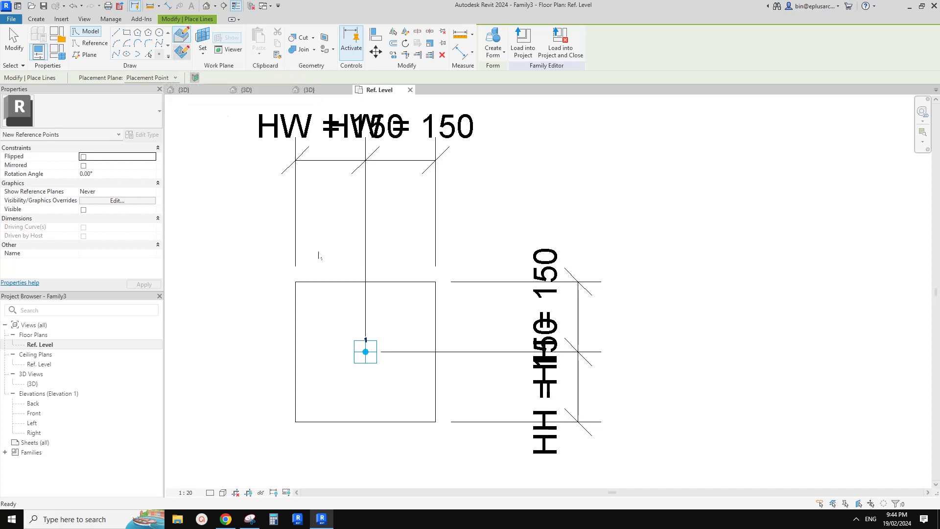
pyautogui.click(365, 282)
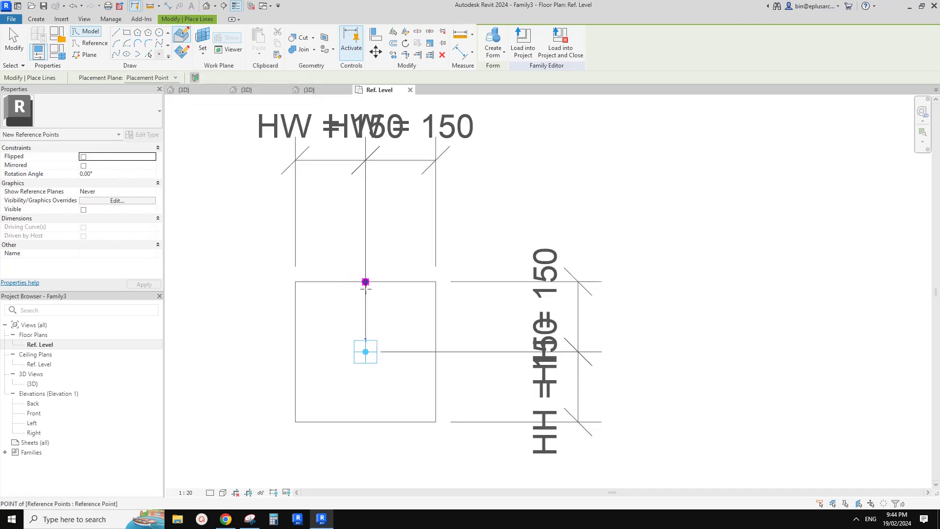
pyautogui.click(366, 422)
pyautogui.press('Escape')
pyautogui.press('Escape')
# Connect the two midpoint reference points with a spline through points, forming the rectangle's vertical centre line
pyautogui.moveTo(345, 265); pyautogui.dragTo(384, 301)
pyautogui.keyDown('ctrl'); pyautogui.moveTo(340, 398); pyautogui.dragTo(391, 436); pyautogui.keyUp('ctrl')
pyautogui.click(120, 57)
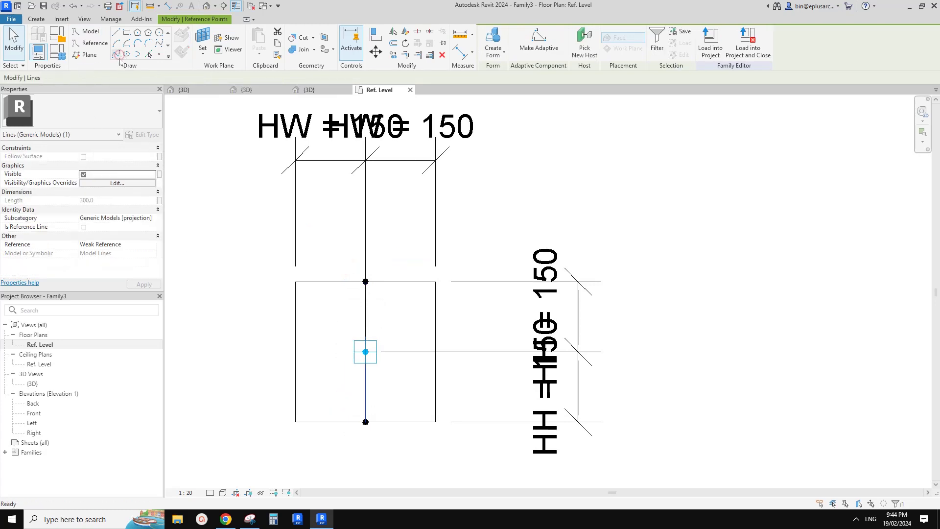
pyautogui.moveTo(334, 340); pyautogui.dragTo(348, 347, button='middle')
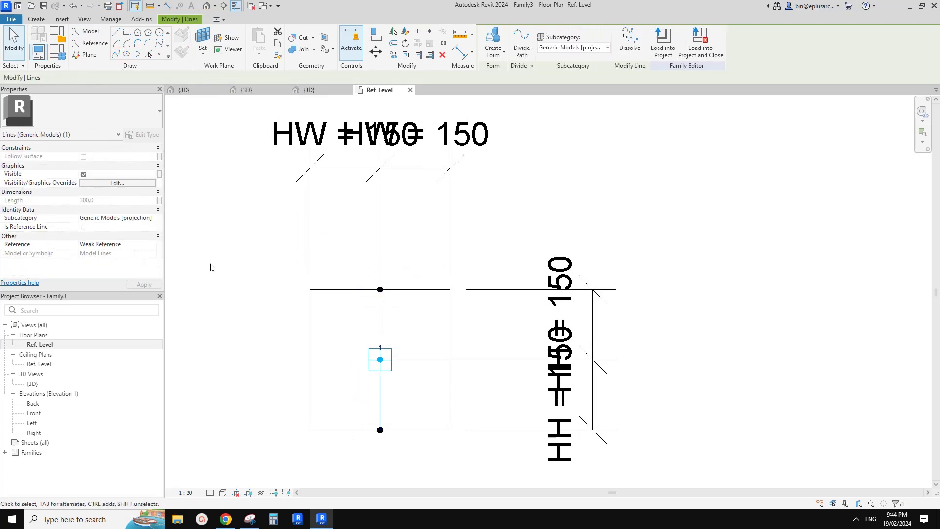
pyautogui.press('Escape')
pyautogui.click(379, 314)
pyautogui.click(411, 236)
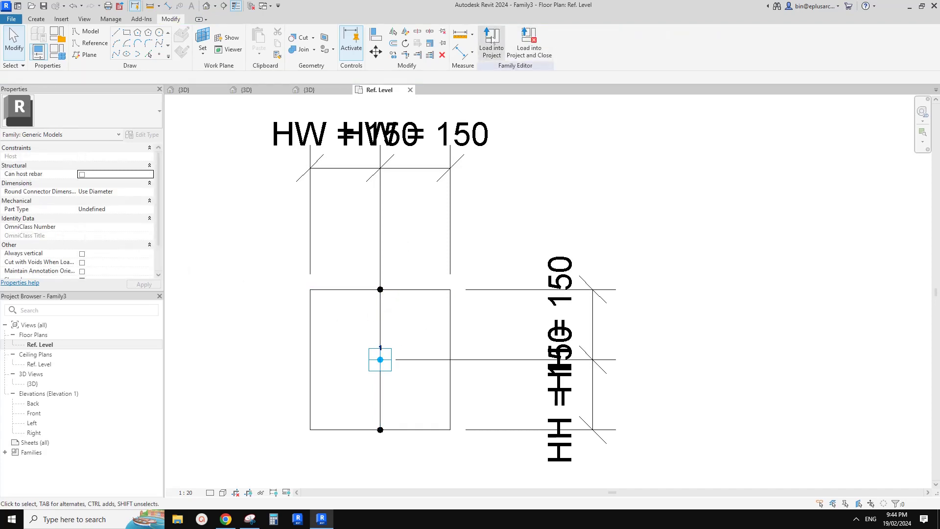
# Load the profile family into Family2 and place one instance on the curved reference line near adaptive point 2
pyautogui.click(493, 42)
pyautogui.click(407, 214)
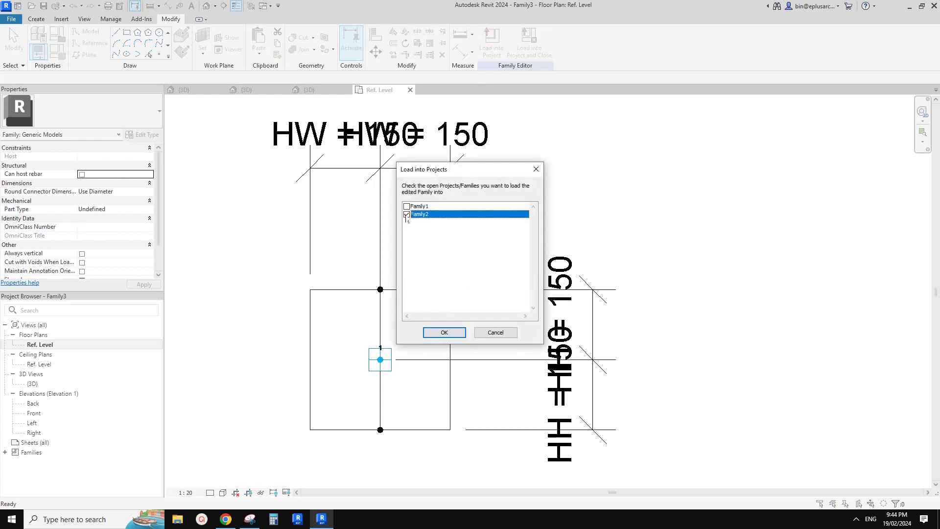
pyautogui.click(450, 336)
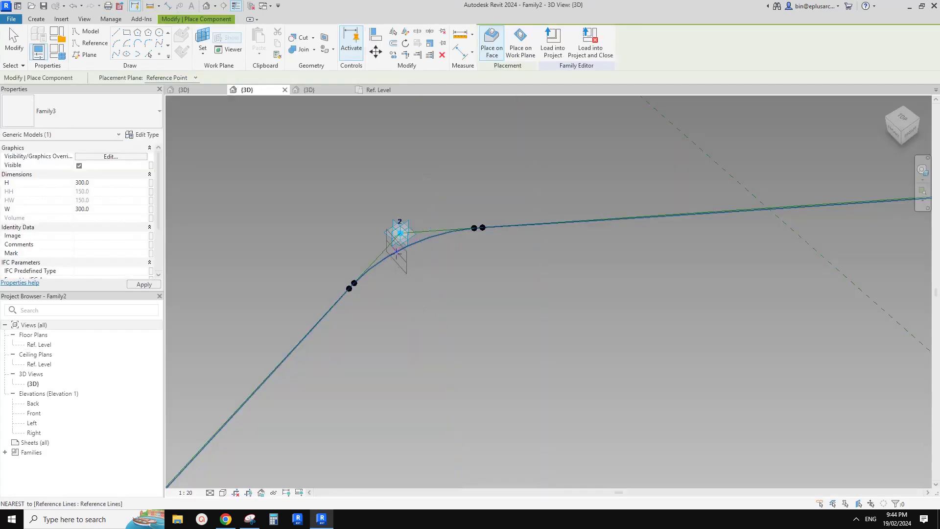
pyautogui.click(389, 256)
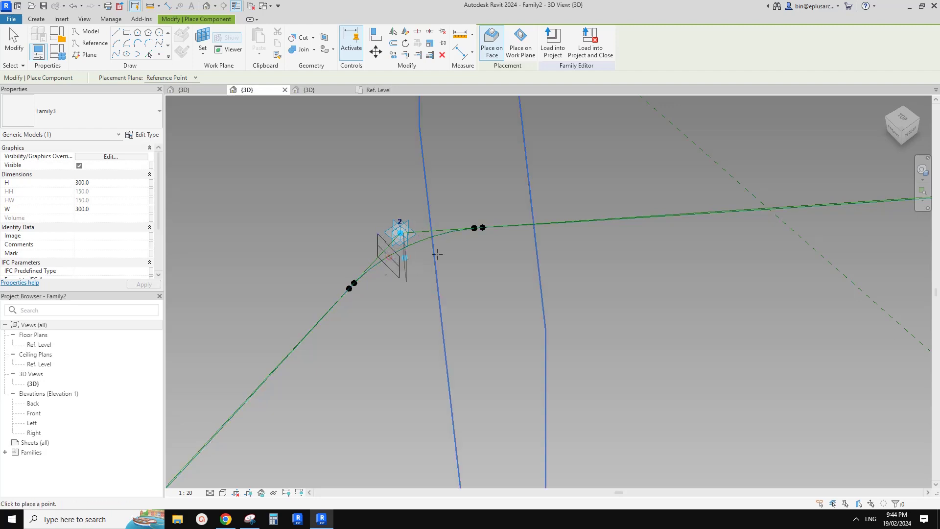
pyautogui.press('Escape')
# Set H and W of the placed profile instance to 400
pyautogui.click(422, 244)
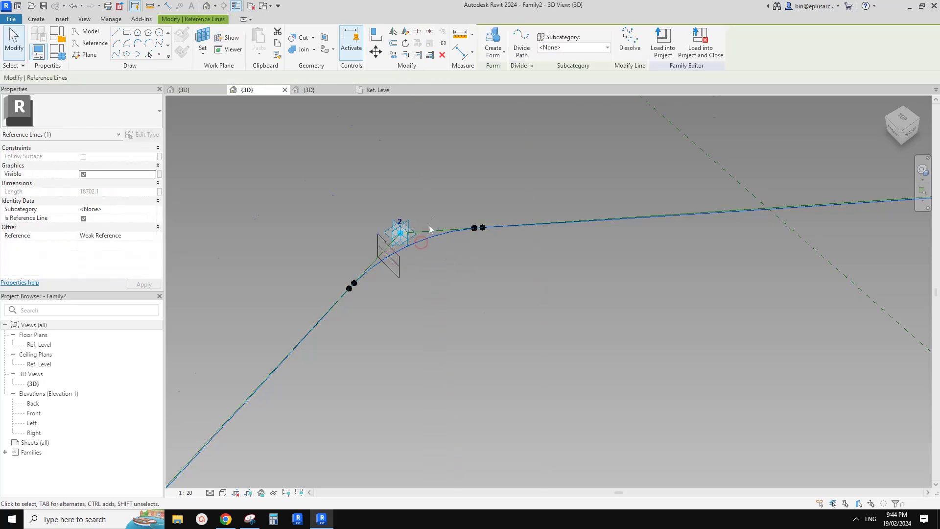
pyautogui.scroll(-2, 423, 246)
pyautogui.moveTo(423, 257); pyautogui.dragTo(435, 204, button='middle')
pyautogui.scroll(5, 435, 188)
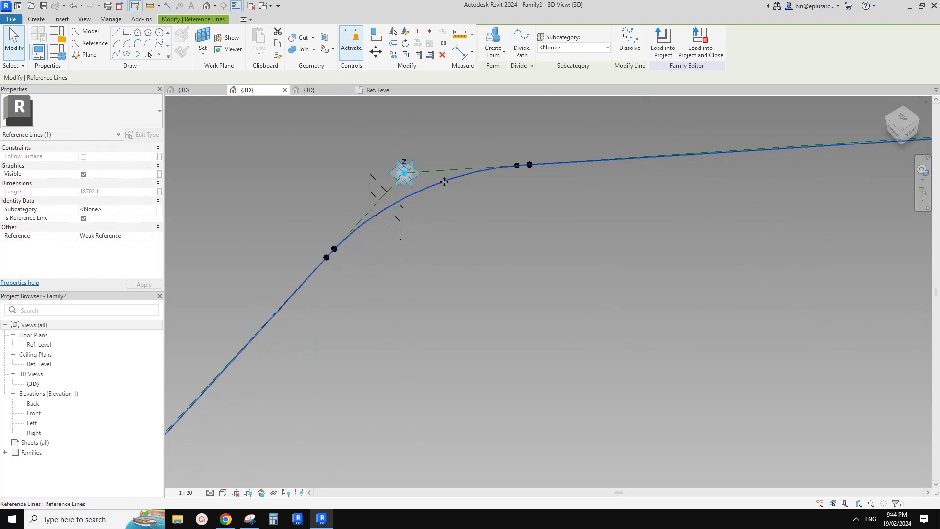
pyautogui.keyDown('shift'); pyautogui.moveTo(444, 183); pyautogui.dragTo(376, 243, button='middle'); pyautogui.keyUp('shift')
pyautogui.click(385, 239)
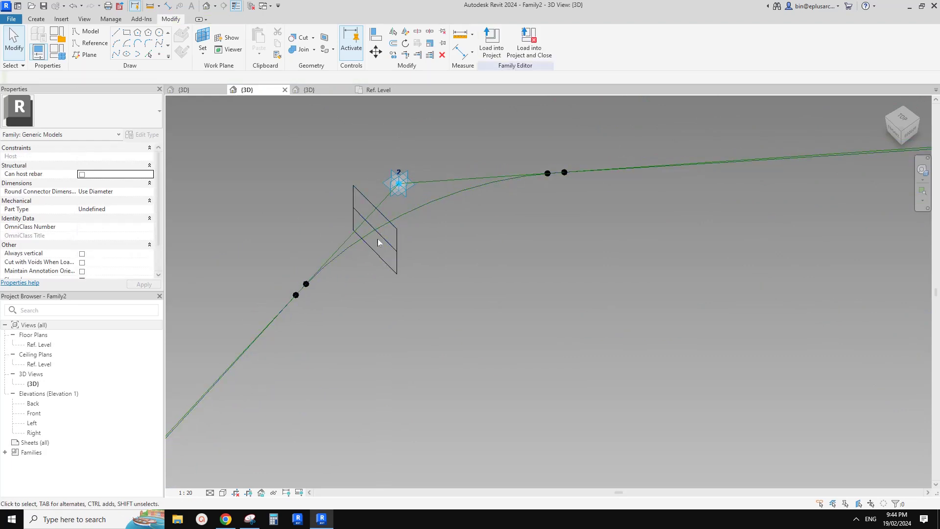
pyautogui.click(380, 239)
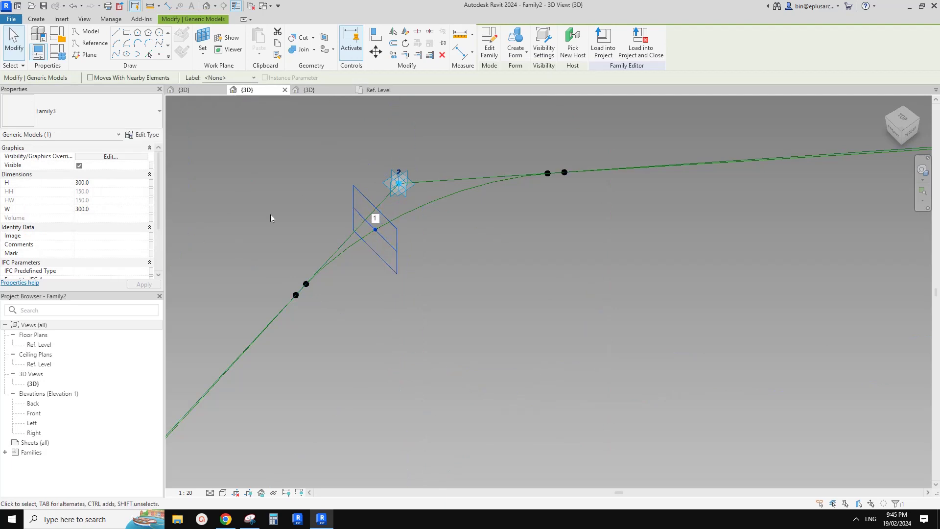
pyautogui.click(113, 184)
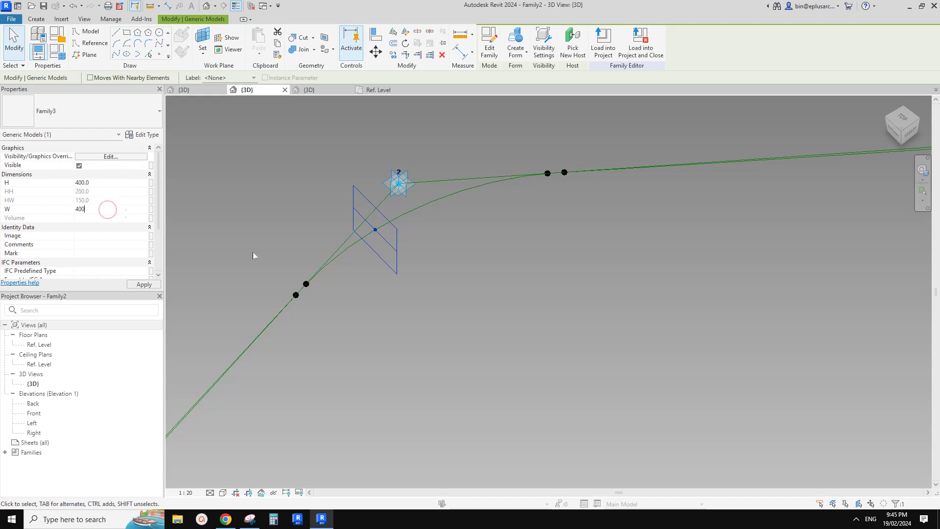
pyautogui.press('Return')
# Place a second Family3 profile component on the curved reference line, on the other side of adaptive point 2
pyautogui.moveTo(323, 139); pyautogui.dragTo(323, 159, button='middle')
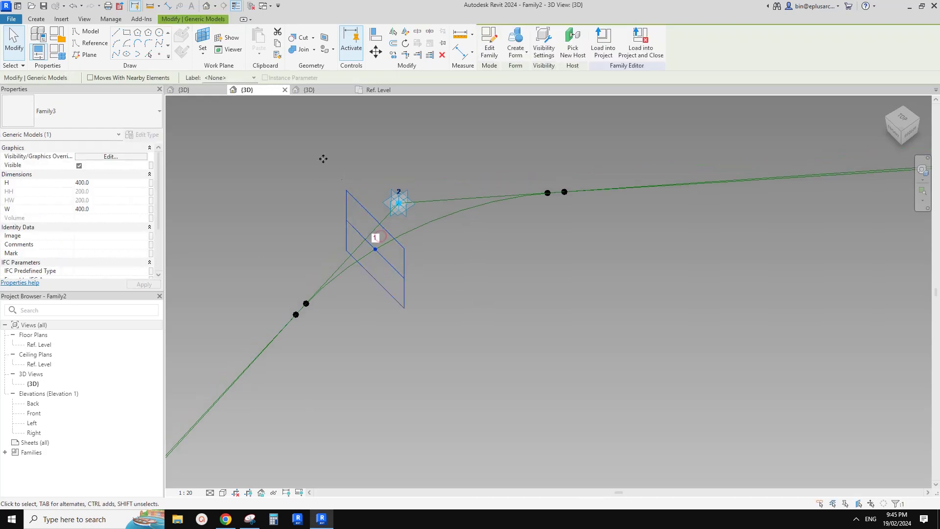
pyautogui.click(36, 19)
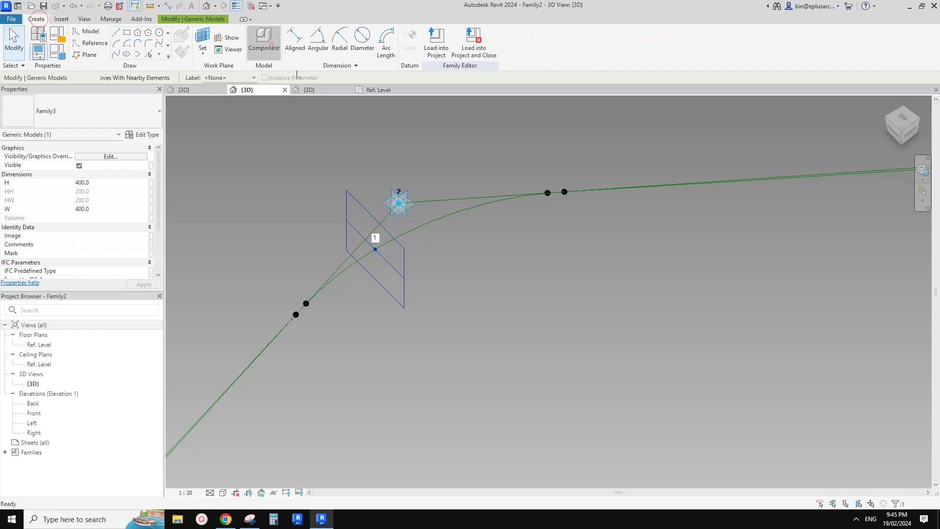
pyautogui.click(264, 42)
pyautogui.click(474, 206)
pyautogui.press('Escape')
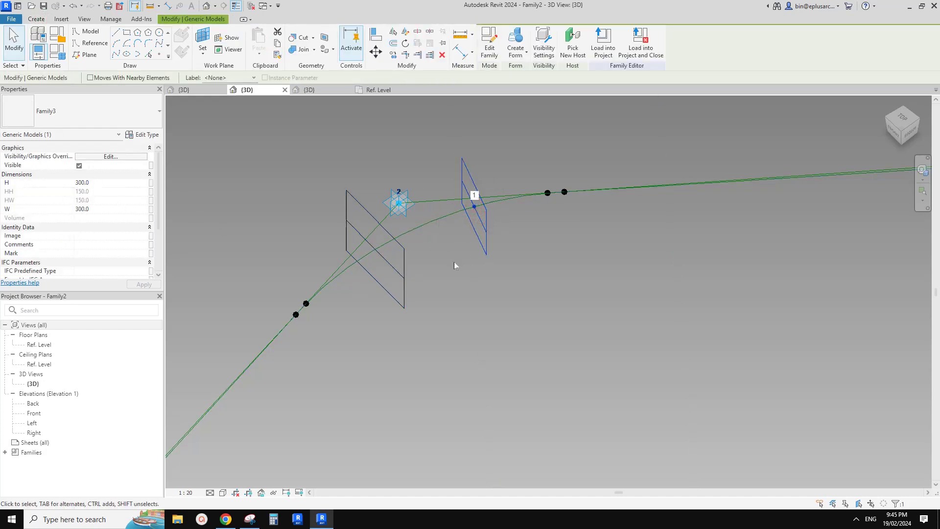
# Examine the H and W values of the two profile instances placed on either side of adaptive point 2
pyautogui.click(404, 255)
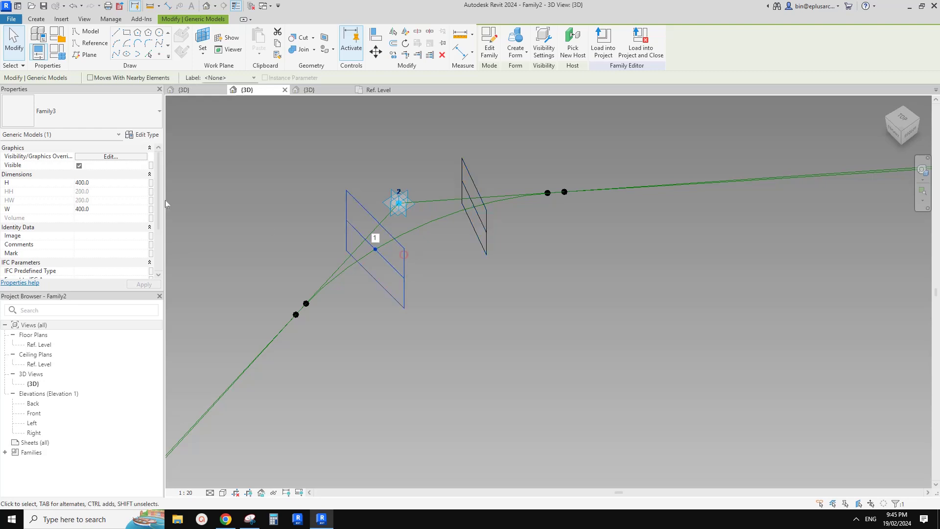
pyautogui.click(438, 246)
pyautogui.moveTo(434, 247); pyautogui.dragTo(378, 279, button='middle')
pyautogui.scroll(-4, 421, 252)
pyautogui.scroll(3, 416, 273)
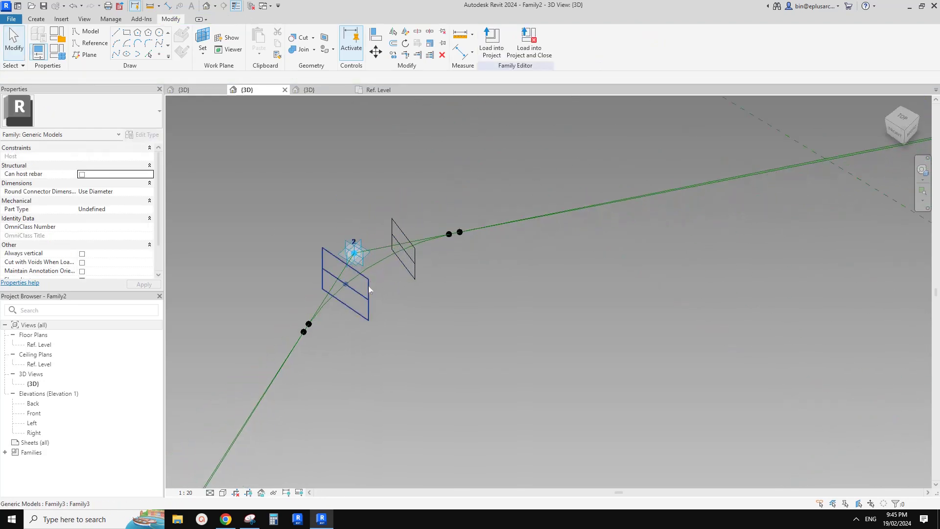
pyautogui.click(368, 286)
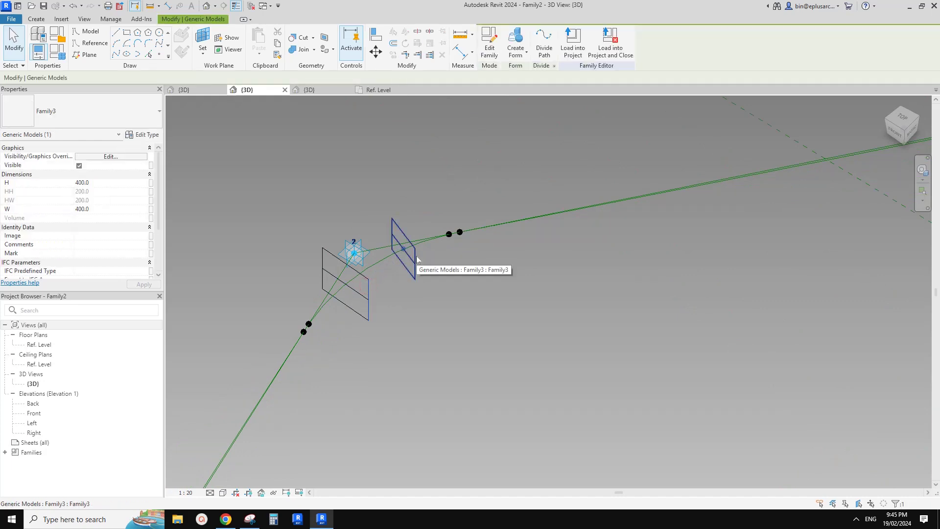
pyautogui.keyDown('shift'); pyautogui.moveTo(398, 276); pyautogui.dragTo(401, 282, button='middle'); pyautogui.keyUp('shift')
pyautogui.keyDown('ctrl'); pyautogui.click(430, 243); pyautogui.keyUp('ctrl')
pyautogui.click(405, 282)
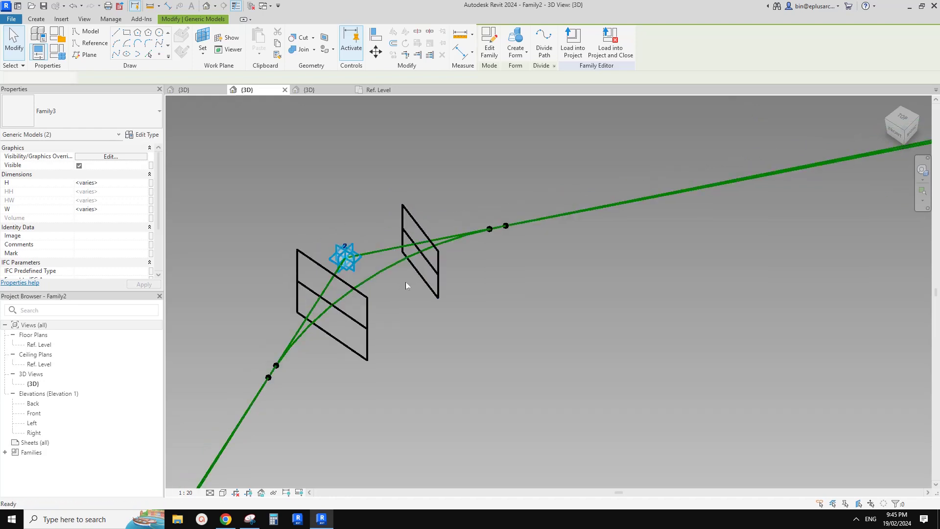
# Create a form sweeping the near vertical edges of the two profiles along the curved reference line
pyautogui.scroll(2, 370, 300)
pyautogui.moveTo(384, 272); pyautogui.dragTo(442, 300, button='middle')
pyautogui.scroll(1, 412, 289)
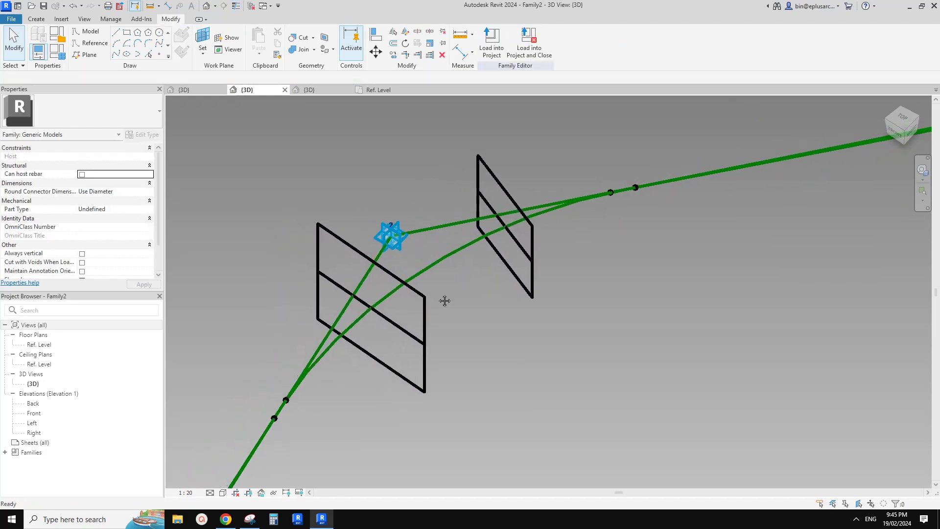
pyautogui.click(426, 317)
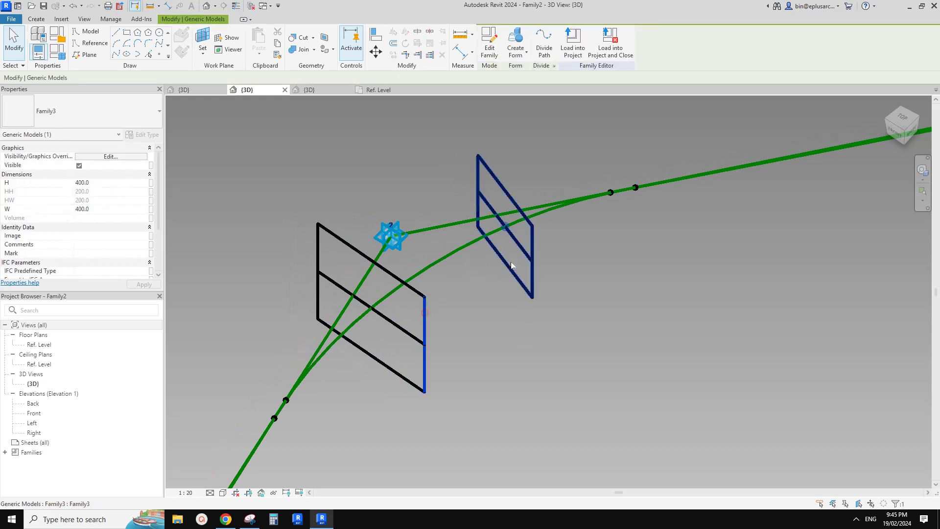
pyautogui.keyDown('ctrl'); pyautogui.click(532, 243); pyautogui.keyUp('ctrl')
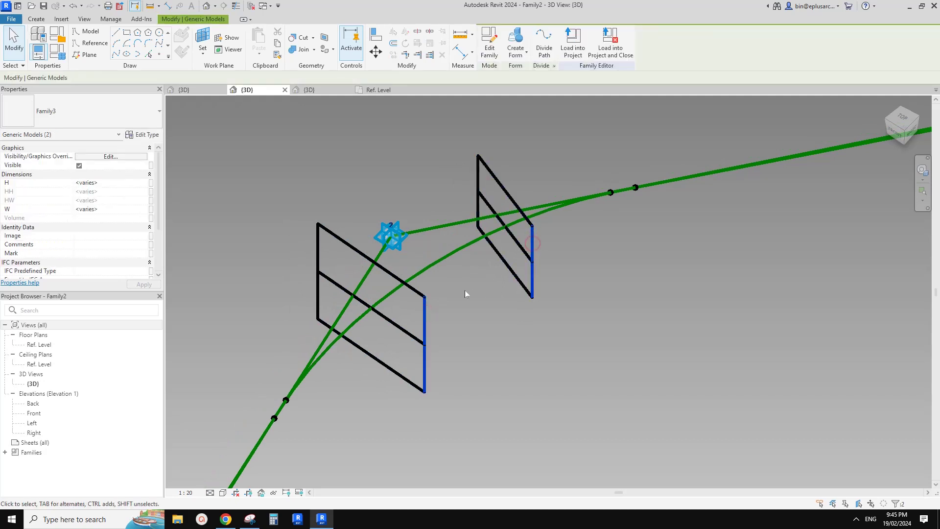
pyautogui.keyDown('ctrl'); pyautogui.click(437, 261); pyautogui.keyUp('ctrl')
pyautogui.click(493, 37)
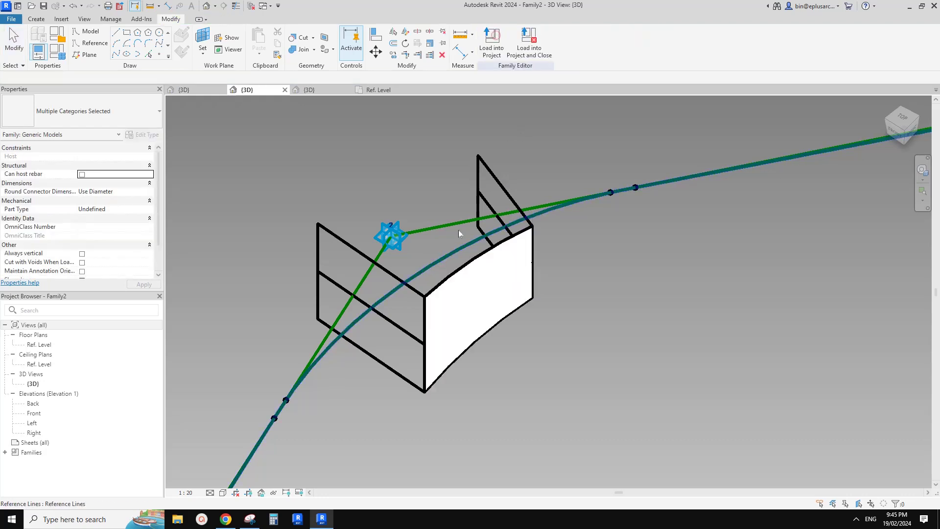
# Create a form from the horizontal centre lines of both profiles, following the curved reference line
pyautogui.click(392, 320)
pyautogui.keyDown('ctrl'); pyautogui.click(488, 206); pyautogui.keyUp('ctrl')
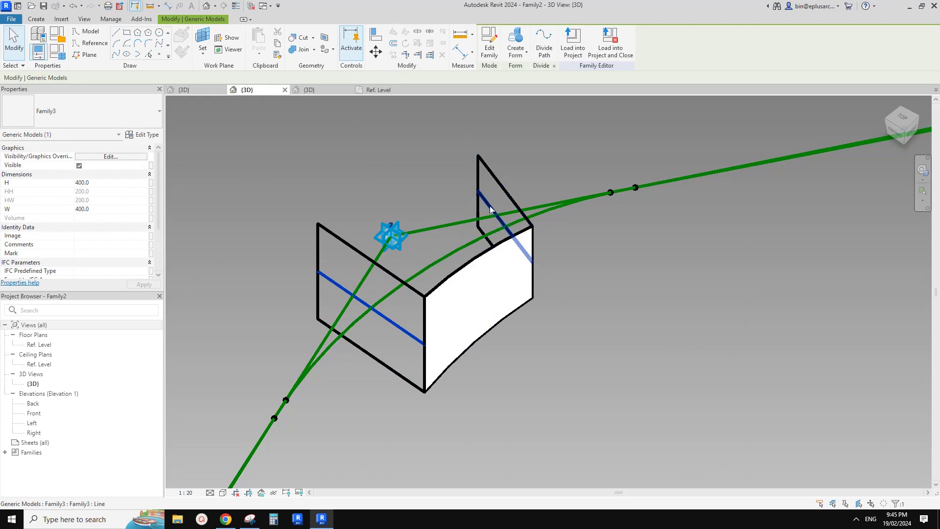
pyautogui.keyDown('ctrl'); pyautogui.click(442, 258); pyautogui.keyUp('ctrl')
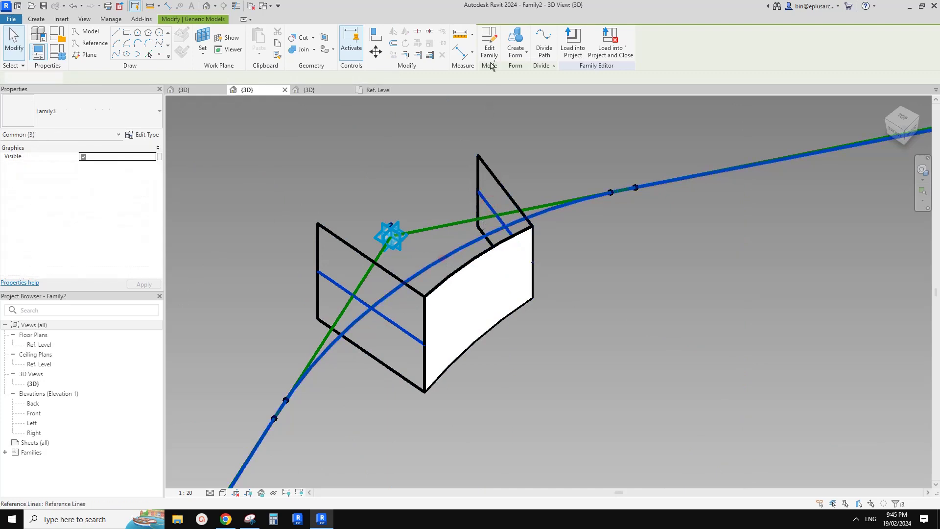
pyautogui.click(490, 41)
pyautogui.moveTo(482, 242); pyautogui.dragTo(482, 244, button='middle')
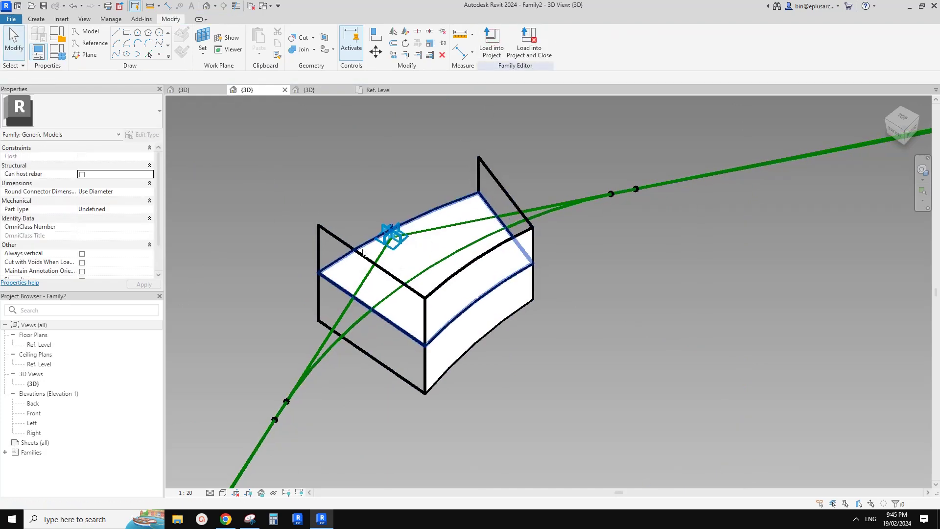
# Create a form from the far vertical edges of both profiles along the curved reference line
pyautogui.press('Tab')
pyautogui.click(321, 246)
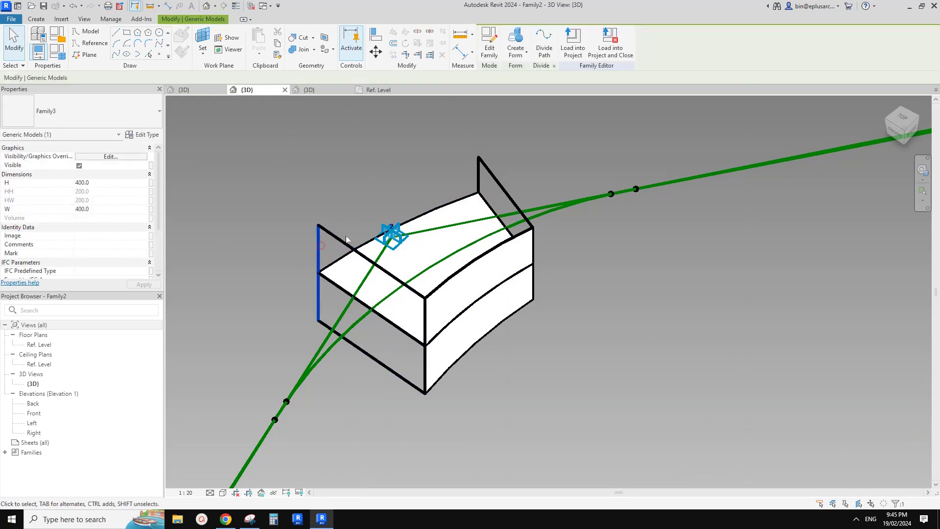
pyautogui.keyDown('ctrl'); pyautogui.click(356, 328); pyautogui.keyUp('ctrl')
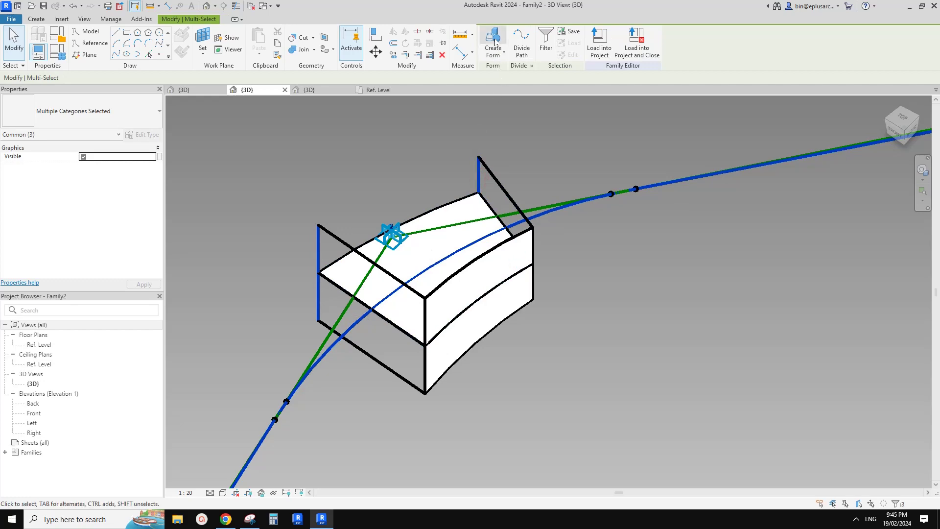
pyautogui.click(495, 41)
pyautogui.scroll(-1, 373, 244)
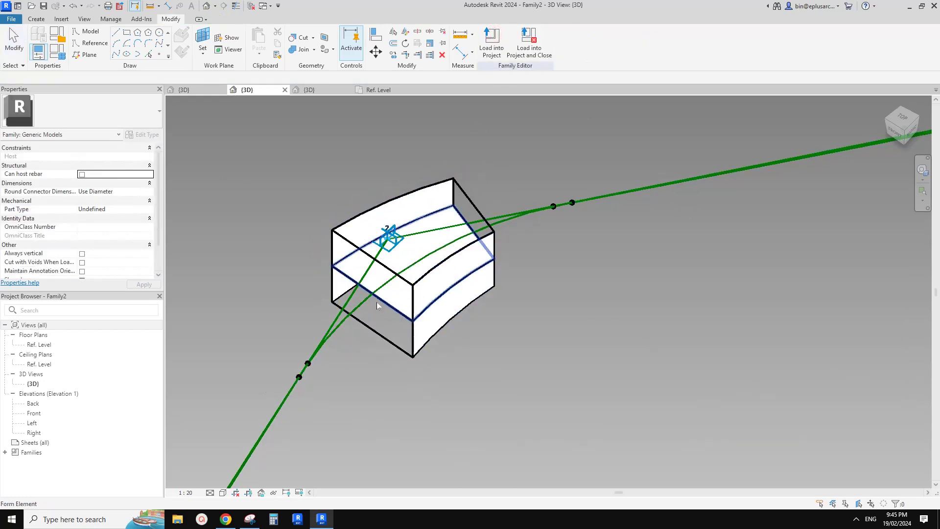
# Slide the 400 profile's placement point toward adaptive point 1 and set its normalized curve parameter to 0
pyautogui.moveTo(373, 293); pyautogui.dragTo(321, 344)
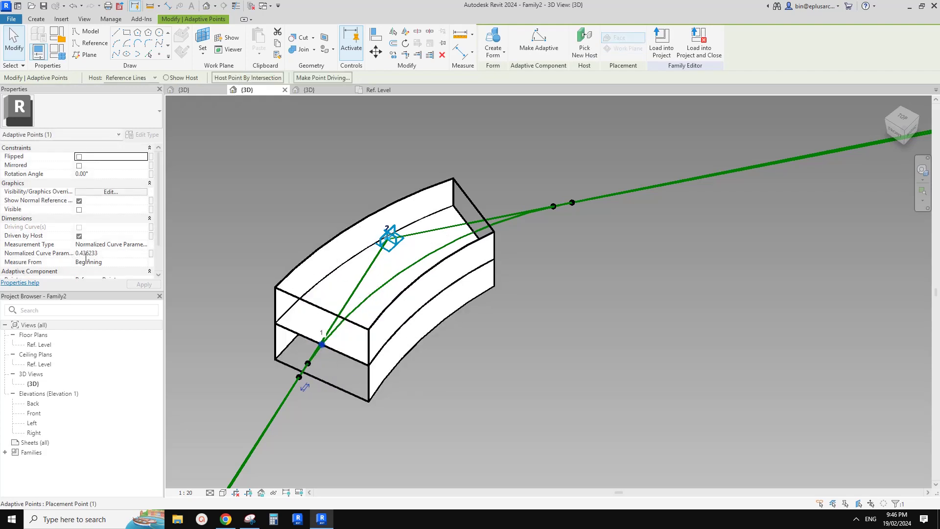
pyautogui.click(111, 254)
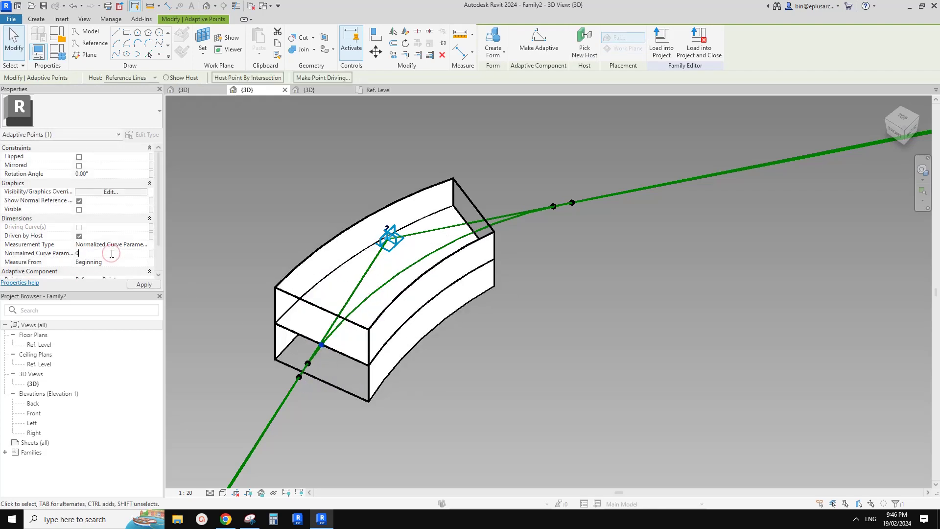
pyautogui.moveTo(434, 264); pyautogui.dragTo(420, 272, button='middle')
pyautogui.press('Escape')
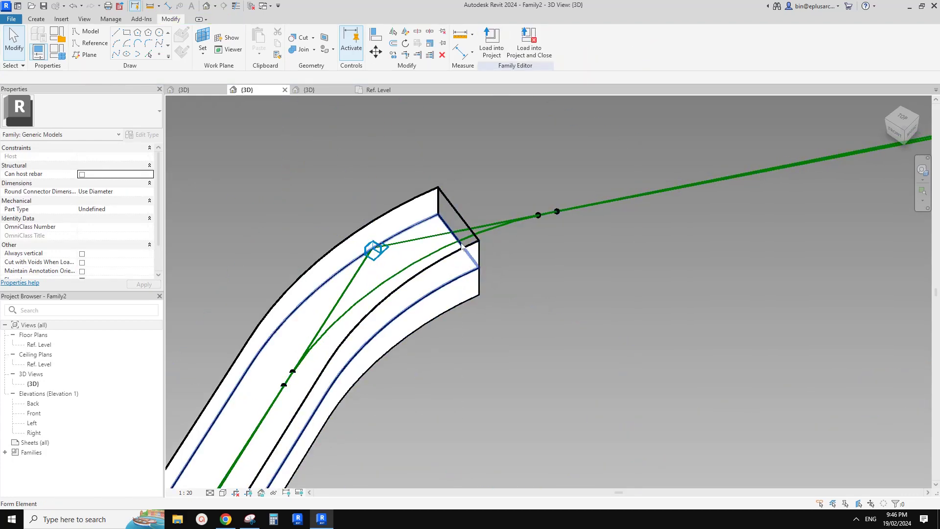
# Set the normalized curve parameter of the 300 profile's placement point to 1, extending the forms to adaptive point 3
pyautogui.click(458, 240)
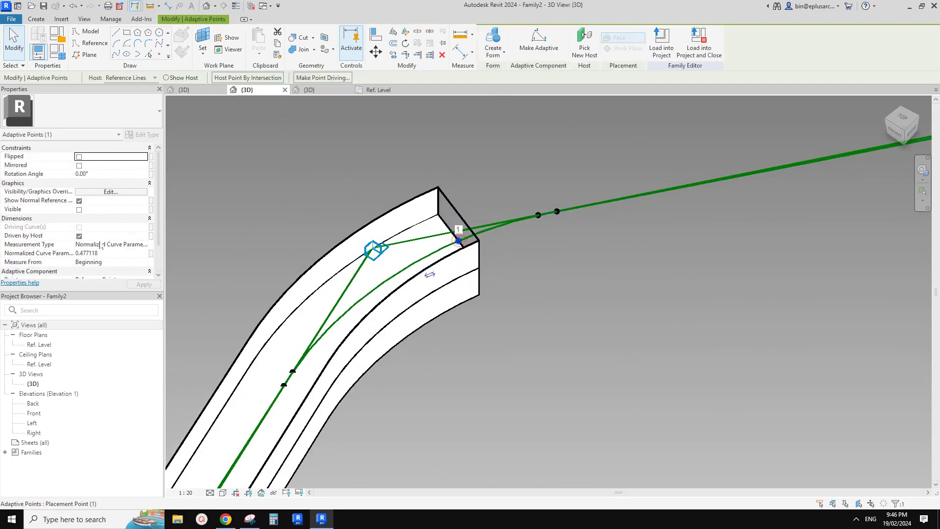
pyautogui.click(109, 256)
pyautogui.press('Return')
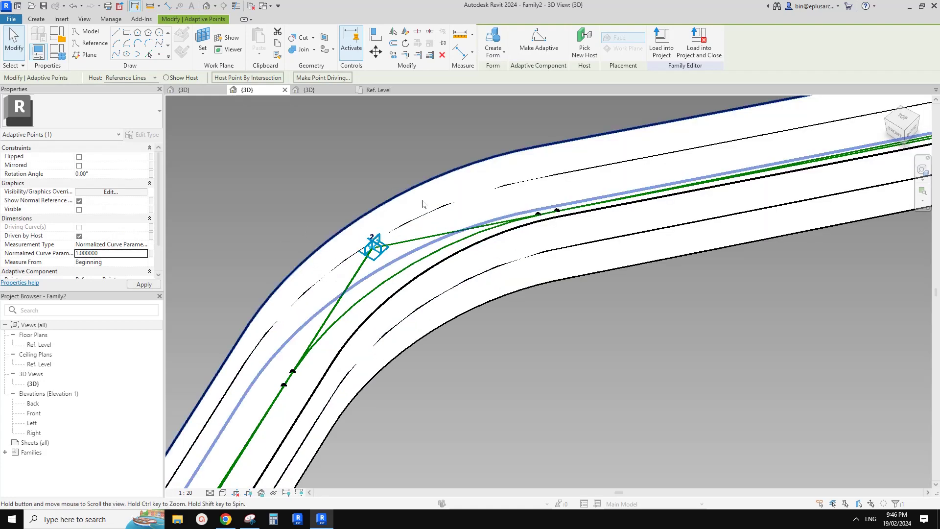
pyautogui.scroll(-10, 531, 234)
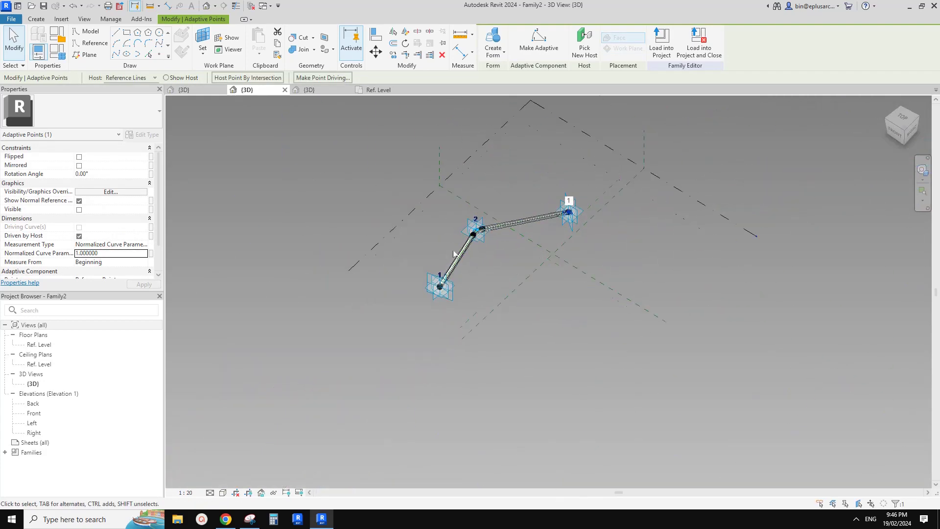
pyautogui.press('Escape')
pyautogui.keyDown('shift'); pyautogui.moveTo(495, 236); pyautogui.dragTo(449, 240, button='middle'); pyautogui.keyUp('shift')
pyautogui.scroll(3, 483, 226)
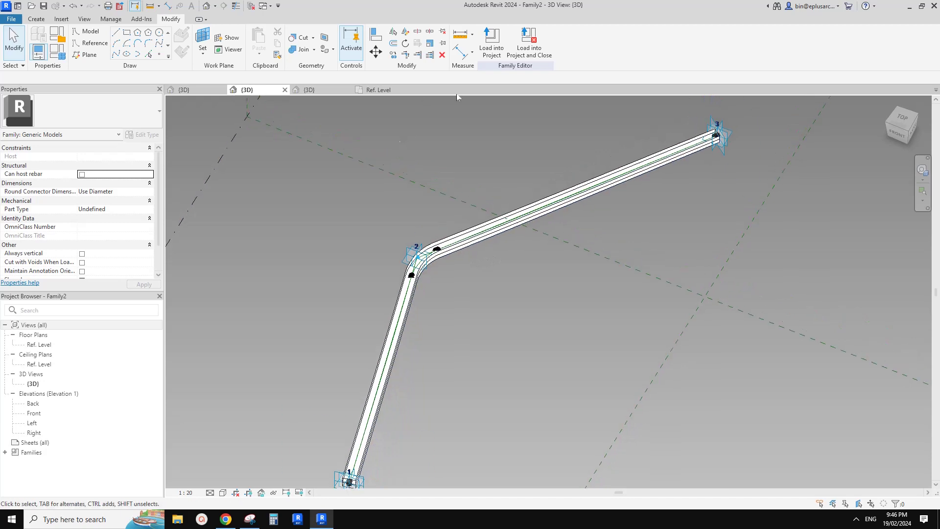
# Load the curved beam family into Family1 only
pyautogui.click(491, 41)
pyautogui.click(406, 206)
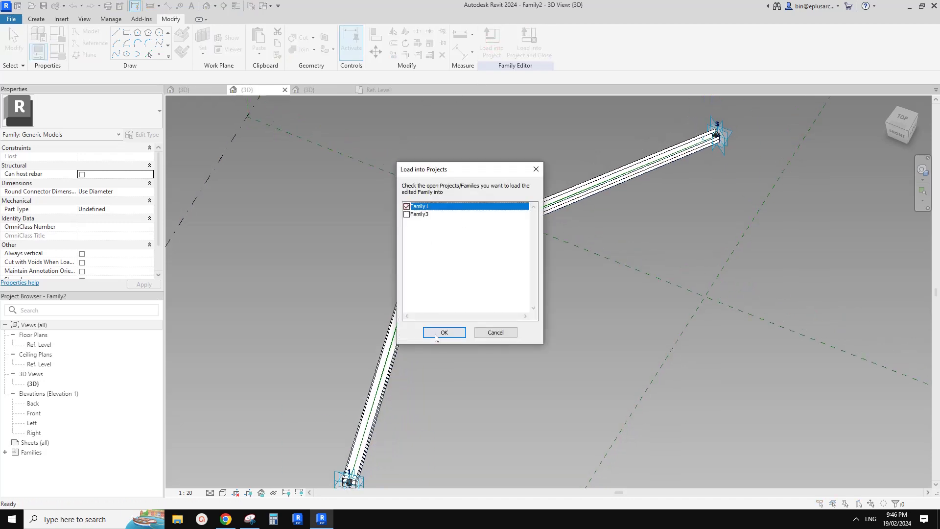
pyautogui.click(444, 332)
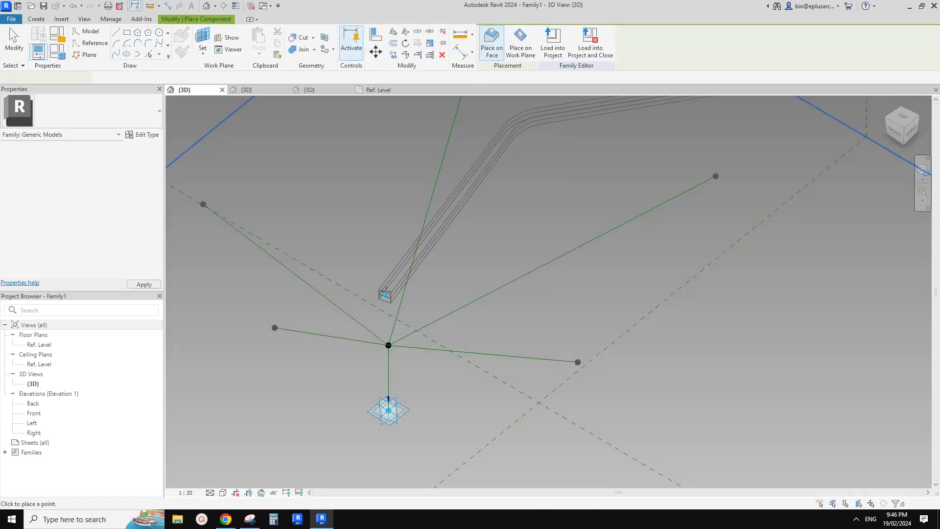
pyautogui.moveTo(395, 380); pyautogui.dragTo(380, 321, button='middle')
pyautogui.scroll(2, 383, 319)
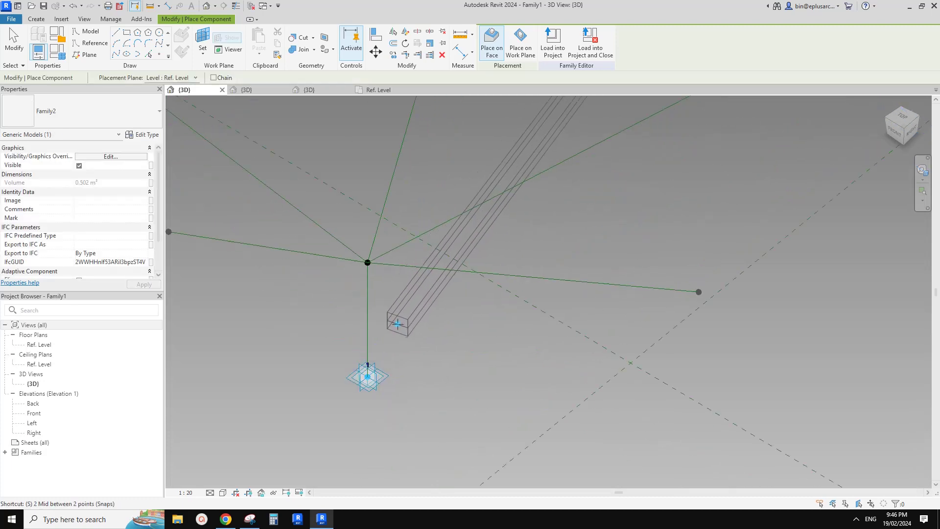
# Place a Family2 component from the lower end of the vertical reference line through the junction to the end of the short branch line
pyautogui.click(368, 350)
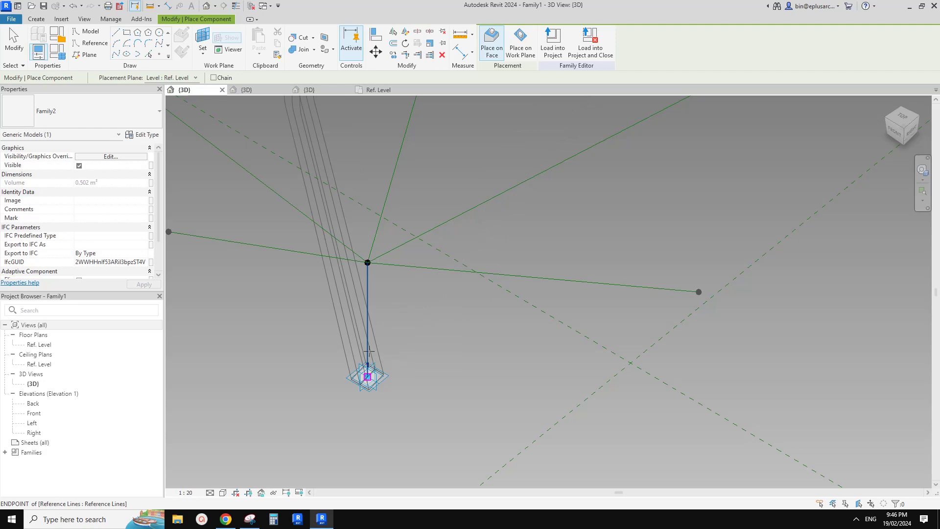
pyautogui.click(369, 351)
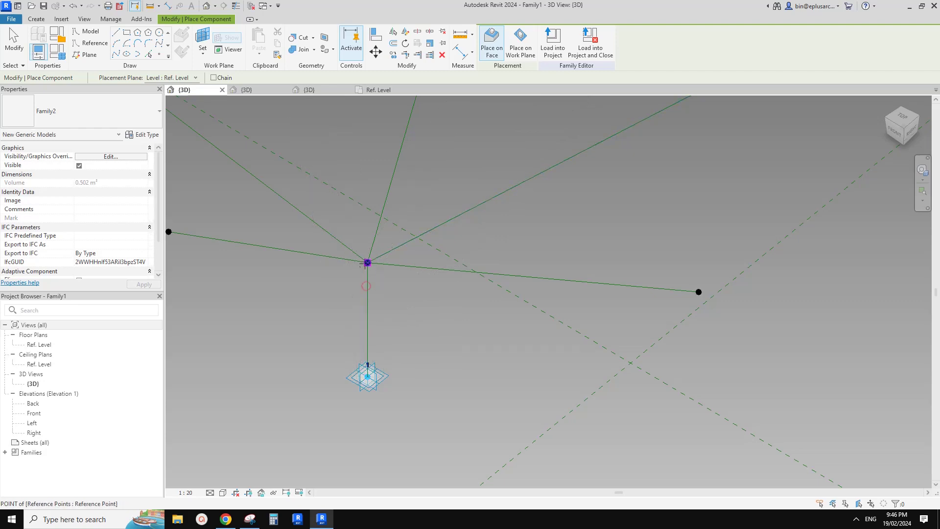
pyautogui.scroll(-4, 377, 365)
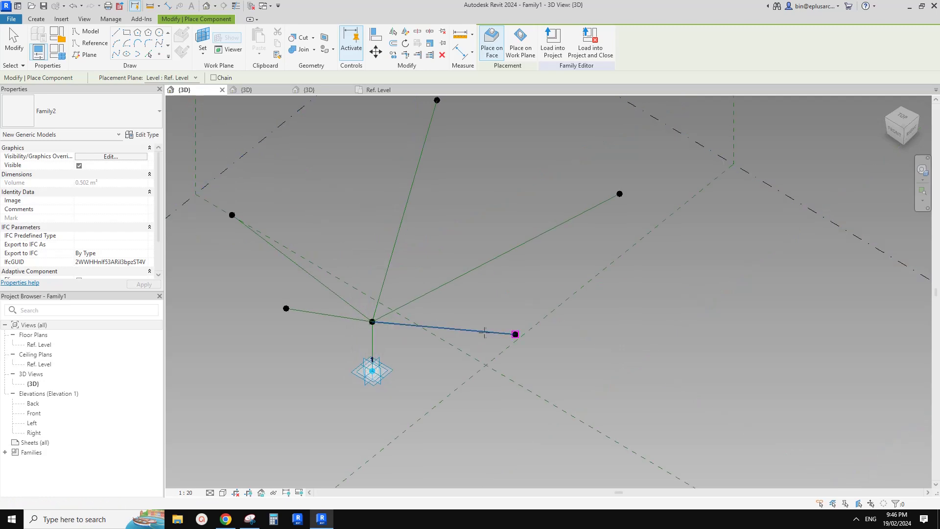
pyautogui.click(501, 333)
pyautogui.press('Escape')
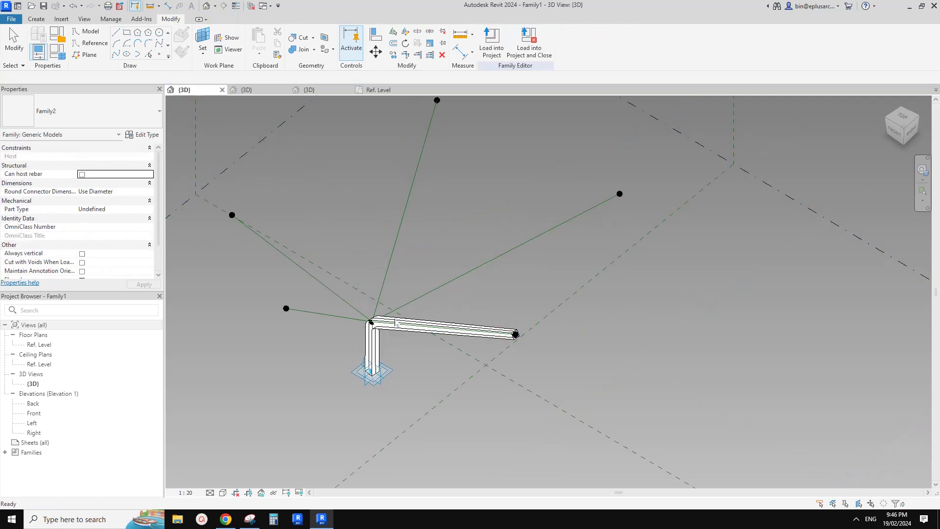
# Temporarily hide the Family2 component placed along the short branch line
pyautogui.click(395, 329)
pyautogui.scroll(3, 395, 329)
pyautogui.keyDown('shift'); pyautogui.moveTo(418, 352); pyautogui.dragTo(465, 275, button='middle'); pyautogui.keyUp('shift')
pyautogui.click(468, 351)
pyautogui.moveTo(469, 354); pyautogui.dragTo(378, 352, button='middle')
pyautogui.keyDown('shift'); pyautogui.moveTo(445, 348); pyautogui.dragTo(392, 331, button='middle'); pyautogui.keyUp('shift')
pyautogui.scroll(2, 360, 360)
pyautogui.click(391, 399)
pyautogui.press('h')
pyautogui.press('h')
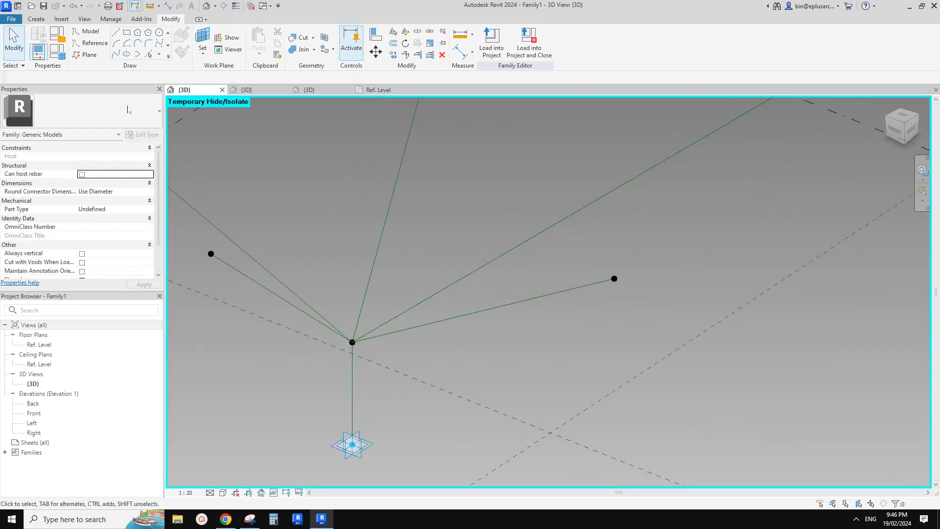
# Place a second Family2 component up the vertical reference line and along the long branch line, and restore the temporarily hidden component
pyautogui.click(43, 20)
pyautogui.click(263, 42)
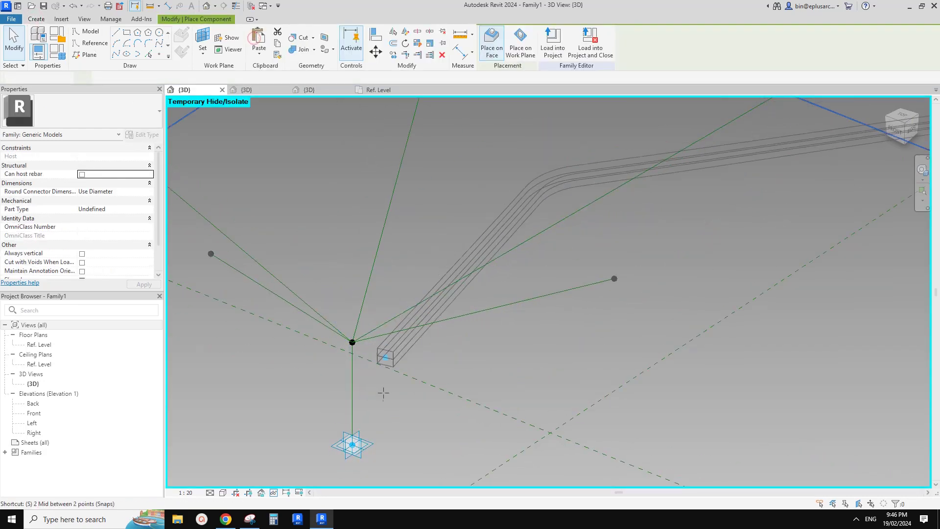
pyautogui.click(352, 445)
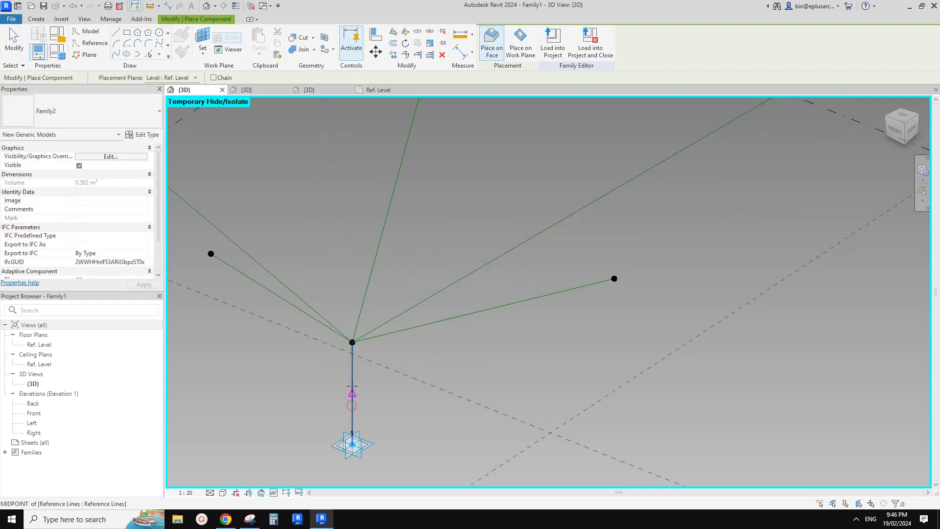
pyautogui.click(354, 379)
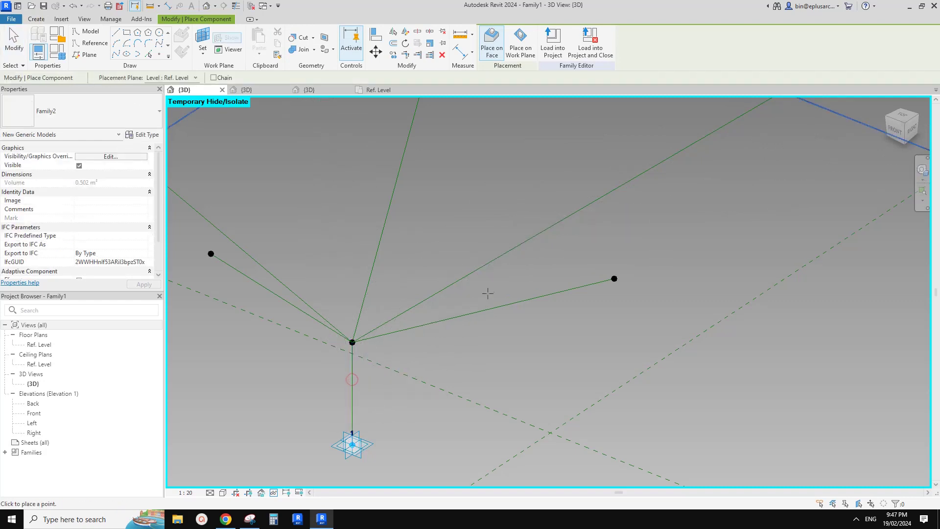
pyautogui.click(511, 254)
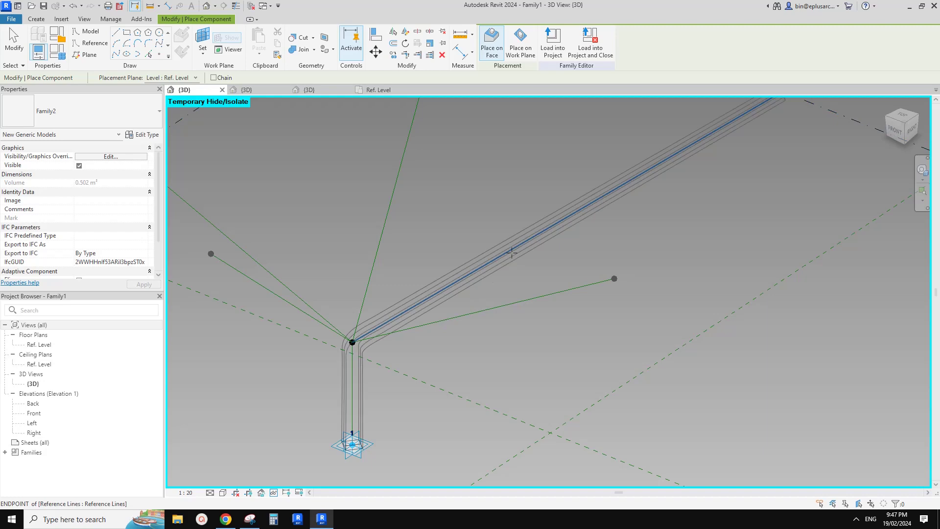
pyautogui.press('Escape')
pyautogui.press('r')
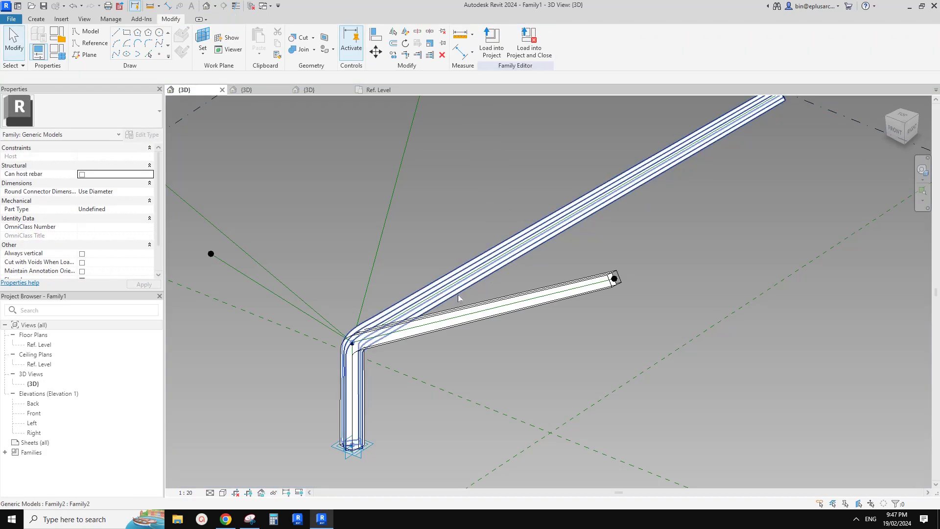
# Examine how the two bent components overlap at the shared vertical leg, the junction and the base
pyautogui.click(458, 295)
pyautogui.keyDown('shift'); pyautogui.moveTo(458, 295); pyautogui.dragTo(384, 340, button='middle'); pyautogui.keyUp('shift')
pyautogui.press('Escape')
pyautogui.scroll(3, 297, 333)
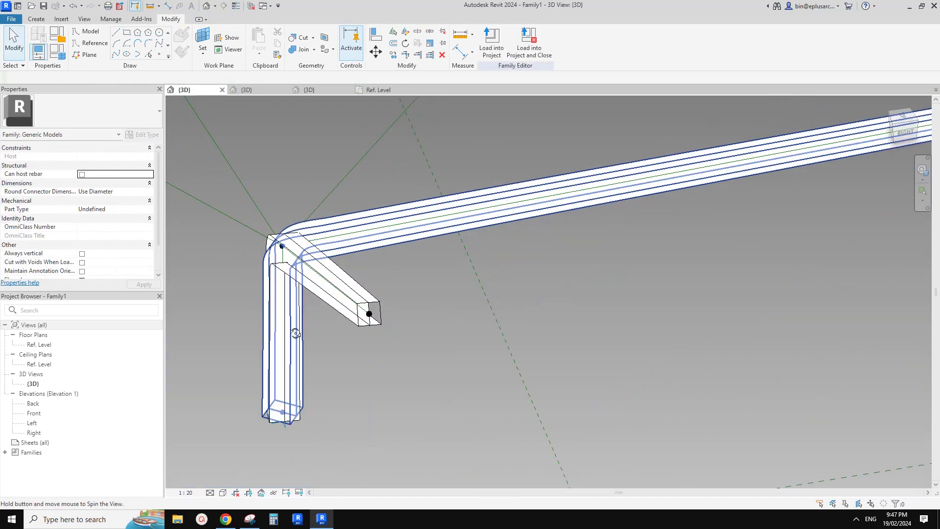
pyautogui.keyDown('shift'); pyautogui.moveTo(295, 331); pyautogui.dragTo(408, 236, button='middle'); pyautogui.keyUp('shift')
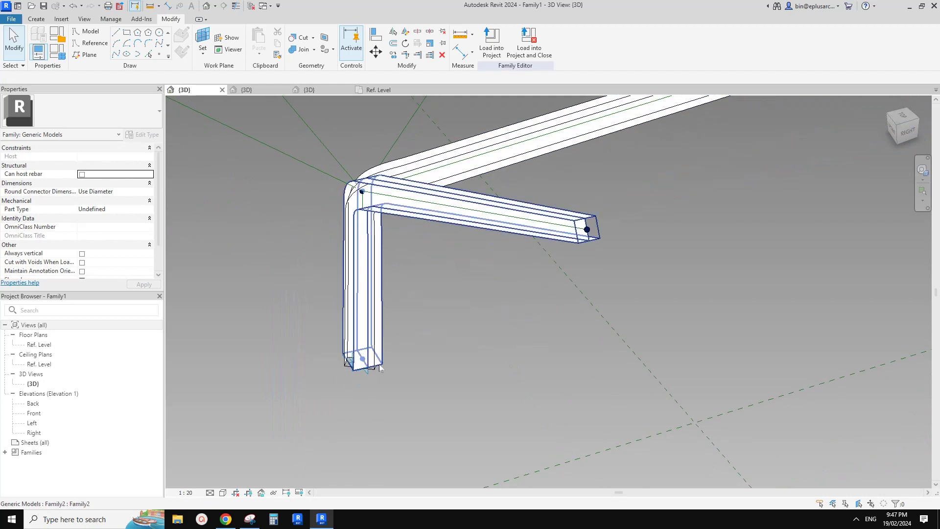
pyautogui.press('Tab')
pyautogui.click(387, 348)
pyautogui.keyDown('shift'); pyautogui.moveTo(387, 348); pyautogui.dragTo(425, 439, button='middle'); pyautogui.keyUp('shift')
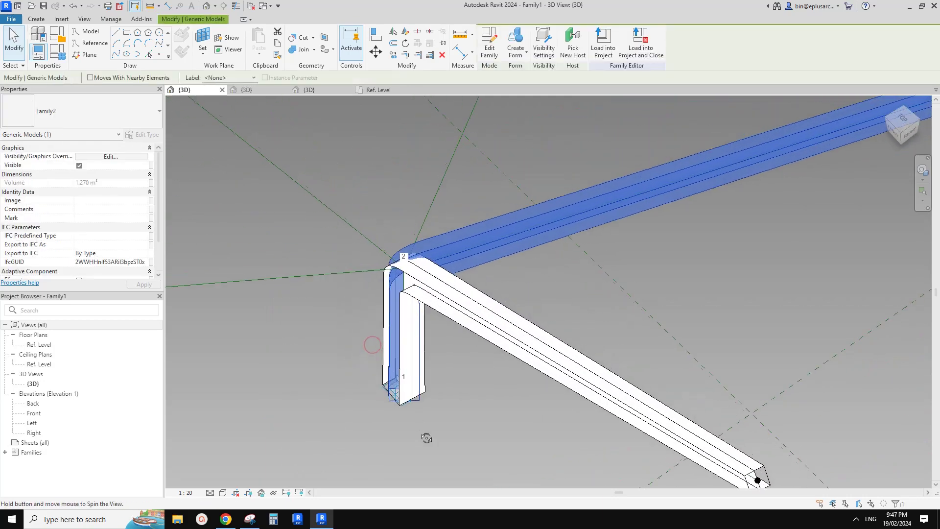
pyautogui.press('Escape')
pyautogui.moveTo(460, 325); pyautogui.dragTo(394, 303, button='middle')
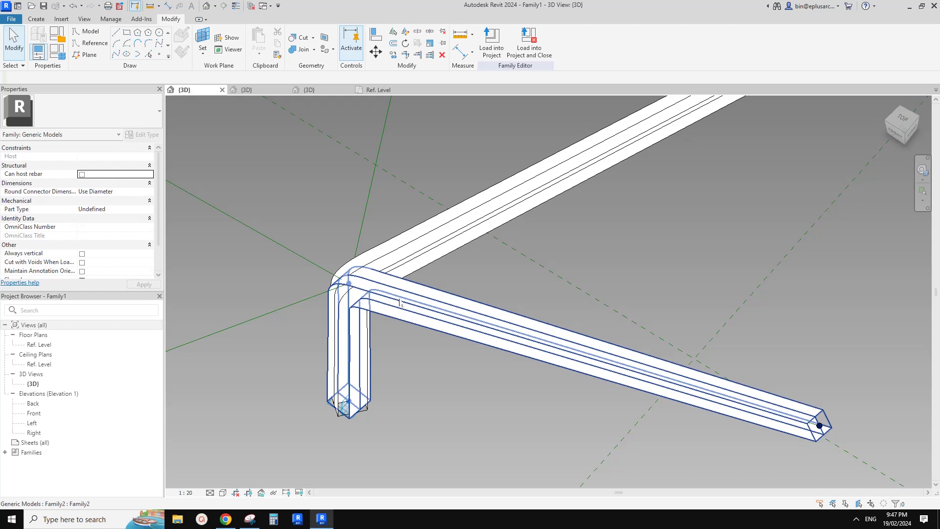
pyautogui.moveTo(422, 307); pyautogui.dragTo(435, 293, button='middle')
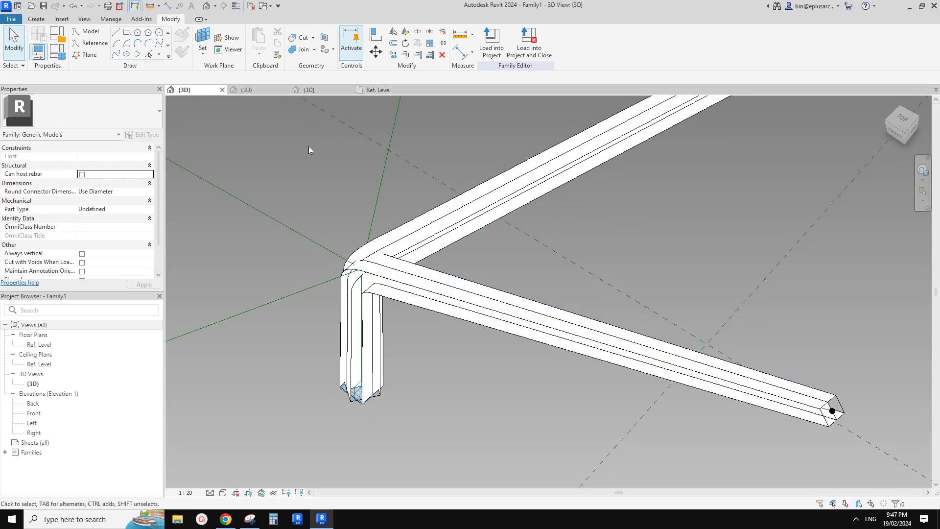
pyautogui.click(427, 275)
pyautogui.keyDown('shift'); pyautogui.moveTo(429, 260); pyautogui.dragTo(454, 286, button='middle'); pyautogui.keyUp('shift')
pyautogui.moveTo(419, 350); pyautogui.dragTo(432, 239, button='middle')
pyautogui.press('Escape')
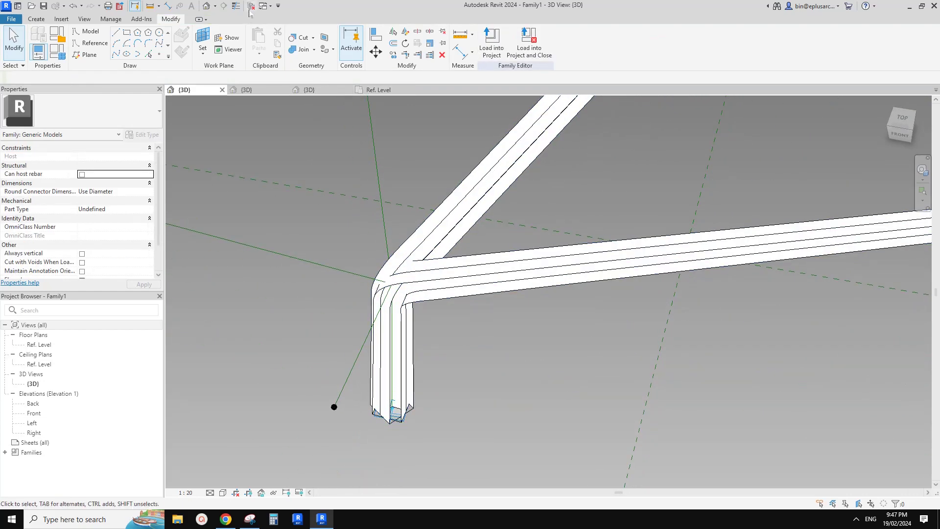
# Delete both HH dimensions of the square profile in Family3's Ref. Level plan
pyautogui.click(310, 90)
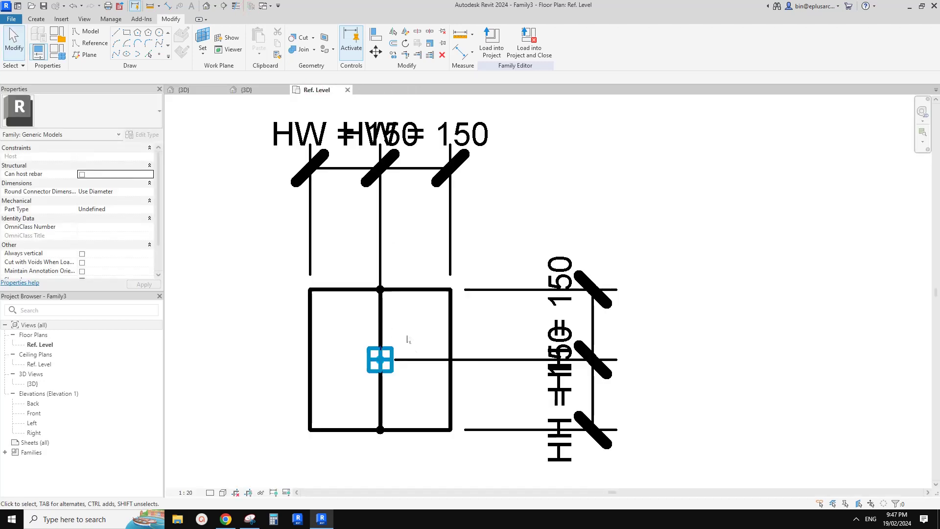
pyautogui.moveTo(404, 336); pyautogui.dragTo(413, 246, button='middle')
pyautogui.scroll(-2, 396, 234)
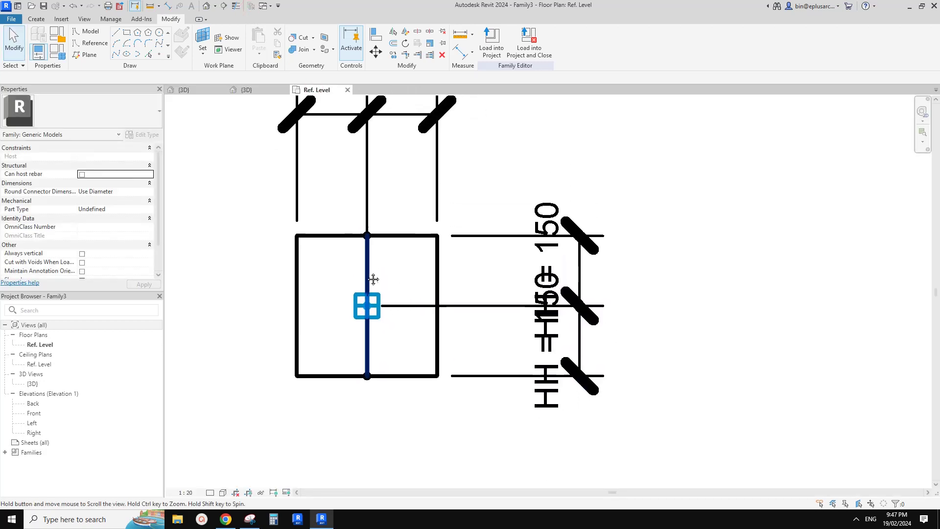
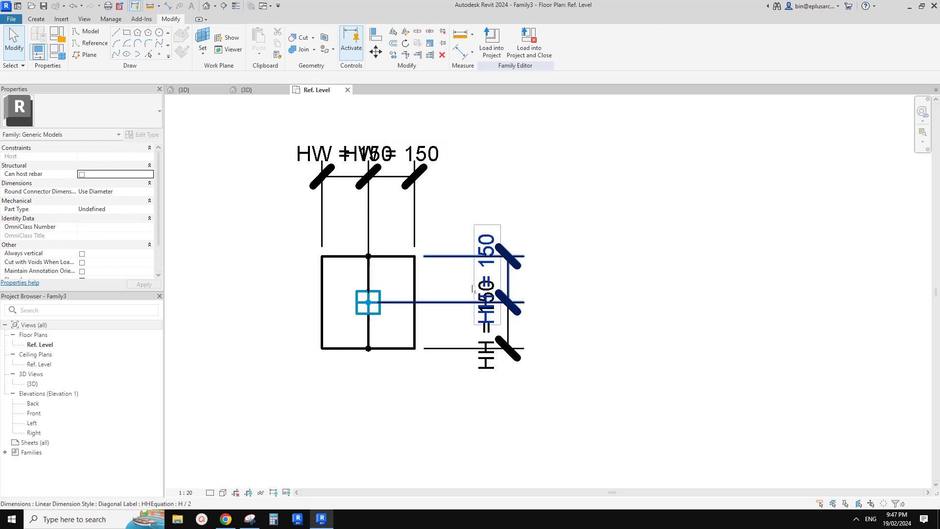
pyautogui.moveTo(416, 256); pyautogui.dragTo(418, 269, button='middle')
pyautogui.click(482, 260)
pyautogui.click(483, 263)
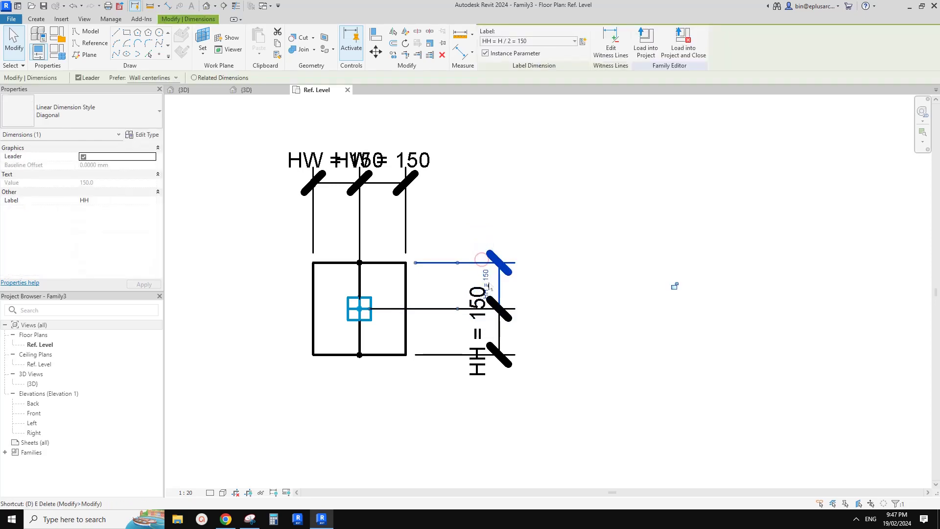
pyautogui.press('Escape')
pyautogui.click(509, 263)
pyautogui.press('Delete')
pyautogui.click(502, 319)
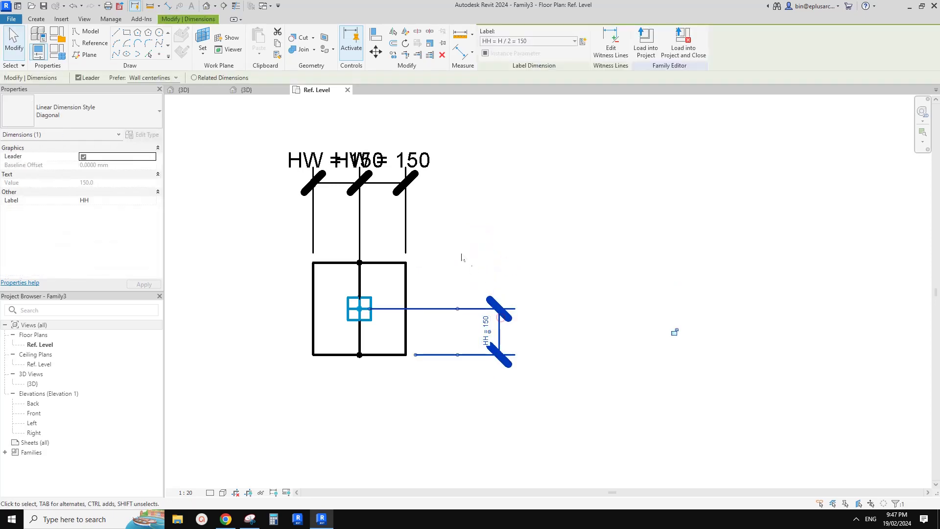
pyautogui.press('Delete')
# Delete both HW dimensions above the square profile
pyautogui.click(414, 169)
pyautogui.press('Delete')
pyautogui.click(348, 185)
pyautogui.press('Delete')
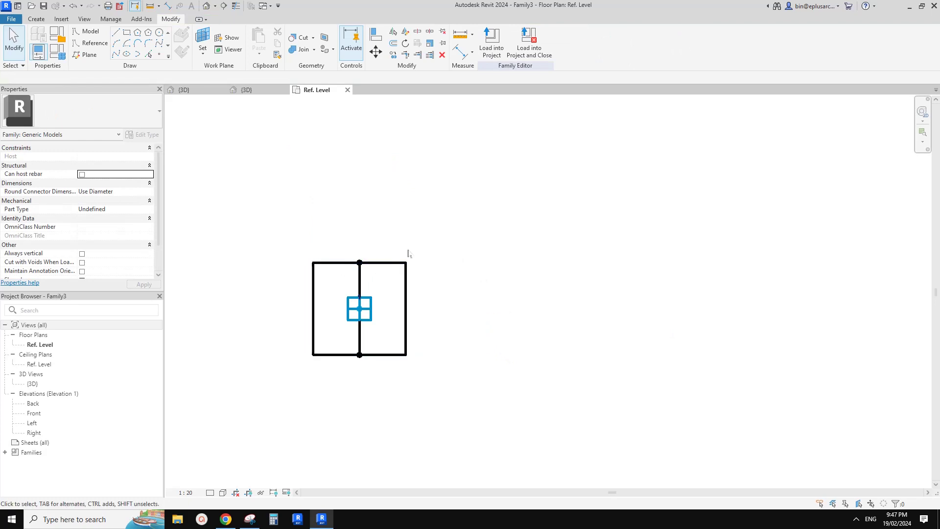
# Move the square profile 150 mm down so that the midpoint of its upper edge sits on the adaptive placement point
pyautogui.moveTo(415, 245); pyautogui.dragTo(297, 363)
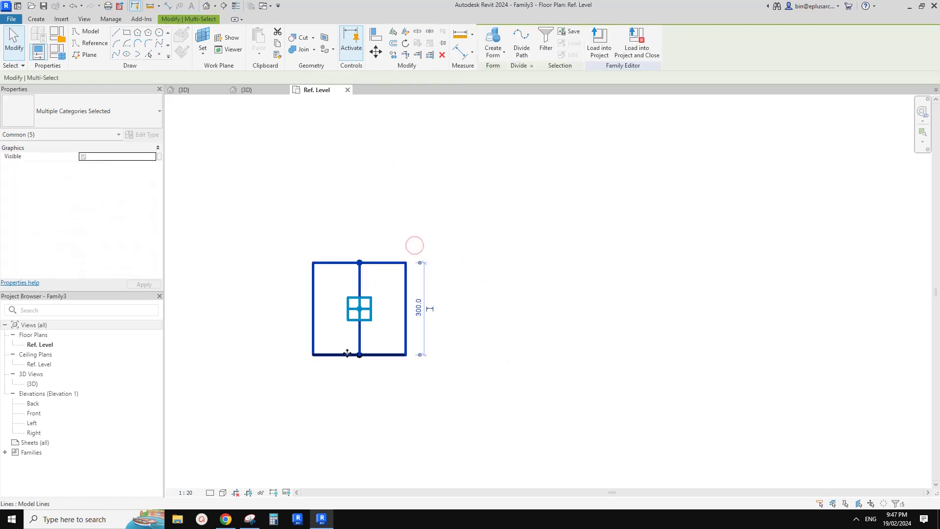
pyautogui.press('m')
pyautogui.press('v')
pyautogui.click(360, 263)
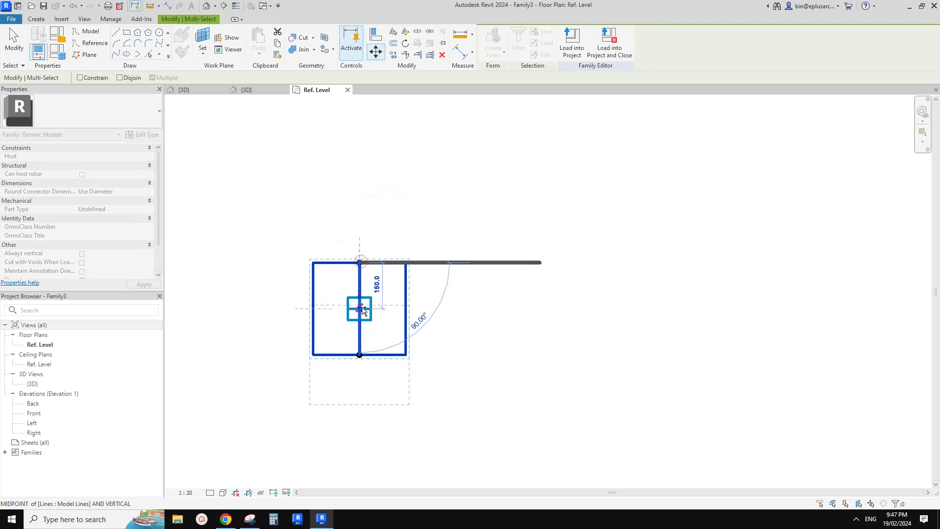
pyautogui.click(360, 308)
pyautogui.moveTo(406, 308); pyautogui.dragTo(413, 260, button='middle')
pyautogui.press('Escape')
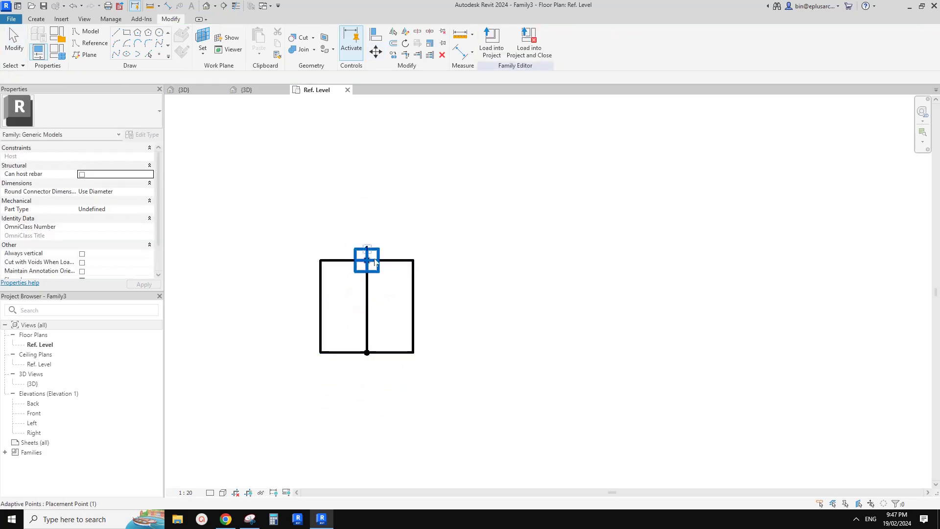
# Align the adaptive placement point with the upper edge of the square profile
pyautogui.scroll(1, 366, 260)
pyautogui.press('Tab')
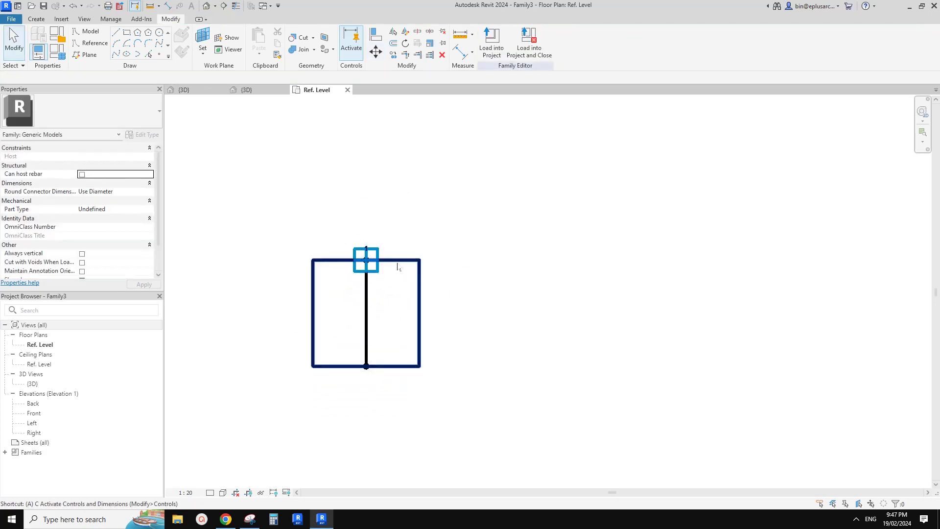
pyautogui.press('l')
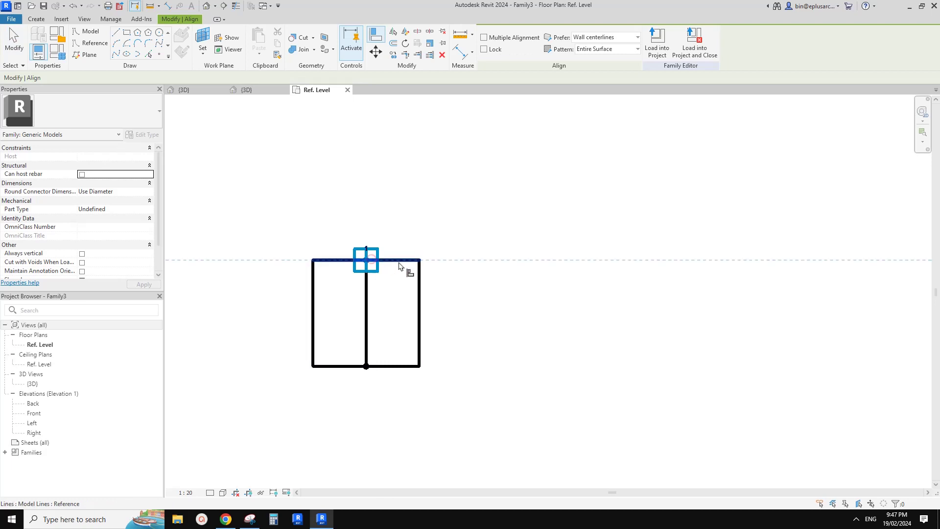
pyautogui.click(392, 266)
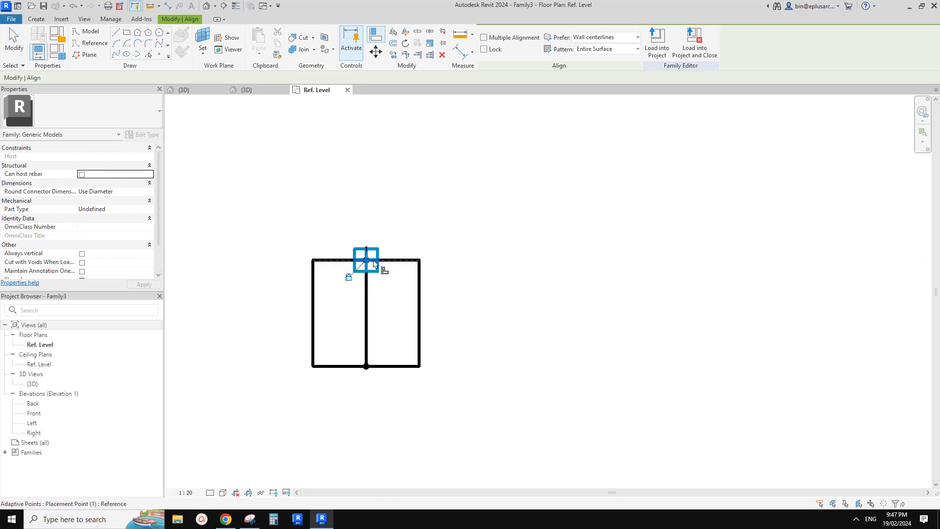
pyautogui.press('Escape')
pyautogui.press('Tab')
pyautogui.press('Tab')
pyautogui.press('Tab')
pyautogui.click(408, 367)
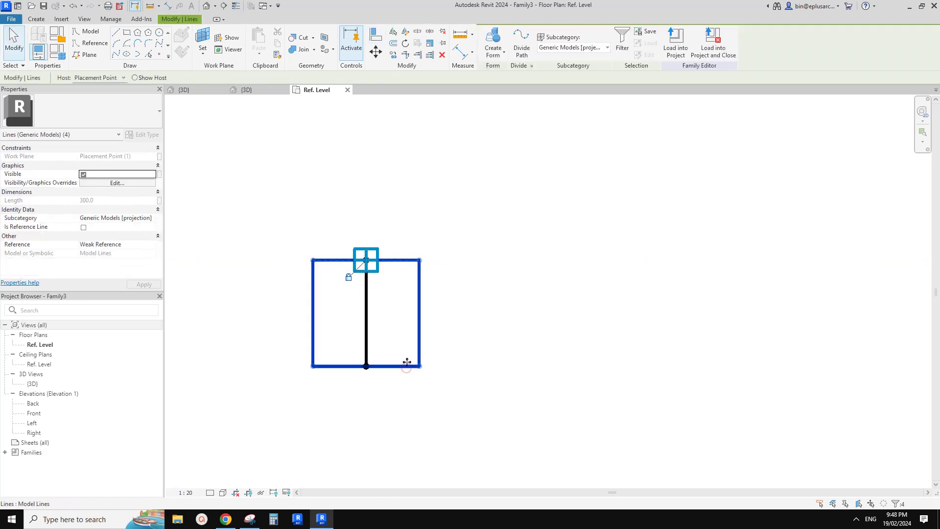
pyautogui.press('Escape')
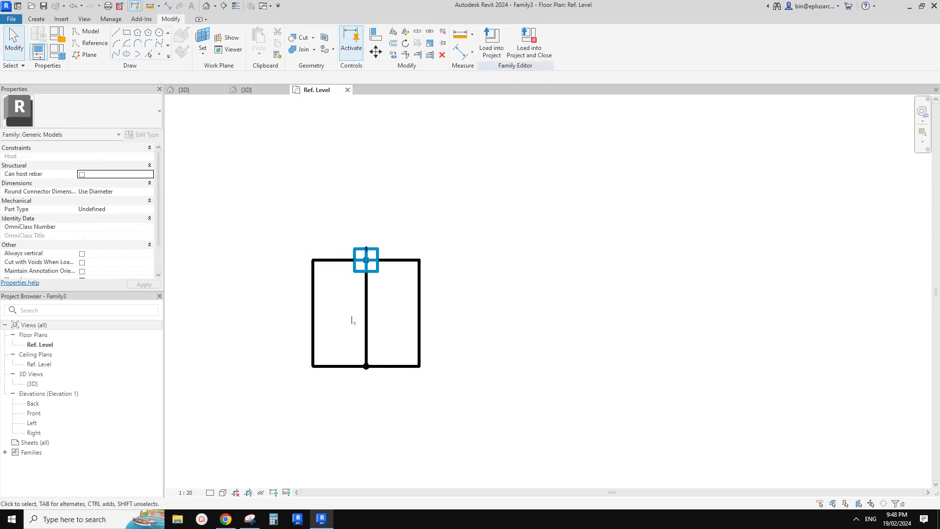
# Undo the alignment, the profile move and the deletion of both HW dimensions
pyautogui.moveTo(352, 320); pyautogui.dragTo(362, 333, button='middle')
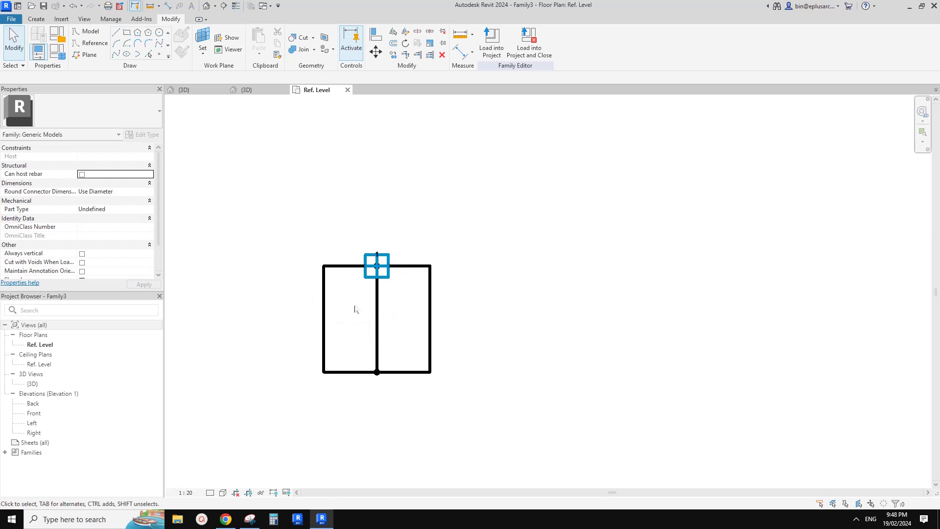
pyautogui.moveTo(366, 304); pyautogui.dragTo(367, 309, button='middle')
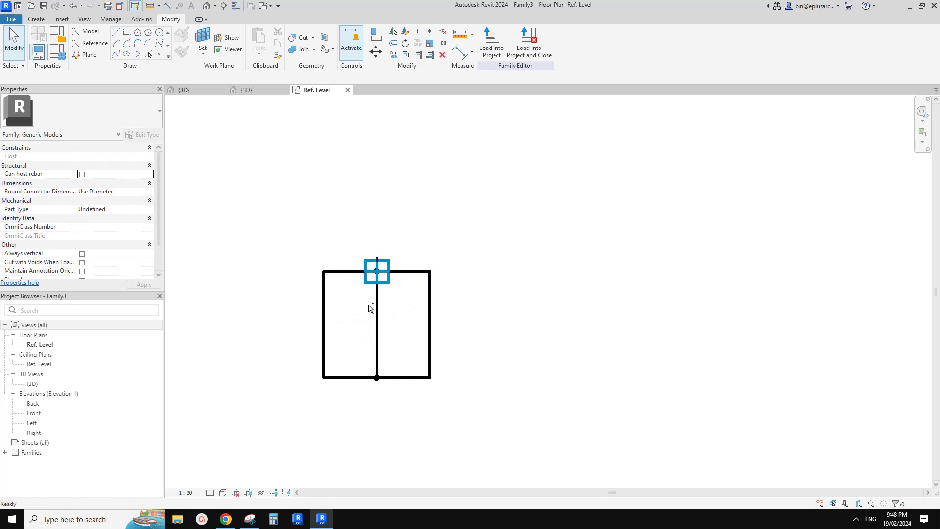
pyautogui.hotkey('ctrl', 'z')
pyautogui.hotkey('ctrl', 'z')
pyautogui.hotkey('ctrl', 'z')
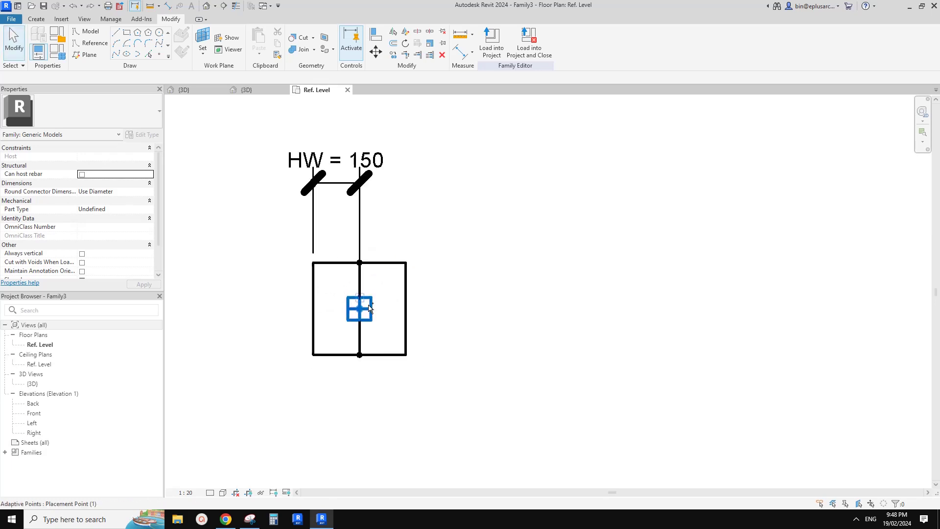
pyautogui.hotkey('ctrl', 'z')
pyautogui.moveTo(374, 303); pyautogui.dragTo(435, 304, button='middle')
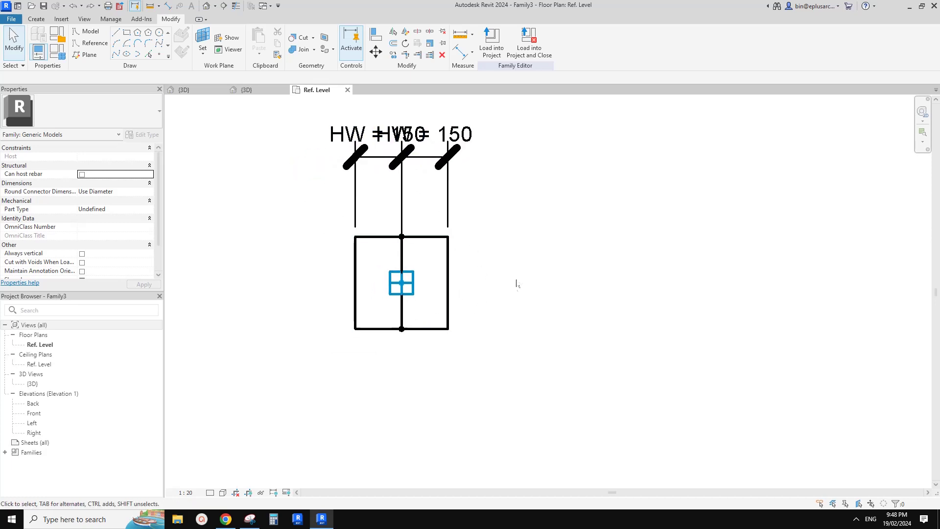
pyautogui.scroll(2, 431, 242)
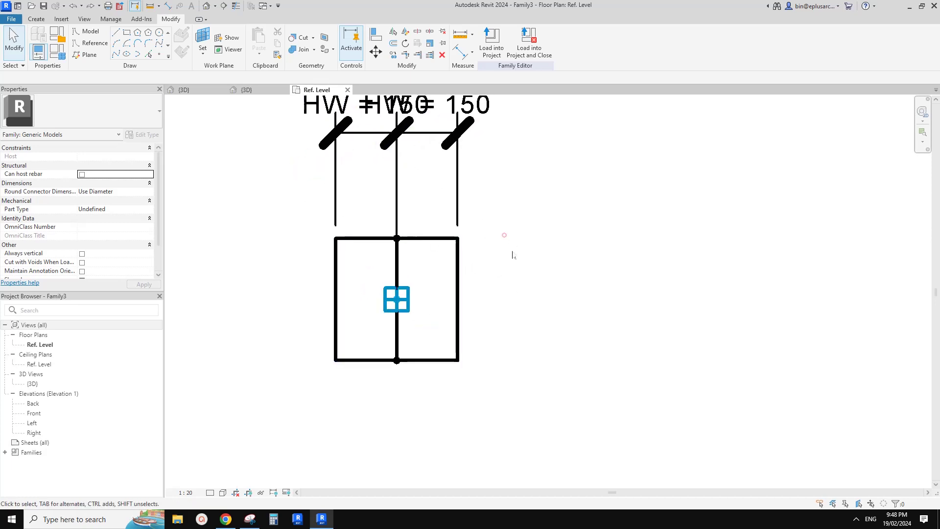
# Move the square profile with its HW dimensions 150 mm down so the upper edge's midpoint sits on the adaptive placement point
pyautogui.moveTo(510, 261); pyautogui.dragTo(304, 202)
pyautogui.keyDown('ctrl'); pyautogui.moveTo(495, 392); pyautogui.dragTo(373, 341); pyautogui.keyUp('ctrl')
pyautogui.moveTo(402, 303); pyautogui.dragTo(399, 307, button='middle')
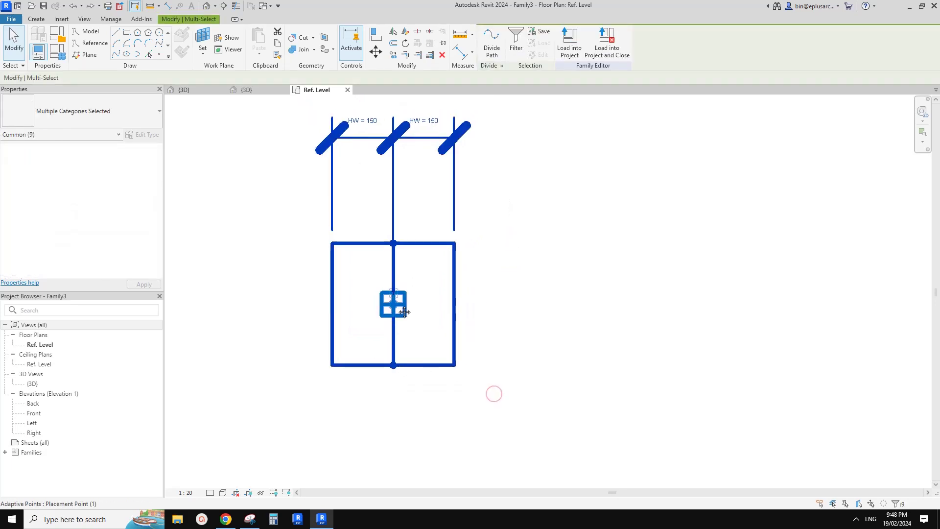
pyautogui.press('m')
pyautogui.press('v')
pyautogui.click(395, 242)
pyautogui.click(394, 304)
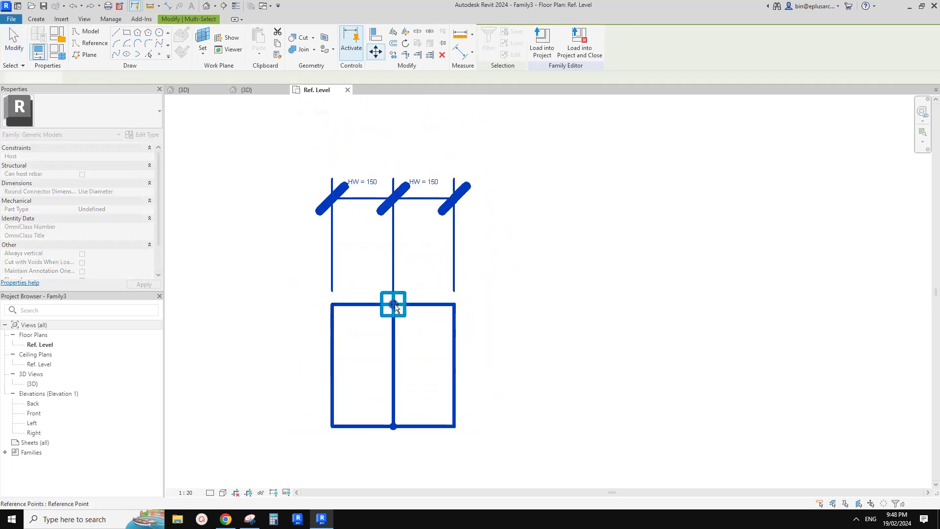
# Align the square profile's upper edge with the adaptive placement point and lock the alignment
pyautogui.moveTo(426, 264); pyautogui.dragTo(425, 269, button='middle')
pyautogui.press('a')
pyautogui.press('l')
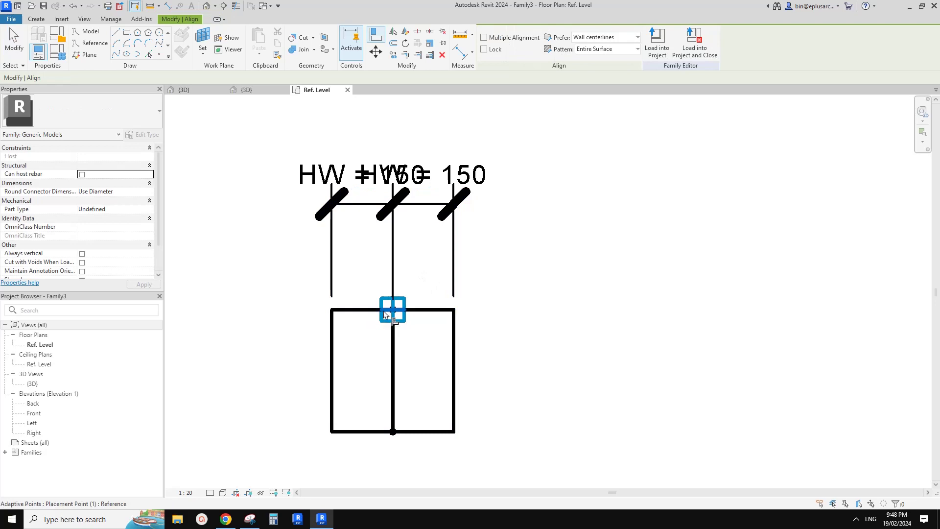
pyautogui.click(401, 313)
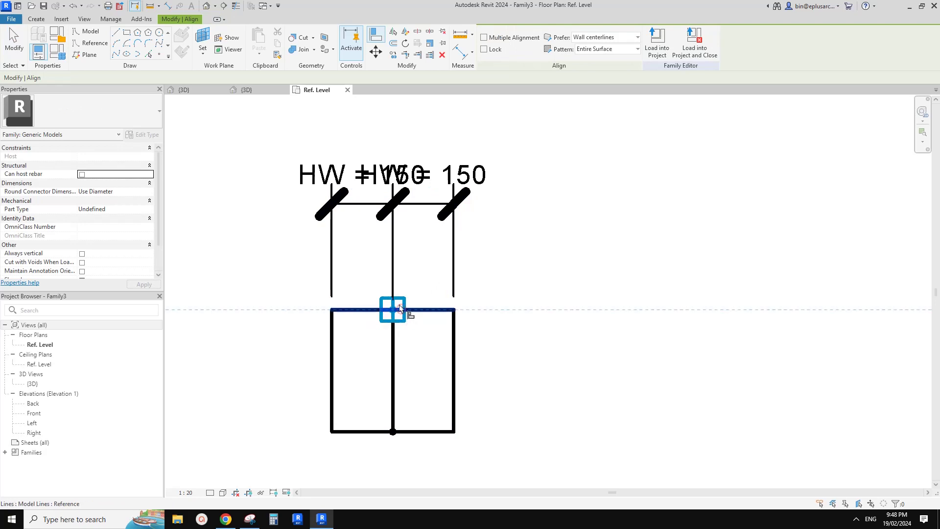
pyautogui.click(441, 312)
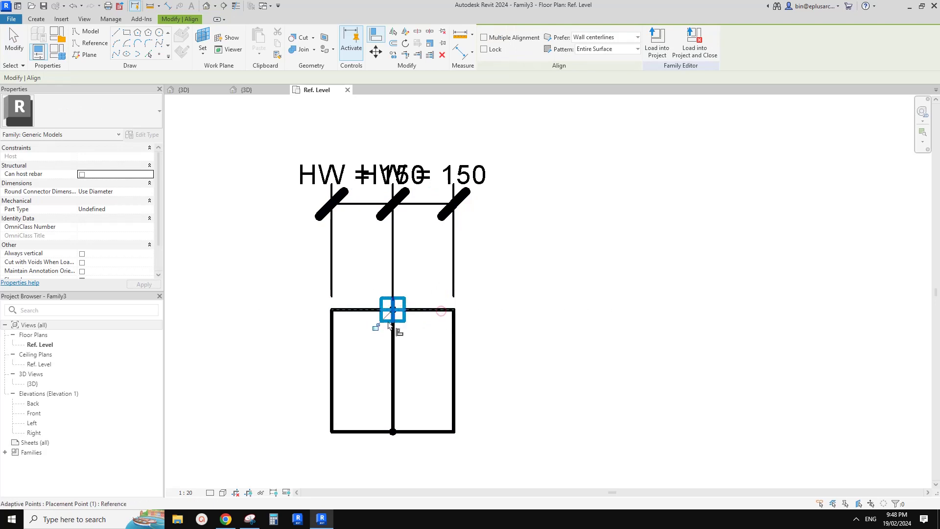
pyautogui.click(377, 326)
pyautogui.moveTo(438, 322); pyautogui.dragTo(428, 284, button='middle')
pyautogui.press('Escape')
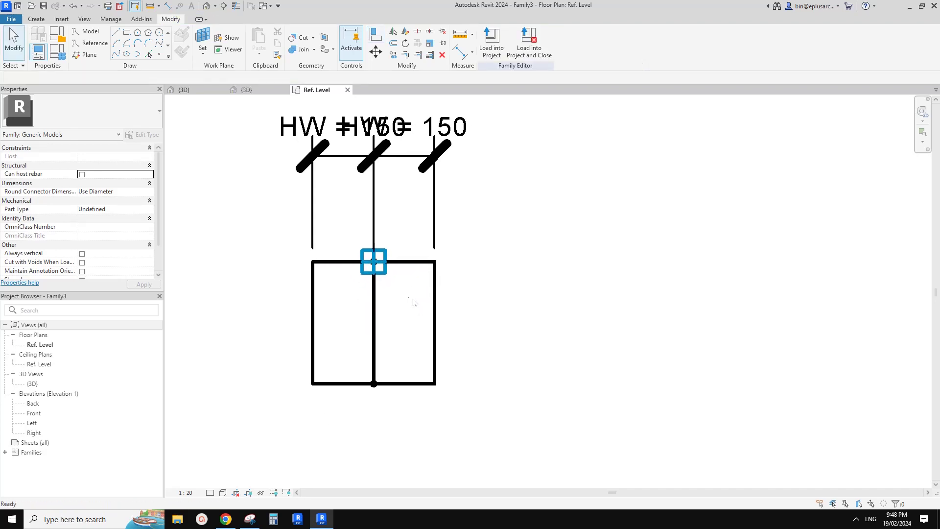
# Dimension the distance between the profile's upper and lower edges and label the dimension with the H parameter
pyautogui.press('d')
pyautogui.press('i')
pyautogui.click(422, 260)
pyautogui.click(427, 383)
pyautogui.click(513, 362)
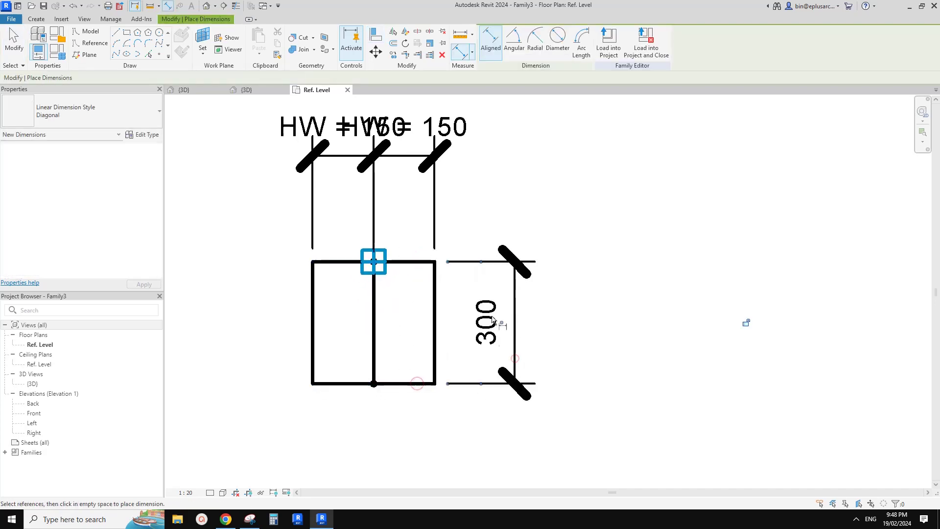
pyautogui.press('Escape')
pyautogui.click(527, 41)
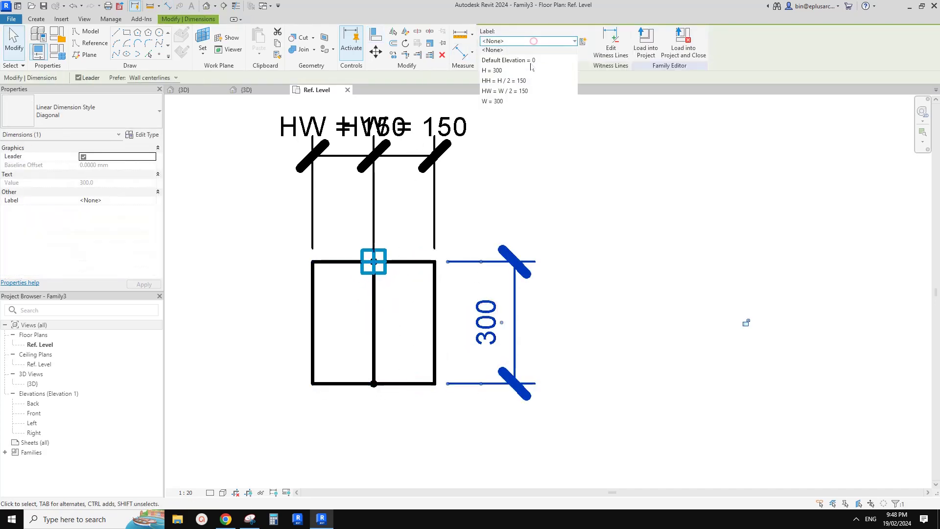
pyautogui.click(492, 85)
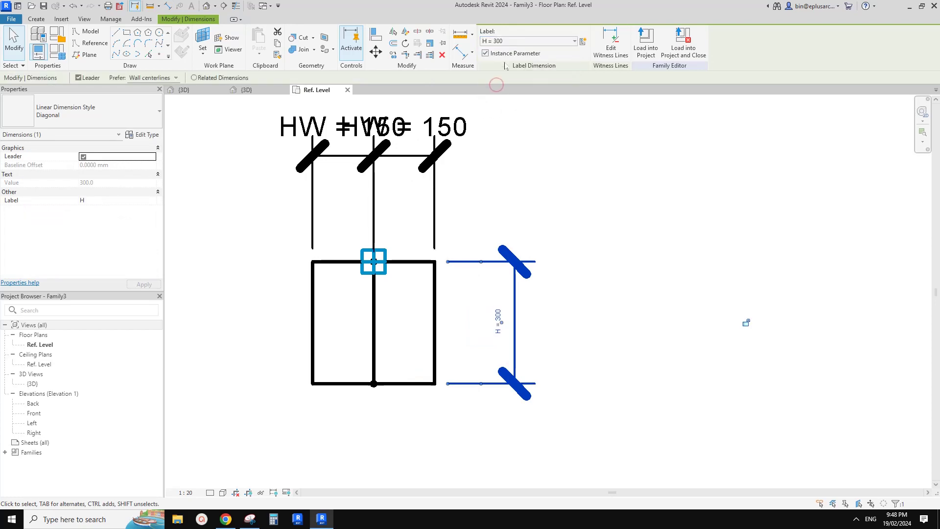
pyautogui.press('Escape')
# Delete the HH parameter from the family types
pyautogui.click(58, 49)
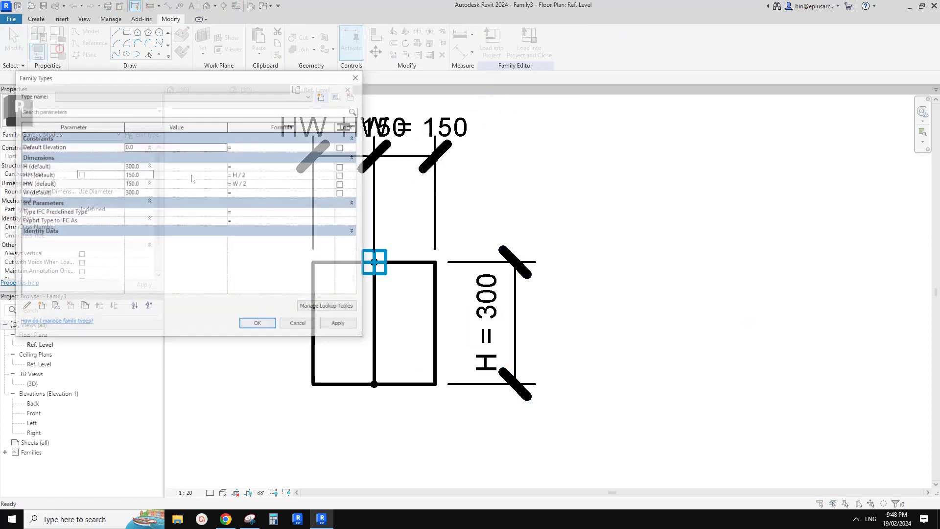
pyautogui.click(53, 175)
pyautogui.click(68, 306)
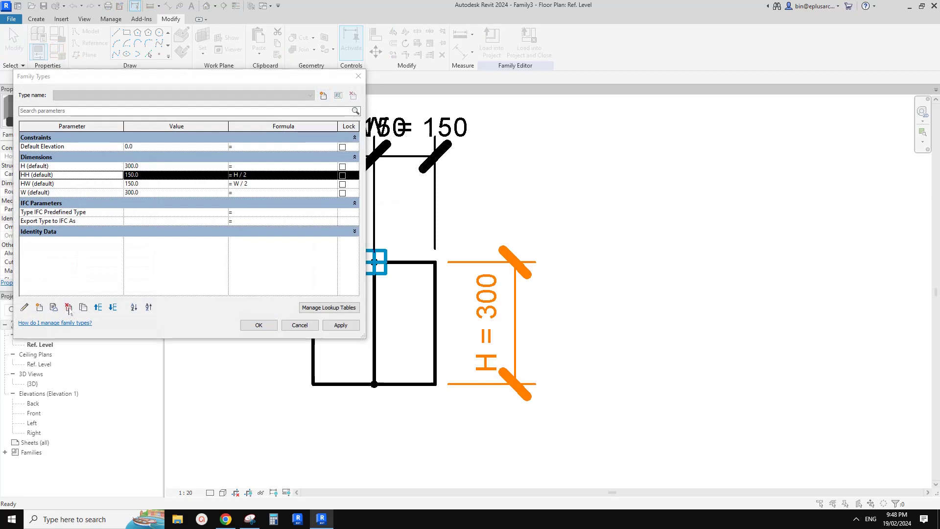
pyautogui.click(496, 259)
pyautogui.click(259, 325)
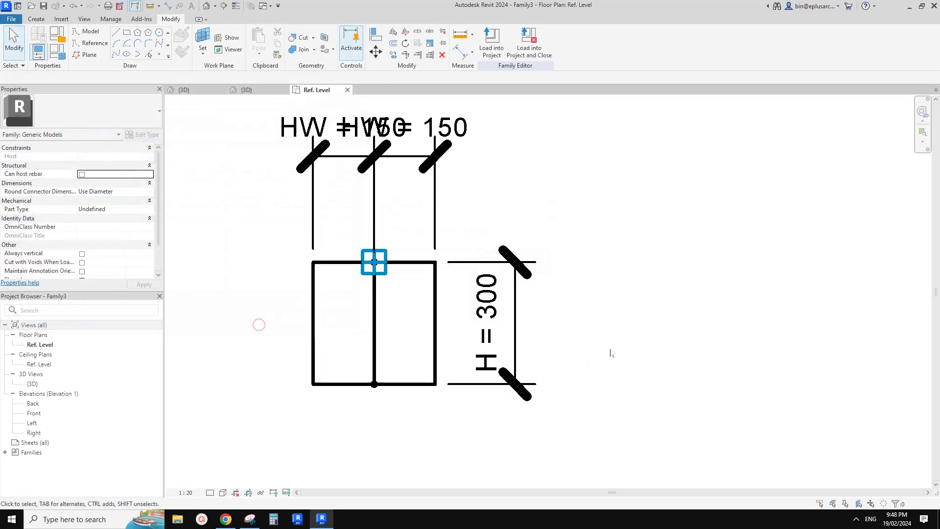
# Set the H and W parameters to 400 in the family types
pyautogui.moveTo(395, 284); pyautogui.dragTo(473, 295, button='middle')
pyautogui.click(58, 51)
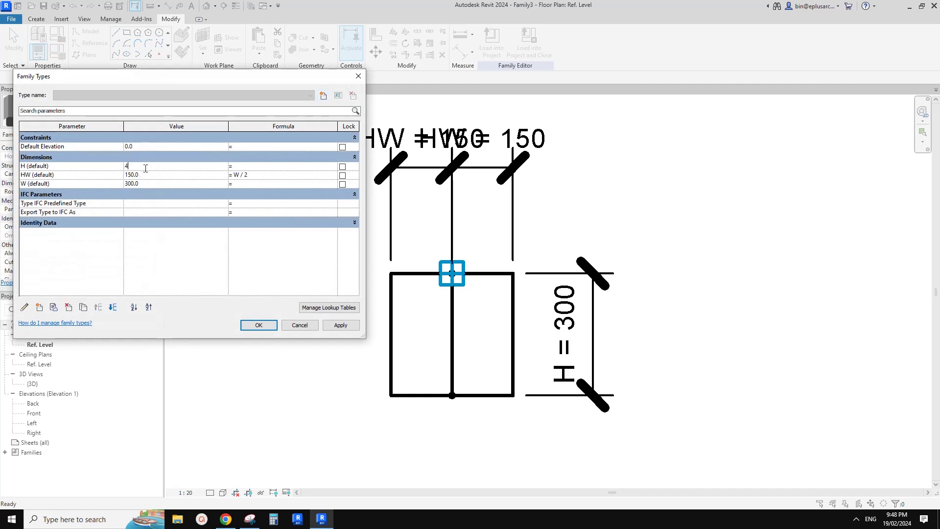
pyautogui.click(343, 325)
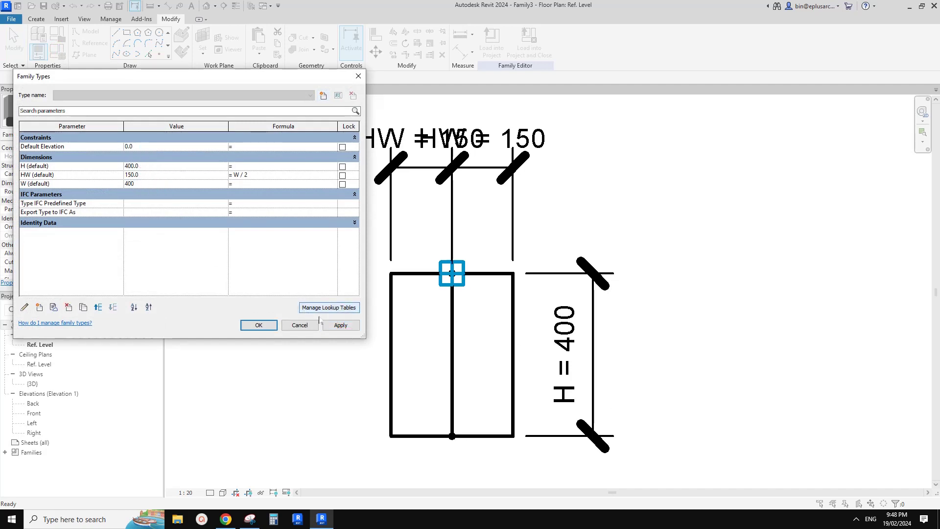
pyautogui.click(341, 326)
pyautogui.click(258, 325)
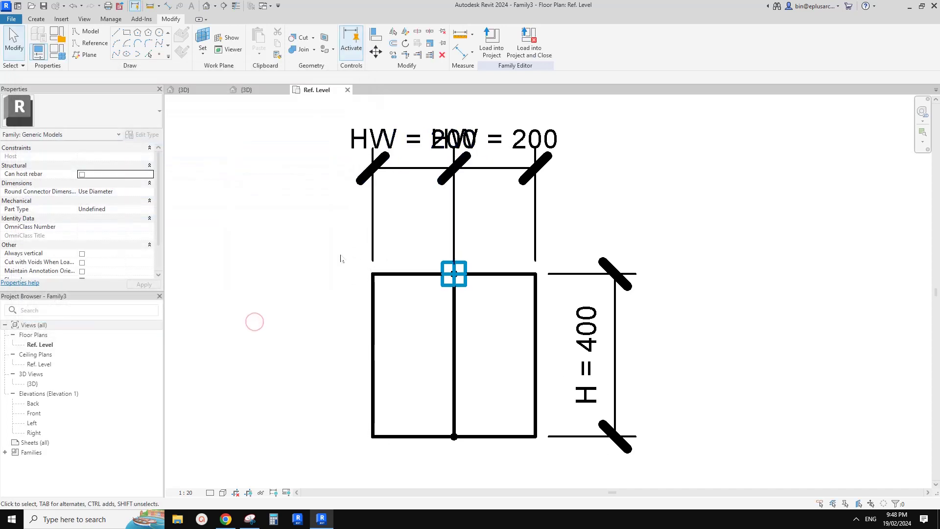
# Load Family3 into Family2 only, overwriting the existing version, and inspect the bend of the updated form
pyautogui.click(493, 48)
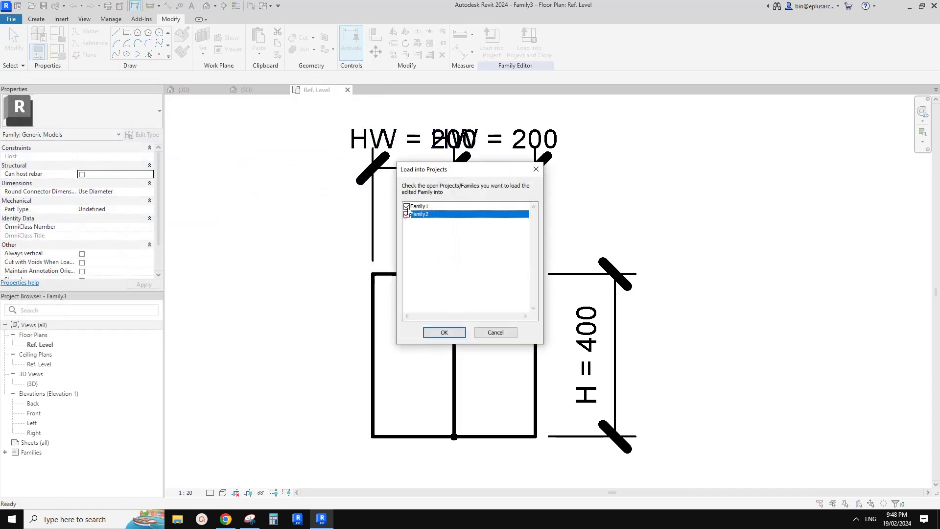
pyautogui.click(408, 207)
pyautogui.click(445, 329)
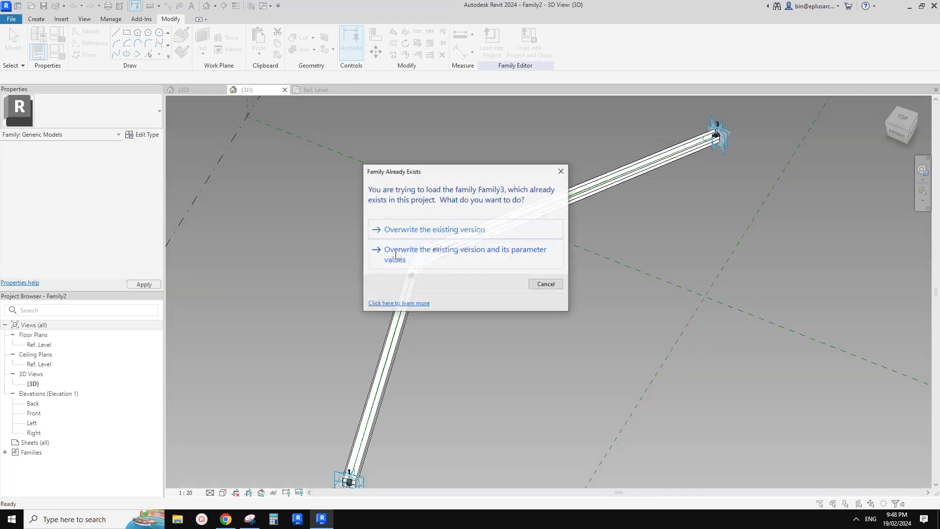
pyautogui.click(411, 223)
pyautogui.moveTo(469, 273); pyautogui.dragTo(474, 231, button='middle')
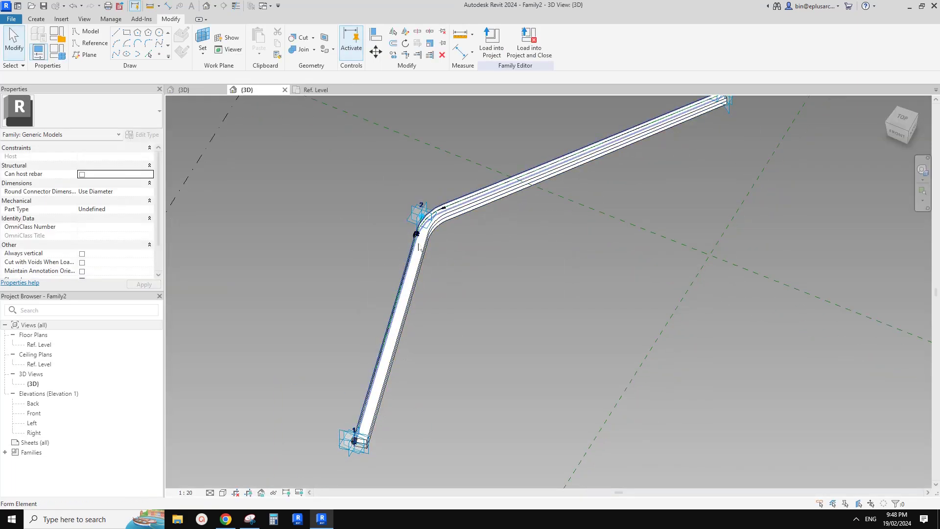
pyautogui.keyDown('shift'); pyautogui.moveTo(396, 331); pyautogui.dragTo(459, 289, button='middle'); pyautogui.keyUp('shift')
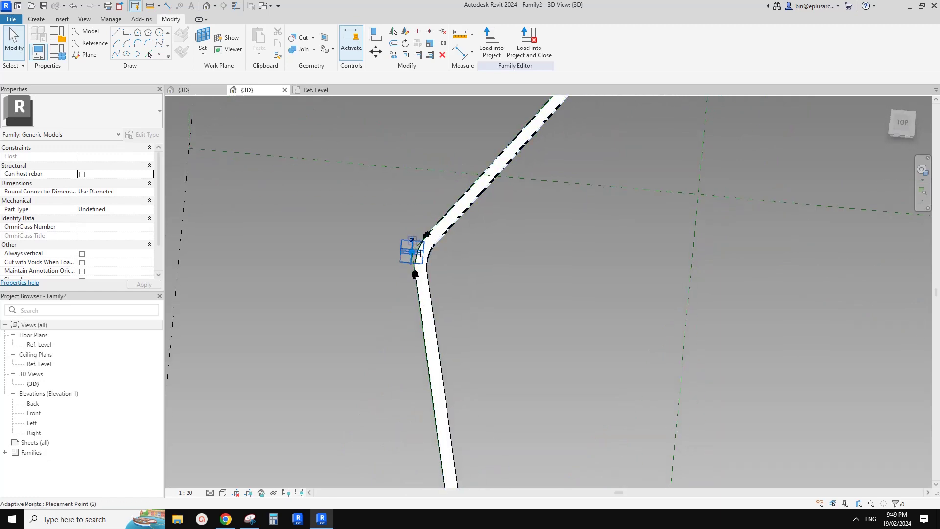
pyautogui.keyDown('shift'); pyautogui.moveTo(472, 215); pyautogui.dragTo(418, 258, button='middle'); pyautogui.keyUp('shift')
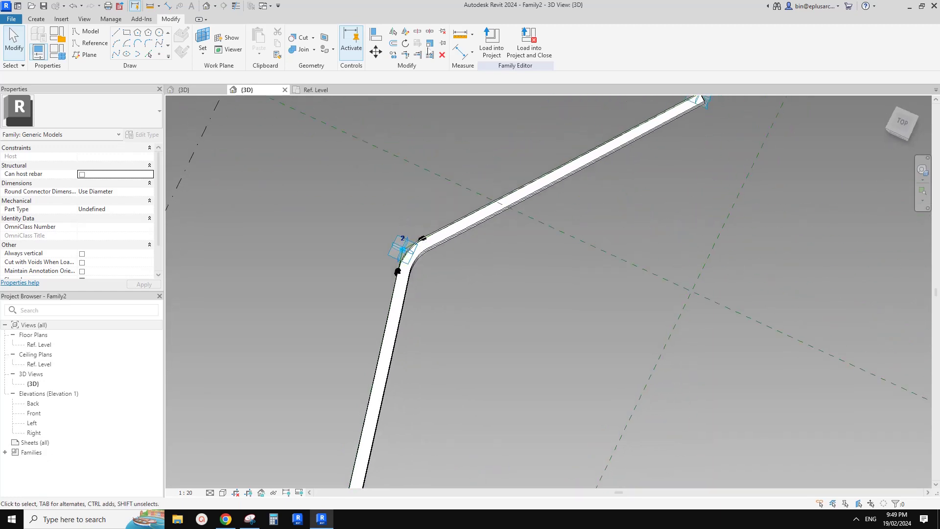
# Load Family2 into Family1, overwriting the existing version, and accept the warnings
pyautogui.click(492, 47)
pyautogui.click(406, 206)
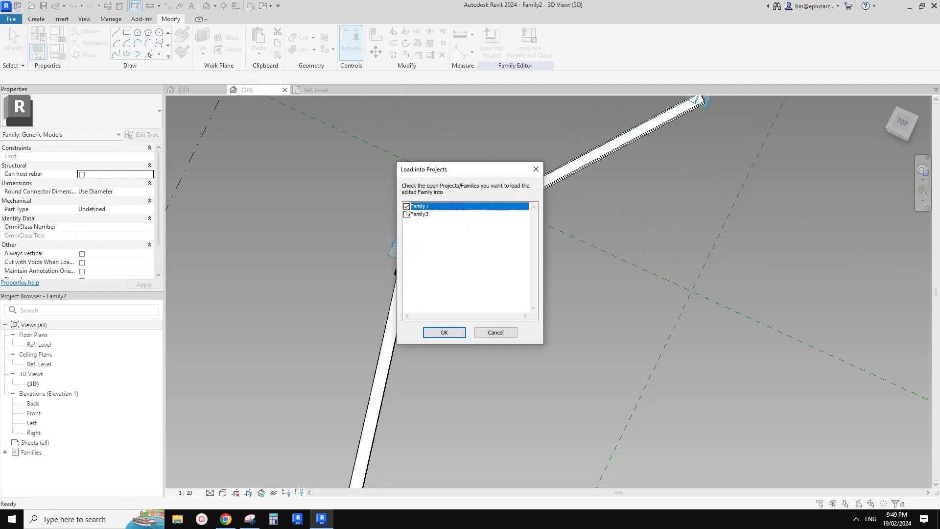
pyautogui.click(443, 332)
pyautogui.click(431, 224)
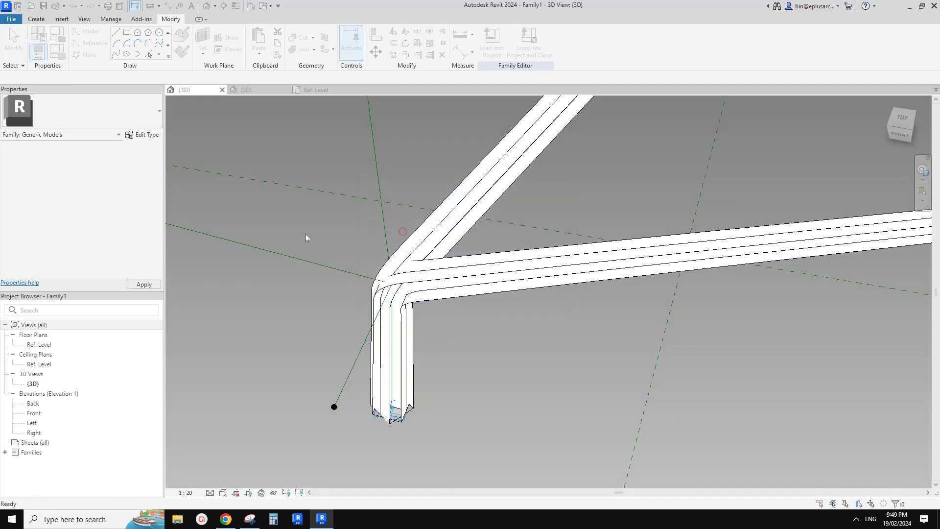
pyautogui.click(409, 228)
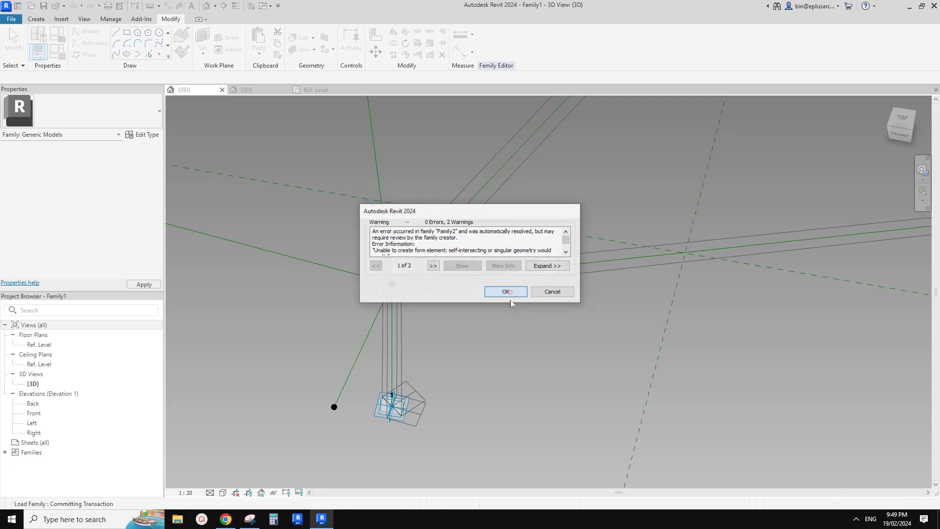
pyautogui.click(509, 293)
# Delete both Family2 components from the branching reference lines
pyautogui.keyDown('shift'); pyautogui.moveTo(486, 292); pyautogui.dragTo(427, 299, button='middle'); pyautogui.keyUp('shift')
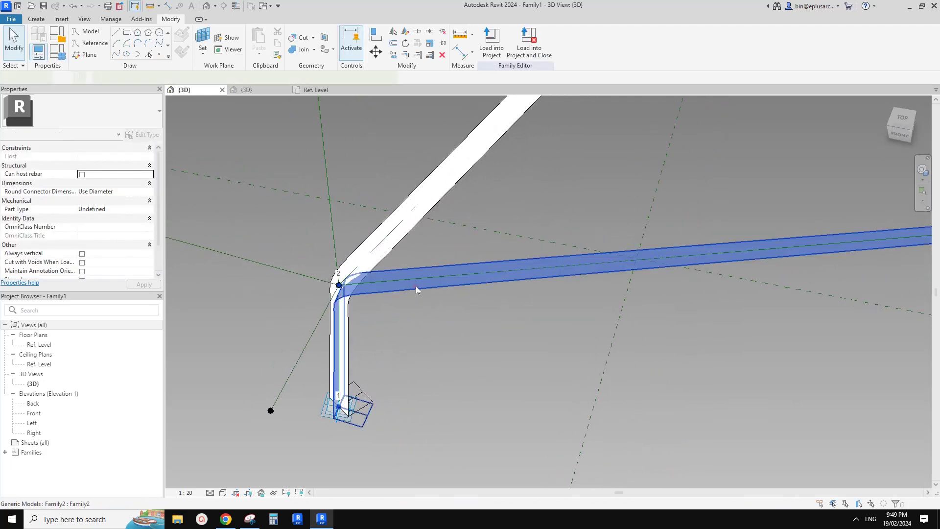
pyautogui.click(415, 286)
pyautogui.press('Delete')
pyautogui.click(389, 251)
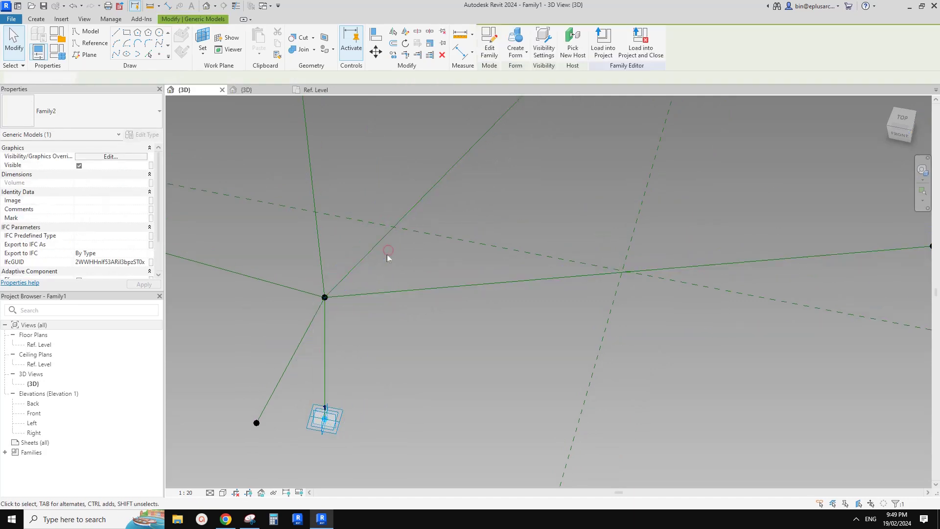
pyautogui.press('Delete')
# Try to place a Family2 component from the vertical reference line through the branching node onto one of the long branches
pyautogui.click(36, 19)
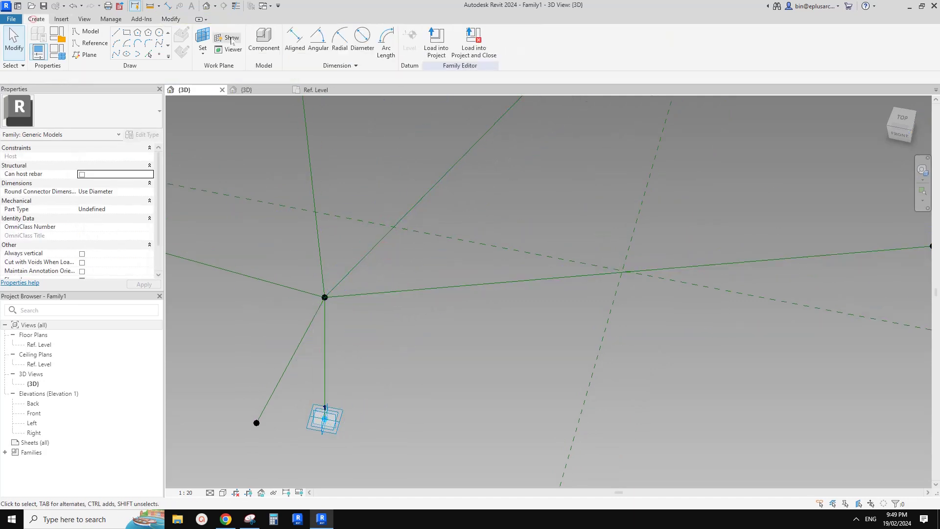
pyautogui.click(263, 42)
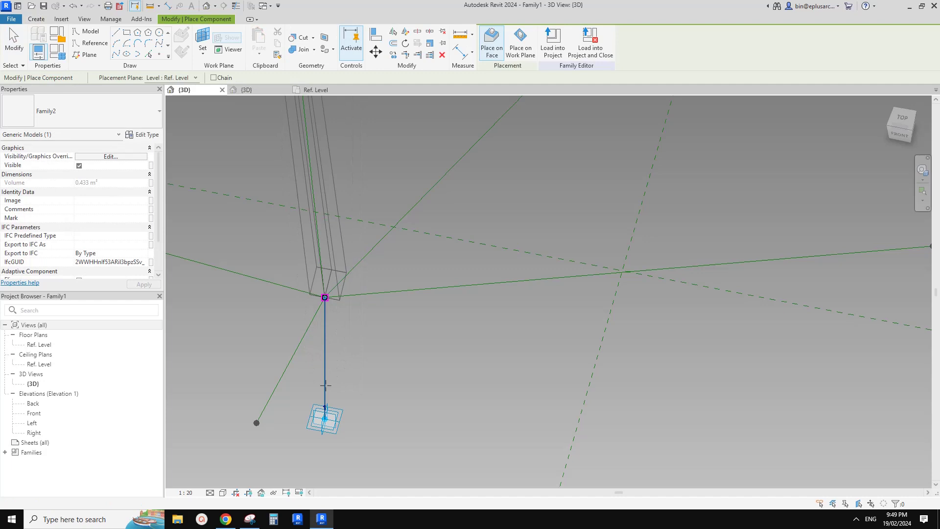
pyautogui.press('e')
pyautogui.click(325, 338)
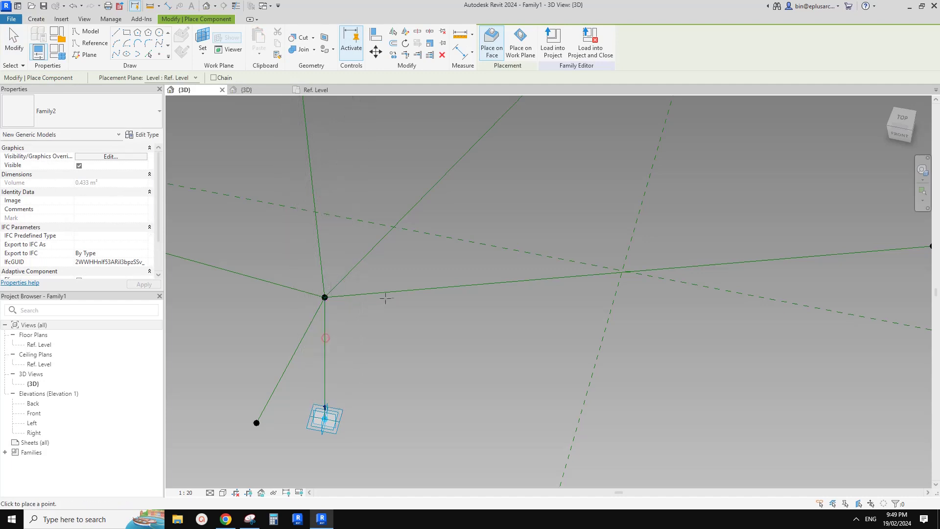
pyautogui.press('s')
pyautogui.press('e')
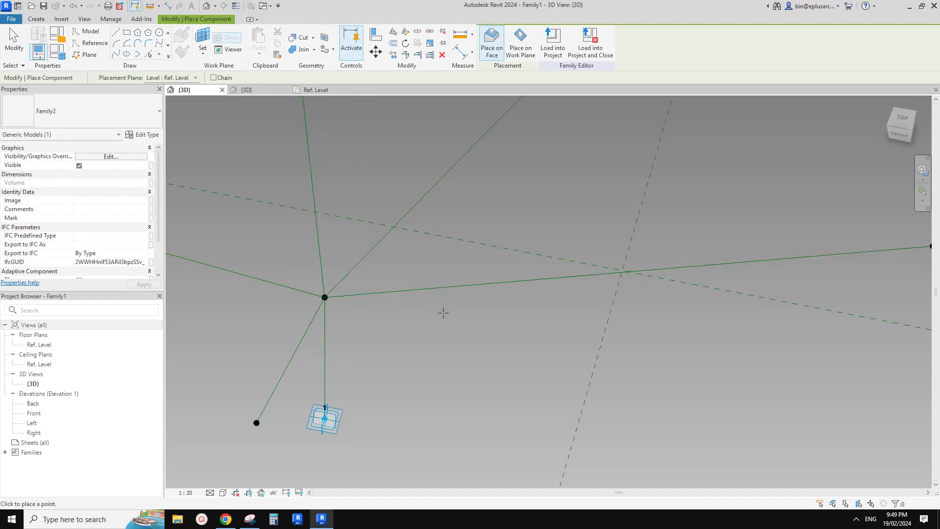
pyautogui.scroll(-2, 442, 312)
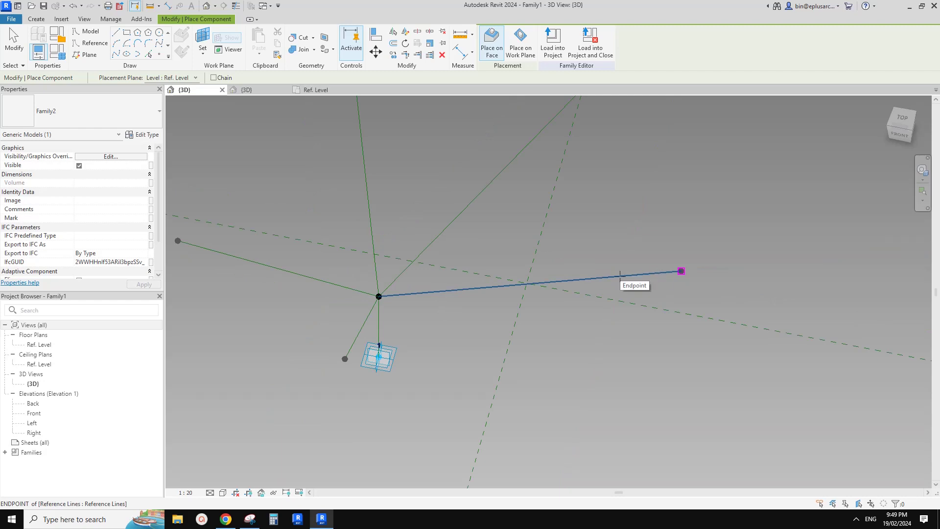
pyautogui.click(600, 278)
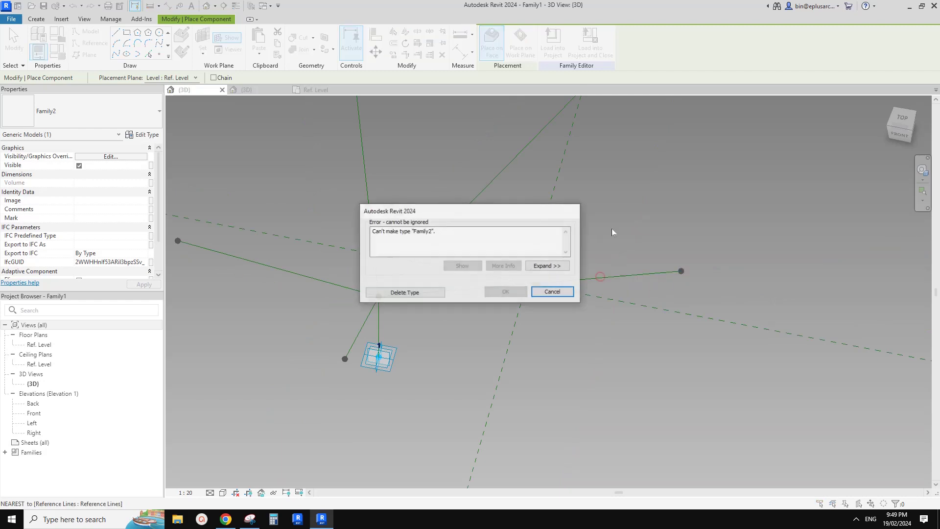
pyautogui.click(559, 292)
pyautogui.scroll(2, 433, 296)
pyautogui.press('Escape')
# Raise the reference point at the branching node to an offset of about 5382 mm above the placement point
pyautogui.moveTo(445, 259); pyautogui.dragTo(417, 269, button='middle')
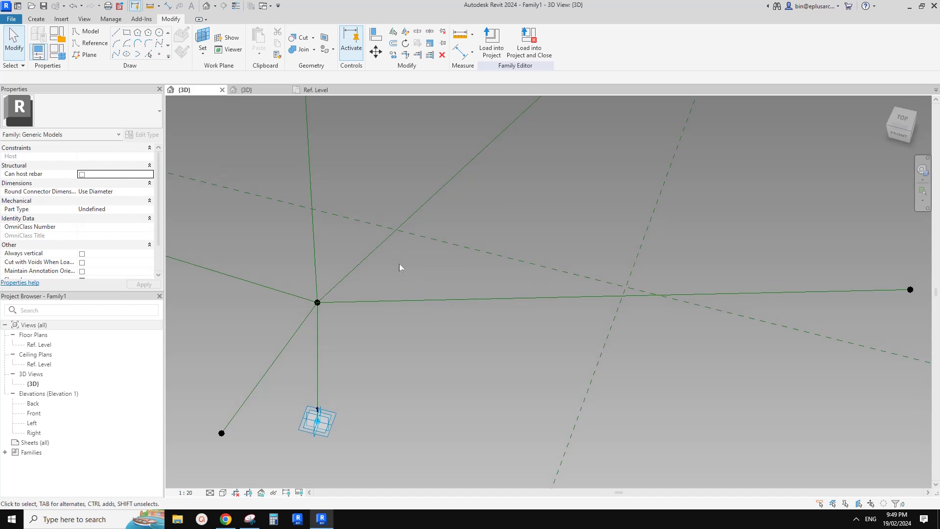
pyautogui.keyDown('shift'); pyautogui.moveTo(400, 271); pyautogui.dragTo(401, 250, button='middle'); pyautogui.keyUp('shift')
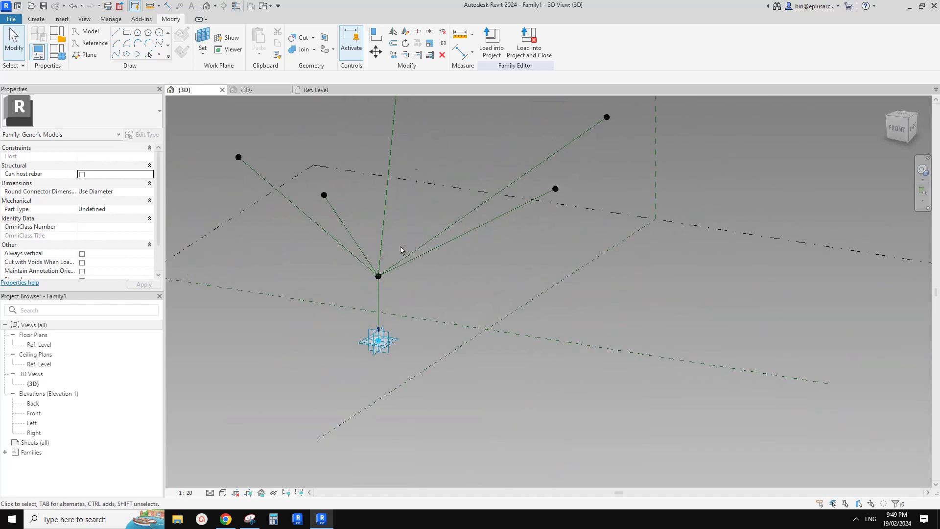
pyautogui.click(378, 276)
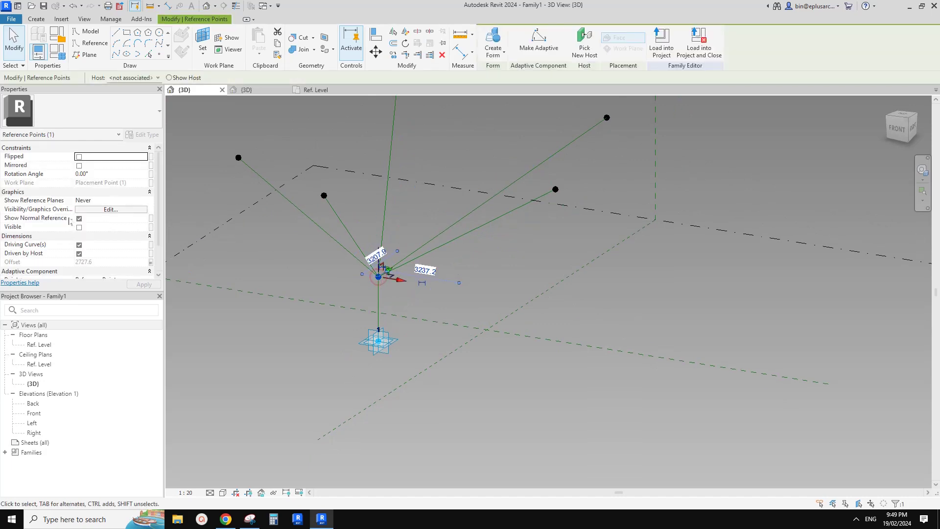
pyautogui.moveTo(380, 258); pyautogui.dragTo(380, 192)
pyautogui.keyDown('shift'); pyautogui.moveTo(404, 208); pyautogui.dragTo(408, 250, button='middle'); pyautogui.keyUp('shift')
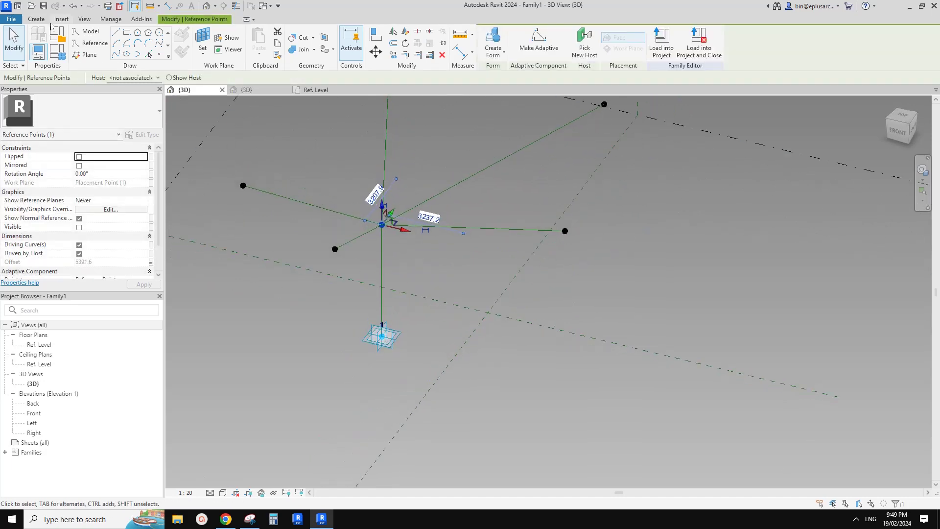
# Place a Family2 component up the vertical reference line, through the branching node and along a branch to its end point, and temporarily hide it
pyautogui.click(36, 17)
pyautogui.click(275, 39)
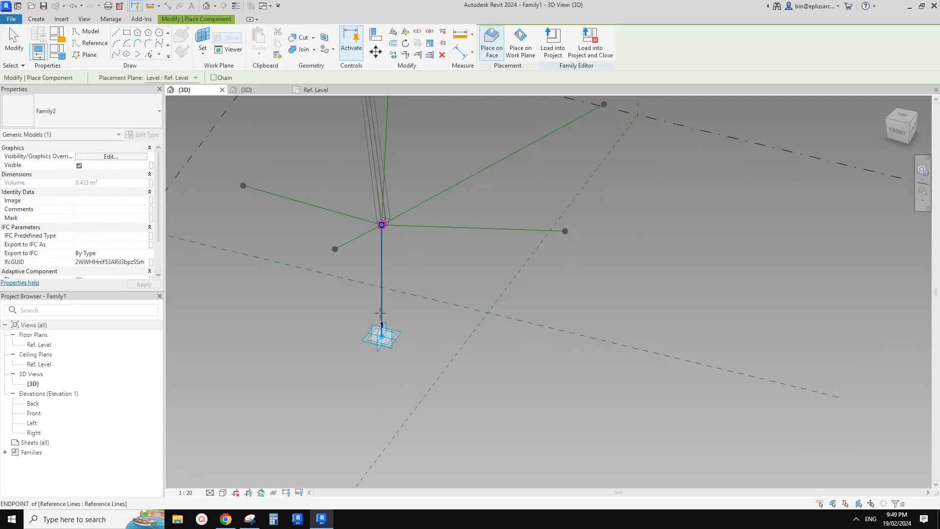
pyautogui.click(380, 313)
pyautogui.click(383, 246)
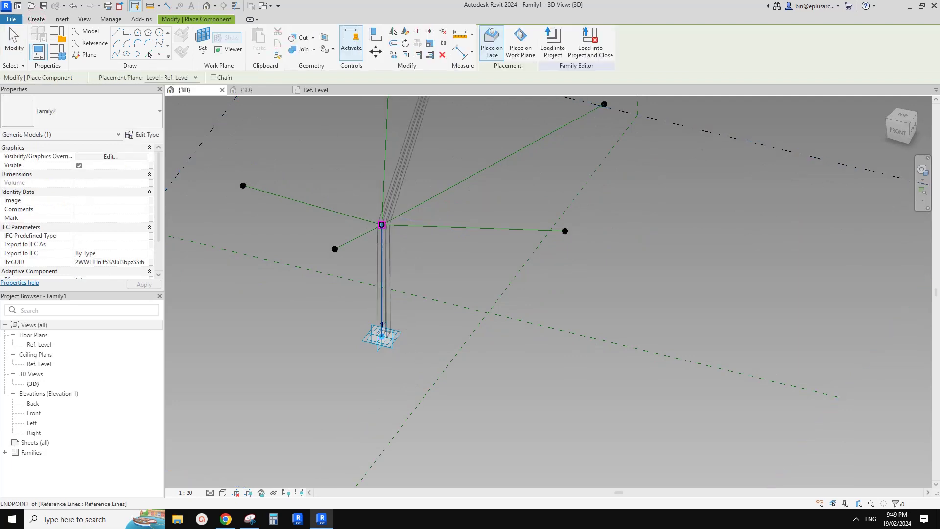
pyautogui.click(381, 225)
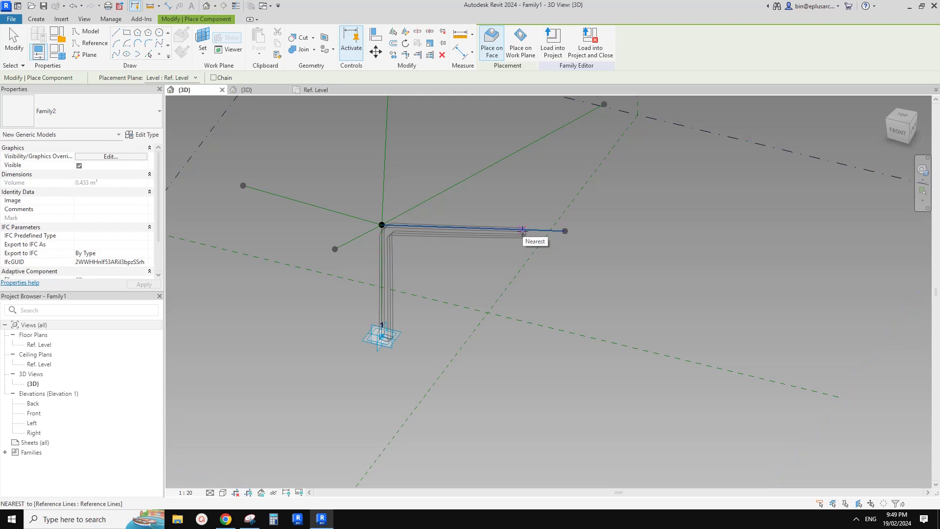
pyautogui.click(564, 230)
pyautogui.keyDown('shift'); pyautogui.moveTo(474, 243); pyautogui.dragTo(398, 268, button='middle'); pyautogui.keyUp('shift')
pyautogui.press('Escape')
pyautogui.click(396, 254)
pyautogui.press('h')
pyautogui.press('h')
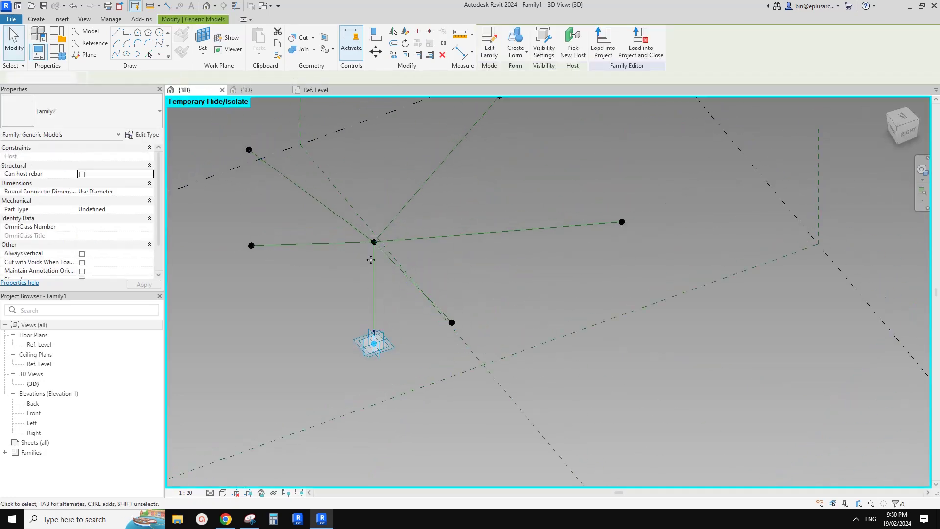
# Try to place another Family2 component along the vertical reference line and the longer neighbouring branch
pyautogui.click(37, 18)
pyautogui.click(270, 44)
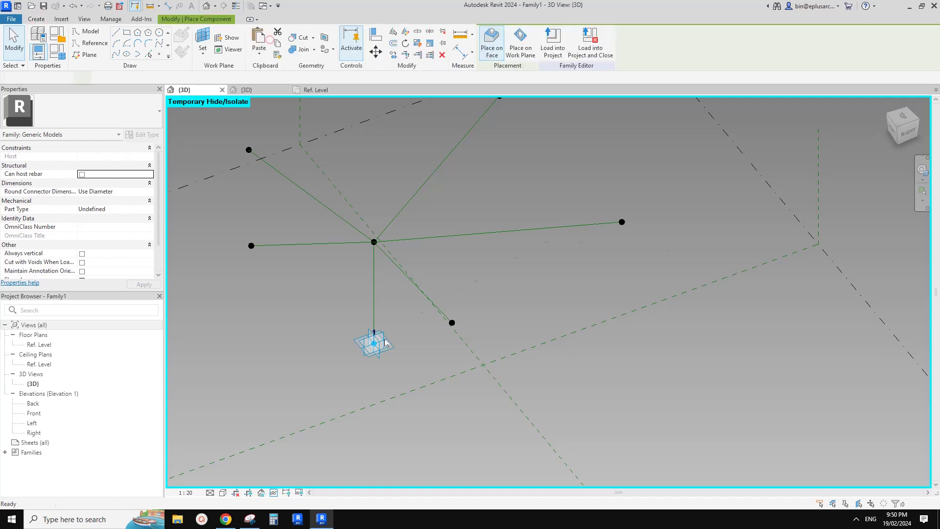
pyautogui.click(373, 257)
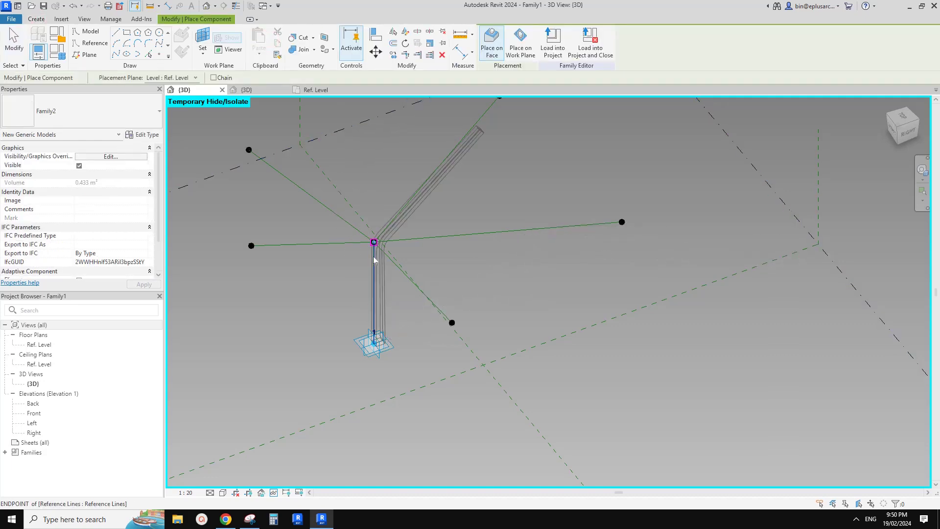
pyautogui.click(540, 240)
pyautogui.click(553, 291)
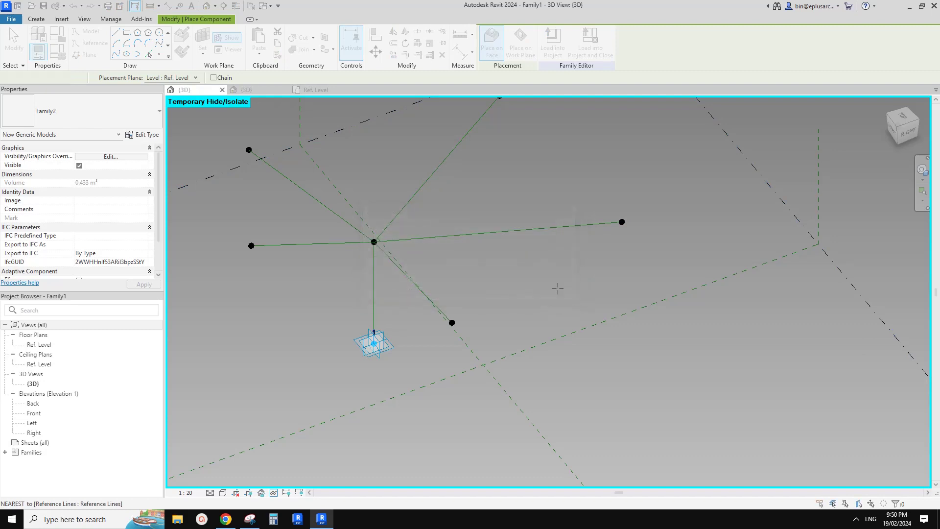
pyautogui.scroll(-6, 523, 278)
pyautogui.keyDown('shift'); pyautogui.moveTo(524, 278); pyautogui.dragTo(478, 342, button='middle'); pyautogui.keyUp('shift')
pyautogui.scroll(2, 566, 281)
pyautogui.press('Escape')
# Move the long branch's end reference point closer to the branching node to shorten that branch
pyautogui.scroll(-2, 566, 281)
pyautogui.scroll(2, 522, 274)
pyautogui.keyDown('shift'); pyautogui.moveTo(522, 274); pyautogui.dragTo(553, 313, button='middle'); pyautogui.keyUp('shift')
pyautogui.click(563, 267)
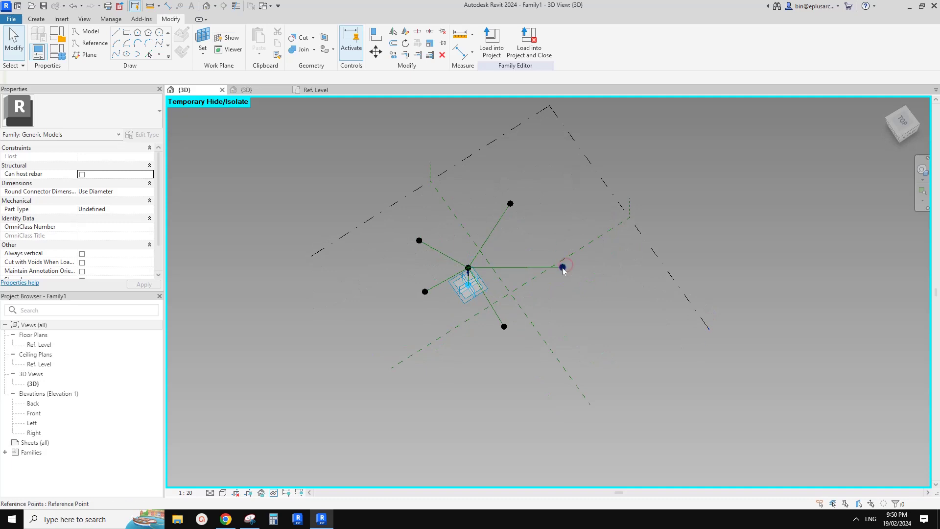
pyautogui.scroll(2, 562, 267)
pyautogui.moveTo(578, 271); pyautogui.dragTo(508, 272)
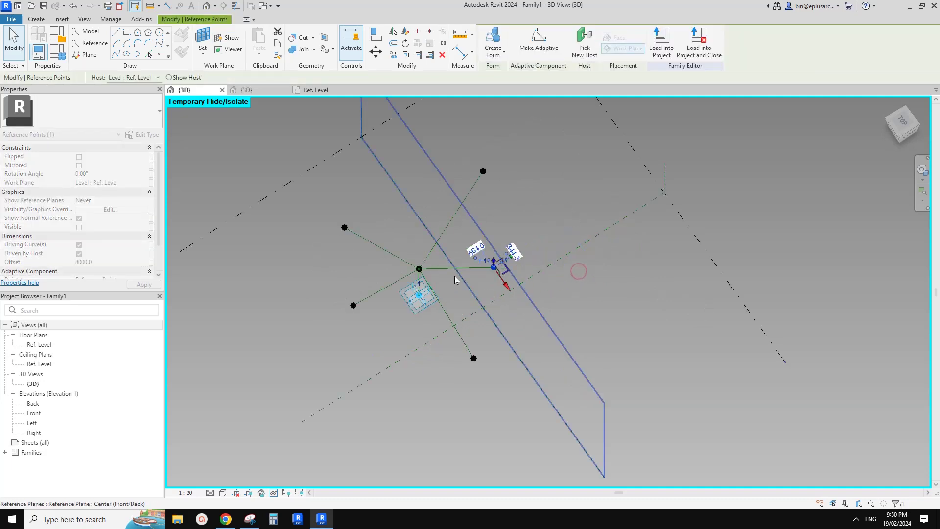
pyautogui.click(454, 276)
pyautogui.scroll(1, 454, 276)
# Place a Family2 component along the vertical line and the shortened branch, and restore the temporarily hidden component
pyautogui.keyDown('shift'); pyautogui.moveTo(357, 253); pyautogui.dragTo(191, 70, button='middle'); pyautogui.keyUp('shift')
pyautogui.click(36, 18)
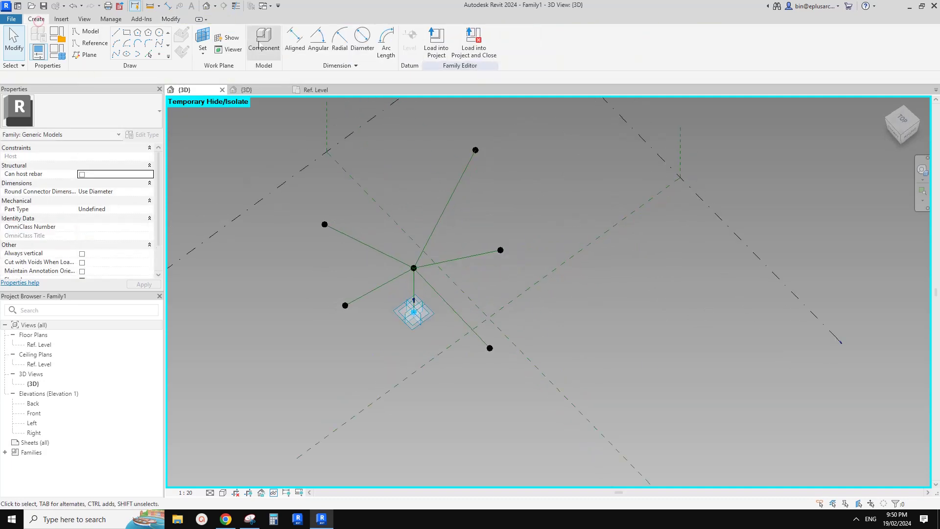
pyautogui.click(263, 42)
pyautogui.click(413, 268)
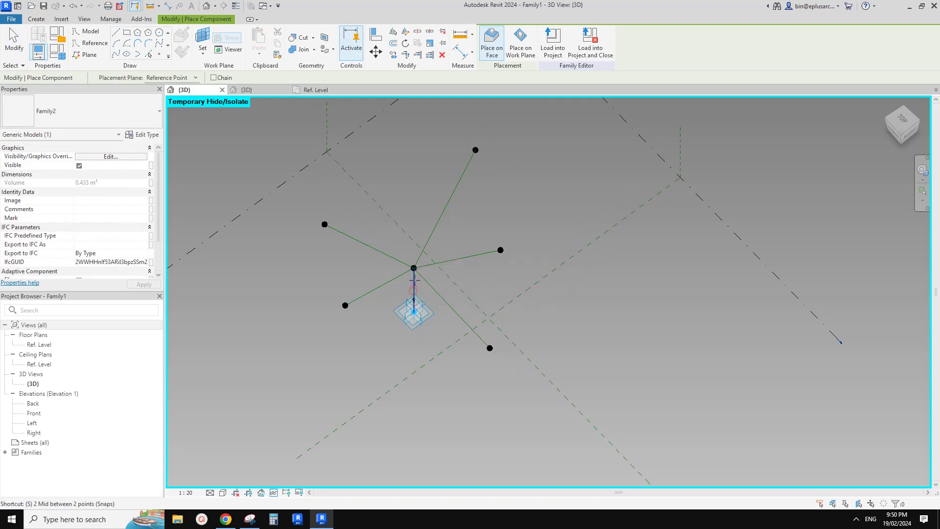
pyautogui.click(501, 250)
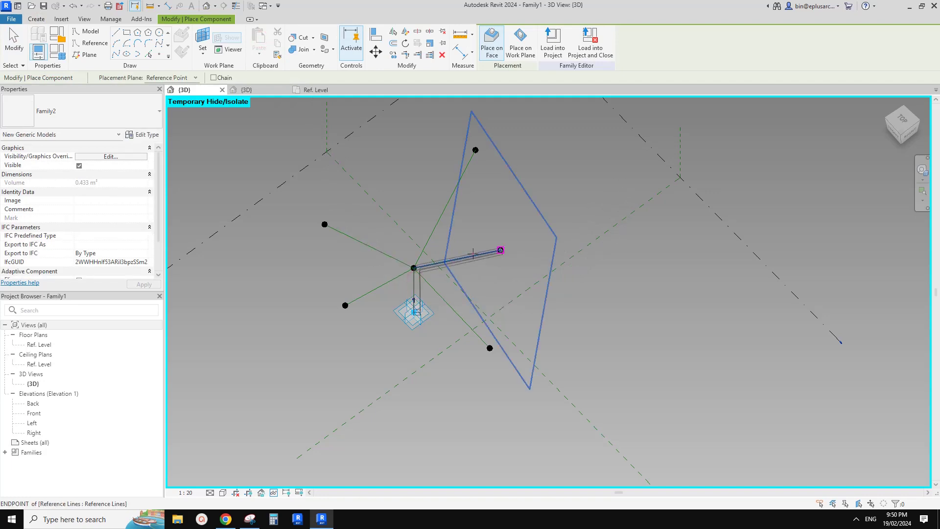
pyautogui.press('Escape')
pyautogui.scroll(1, 430, 268)
pyautogui.press('h')
pyautogui.press('r')
pyautogui.scroll(4, 430, 268)
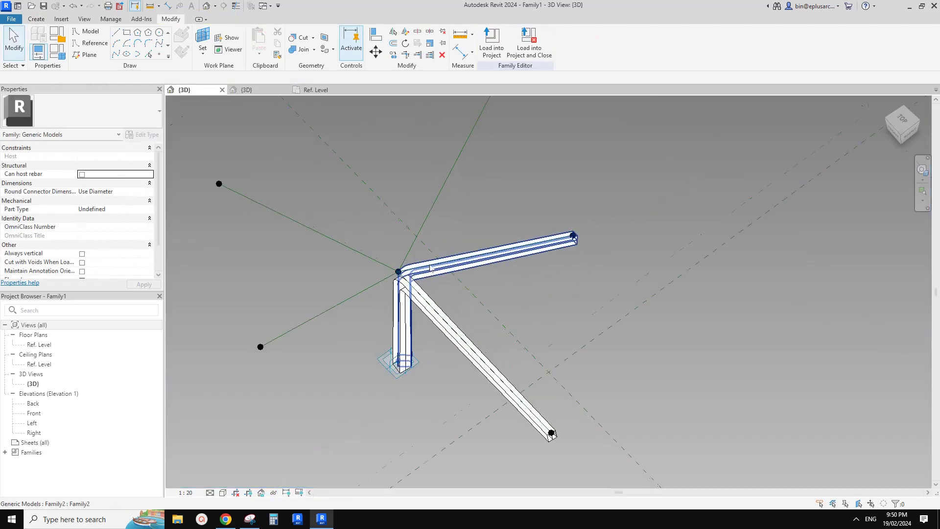
# Examine how the two placed Family2 components meet at the node, the base and the branch ends from several angles
pyautogui.keyDown('shift'); pyautogui.moveTo(480, 252); pyautogui.dragTo(519, 234, button='middle'); pyautogui.keyUp('shift')
pyautogui.scroll(3, 453, 269)
pyautogui.click(412, 288)
pyautogui.keyDown('shift'); pyautogui.moveTo(412, 288); pyautogui.dragTo(387, 239, button='middle'); pyautogui.keyUp('shift')
pyautogui.click(387, 239)
pyautogui.click(466, 223)
pyautogui.keyDown('shift'); pyautogui.moveTo(458, 217); pyautogui.dragTo(558, 308, button='middle'); pyautogui.keyUp('shift')
pyautogui.scroll(2, 548, 307)
pyautogui.click(547, 307)
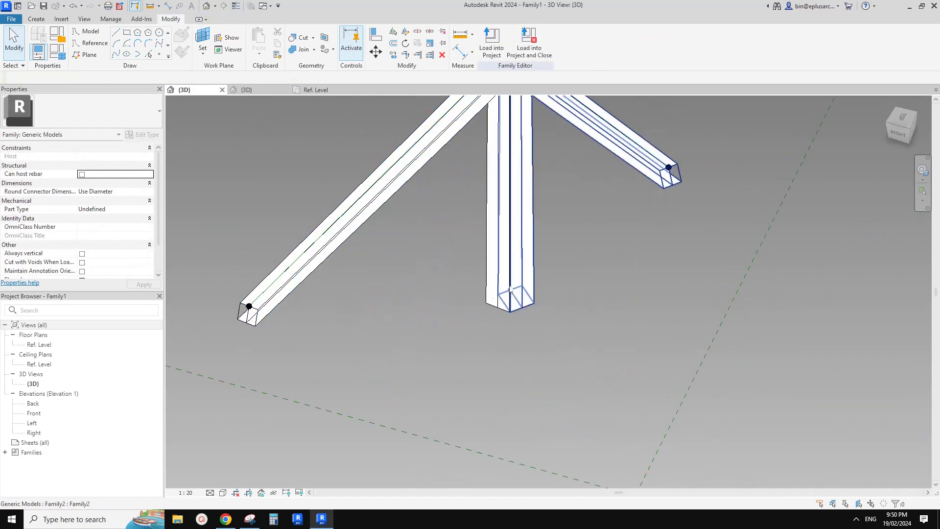
pyautogui.moveTo(484, 177); pyautogui.dragTo(492, 365, button='middle')
pyautogui.scroll(-2, 492, 365)
pyautogui.moveTo(477, 311); pyautogui.dragTo(549, 401, button='middle')
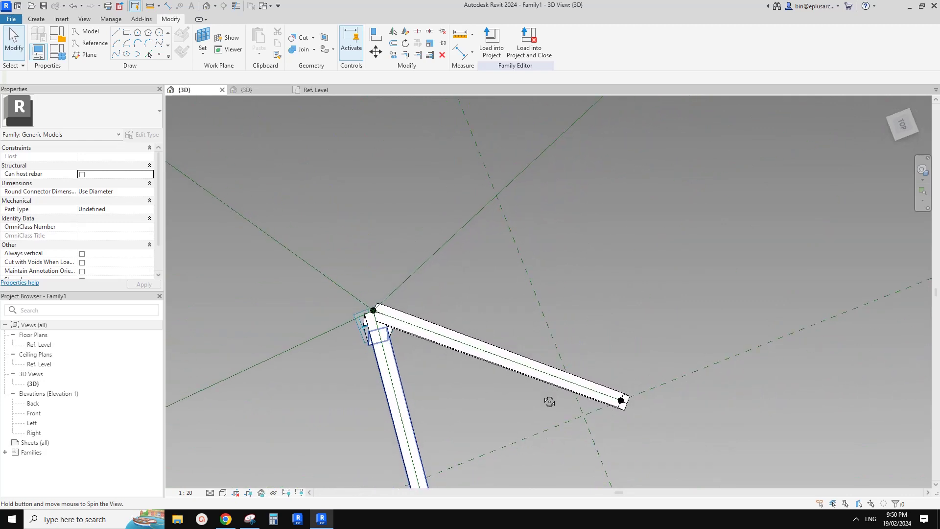
pyautogui.click(535, 390)
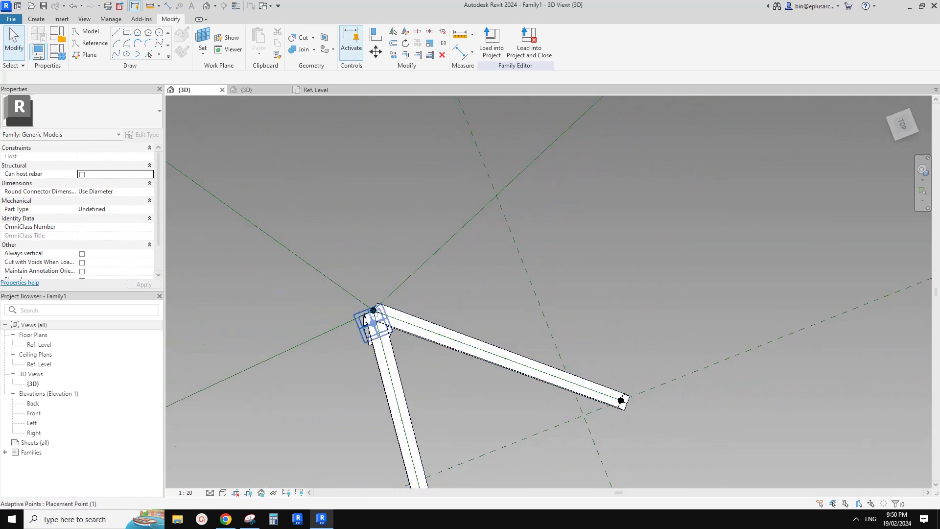
# Temporarily hide both placed Family2 components so only the branching reference lines remain
pyautogui.keyDown('shift'); pyautogui.moveTo(373, 323); pyautogui.dragTo(424, 298, button='middle'); pyautogui.keyUp('shift')
pyautogui.click(425, 274)
pyautogui.press('h')
pyautogui.press('h')
pyautogui.click(402, 273)
pyautogui.press('h')
pyautogui.press('h')
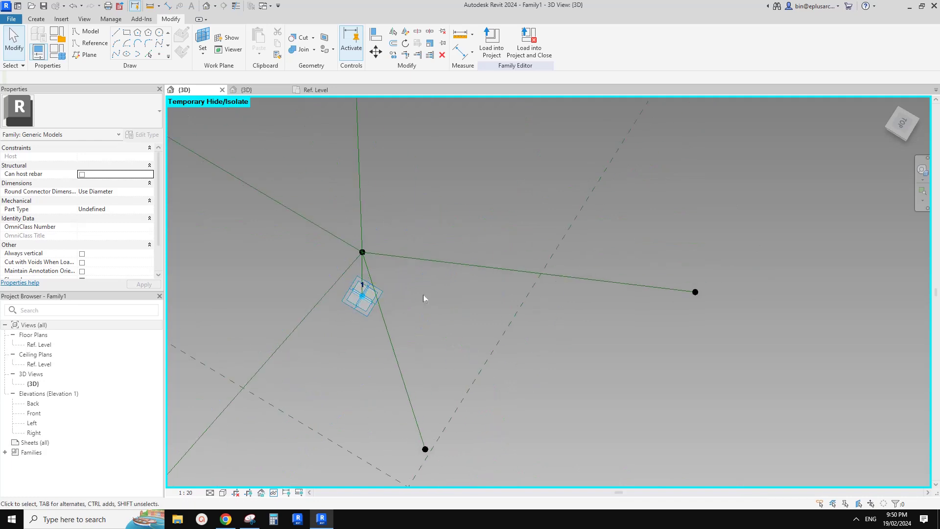
# Place a Family2 component along the vertical line and the long free branch whose end point is in view, and temporarily hide it
pyautogui.click(37, 19)
pyautogui.click(264, 42)
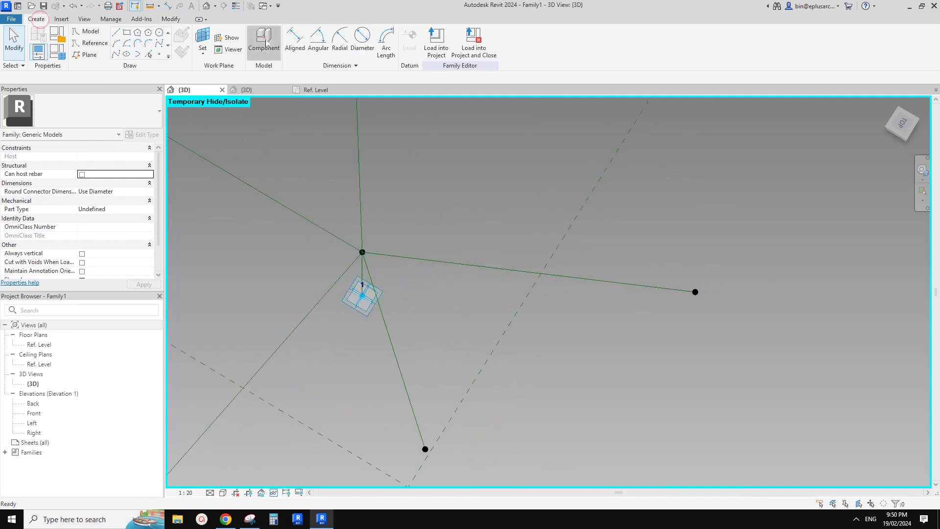
pyautogui.press('Tab')
pyautogui.press('Tab')
pyautogui.press('Tab')
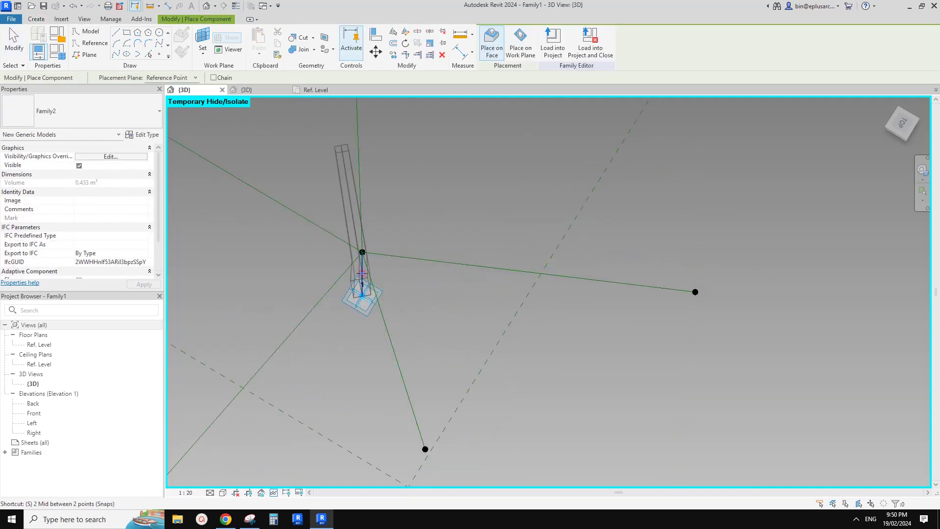
pyautogui.click(362, 273)
pyautogui.click(542, 272)
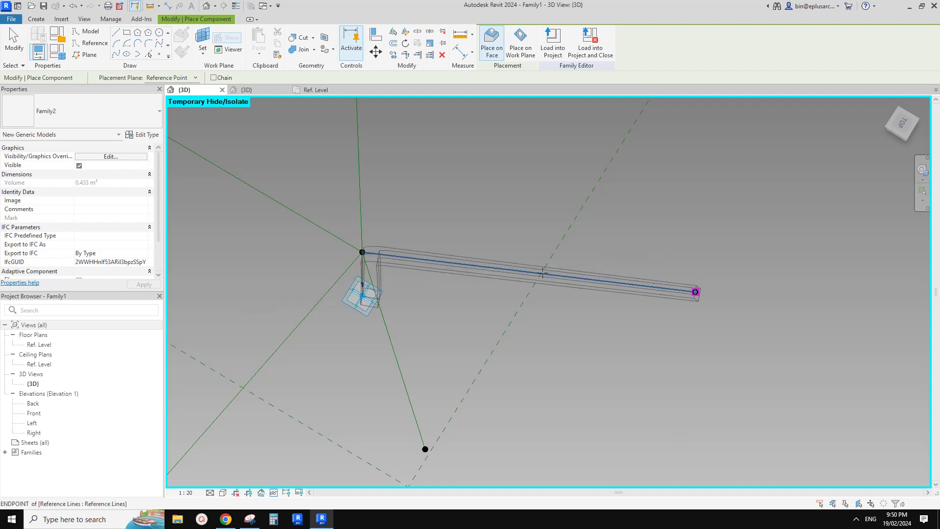
pyautogui.press('Escape')
pyautogui.click(409, 263)
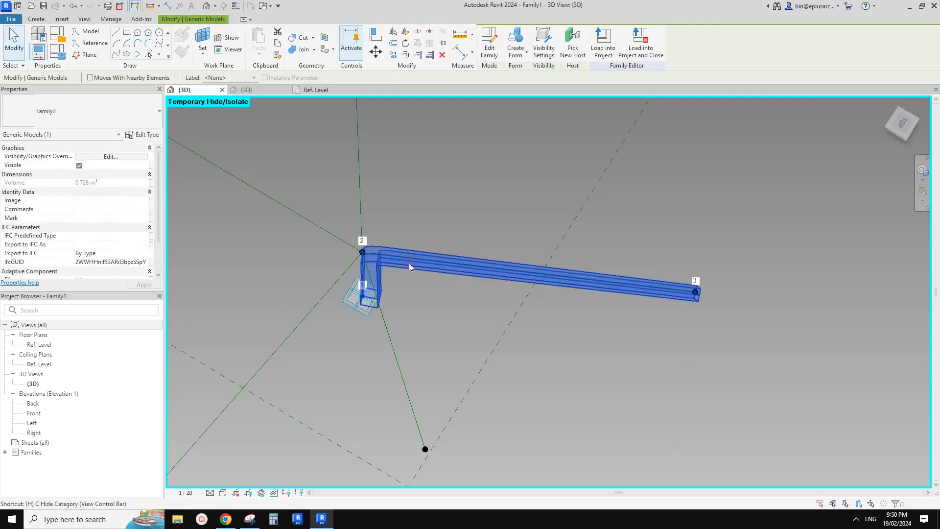
pyautogui.press('Delete')
# Place a Family2 component along the vertical line and the next free branch, and temporarily hide it
pyautogui.click(40, 21)
pyautogui.click(263, 43)
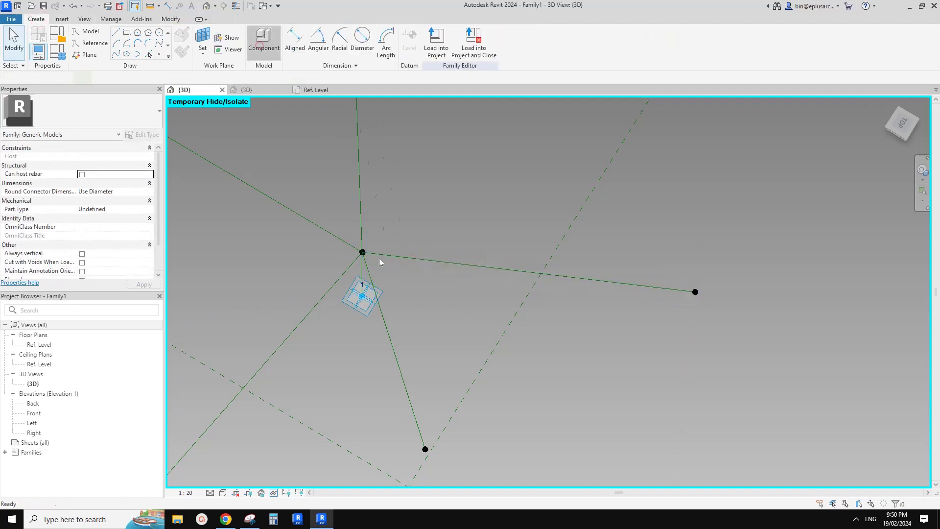
pyautogui.click(362, 254)
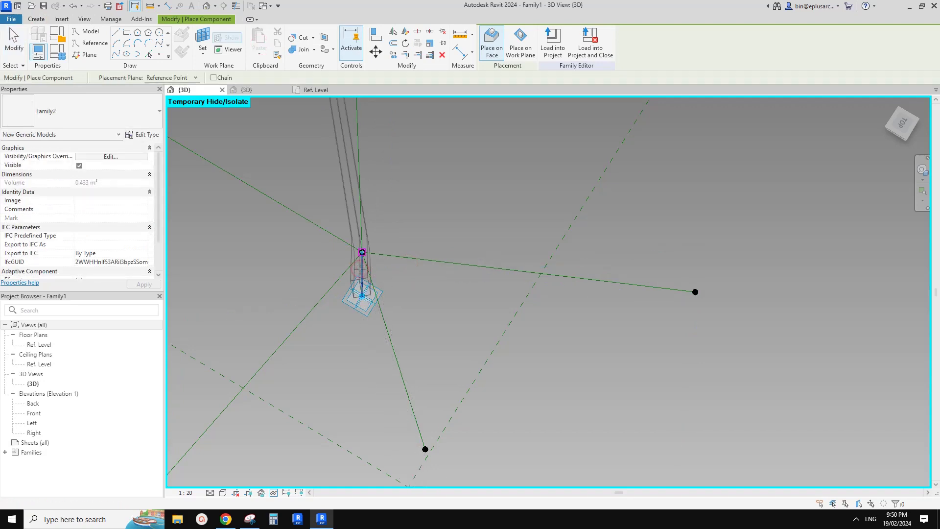
pyautogui.click(360, 200)
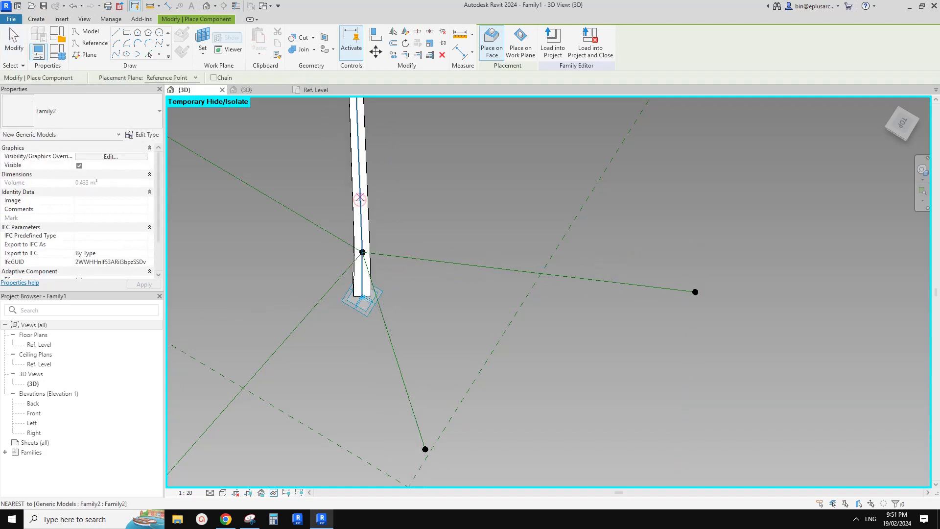
pyautogui.press('Escape')
pyautogui.press('Escape')
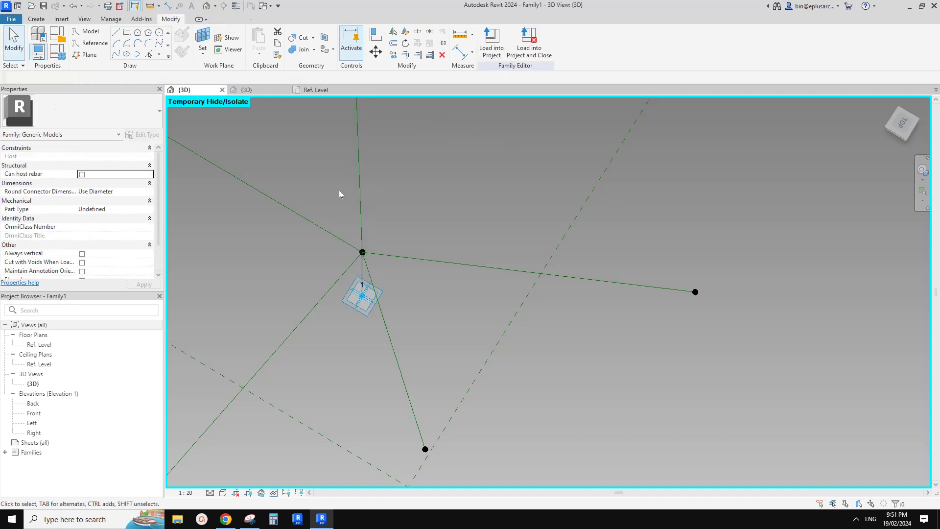
# Place a Family2 component along the vertical line and the last free branch, and reset the temporary hide to show all components
pyautogui.click(282, 46)
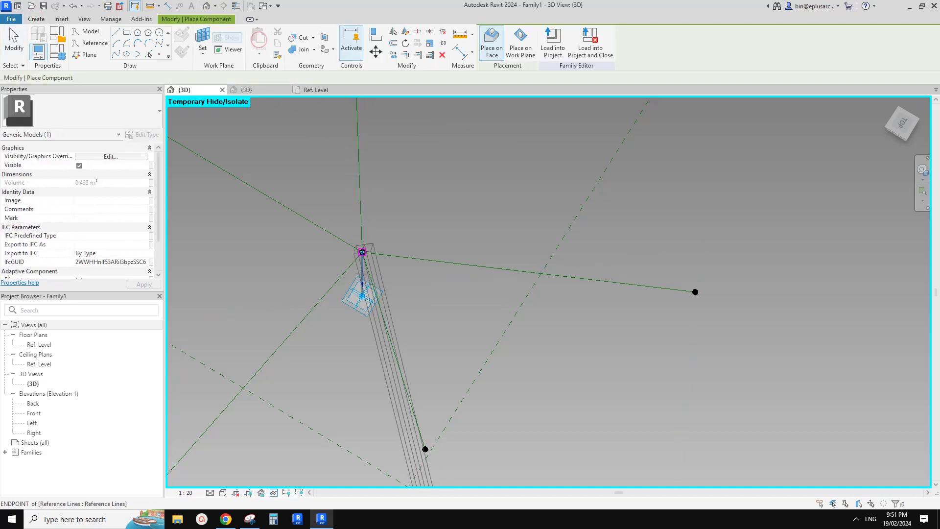
pyautogui.click(362, 252)
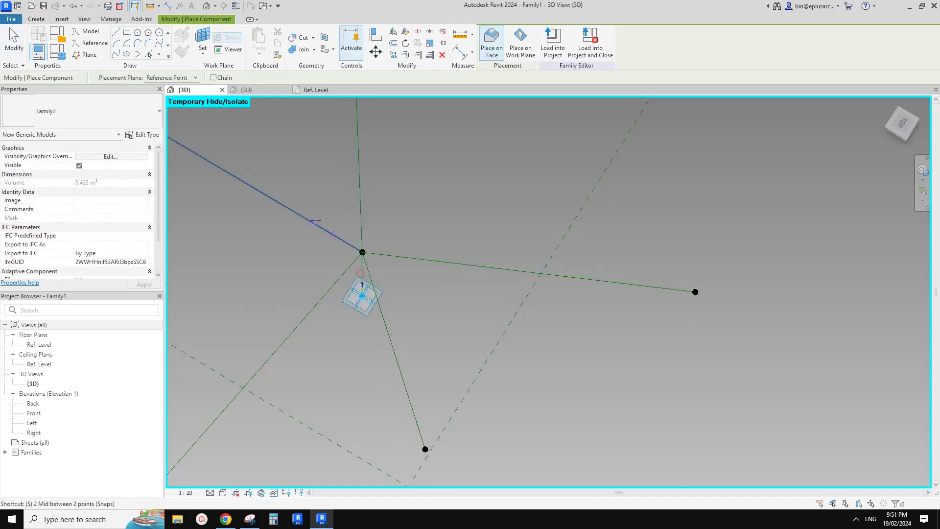
pyautogui.click(310, 220)
pyautogui.press('Escape')
pyautogui.press('Escape')
pyautogui.press('h')
pyautogui.press('r')
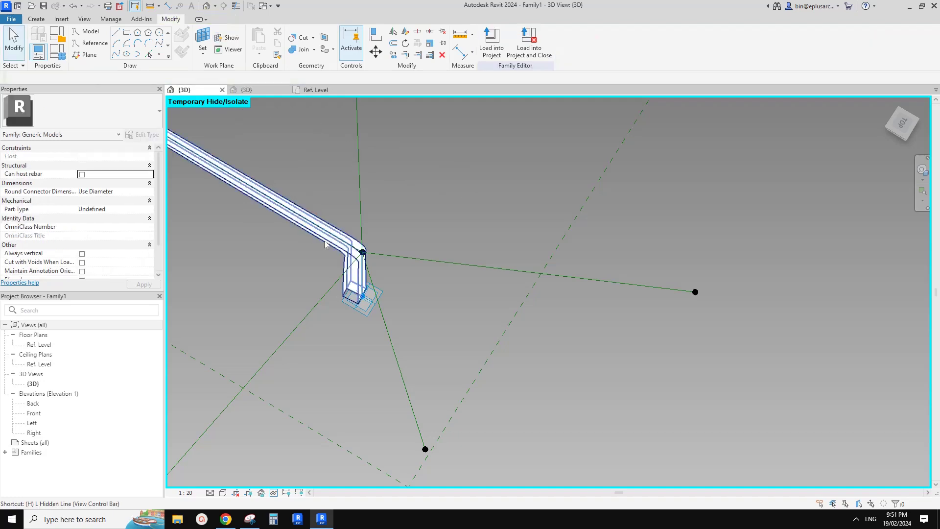
# Inspect how the five Family2 components meet at the branching node and overlap along the trunk
pyautogui.scroll(-6, 334, 241)
pyautogui.keyDown('shift'); pyautogui.moveTo(336, 220); pyautogui.dragTo(338, 202, button='middle'); pyautogui.keyUp('shift')
pyautogui.scroll(4, 376, 292)
pyautogui.keyDown('shift'); pyautogui.moveTo(369, 250); pyautogui.dragTo(316, 245, button='middle'); pyautogui.keyUp('shift')
pyautogui.scroll(3, 356, 267)
pyautogui.scroll(3, 358, 227)
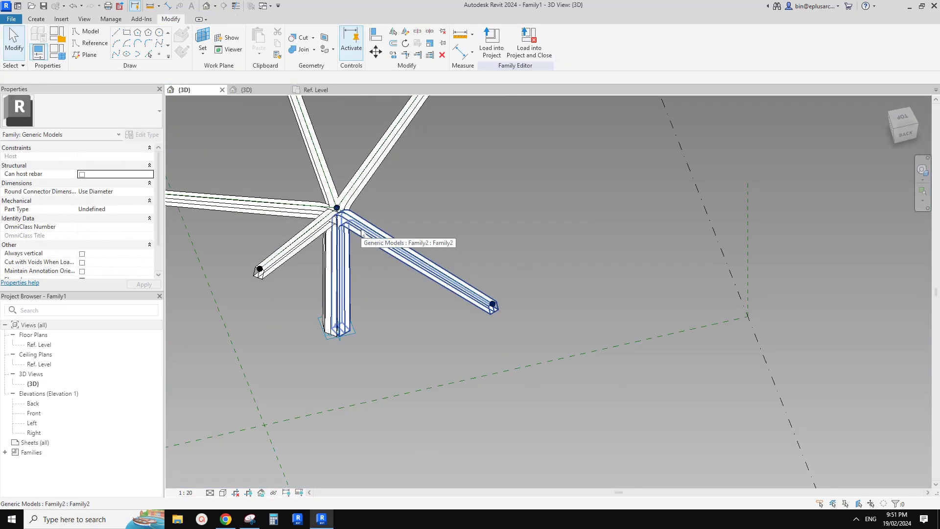
pyautogui.click(358, 227)
pyautogui.press('Escape')
# Check the reference photos of the branching column in the Chrome document, return to Revit and examine the overlapping trunk components
pyautogui.click(226, 519)
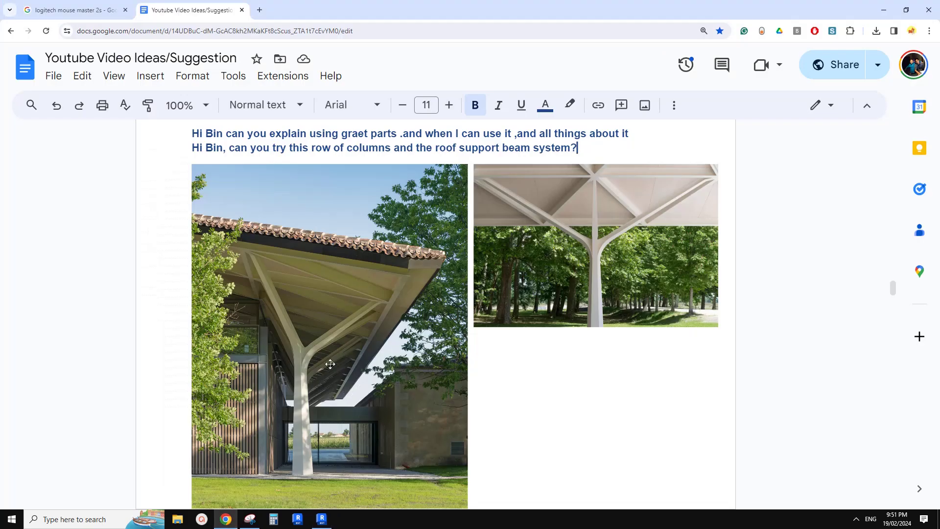
pyautogui.click(321, 518)
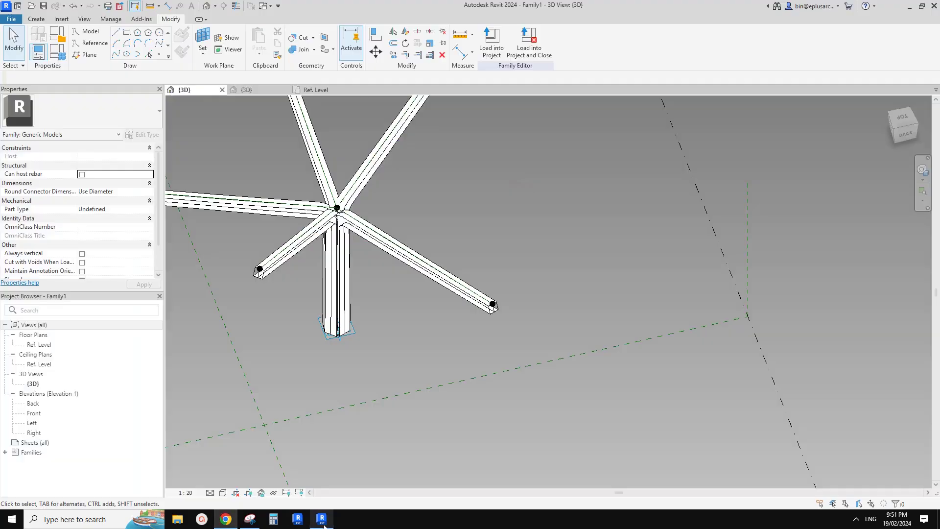
pyautogui.keyDown('shift'); pyautogui.moveTo(371, 357); pyautogui.dragTo(305, 208, button='middle'); pyautogui.keyUp('shift')
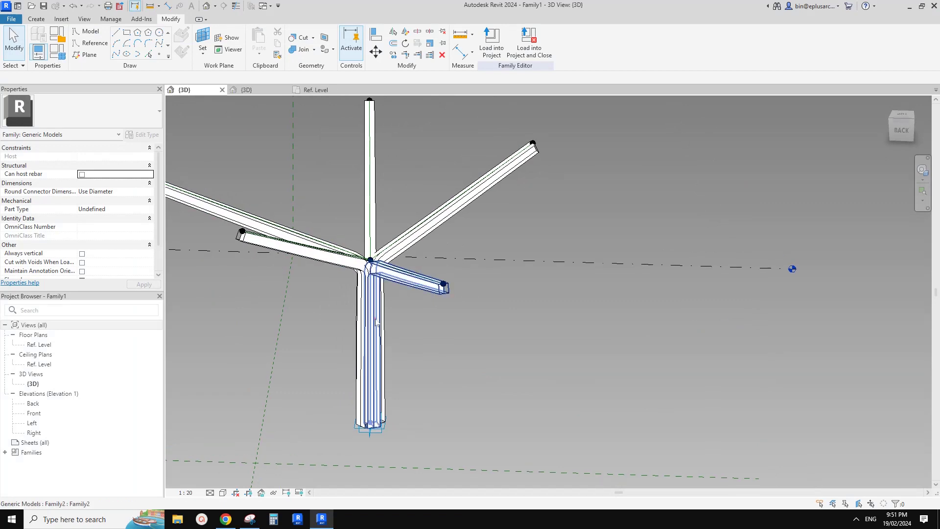
pyautogui.click(380, 361)
pyautogui.keyDown('shift'); pyautogui.moveTo(380, 361); pyautogui.dragTo(427, 327, button='middle'); pyautogui.keyUp('shift')
pyautogui.moveTo(377, 384); pyautogui.dragTo(324, 326)
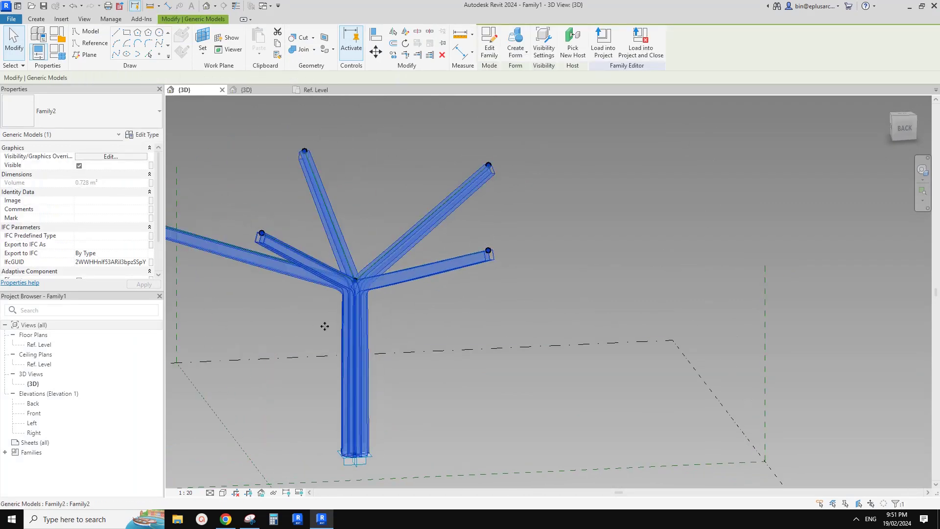
pyautogui.scroll(-1, 113, 230)
pyautogui.click(283, 296)
# Select a Family2 component in Family1, switch to the Family2 model and examine the Family3 profile at its adaptive point 1
pyautogui.click(363, 315)
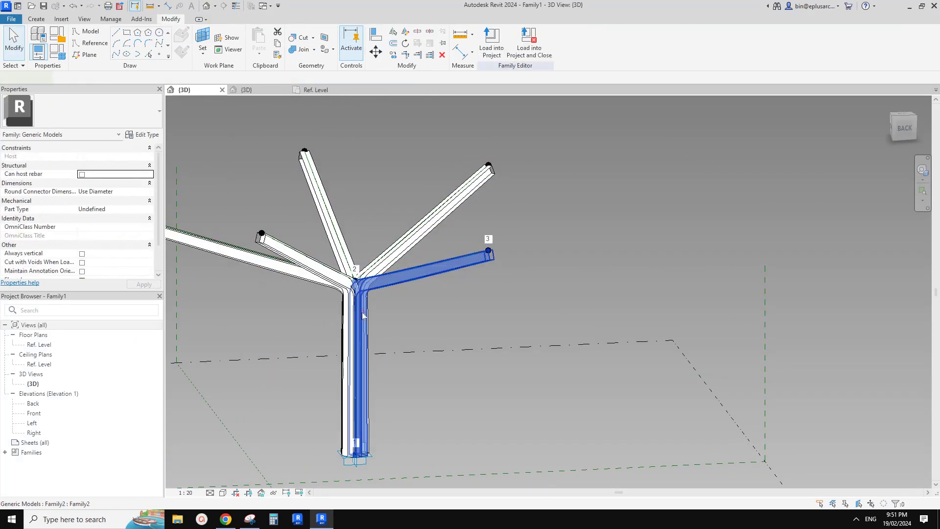
pyautogui.moveTo(373, 316); pyautogui.dragTo(394, 262, button='middle')
pyautogui.scroll(-1, 110, 232)
pyautogui.scroll(-1, 112, 234)
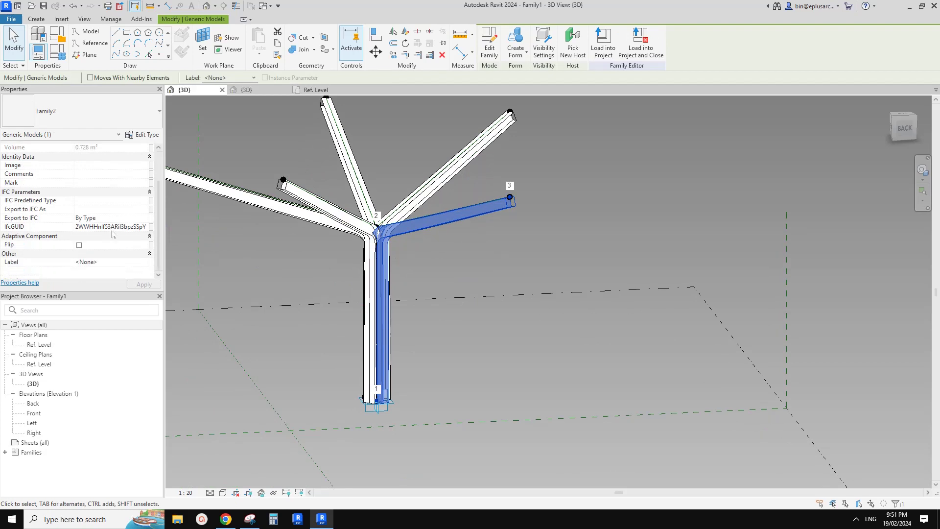
pyautogui.click(257, 90)
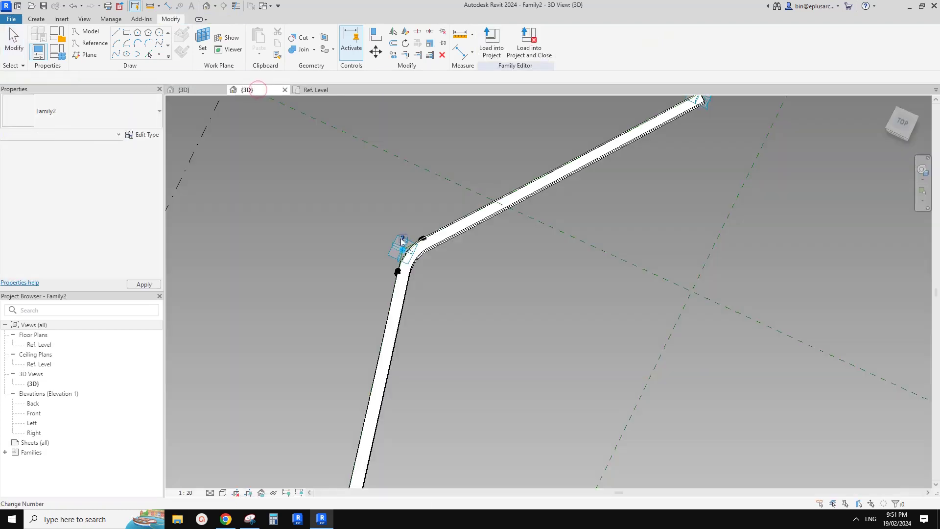
pyautogui.moveTo(411, 266); pyautogui.dragTo(369, 220, button='middle')
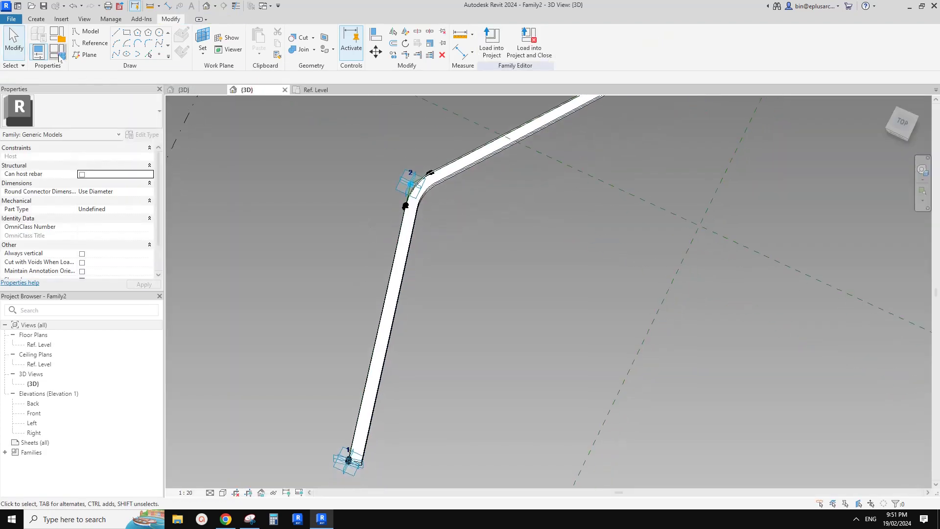
pyautogui.click(59, 58)
pyautogui.press('Escape')
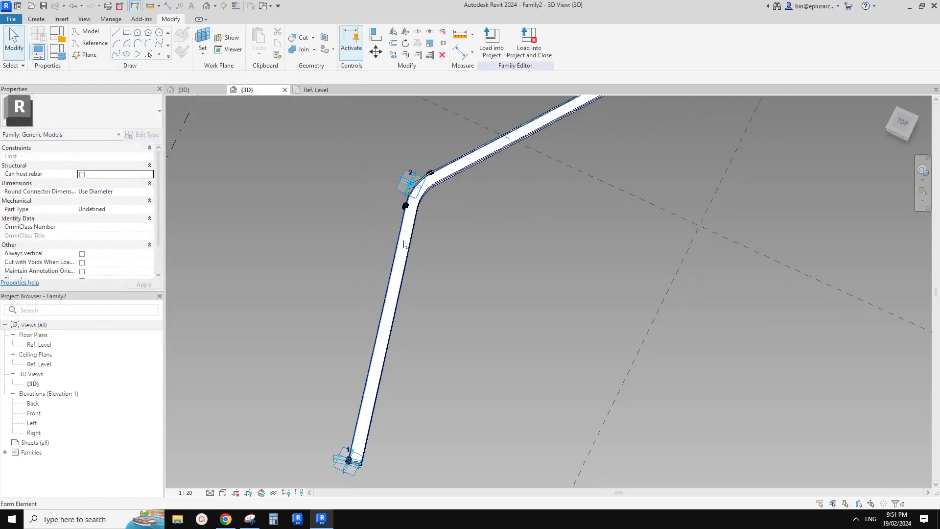
pyautogui.scroll(3, 359, 471)
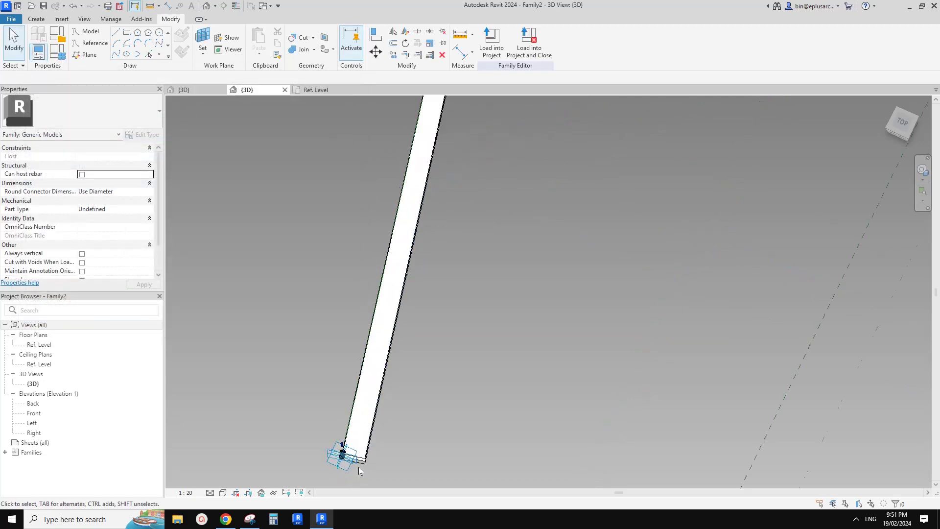
pyautogui.scroll(2, 363, 452)
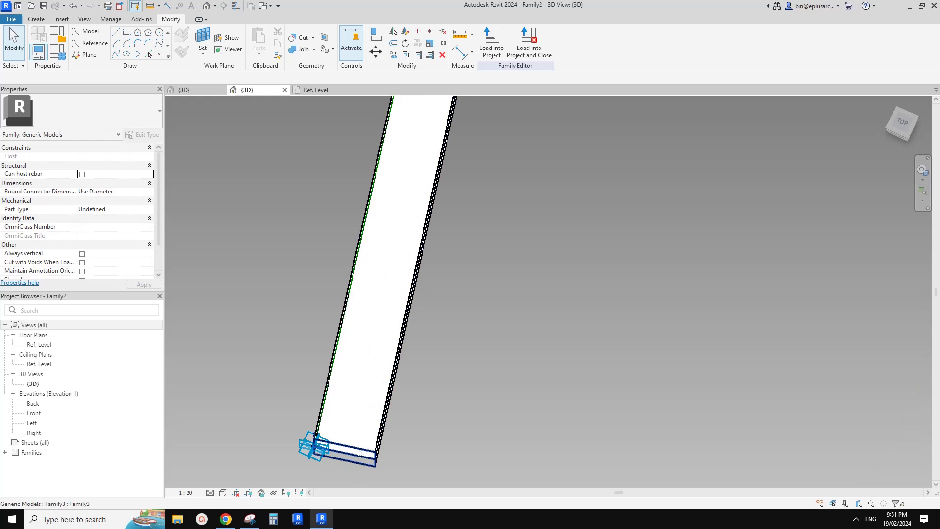
pyautogui.click(359, 453)
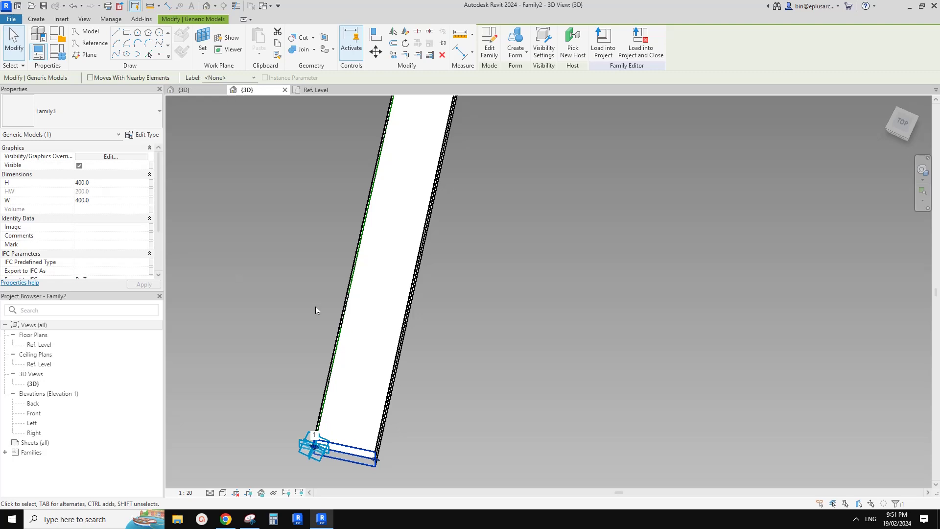
pyautogui.keyDown('shift'); pyautogui.moveTo(315, 310); pyautogui.dragTo(372, 272, button='middle'); pyautogui.keyUp('shift')
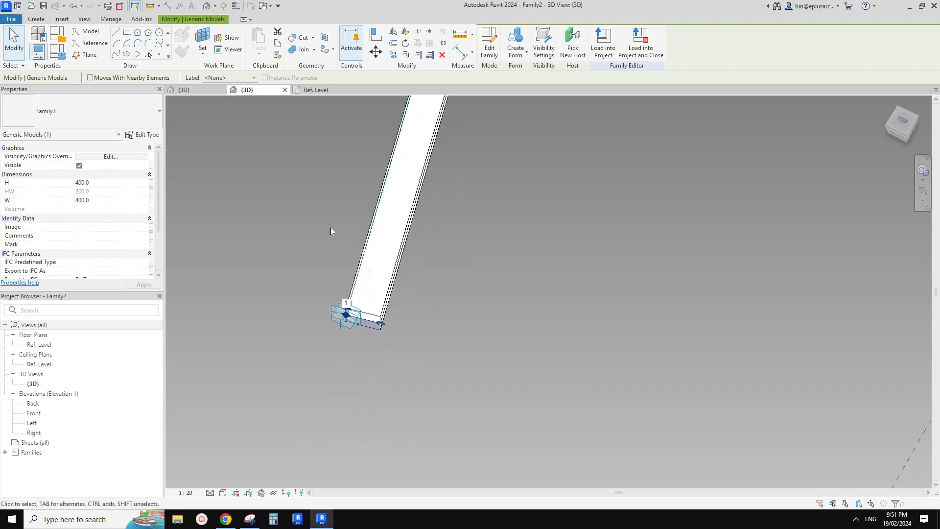
# Return to the Family1 3D view and examine how the Family2 components overlap at the base of the trunk
pyautogui.click(203, 93)
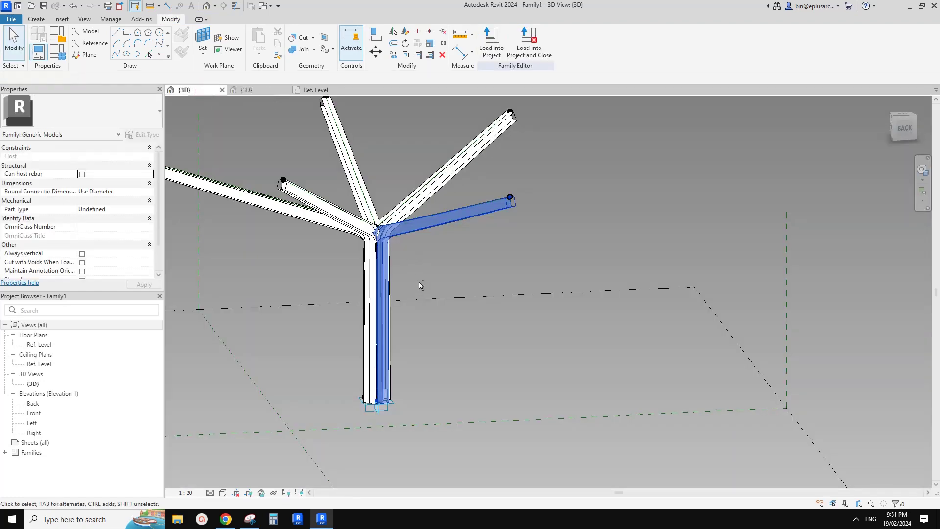
pyautogui.keyDown('shift'); pyautogui.moveTo(419, 281); pyautogui.dragTo(385, 349, button='middle'); pyautogui.keyUp('shift')
pyautogui.scroll(3, 395, 363)
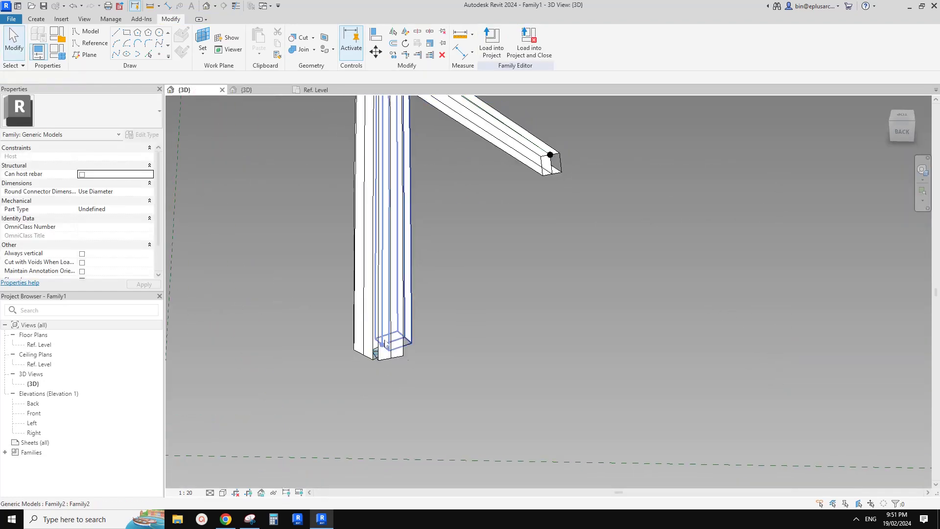
pyautogui.scroll(-6, 287, 412)
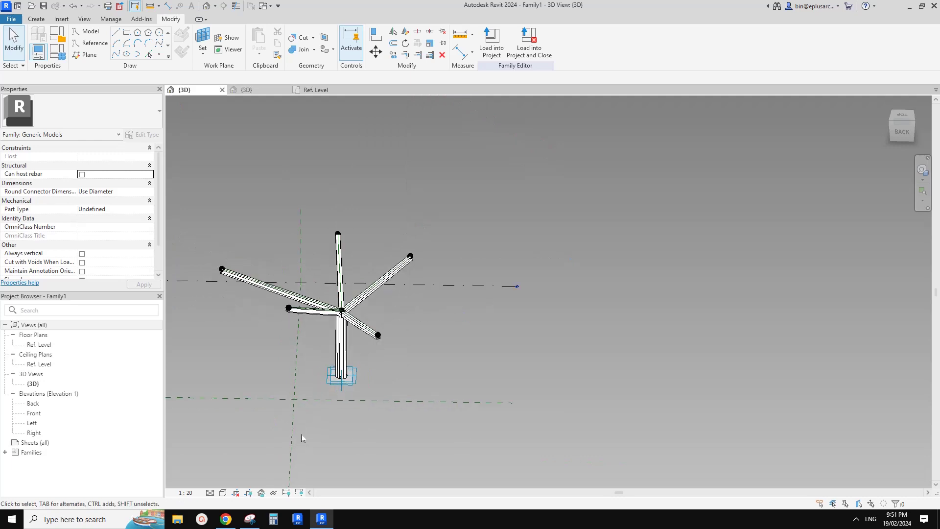
pyautogui.scroll(5, 313, 418)
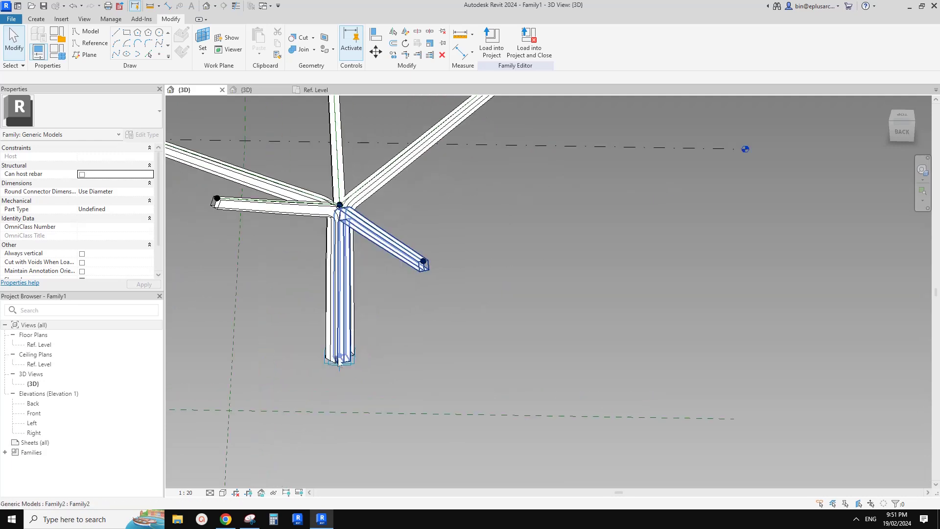
pyautogui.scroll(-1, 339, 365)
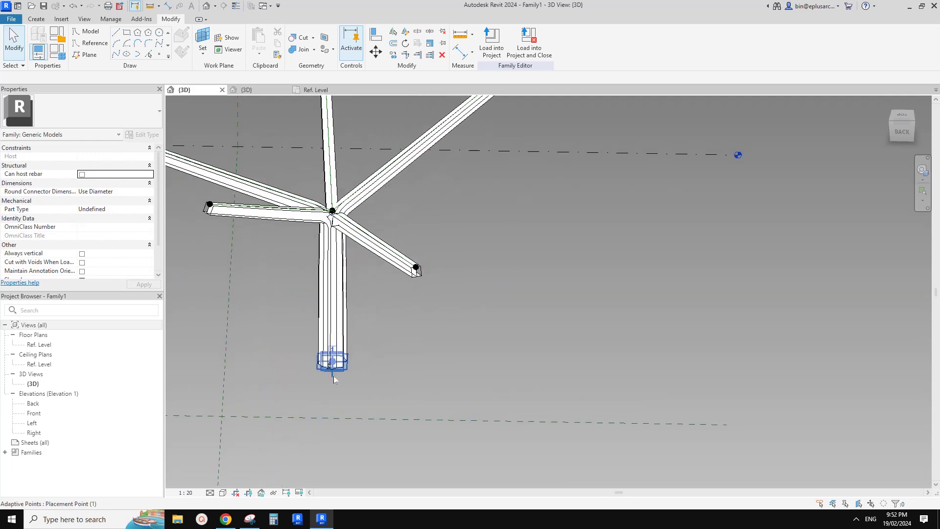
# Switch to Snipping Tool and capture a new snip of the trunk base area with empty space beside it
pyautogui.click(247, 521)
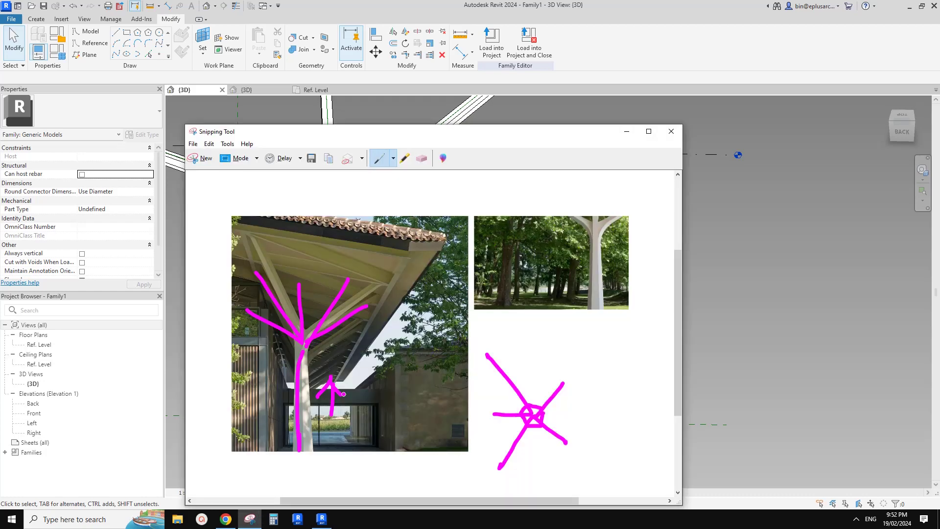
pyautogui.click(205, 164)
pyautogui.moveTo(210, 235); pyautogui.dragTo(730, 449)
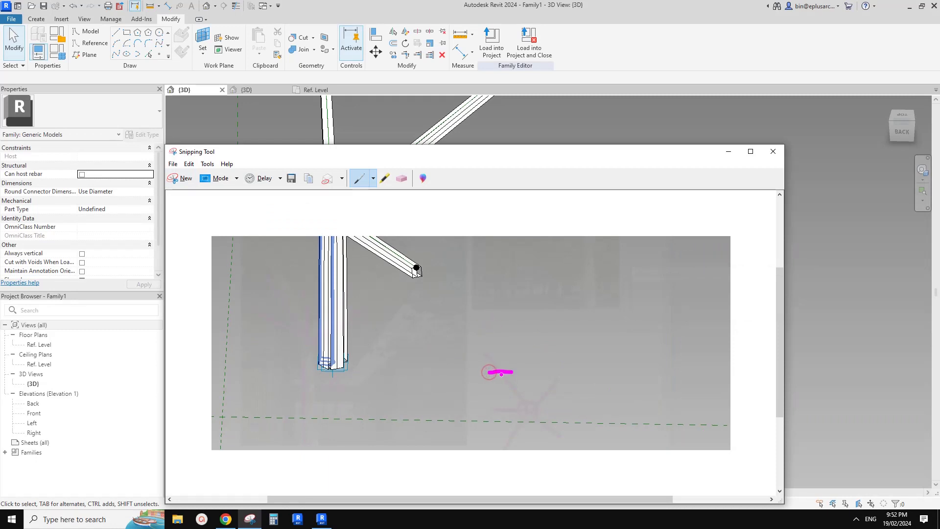
# Sketch neighbouring I-shaped profiles around a small pentagon on the snip, erasing and redrawing the stray pentagon stroke
pyautogui.moveTo(500, 373)
pyautogui.mouseDown()
pyautogui.moveTo(500, 398)
pyautogui.moveTo(511, 398)
pyautogui.mouseUp()
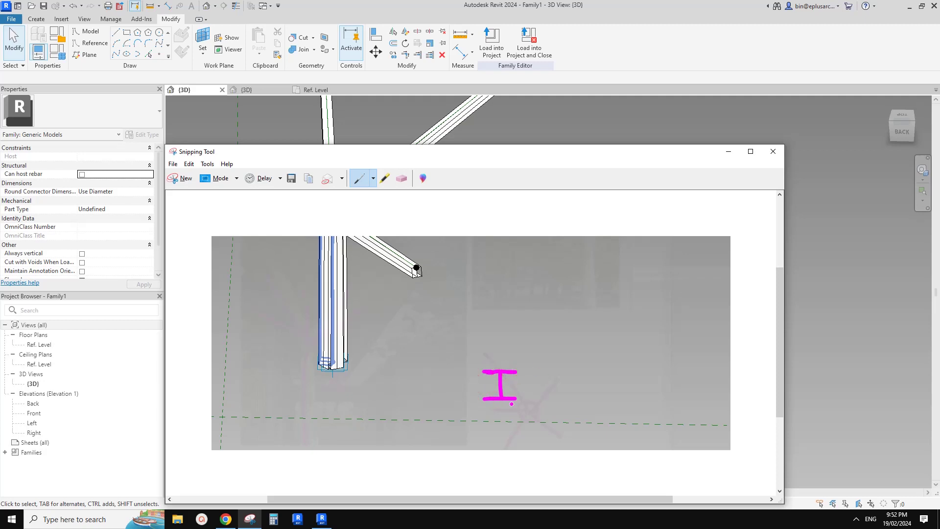
pyautogui.moveTo(538, 367); pyautogui.dragTo(540, 367)
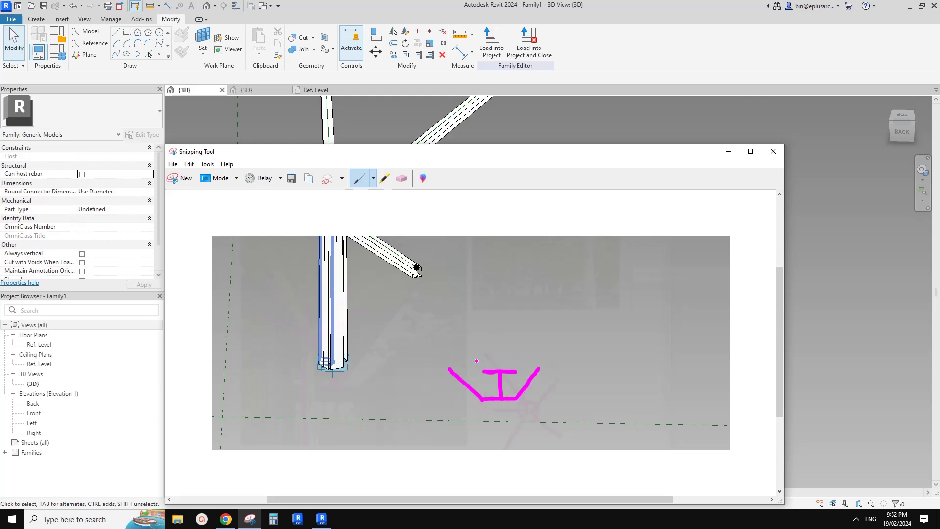
pyautogui.moveTo(468, 351); pyautogui.dragTo(495, 376)
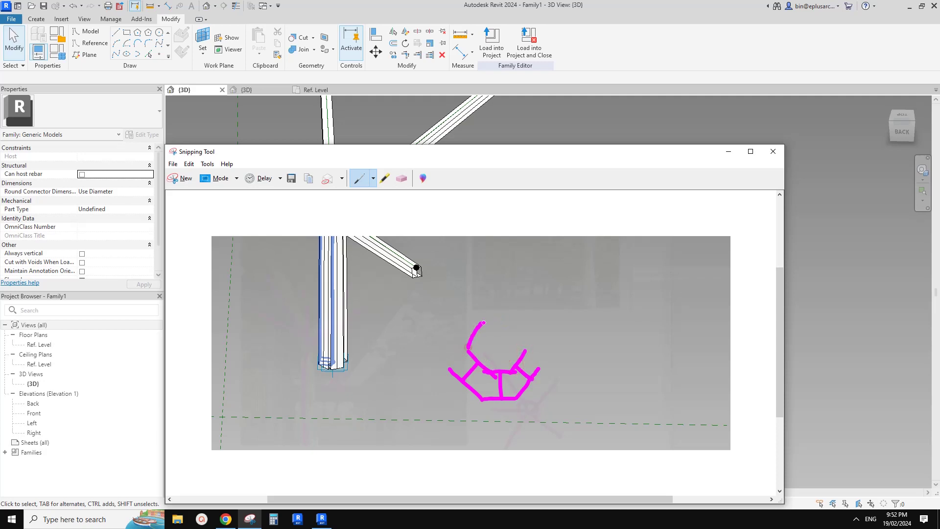
pyautogui.click(402, 178)
pyautogui.moveTo(497, 328)
pyautogui.mouseDown()
pyautogui.moveTo(472, 335)
pyautogui.moveTo(498, 328)
pyautogui.mouseUp()
pyautogui.click(360, 175)
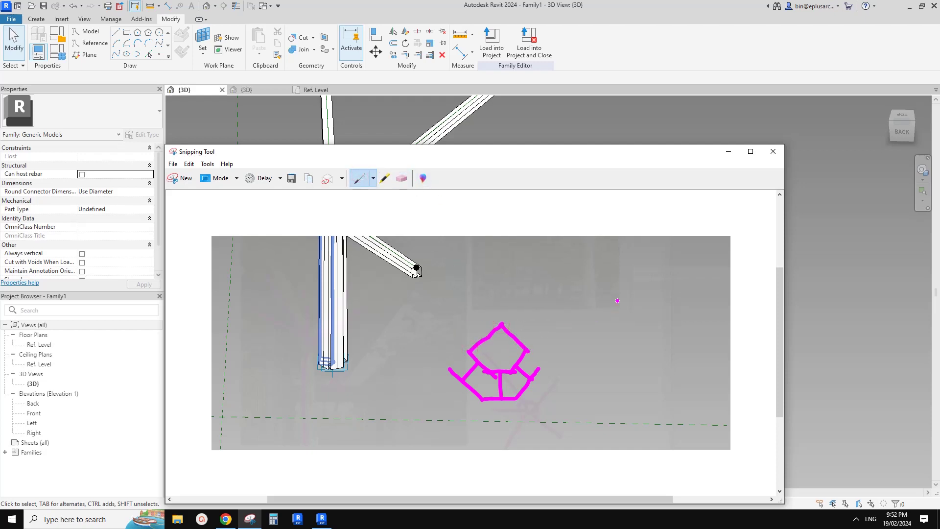
# Sketch a larger diagram of an inner pentagon inside an outer one, joined by dividing lines, with a centre dot
pyautogui.moveTo(604, 353); pyautogui.dragTo(593, 323)
pyautogui.moveTo(631, 356)
pyautogui.mouseDown()
pyautogui.moveTo(649, 327)
pyautogui.moveTo(620, 300)
pyautogui.mouseUp()
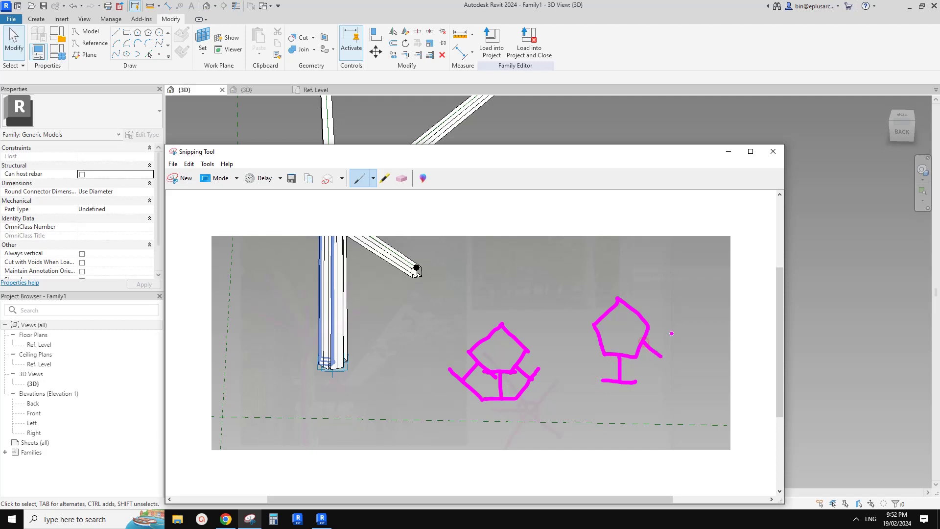
pyautogui.moveTo(671, 334); pyautogui.dragTo(642, 381)
pyautogui.moveTo(594, 380)
pyautogui.mouseDown()
pyautogui.moveTo(566, 336)
pyautogui.moveTo(583, 291)
pyautogui.moveTo(604, 271)
pyautogui.moveTo(679, 328)
pyautogui.mouseUp()
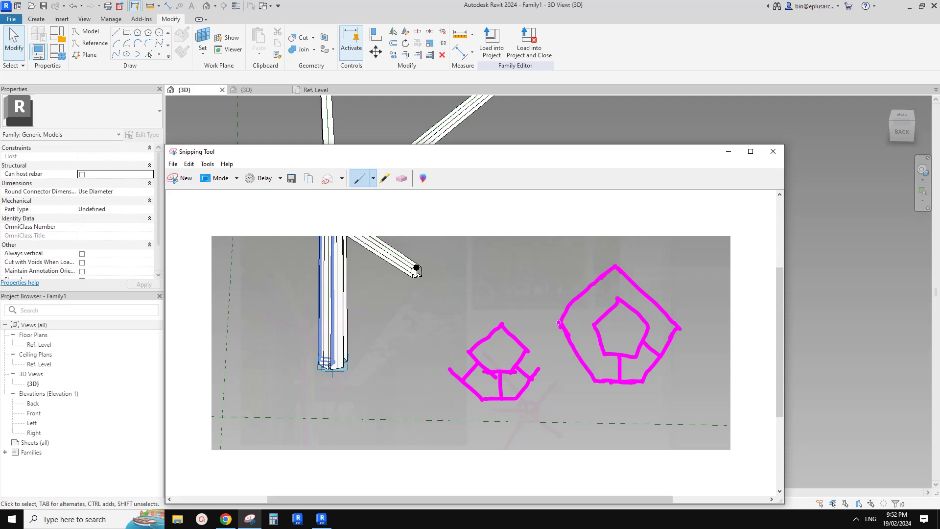
pyautogui.moveTo(603, 270); pyautogui.dragTo(580, 305)
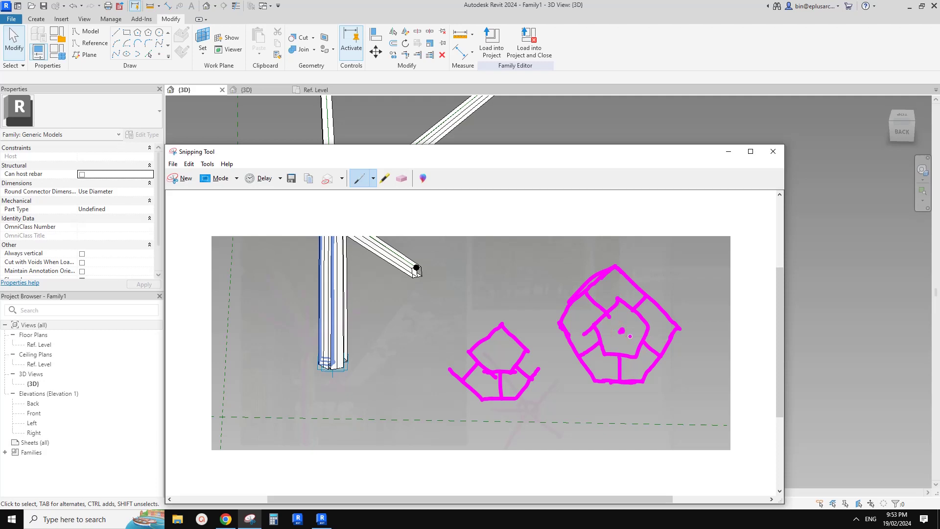
# Erase the inner pentagon, extend dividing lines to the centre dot and emphasise one corner of the outer pentagon
pyautogui.moveTo(630, 365)
pyautogui.mouseDown()
pyautogui.moveTo(646, 323)
pyautogui.moveTo(614, 306)
pyautogui.moveTo(592, 324)
pyautogui.mouseUp()
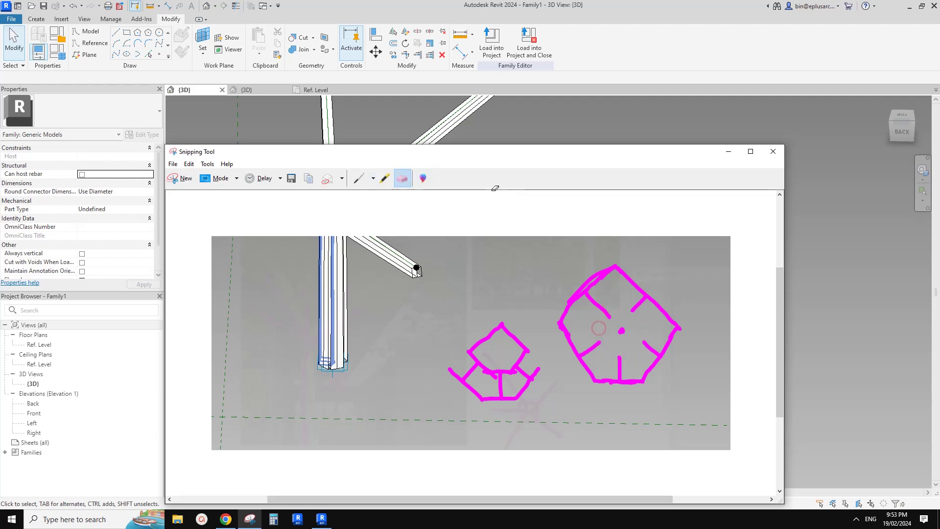
pyautogui.click(359, 178)
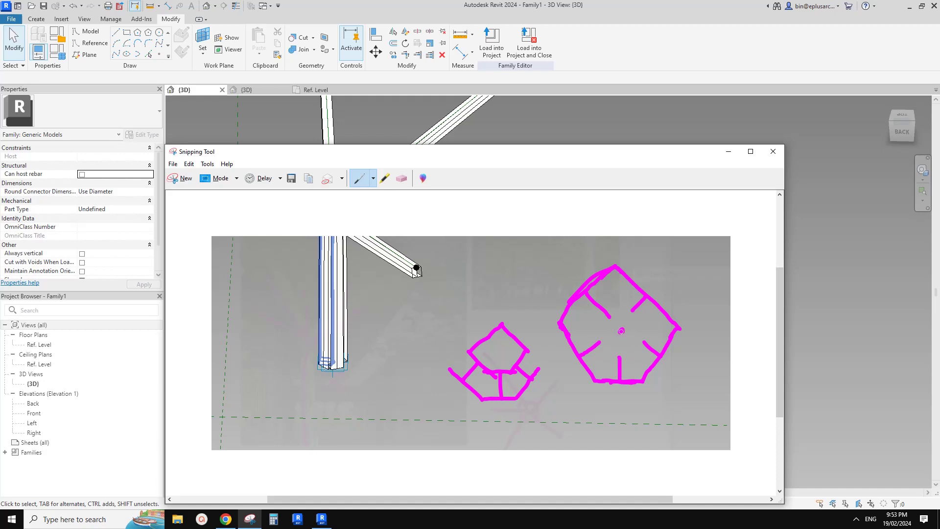
pyautogui.moveTo(632, 336)
pyautogui.mouseDown()
pyautogui.moveTo(657, 351)
pyautogui.moveTo(624, 331)
pyautogui.moveTo(612, 354)
pyautogui.mouseUp()
pyautogui.moveTo(660, 356)
pyautogui.mouseDown()
pyautogui.moveTo(626, 334)
pyautogui.moveTo(664, 350)
pyautogui.moveTo(640, 380)
pyautogui.moveTo(626, 336)
pyautogui.moveTo(682, 328)
pyautogui.moveTo(643, 377)
pyautogui.mouseUp()
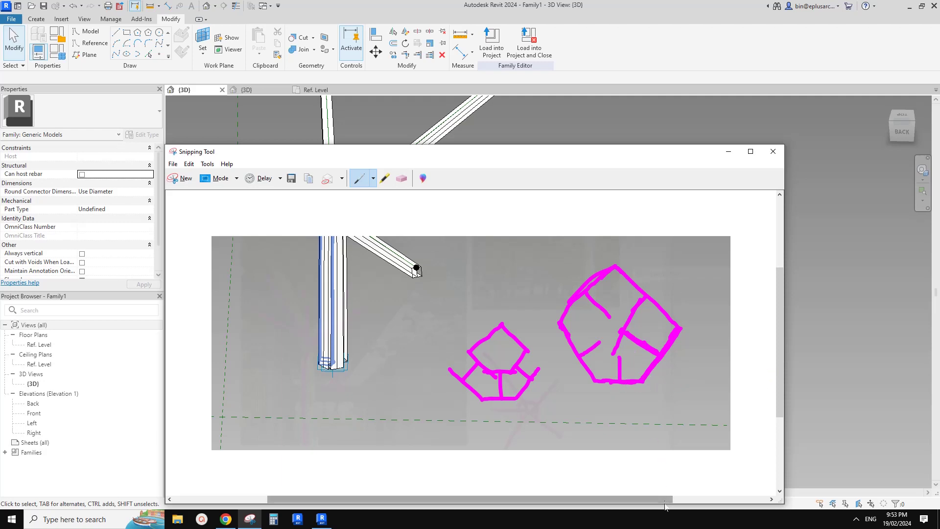
# Extend the sides of the large pentagon beyond its corners and mark all five exterior angles with arcs
pyautogui.moveTo(665, 499); pyautogui.dragTo(715, 499)
pyautogui.moveTo(567, 383); pyautogui.dragTo(629, 384)
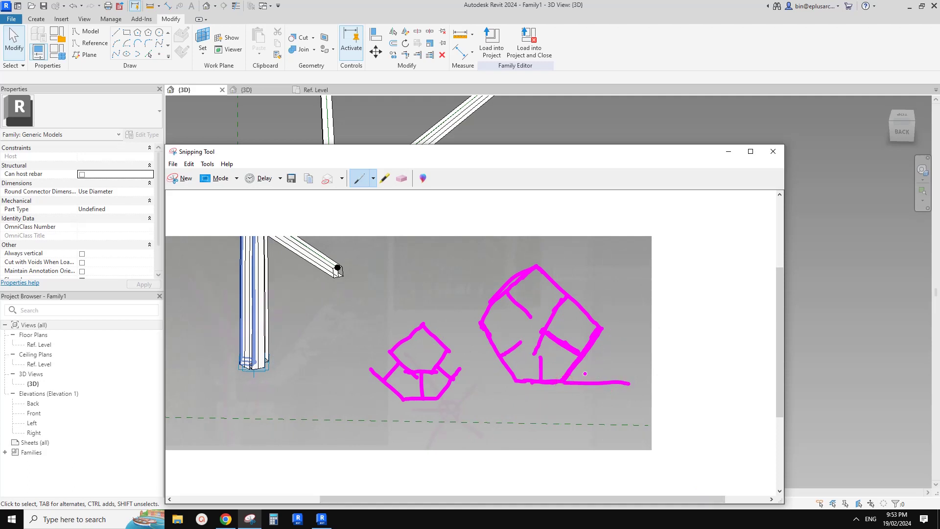
pyautogui.moveTo(598, 329); pyautogui.dragTo(615, 309)
pyautogui.moveTo(572, 373); pyautogui.dragTo(579, 383)
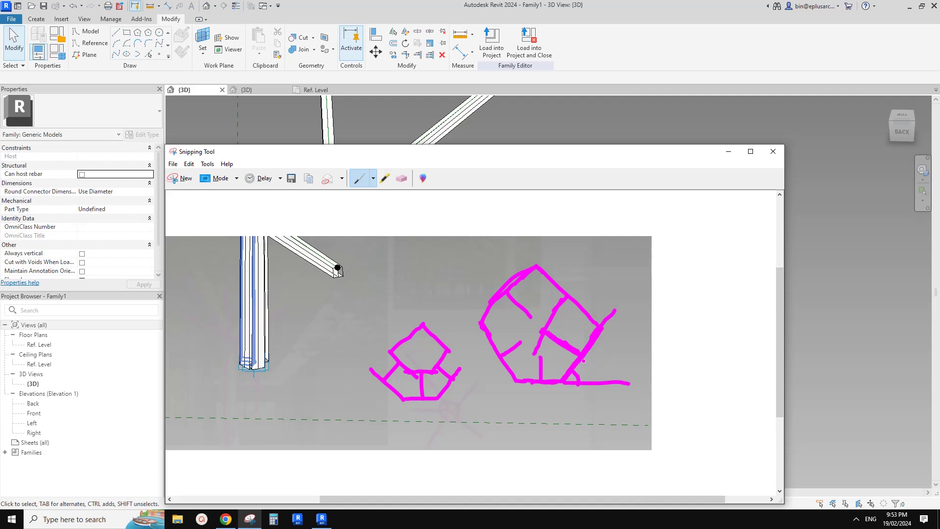
pyautogui.moveTo(601, 328)
pyautogui.mouseDown()
pyautogui.moveTo(619, 290)
pyautogui.moveTo(602, 311)
pyautogui.moveTo(611, 313)
pyautogui.mouseUp()
pyautogui.moveTo(537, 267)
pyautogui.mouseDown()
pyautogui.moveTo(513, 248)
pyautogui.moveTo(524, 270)
pyautogui.mouseUp()
pyautogui.moveTo(482, 322)
pyautogui.mouseDown()
pyautogui.moveTo(465, 341)
pyautogui.moveTo(489, 339)
pyautogui.mouseUp()
pyautogui.moveTo(519, 382); pyautogui.dragTo(475, 383)
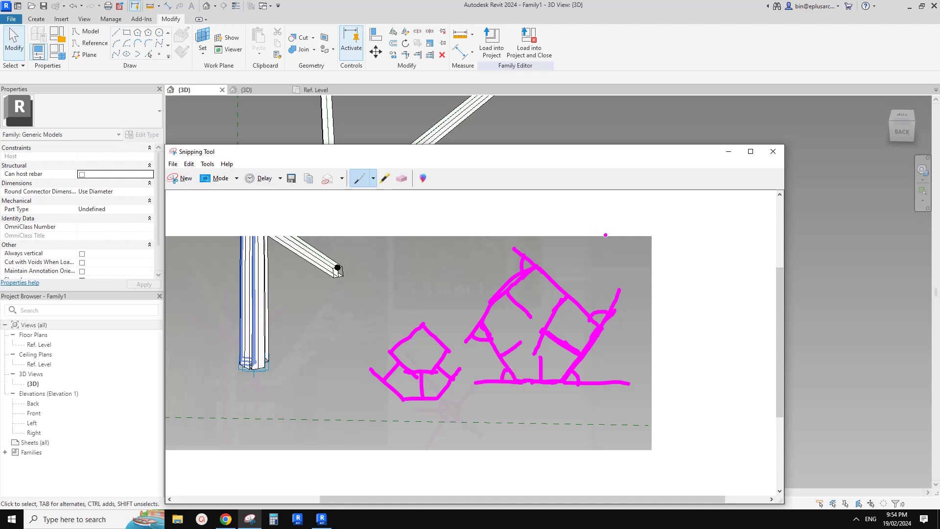
# Write the exterior angle equation A*5=360 above the large pentagon
pyautogui.moveTo(605, 235)
pyautogui.mouseDown()
pyautogui.moveTo(612, 220)
pyautogui.moveTo(621, 241)
pyautogui.moveTo(618, 229)
pyautogui.moveTo(639, 226)
pyautogui.mouseUp()
pyautogui.moveTo(645, 223)
pyautogui.mouseDown()
pyautogui.moveTo(654, 233)
pyautogui.moveTo(645, 236)
pyautogui.mouseUp()
pyautogui.moveTo(644, 223)
pyautogui.mouseDown()
pyautogui.moveTo(696, 228)
pyautogui.moveTo(688, 240)
pyautogui.moveTo(733, 226)
pyautogui.mouseUp()
pyautogui.click(740, 240)
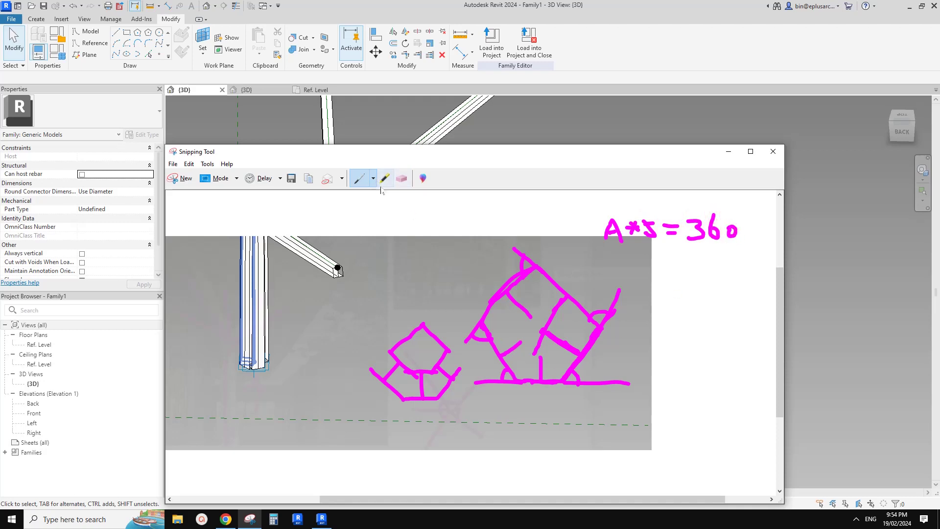
# Sketch a separate small pentagon with its exterior angles marked, and write the result 72 under the equation
pyautogui.moveTo(371, 209)
pyautogui.mouseDown()
pyautogui.moveTo(419, 227)
pyautogui.moveTo(414, 264)
pyautogui.moveTo(368, 269)
pyautogui.moveTo(362, 240)
pyautogui.moveTo(375, 207)
pyautogui.mouseUp()
pyautogui.moveTo(414, 267)
pyautogui.mouseDown()
pyautogui.moveTo(437, 266)
pyautogui.moveTo(444, 225)
pyautogui.moveTo(426, 234)
pyautogui.moveTo(399, 196)
pyautogui.moveTo(400, 210)
pyautogui.moveTo(355, 209)
pyautogui.moveTo(372, 217)
pyautogui.mouseUp()
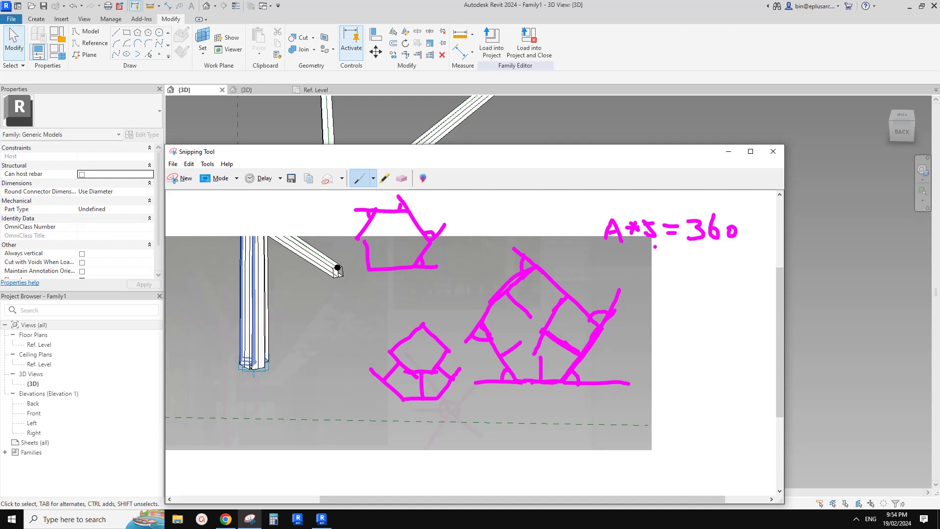
pyautogui.moveTo(674, 264); pyautogui.dragTo(672, 274)
pyautogui.moveTo(660, 263)
pyautogui.mouseDown()
pyautogui.moveTo(674, 264)
pyautogui.moveTo(666, 294)
pyautogui.moveTo(699, 283)
pyautogui.mouseUp()
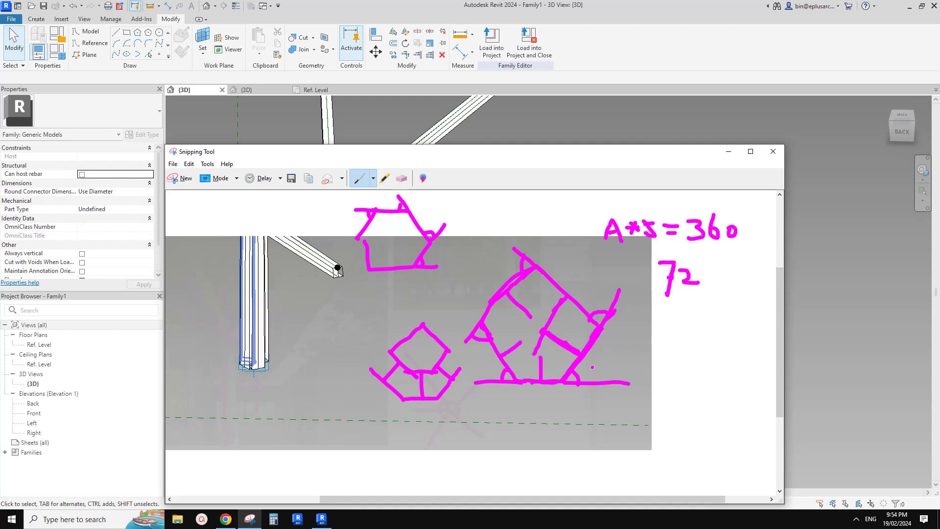
# Label the large pentagon's lower exterior angle 72 and write the interior angle calculation 180-72=108 below it
pyautogui.moveTo(586, 363)
pyautogui.mouseDown()
pyautogui.moveTo(603, 361)
pyautogui.moveTo(596, 377)
pyautogui.moveTo(617, 367)
pyautogui.moveTo(624, 375)
pyautogui.mouseUp()
pyautogui.moveTo(567, 372)
pyautogui.mouseDown()
pyautogui.moveTo(549, 371)
pyautogui.moveTo(549, 383)
pyautogui.moveTo(571, 414)
pyautogui.moveTo(569, 431)
pyautogui.mouseUp()
pyautogui.moveTo(585, 412)
pyautogui.mouseDown()
pyautogui.moveTo(586, 420)
pyautogui.moveTo(635, 413)
pyautogui.mouseUp()
pyautogui.moveTo(632, 402)
pyautogui.mouseDown()
pyautogui.moveTo(647, 404)
pyautogui.moveTo(644, 421)
pyautogui.moveTo(670, 418)
pyautogui.mouseUp()
pyautogui.moveTo(674, 404)
pyautogui.mouseDown()
pyautogui.moveTo(689, 403)
pyautogui.moveTo(689, 414)
pyautogui.mouseUp()
pyautogui.moveTo(700, 387)
pyautogui.mouseDown()
pyautogui.moveTo(702, 414)
pyautogui.moveTo(724, 398)
pyautogui.moveTo(727, 382)
pyautogui.mouseUp()
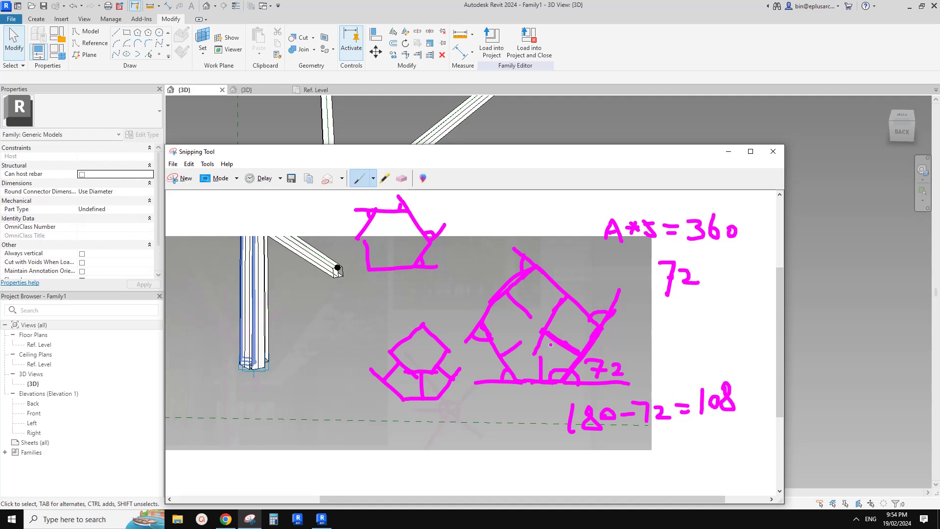
# Draw a line from the pentagon's centre to its lower corner, note the half angle 54, and sketch the hatched right triangle separately
pyautogui.moveTo(545, 333)
pyautogui.mouseDown()
pyautogui.moveTo(558, 382)
pyautogui.moveTo(562, 346)
pyautogui.moveTo(543, 333)
pyautogui.moveTo(574, 364)
pyautogui.mouseUp()
pyautogui.moveTo(699, 433)
pyautogui.mouseDown()
pyautogui.moveTo(696, 457)
pyautogui.moveTo(705, 431)
pyautogui.moveTo(734, 446)
pyautogui.moveTo(725, 459)
pyautogui.mouseUp()
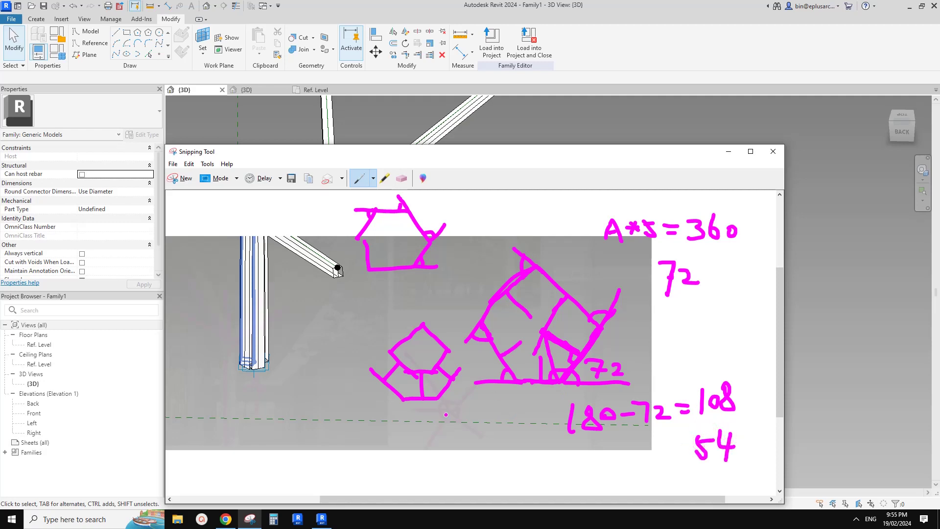
pyautogui.moveTo(321, 374)
pyautogui.mouseDown()
pyautogui.moveTo(335, 431)
pyautogui.moveTo(325, 372)
pyautogui.moveTo(317, 377)
pyautogui.mouseUp()
pyautogui.moveTo(546, 347); pyautogui.dragTo(557, 358)
pyautogui.moveTo(554, 347)
pyautogui.mouseDown()
pyautogui.moveTo(569, 367)
pyautogui.moveTo(569, 358)
pyautogui.mouseUp()
pyautogui.moveTo(334, 417); pyautogui.dragTo(314, 430)
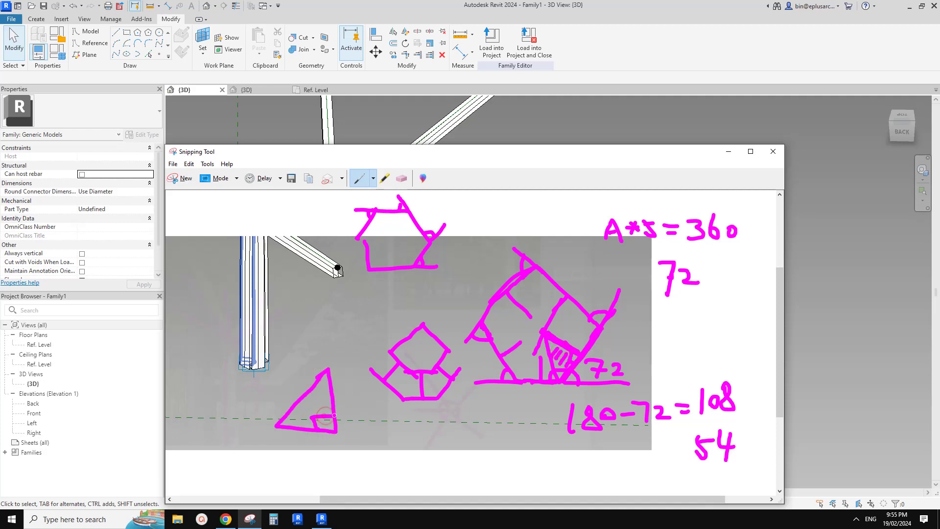
# Label the separate right triangle's height H and its base W/2, and mark its base angle as 54
pyautogui.moveTo(341, 387)
pyautogui.mouseDown()
pyautogui.moveTo(340, 399)
pyautogui.moveTo(351, 392)
pyautogui.mouseUp()
pyautogui.moveTo(289, 440)
pyautogui.mouseDown()
pyautogui.moveTo(295, 451)
pyautogui.moveTo(312, 440)
pyautogui.moveTo(306, 461)
pyautogui.moveTo(327, 463)
pyautogui.mouseUp()
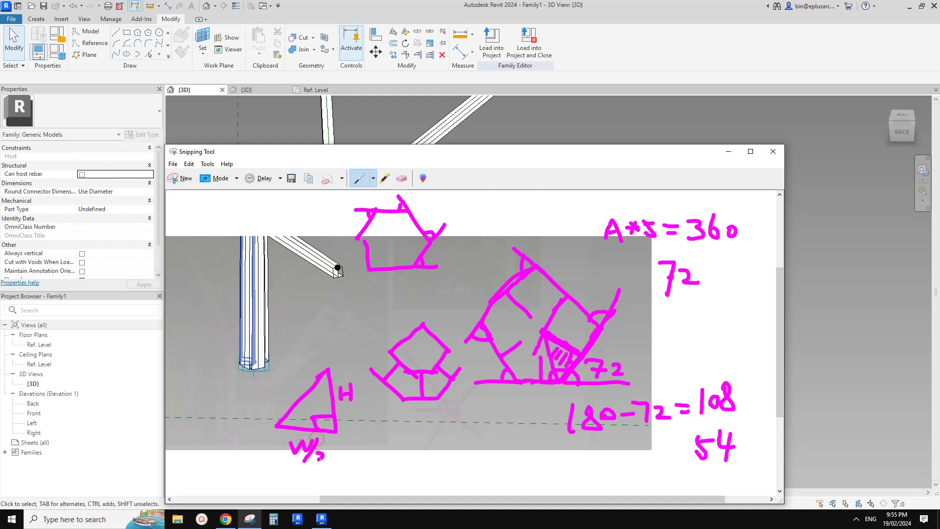
pyautogui.moveTo(288, 415)
pyautogui.mouseDown()
pyautogui.moveTo(295, 422)
pyautogui.moveTo(304, 405)
pyautogui.moveTo(307, 415)
pyautogui.mouseUp()
# Write tan54 = H/(w/2) beside the triangle, and rearrange it as H = tan54 * w/2
pyautogui.moveTo(386, 430)
pyautogui.mouseDown()
pyautogui.moveTo(381, 452)
pyautogui.moveTo(378, 438)
pyautogui.mouseUp()
pyautogui.moveTo(397, 440)
pyautogui.mouseDown()
pyautogui.moveTo(391, 449)
pyautogui.moveTo(443, 440)
pyautogui.moveTo(447, 453)
pyautogui.moveTo(472, 437)
pyautogui.moveTo(474, 446)
pyautogui.moveTo(495, 423)
pyautogui.moveTo(509, 434)
pyautogui.moveTo(497, 463)
pyautogui.moveTo(514, 458)
pyautogui.mouseUp()
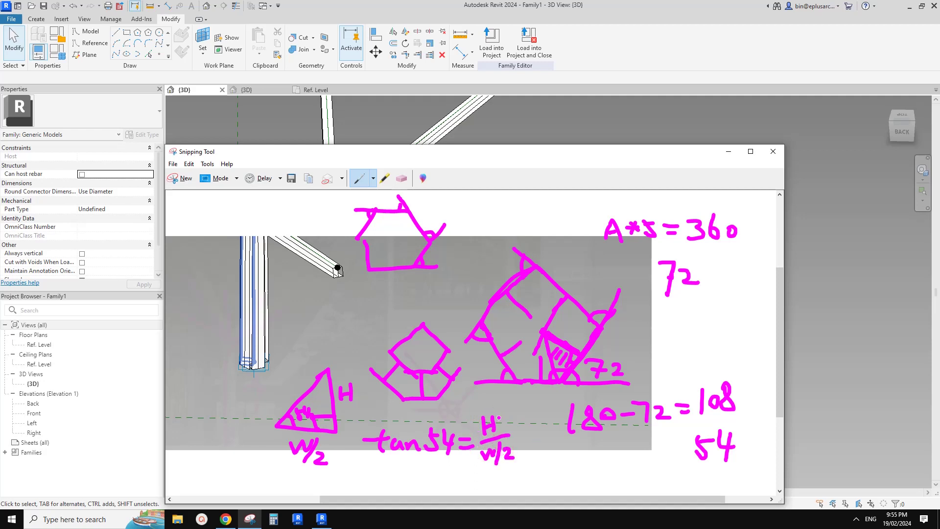
pyautogui.moveTo(538, 453); pyautogui.dragTo(538, 472)
pyautogui.moveTo(555, 449)
pyautogui.mouseDown()
pyautogui.moveTo(555, 473)
pyautogui.moveTo(556, 460)
pyautogui.moveTo(578, 455)
pyautogui.mouseUp()
pyautogui.moveTo(562, 465)
pyautogui.mouseDown()
pyautogui.moveTo(599, 468)
pyautogui.moveTo(608, 455)
pyautogui.moveTo(632, 469)
pyautogui.moveTo(647, 451)
pyautogui.moveTo(657, 470)
pyautogui.moveTo(686, 471)
pyautogui.moveTo(692, 460)
pyautogui.moveTo(701, 470)
pyautogui.moveTo(716, 466)
pyautogui.moveTo(709, 478)
pyautogui.moveTo(731, 476)
pyautogui.mouseUp()
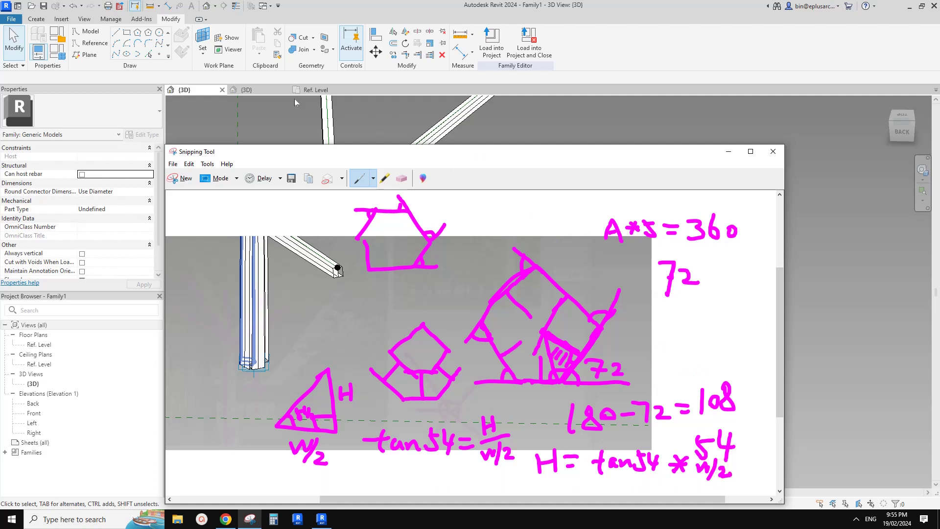
# Open the family types of the rectangular profile family, Family3, and check its parameters against the sketched equation
pyautogui.click(264, 91)
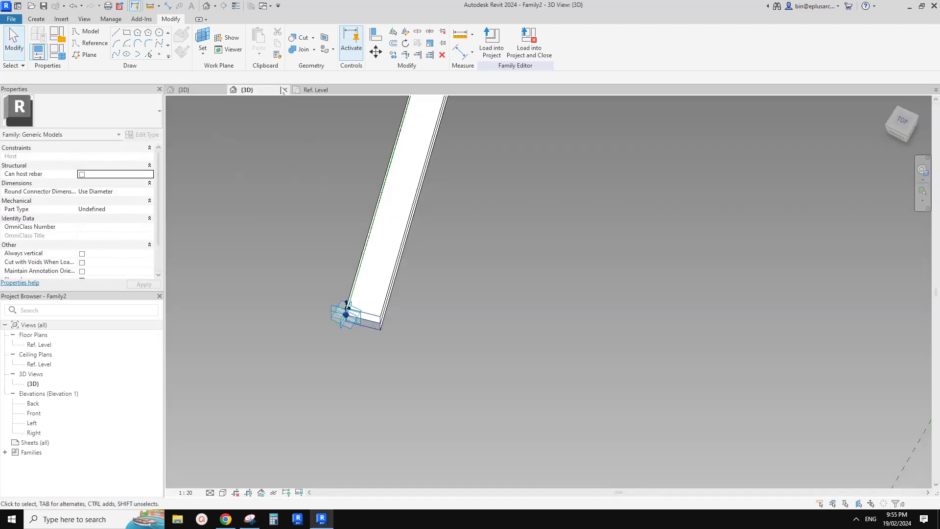
pyautogui.click(314, 90)
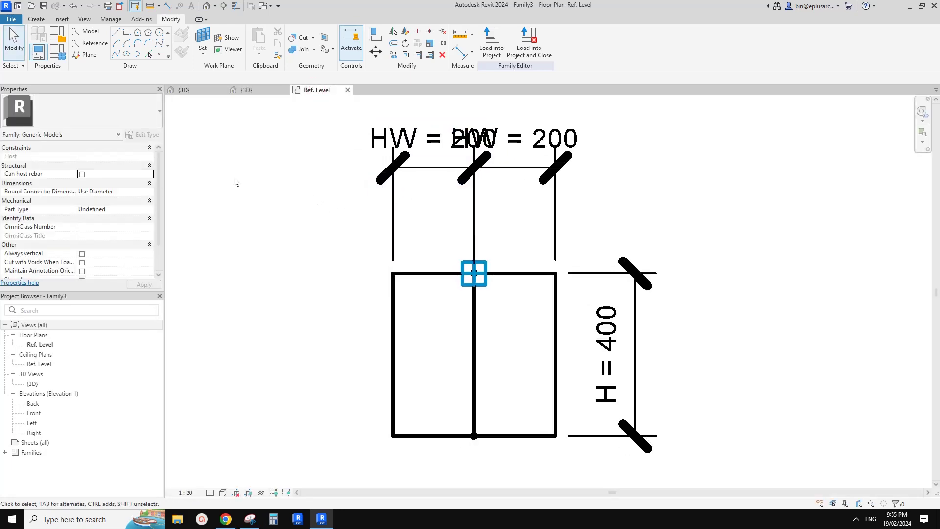
pyautogui.click(57, 51)
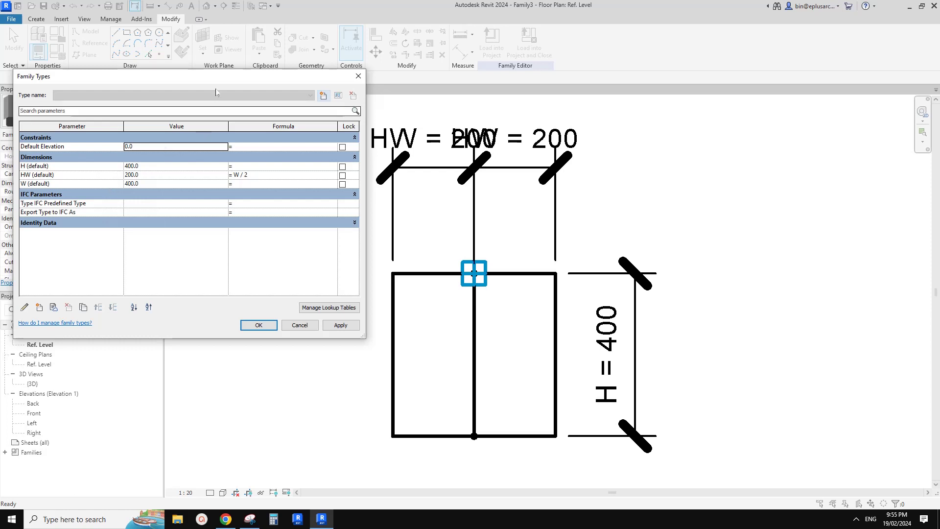
pyautogui.moveTo(147, 77); pyautogui.dragTo(186, 117)
pyautogui.click(250, 517)
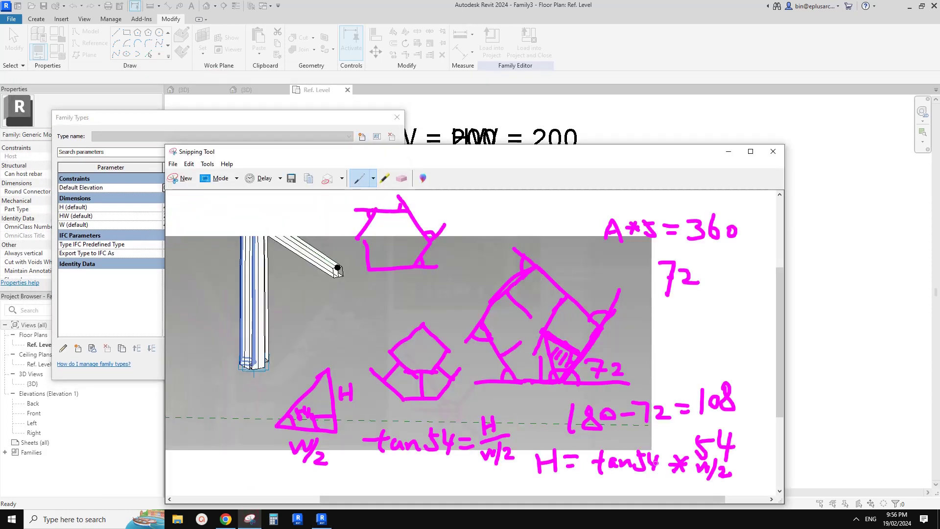
pyautogui.click(152, 121)
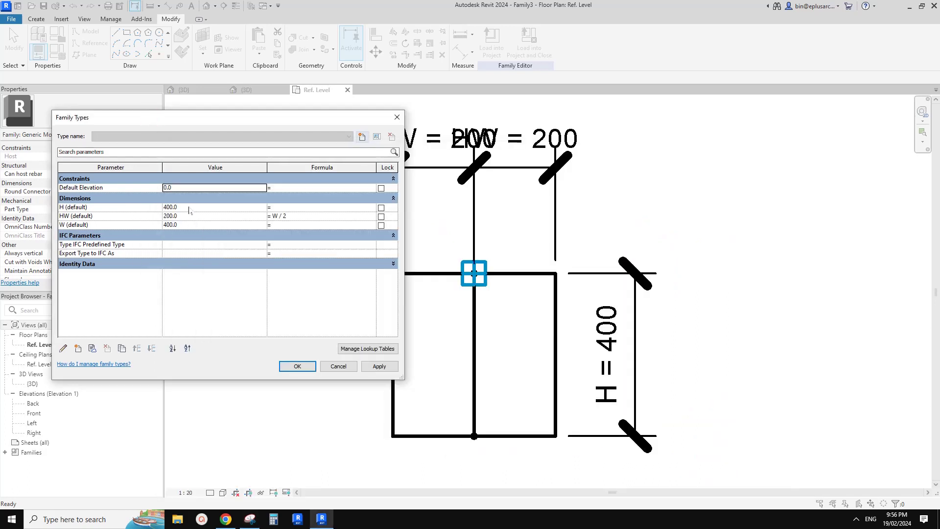
# Give parameter H the formula tan(54°) * (W / 2) and apply it to the profile
pyautogui.click(288, 208)
pyautogui.write('TAN(50)*')
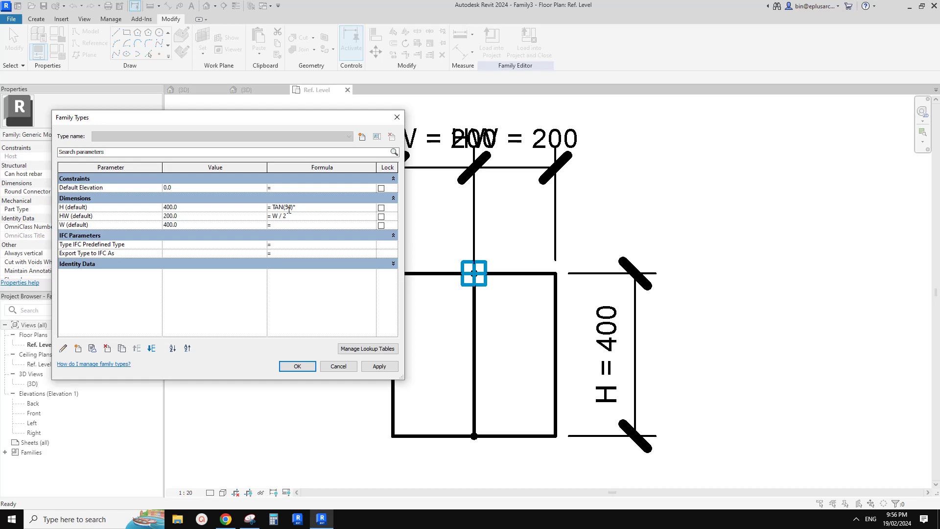
pyautogui.press('capslock')
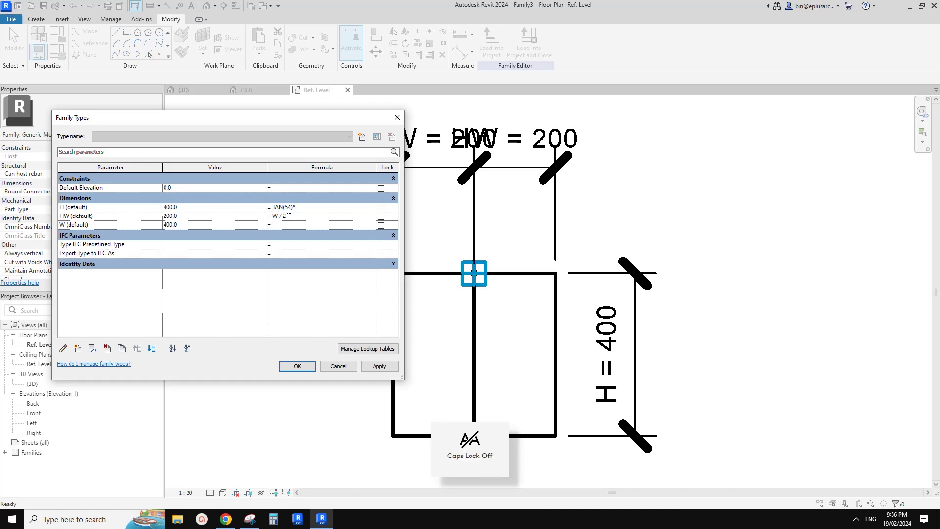
pyautogui.write('(w')
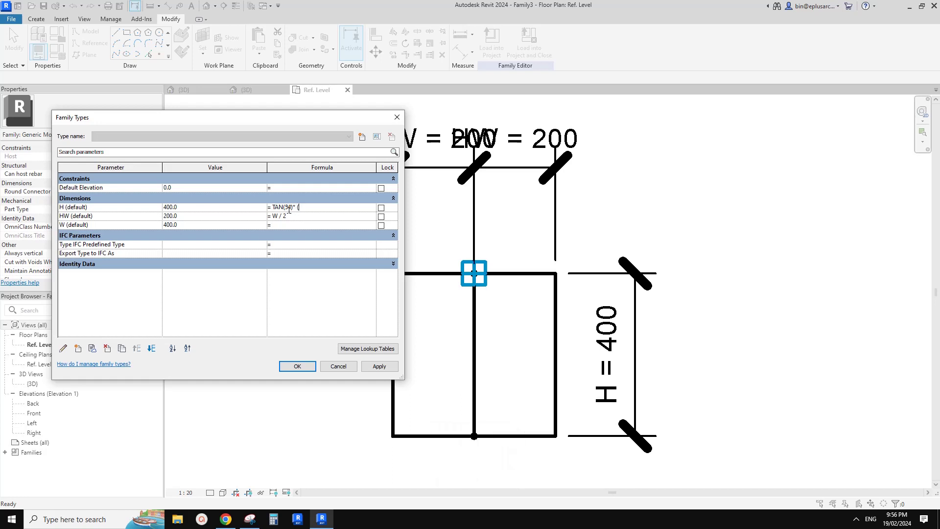
pyautogui.press('capslock')
pyautogui.write('W/2')
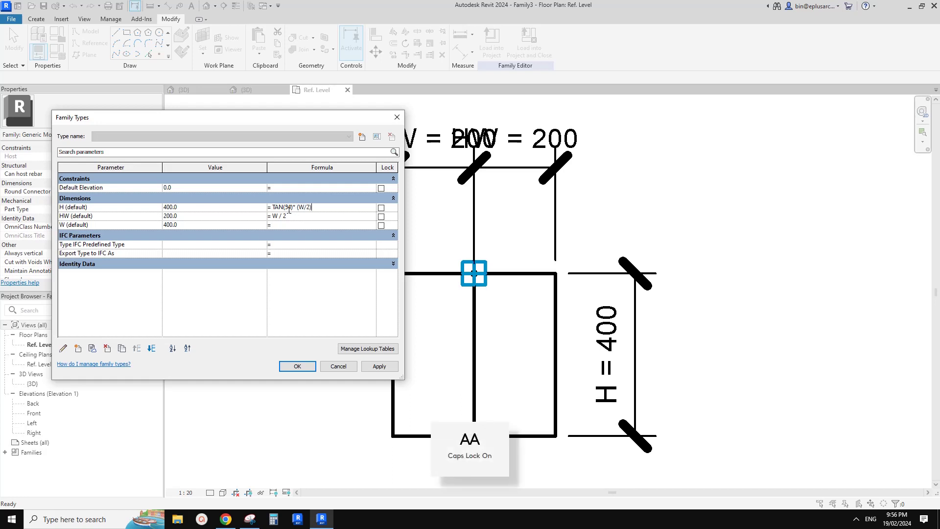
pyautogui.press('Return')
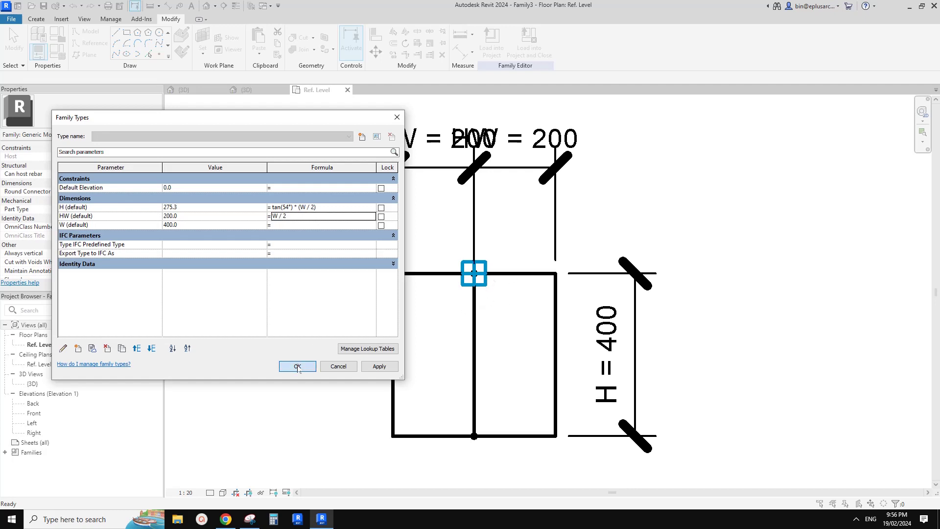
pyautogui.click(298, 368)
pyautogui.moveTo(606, 261); pyautogui.dragTo(571, 264, button='middle')
pyautogui.moveTo(525, 152); pyautogui.dragTo(522, 183, button='middle')
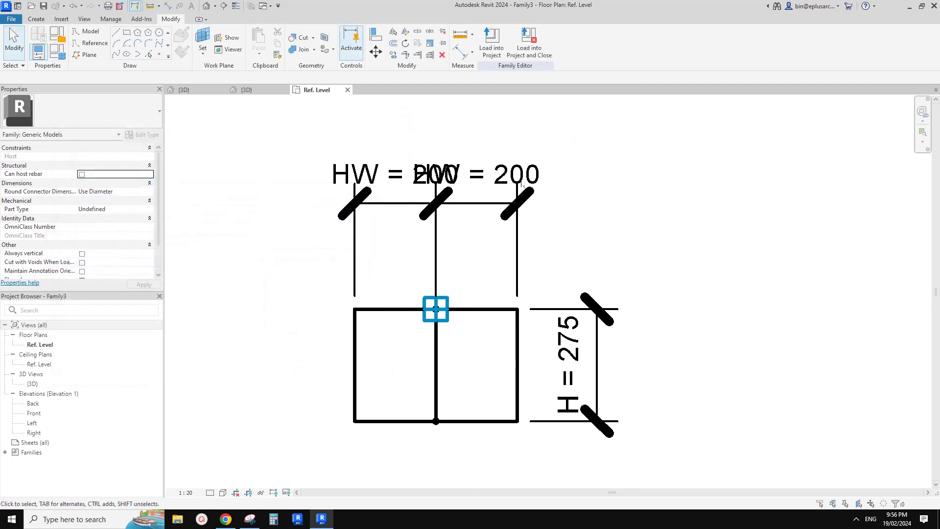
# Load the profile family into Family2, overwriting the existing version and its parameter values
pyautogui.click(498, 55)
pyautogui.click(407, 208)
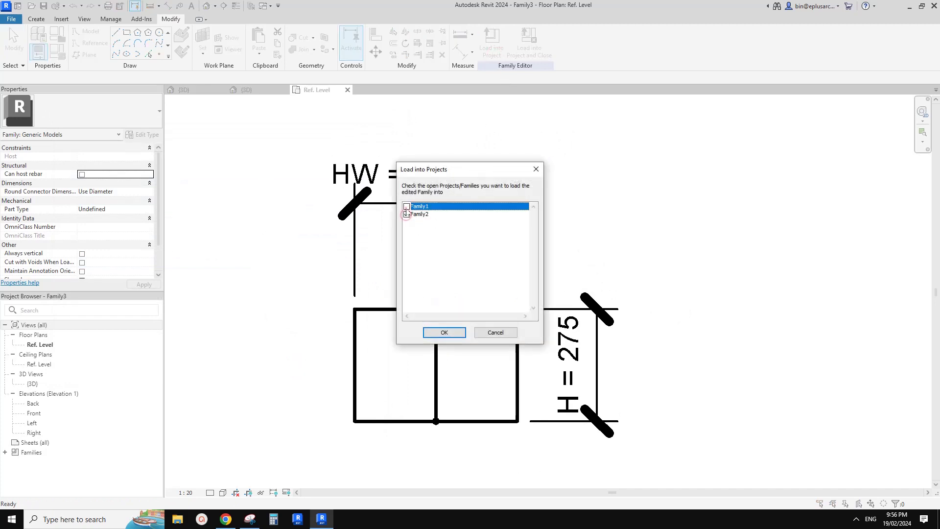
pyautogui.click(444, 332)
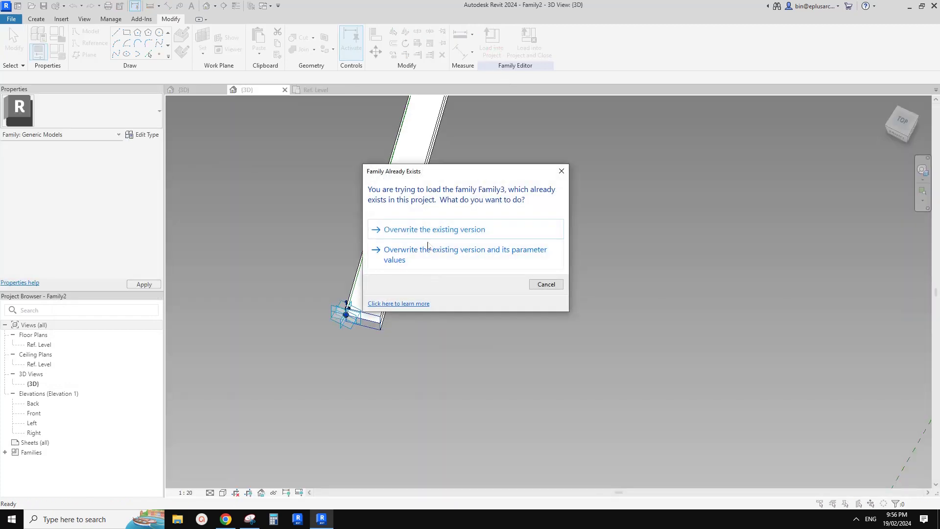
pyautogui.click(463, 247)
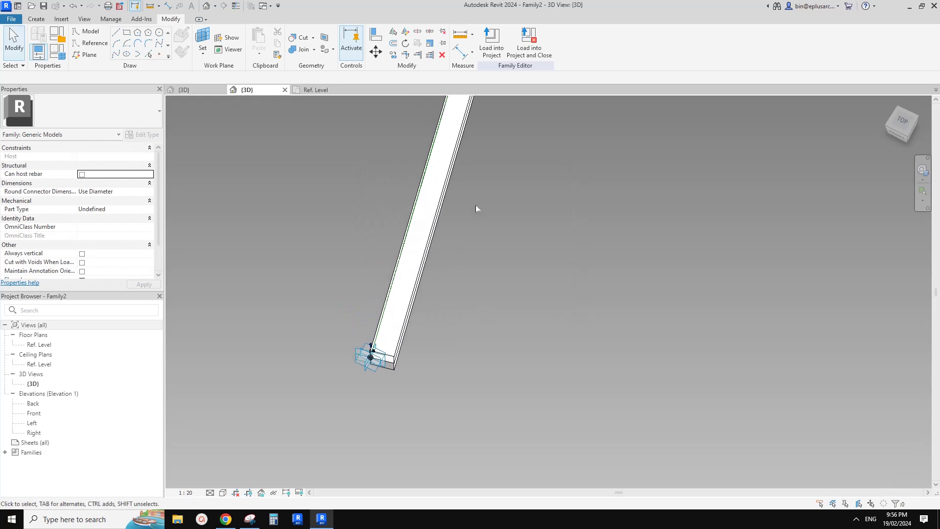
# Load the updated Family2 branch into Family1, overwriting the existing version
pyautogui.click(491, 41)
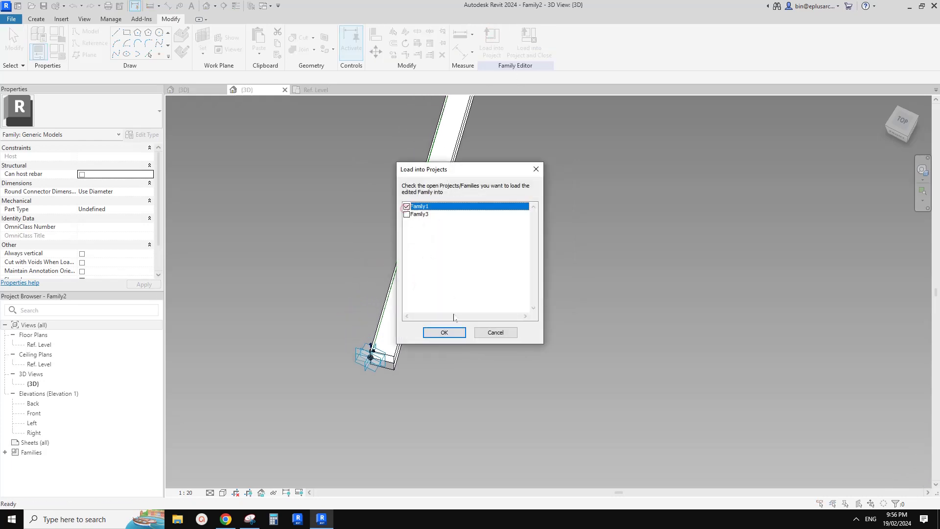
pyautogui.click(443, 332)
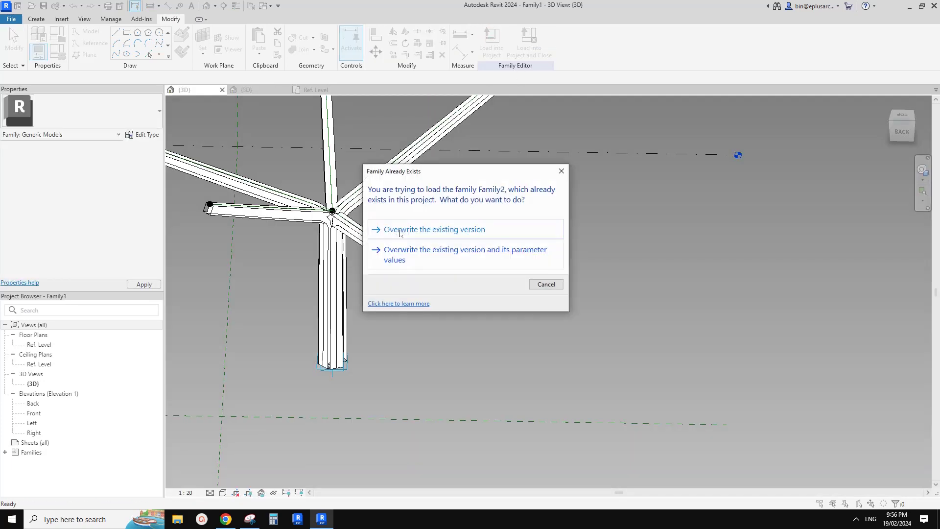
pyautogui.click(404, 230)
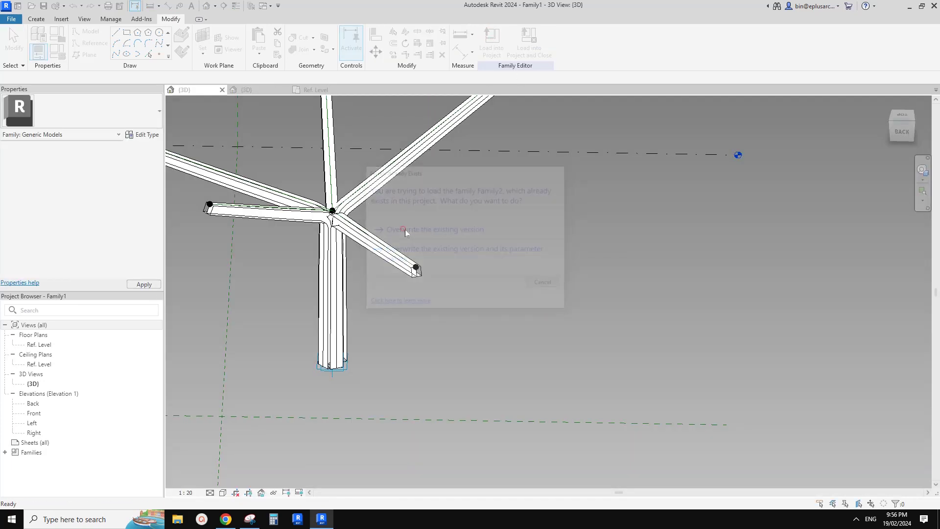
pyautogui.click(426, 227)
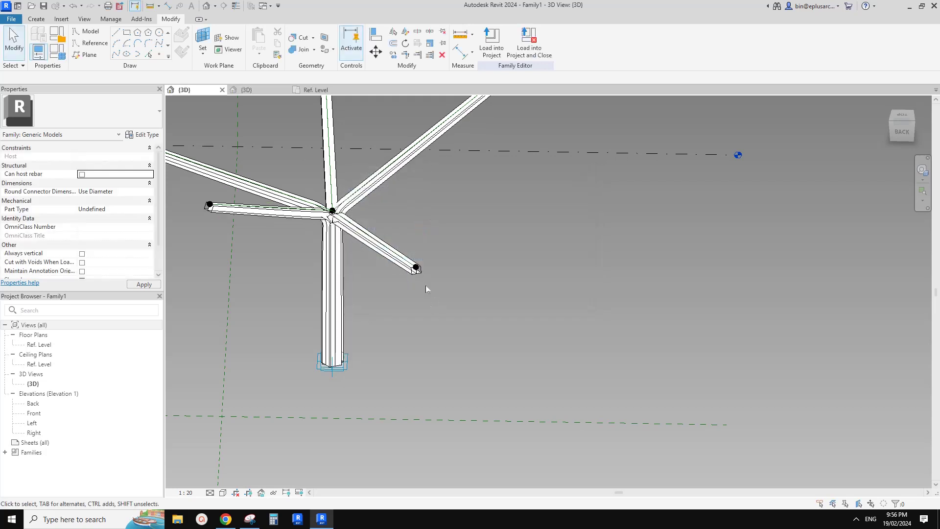
# Examine the fit of the five profiles at the trunk base and the spread of the branches, including from above
pyautogui.moveTo(372, 354); pyautogui.dragTo(423, 359, button='middle')
pyautogui.scroll(5, 388, 362)
pyautogui.click(477, 325)
pyautogui.moveTo(639, 270); pyautogui.dragTo(433, 370, button='middle')
pyautogui.press('Escape')
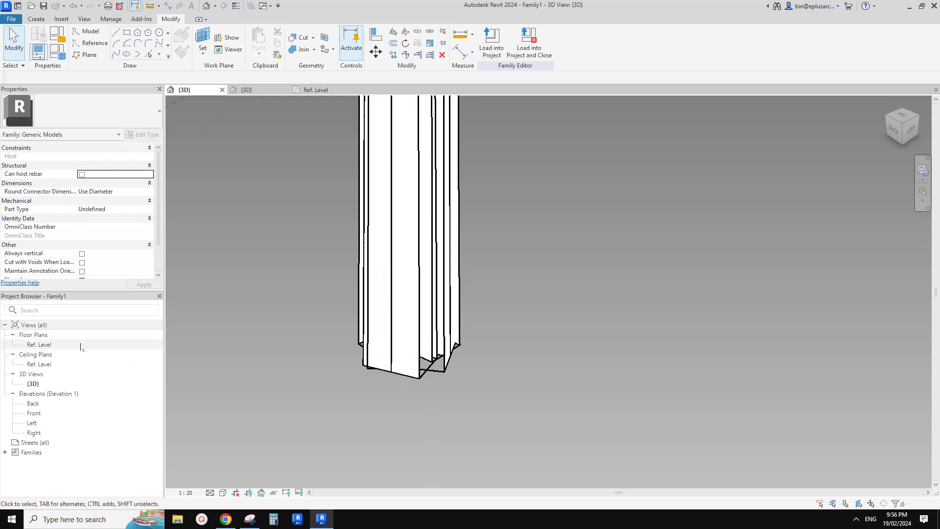
pyautogui.scroll(-2, 427, 304)
pyautogui.scroll(-6, 427, 303)
pyautogui.keyDown('shift'); pyautogui.moveTo(428, 299); pyautogui.dragTo(438, 348, button='middle'); pyautogui.keyUp('shift')
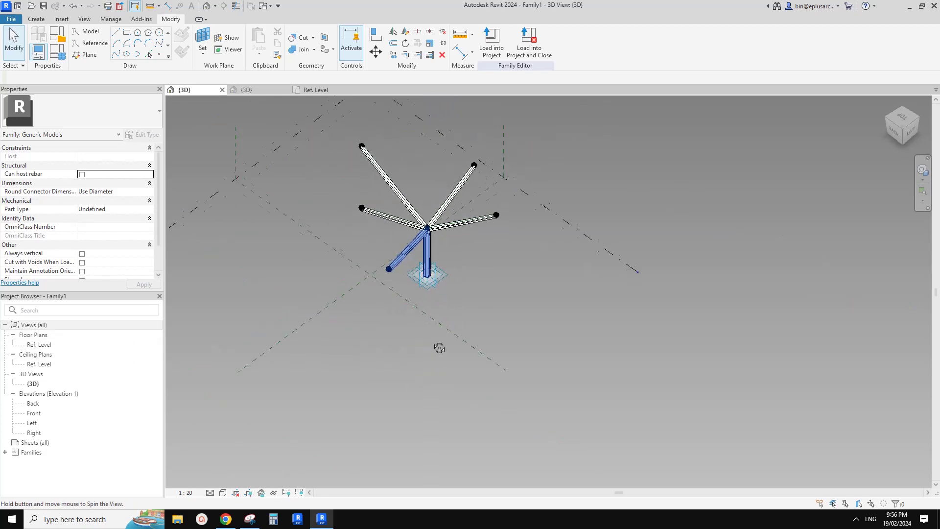
pyautogui.keyDown('shift'); pyautogui.moveTo(430, 262); pyautogui.dragTo(431, 281, button='middle'); pyautogui.keyUp('shift')
pyautogui.keyDown('shift'); pyautogui.moveTo(446, 227); pyautogui.dragTo(431, 305, button='middle'); pyautogui.keyUp('shift')
pyautogui.click(912, 128)
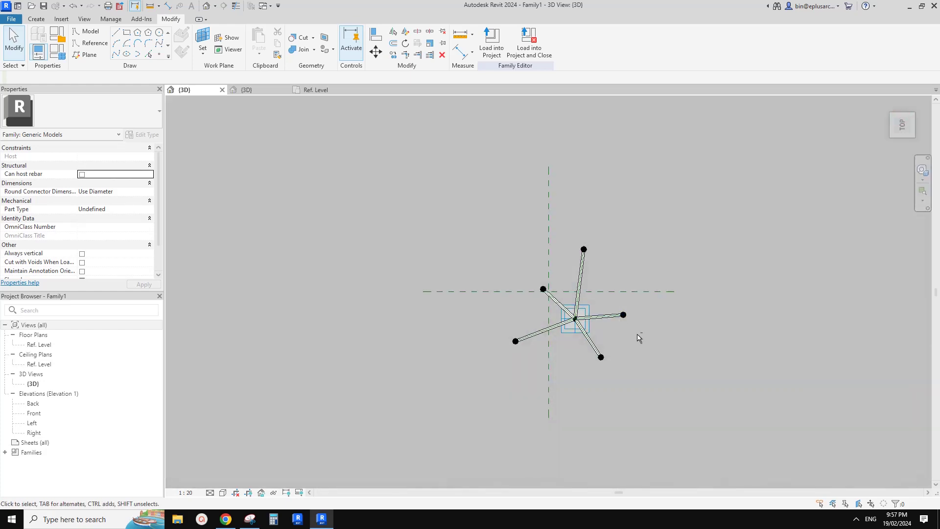
pyautogui.keyDown('shift'); pyautogui.moveTo(639, 338); pyautogui.dragTo(569, 315, button='middle'); pyautogui.keyUp('shift')
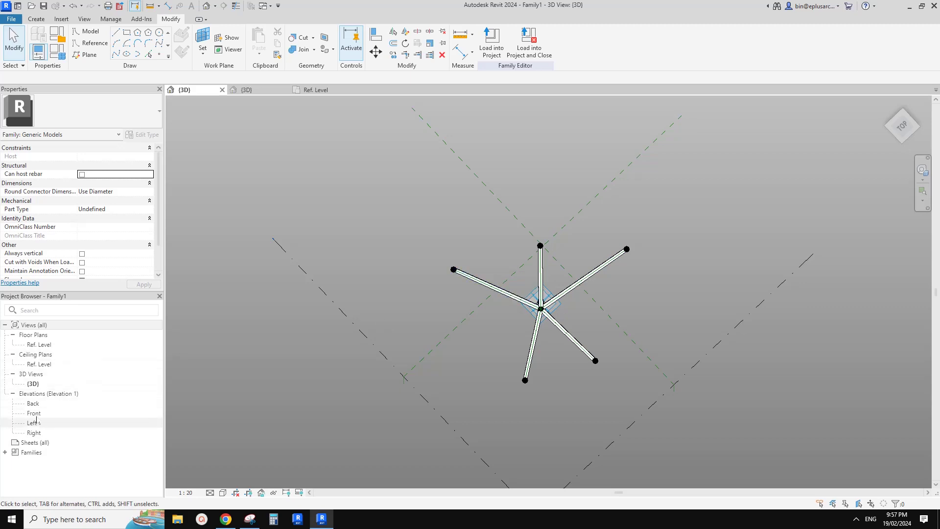
# In the Front elevation, draw a horizontal reference plane above the branch tips, about 8690 mm above Ref. Level
pyautogui.doubleClick(34, 413)
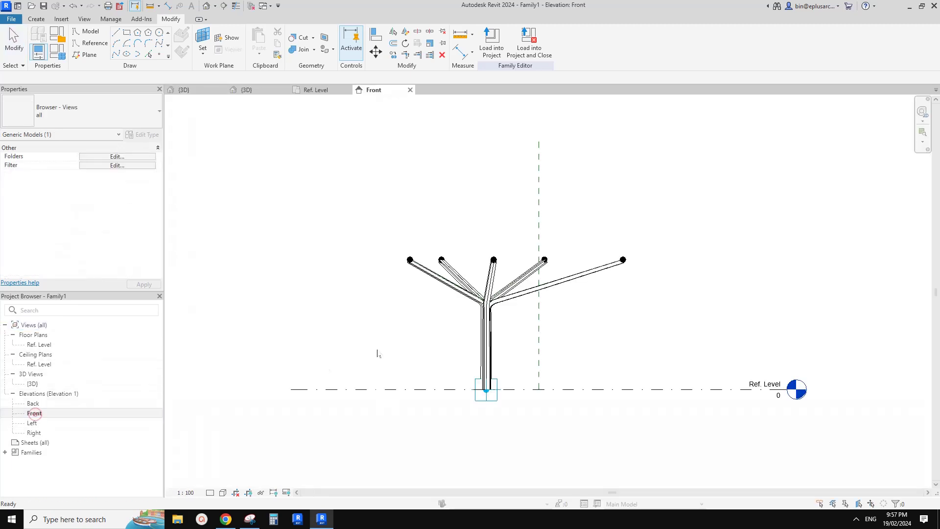
pyautogui.scroll(2, 483, 305)
pyautogui.press('r')
pyautogui.press('p')
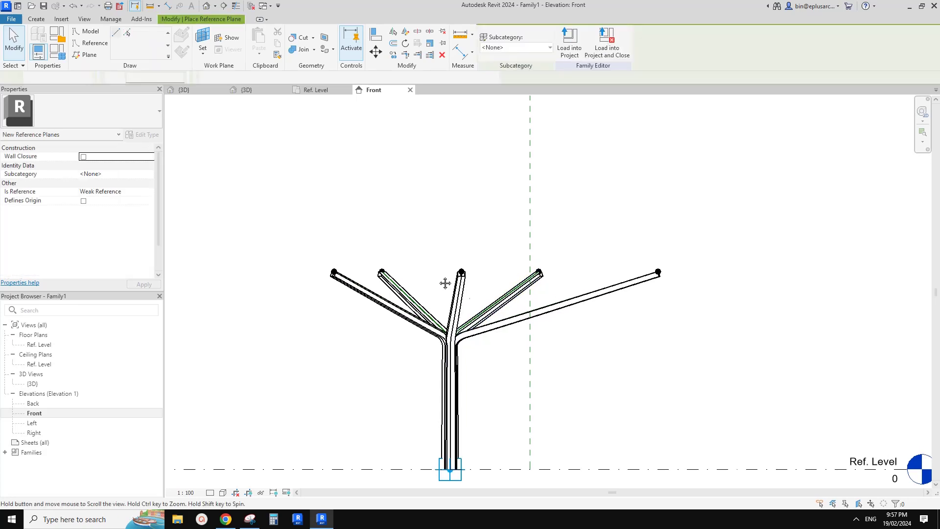
pyautogui.click(303, 254)
pyautogui.click(619, 253)
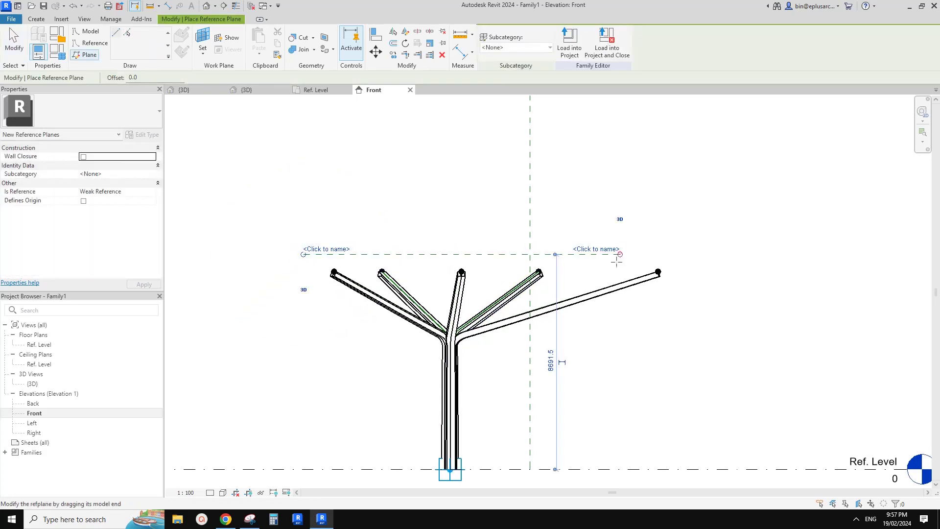
pyautogui.press('Escape')
pyautogui.press('Escape')
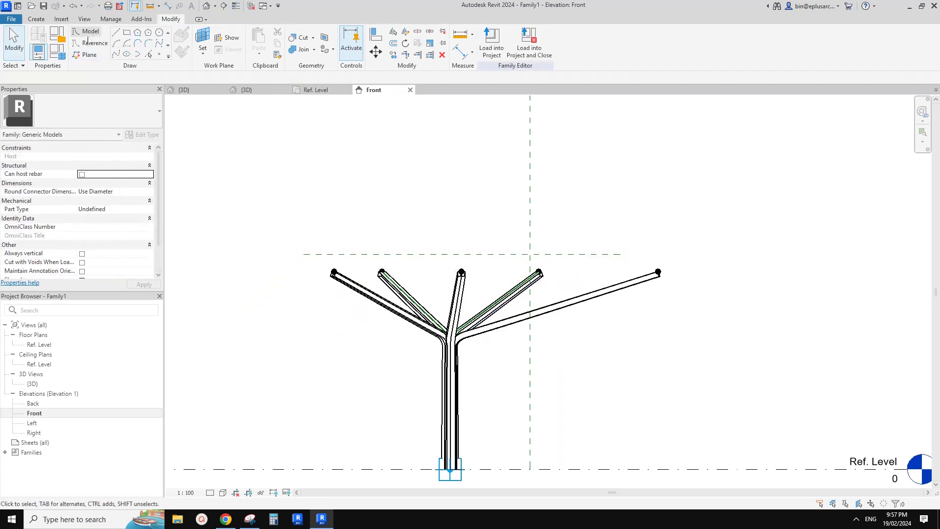
# Start reference lines with the new horizontal reference plane as work plane, and open the Ref. Level floor plan for sketching
pyautogui.click(89, 43)
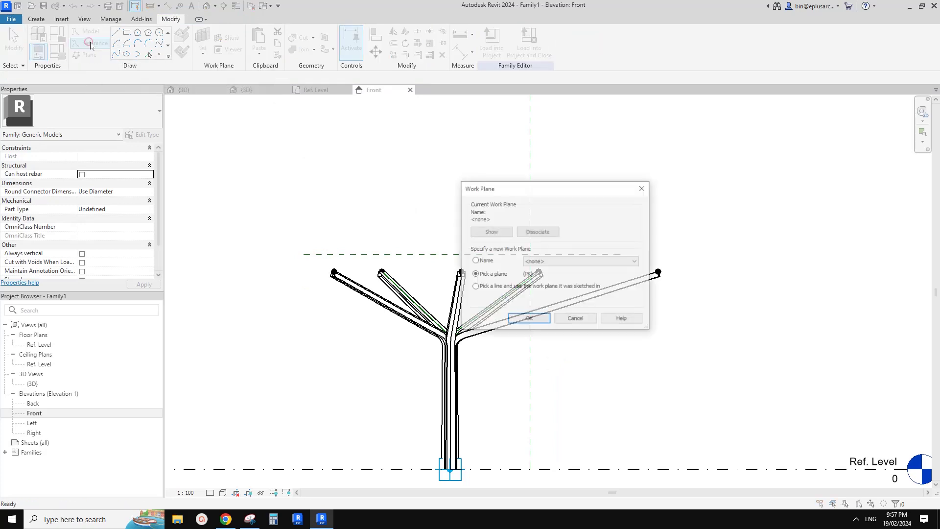
pyautogui.click(523, 318)
pyautogui.click(457, 254)
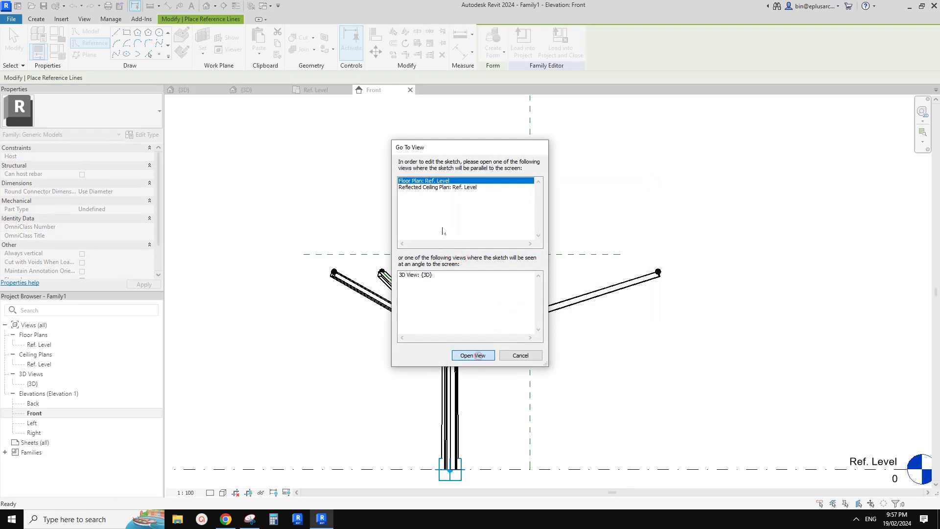
pyautogui.click(473, 356)
# Draw a five-sided inscribed polygon in reference lines with a 600 mm radius, centred on the trunk with a corner pointing horizontally
pyautogui.scroll(4, 514, 293)
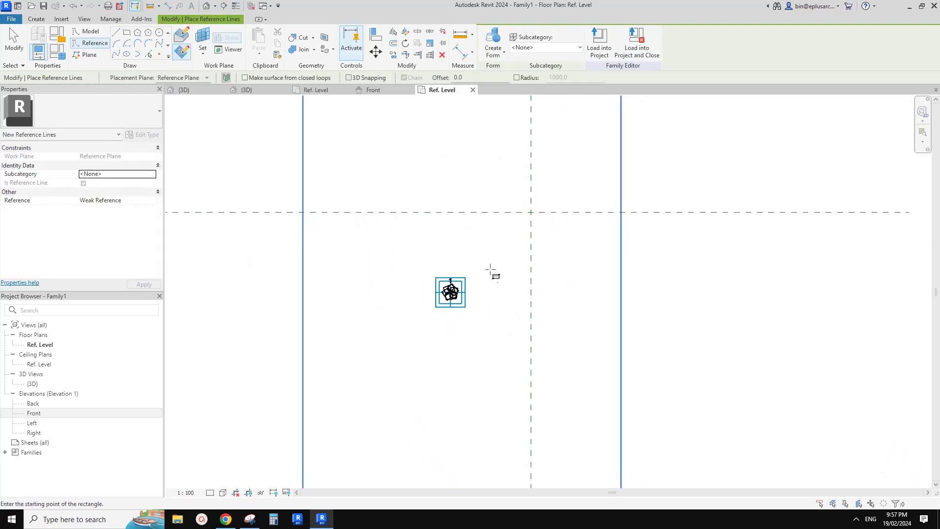
pyautogui.scroll(5, 453, 299)
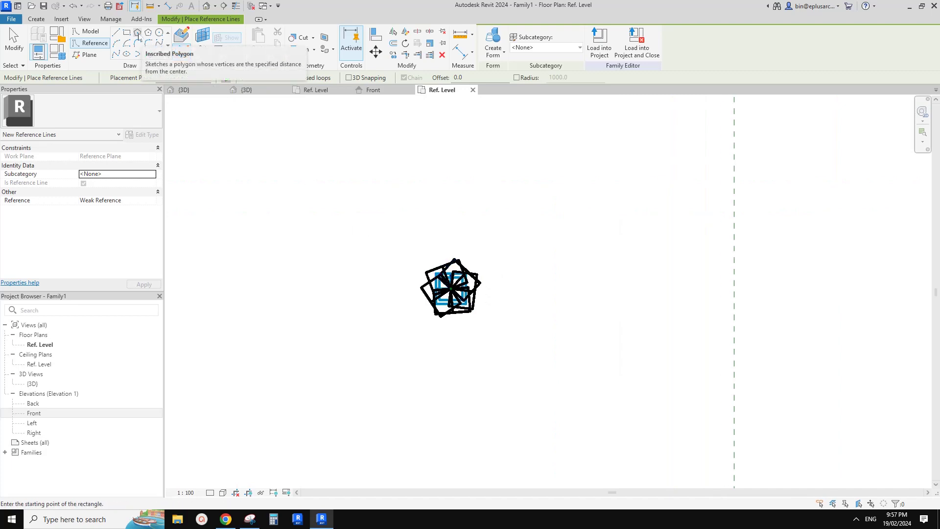
pyautogui.click(139, 34)
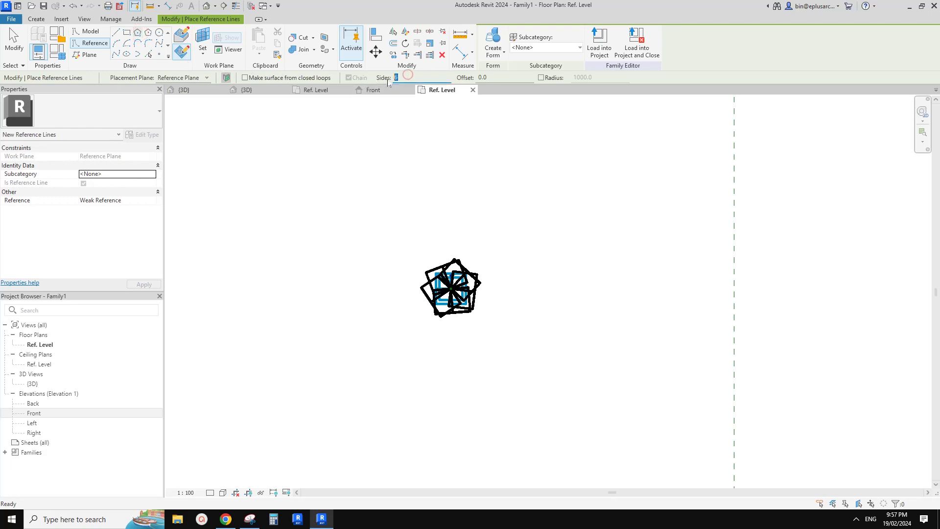
pyautogui.scroll(5, 472, 291)
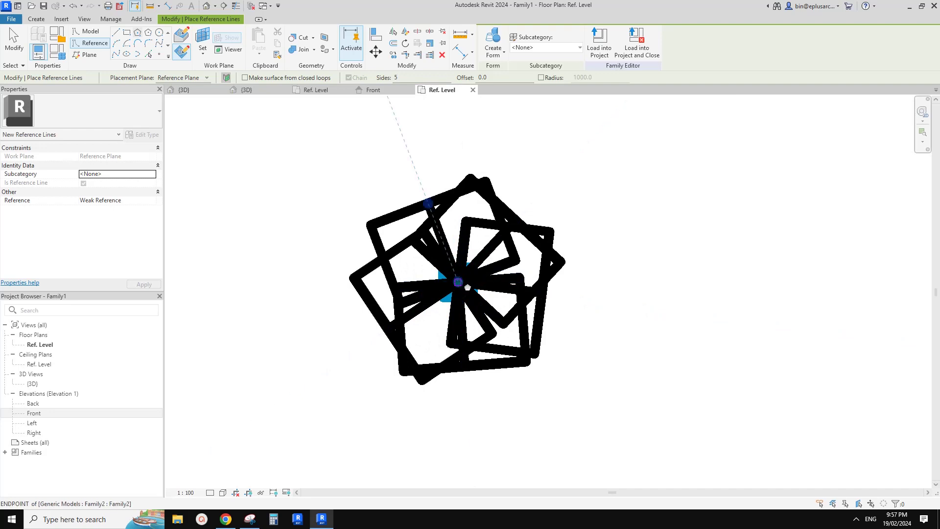
pyautogui.click(458, 281)
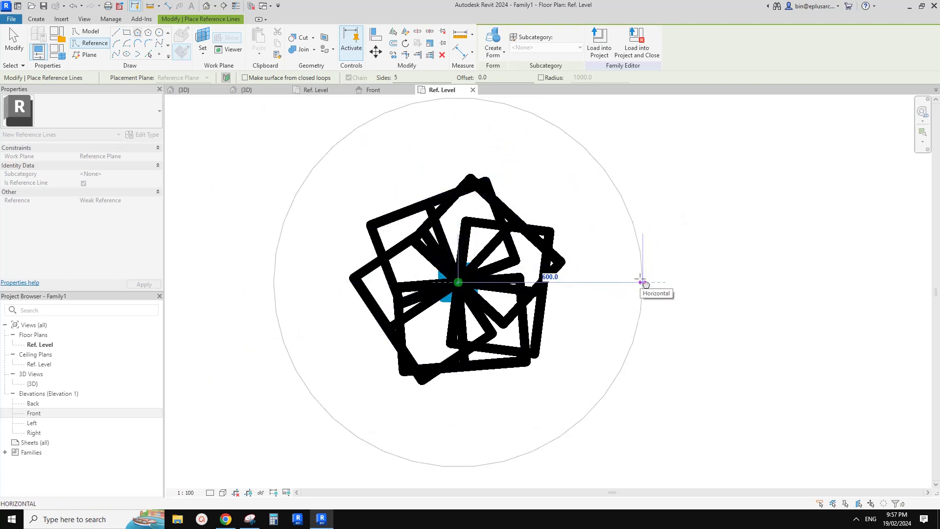
pyautogui.click(643, 282)
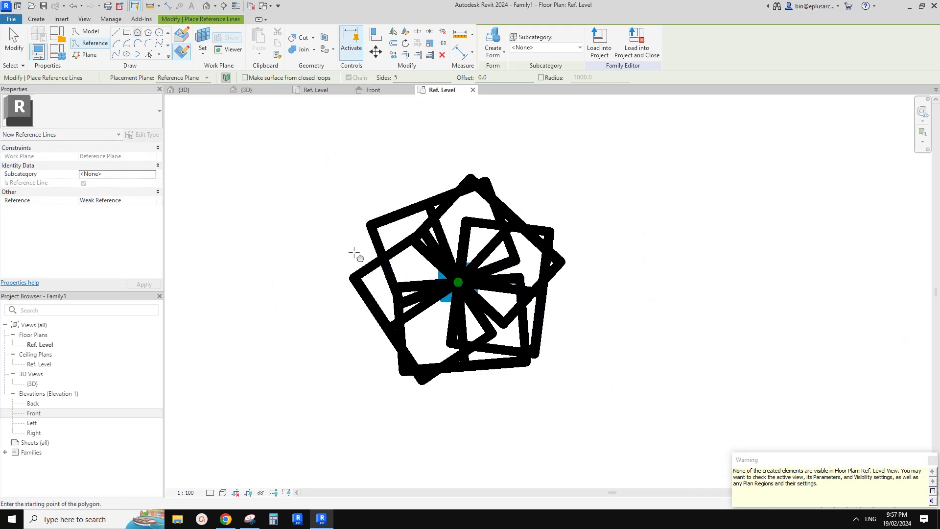
pyautogui.press('Escape')
pyautogui.press('Escape')
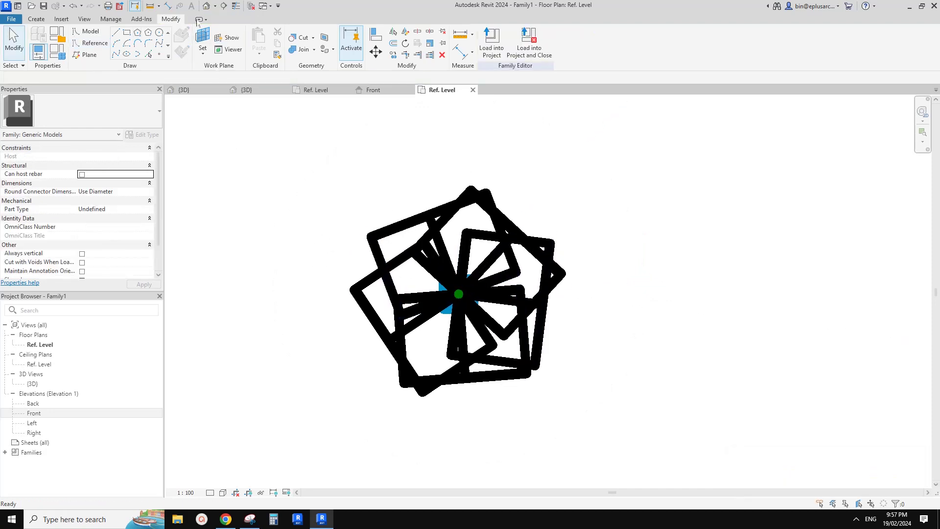
# Check the new pentagon against the branches in the 3D view and open the Ref. Level ceiling plan
pyautogui.click(206, 6)
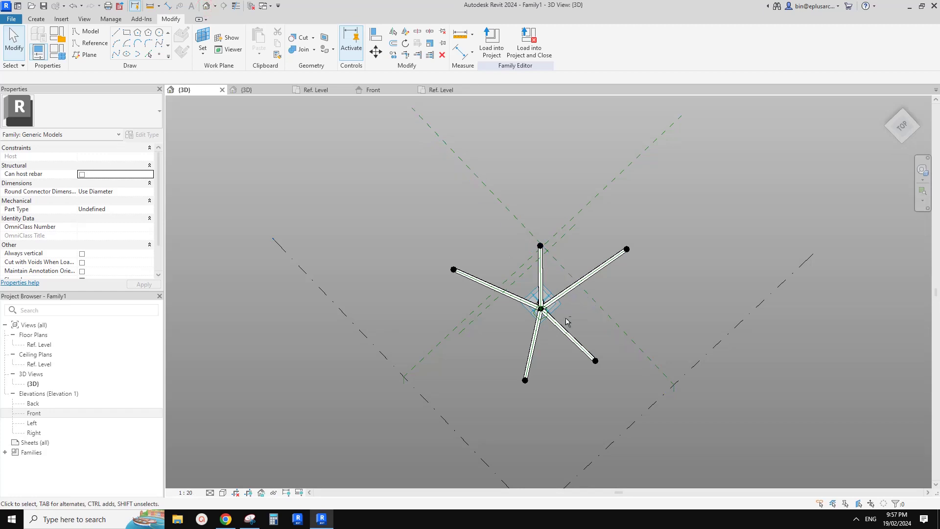
pyautogui.keyDown('shift'); pyautogui.moveTo(626, 211); pyautogui.dragTo(659, 153, button='middle'); pyautogui.keyUp('shift')
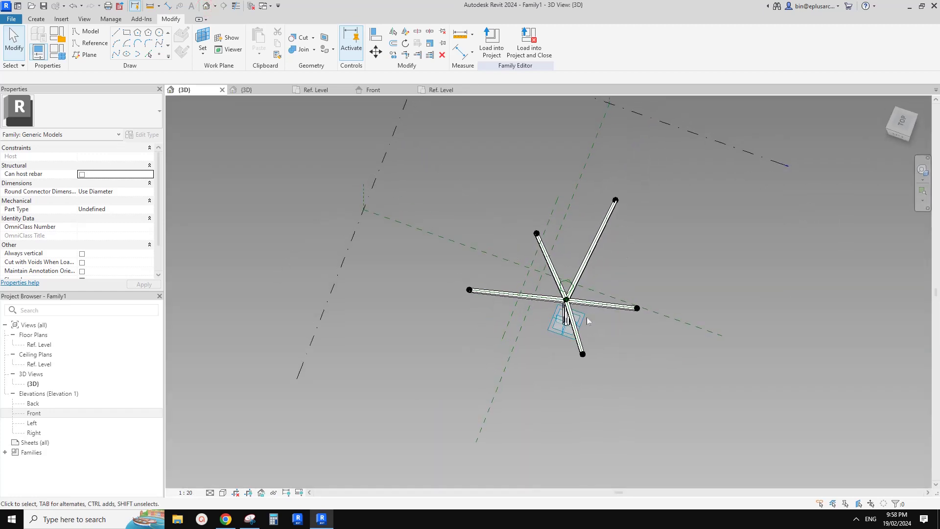
pyautogui.scroll(3, 586, 317)
pyautogui.press('Tab')
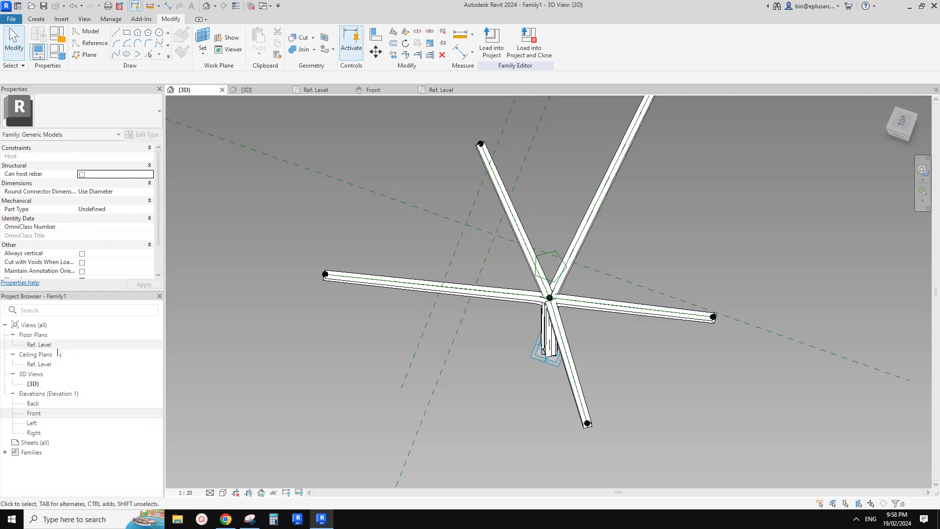
pyautogui.doubleClick(43, 364)
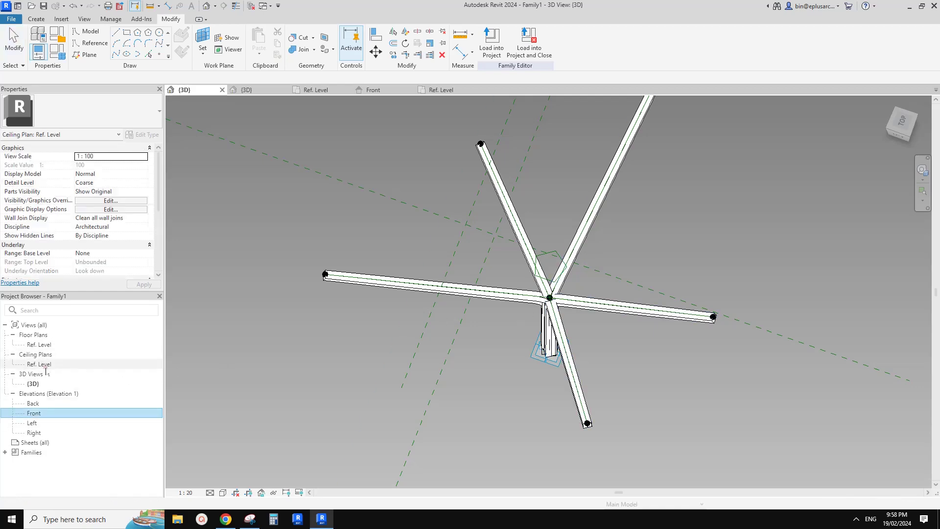
pyautogui.scroll(5, 518, 325)
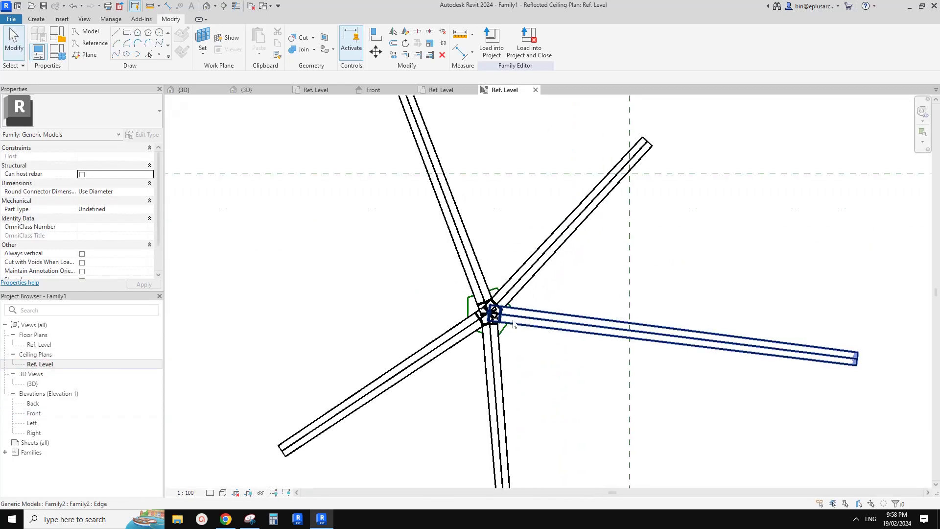
# Scale the reference-line pentagon up about the trunk centre until its corners lie roughly at the branches' reach
pyautogui.click(507, 333)
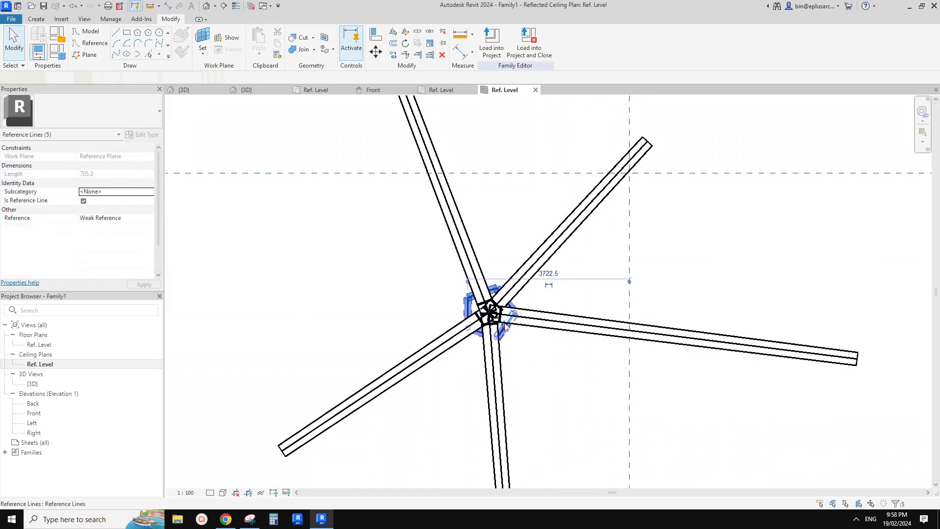
pyautogui.scroll(3, 507, 333)
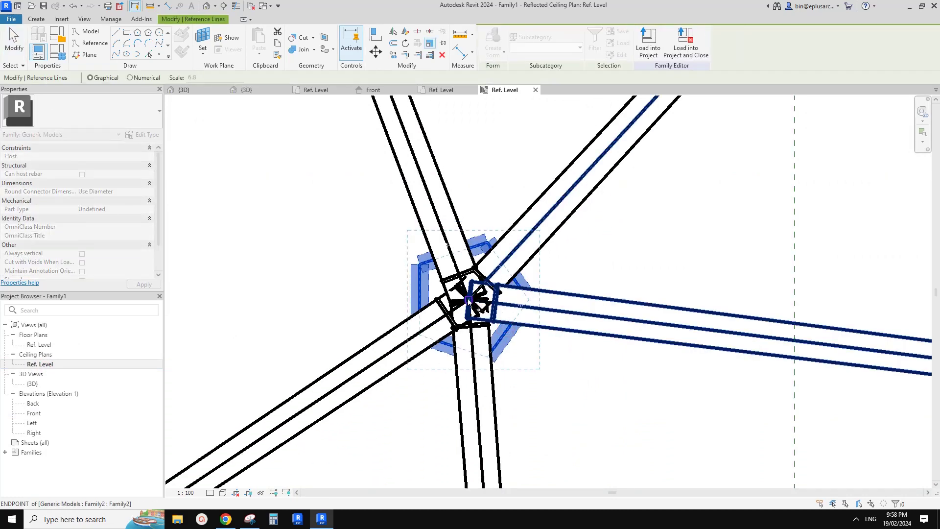
pyautogui.click(468, 300)
pyautogui.scroll(-10, 776, 305)
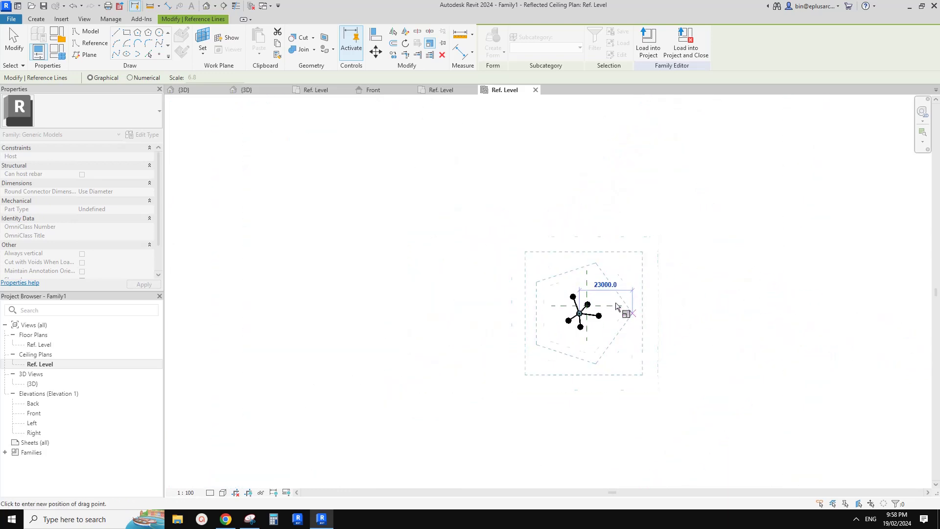
pyautogui.scroll(4, 601, 308)
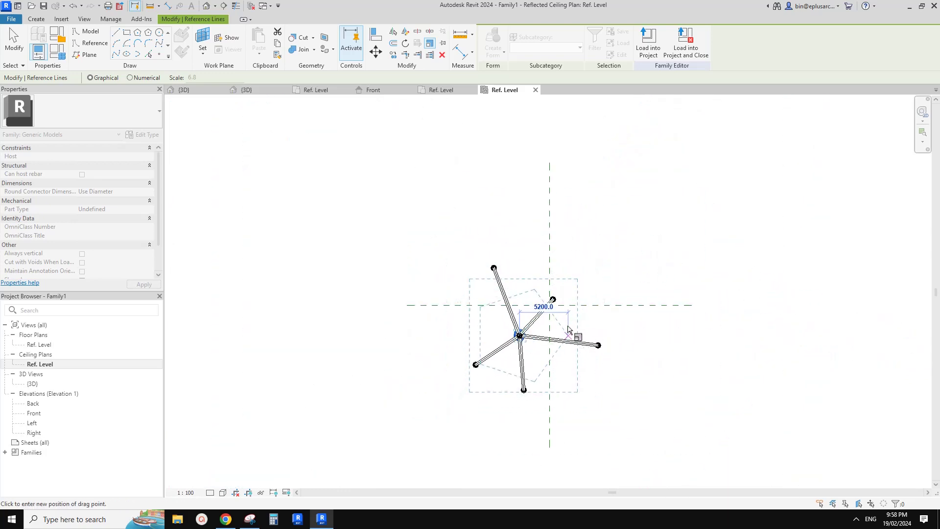
pyautogui.scroll(3, 567, 329)
pyautogui.click(577, 333)
pyautogui.click(498, 250)
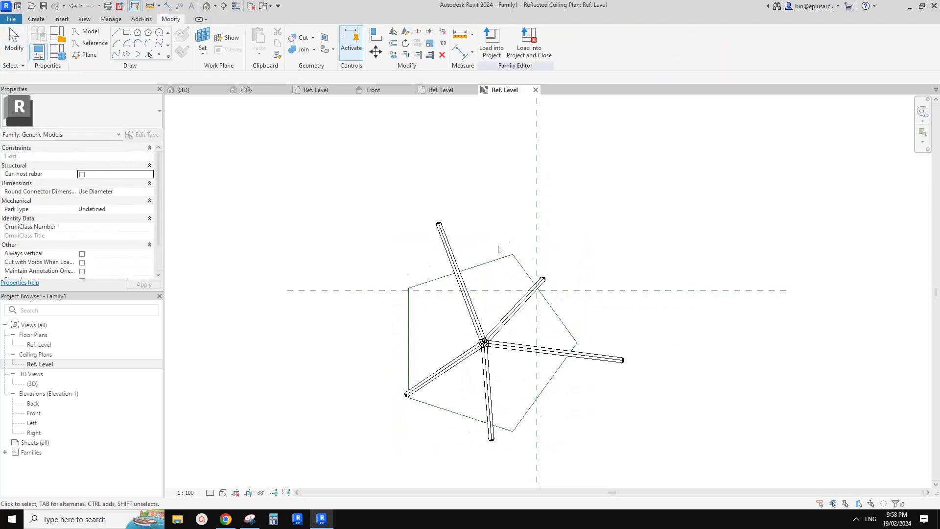
pyautogui.scroll(3, 454, 230)
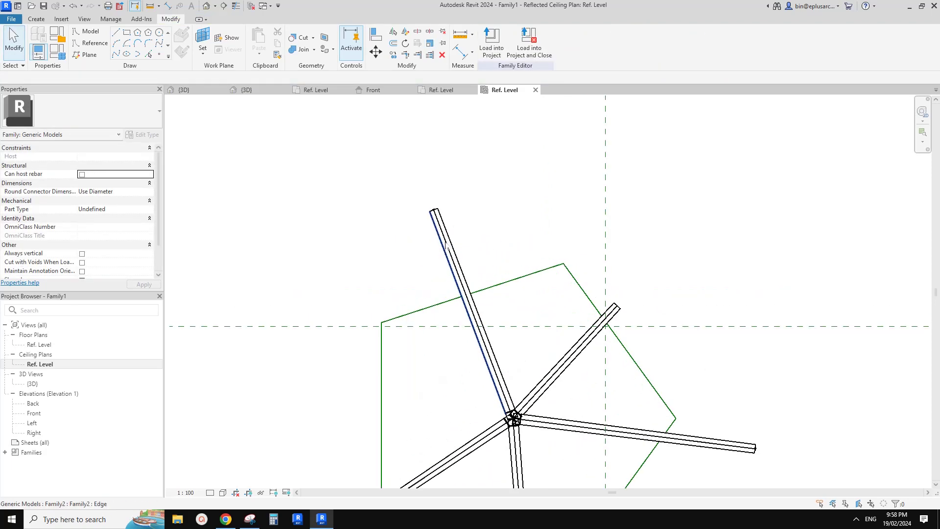
pyautogui.click(434, 211)
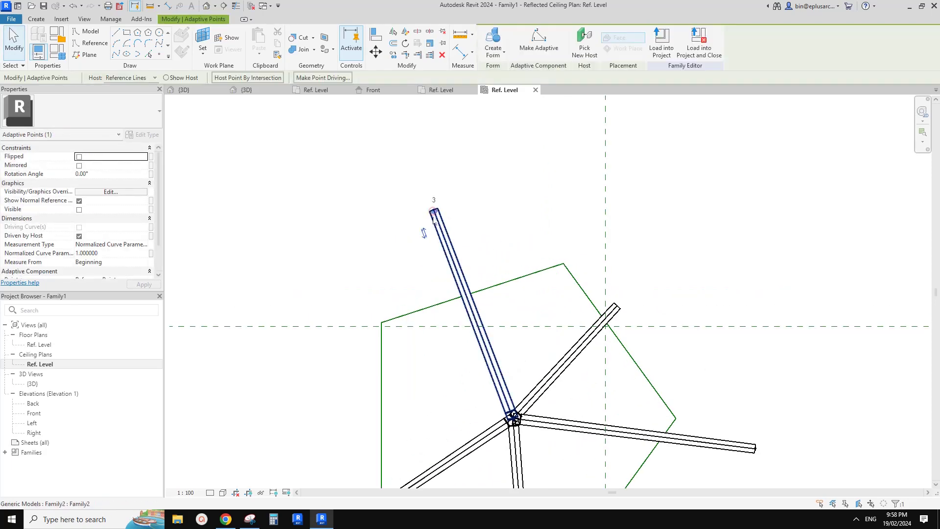
pyautogui.press('Escape')
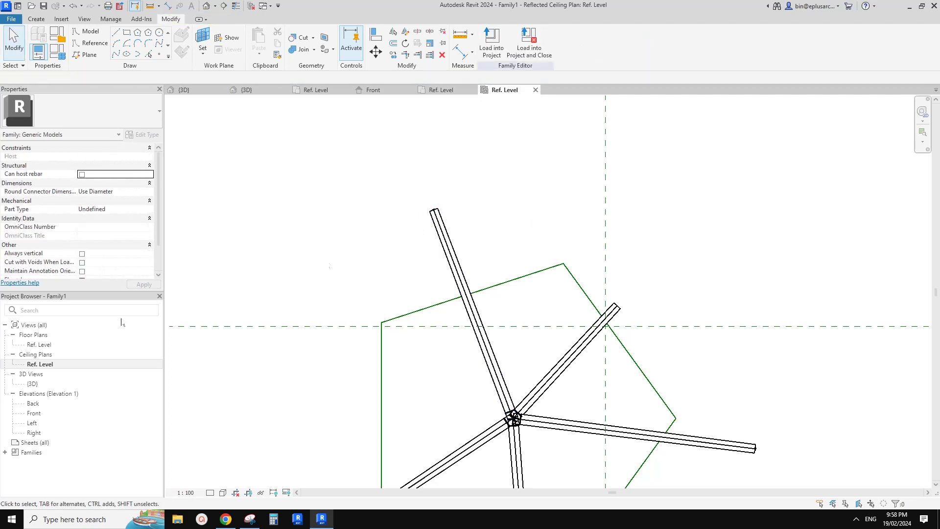
pyautogui.moveTo(507, 306); pyautogui.dragTo(503, 165, button='middle')
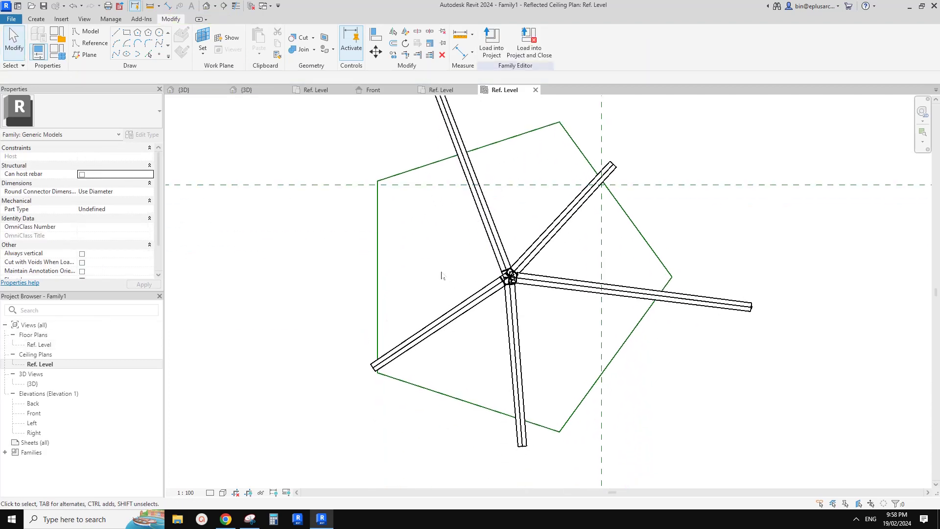
pyautogui.moveTo(442, 277); pyautogui.dragTo(421, 304, button='middle')
pyautogui.moveTo(466, 261); pyautogui.dragTo(457, 284, button='middle')
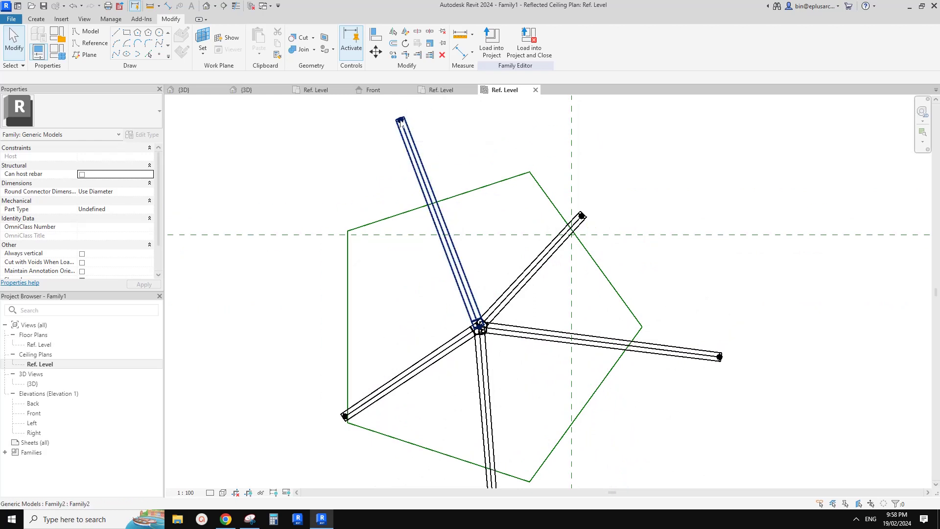
pyautogui.keyDown('ctrl'); pyautogui.scroll(1, 396, 120); pyautogui.keyUp('ctrl')
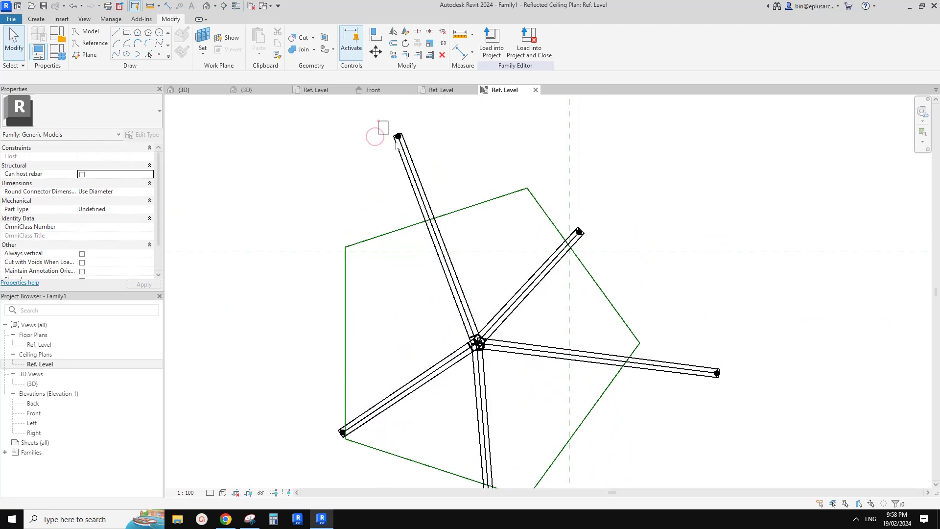
pyautogui.click(399, 138)
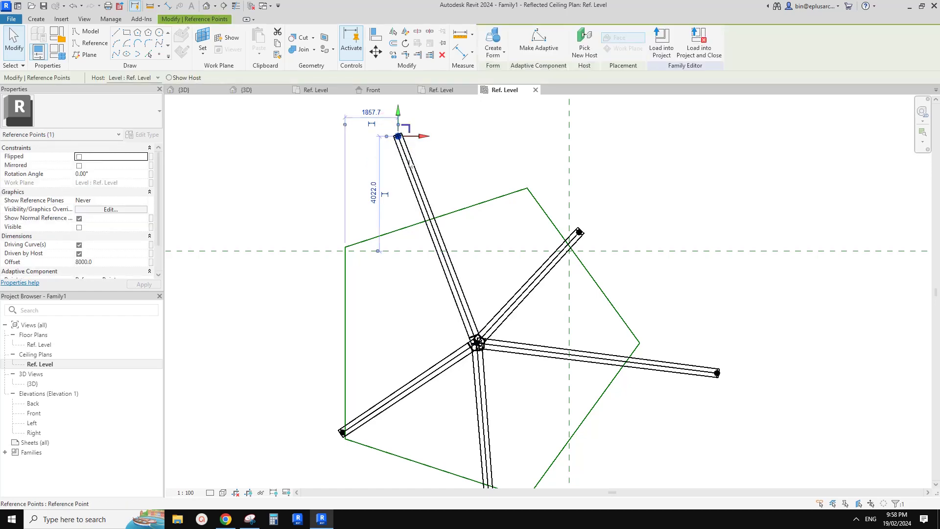
pyautogui.press('Escape')
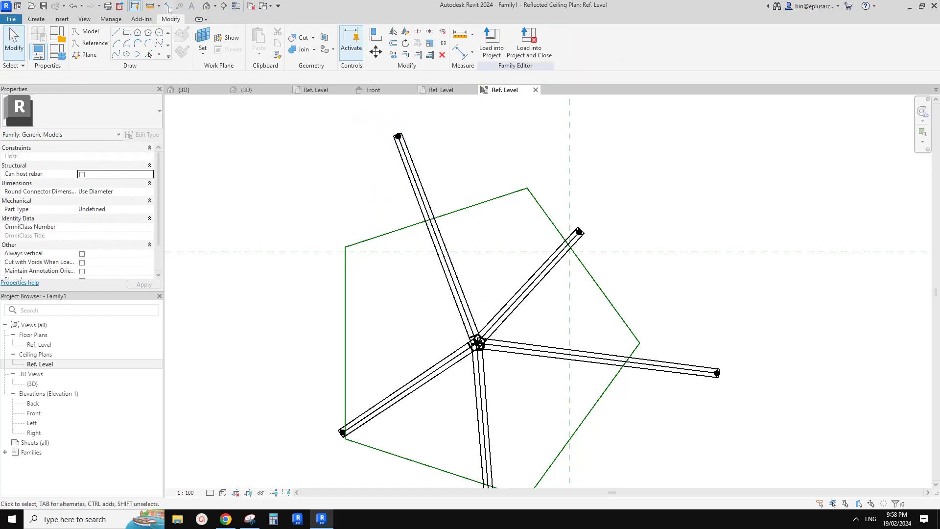
# In the 3D view, select the reference points at all five branch tips and make them adaptive
pyautogui.click(206, 8)
pyautogui.scroll(-1, 428, 181)
pyautogui.moveTo(420, 182); pyautogui.dragTo(410, 238, button='middle')
pyautogui.moveTo(424, 150); pyautogui.dragTo(449, 182)
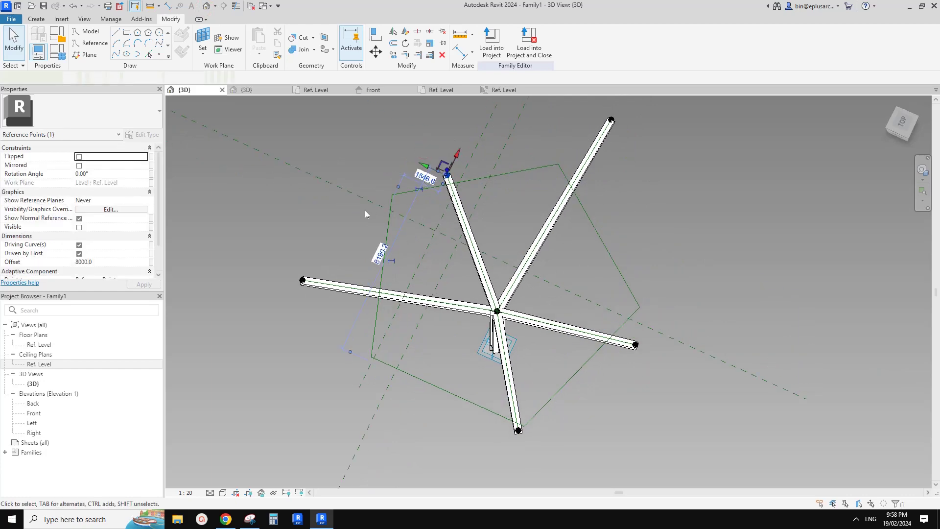
pyautogui.moveTo(272, 253); pyautogui.dragTo(320, 303)
pyautogui.keyDown('ctrl'); pyautogui.moveTo(428, 155); pyautogui.dragTo(457, 189); pyautogui.keyUp('ctrl')
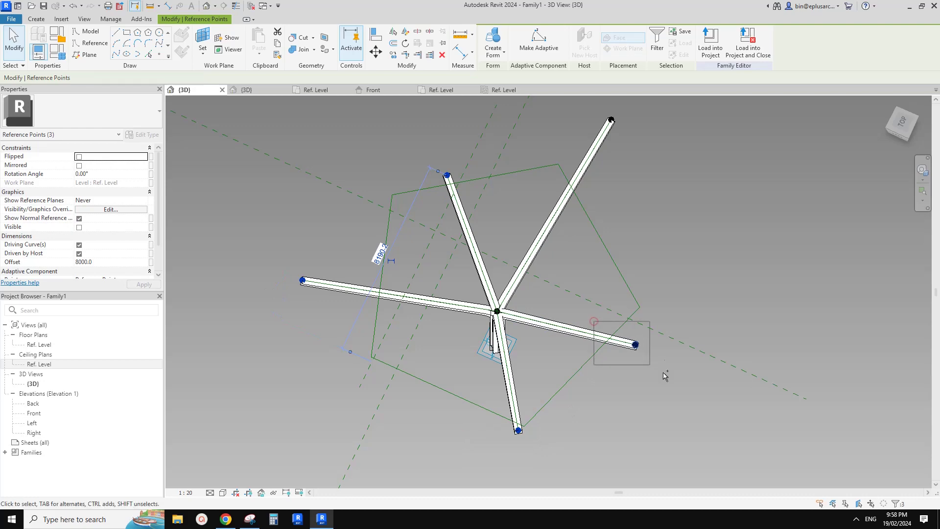
pyautogui.keyDown('ctrl'); pyautogui.moveTo(664, 373); pyautogui.dragTo(665, 374); pyautogui.keyUp('ctrl')
pyautogui.moveTo(662, 292); pyautogui.dragTo(647, 349, button='middle')
pyautogui.keyDown('ctrl'); pyautogui.moveTo(572, 148); pyautogui.dragTo(618, 199); pyautogui.keyUp('ctrl')
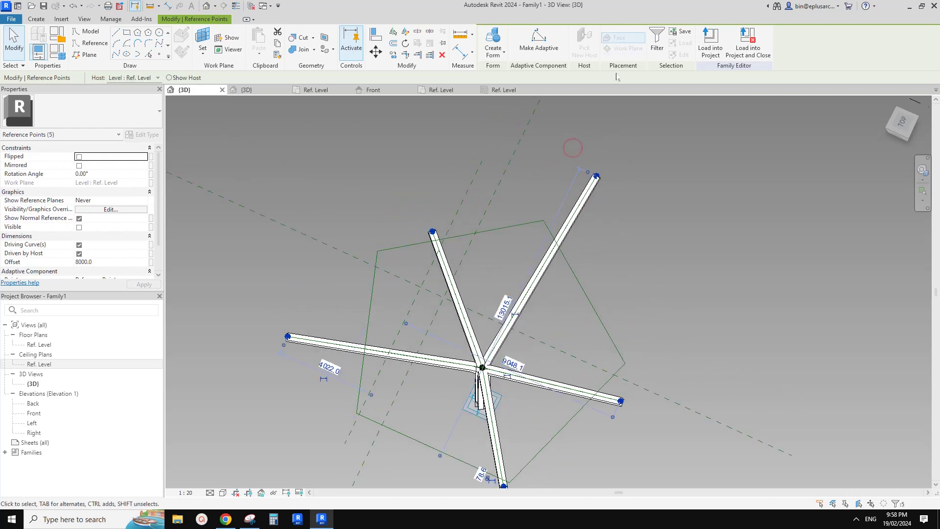
pyautogui.click(538, 41)
pyautogui.moveTo(483, 283); pyautogui.dragTo(498, 210, button='middle')
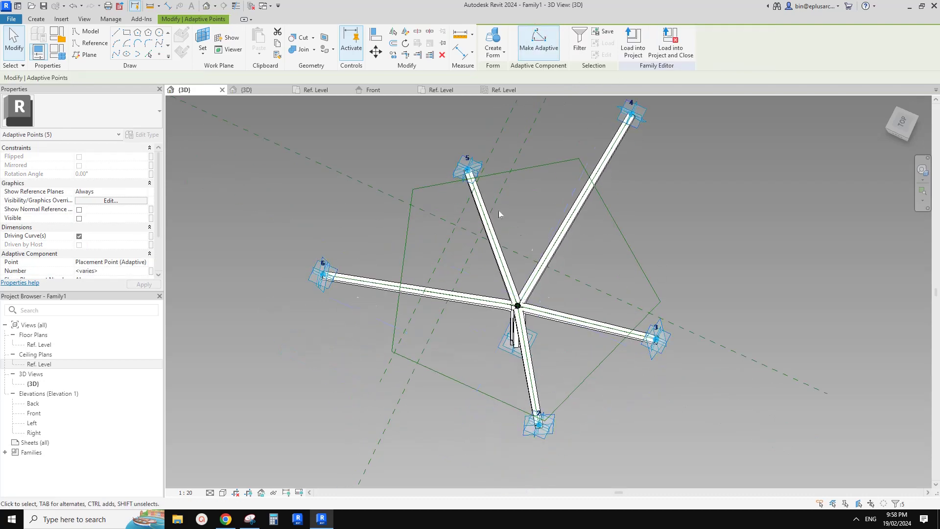
pyautogui.click(498, 211)
# In the Ref. Level ceiling plan, move adaptive points 6, 2 and 3 onto the nearest corners of the reference-line pentagon
pyautogui.doubleClick(45, 365)
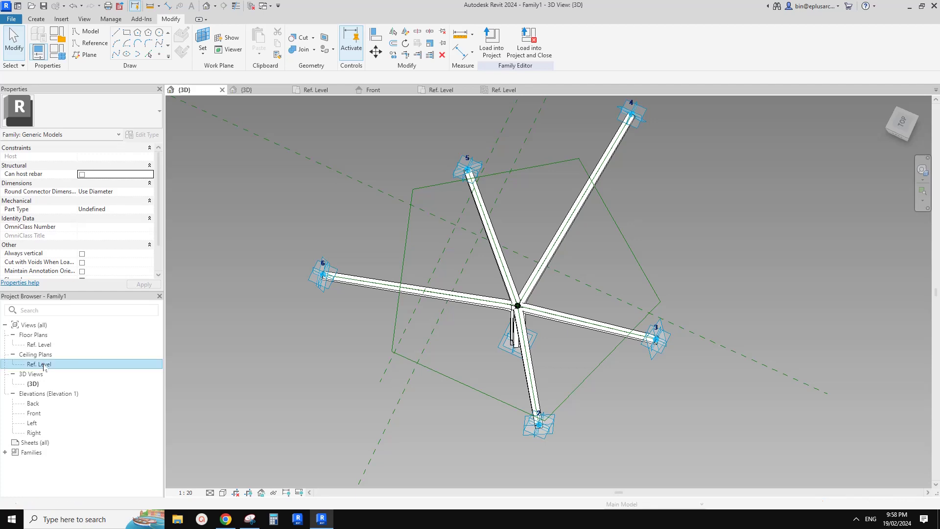
pyautogui.click(409, 151)
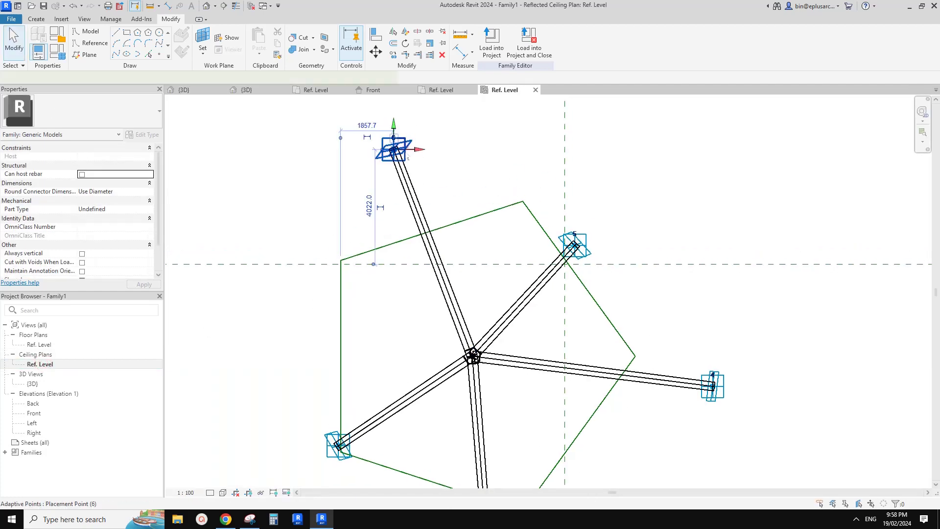
pyautogui.moveTo(353, 260); pyautogui.dragTo(354, 261)
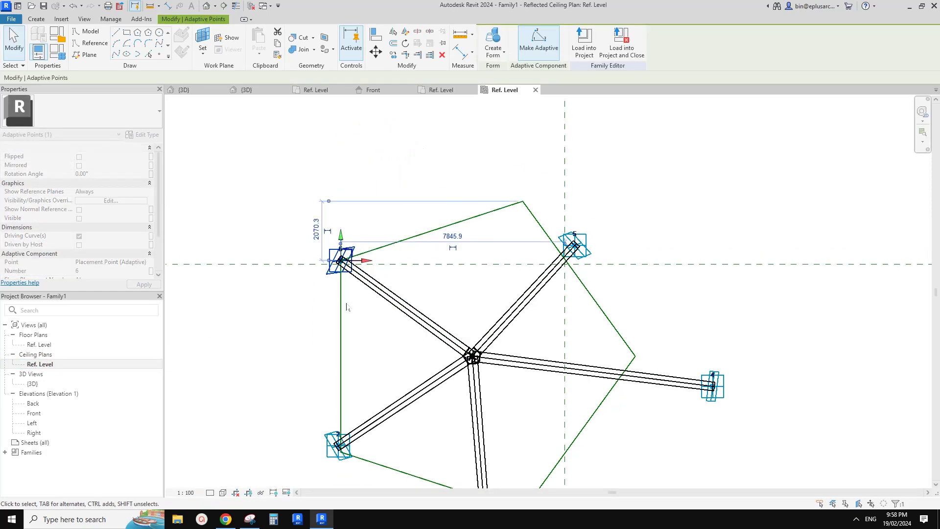
pyautogui.moveTo(379, 429); pyautogui.dragTo(401, 337, button='middle')
pyautogui.moveTo(359, 360); pyautogui.dragTo(380, 321)
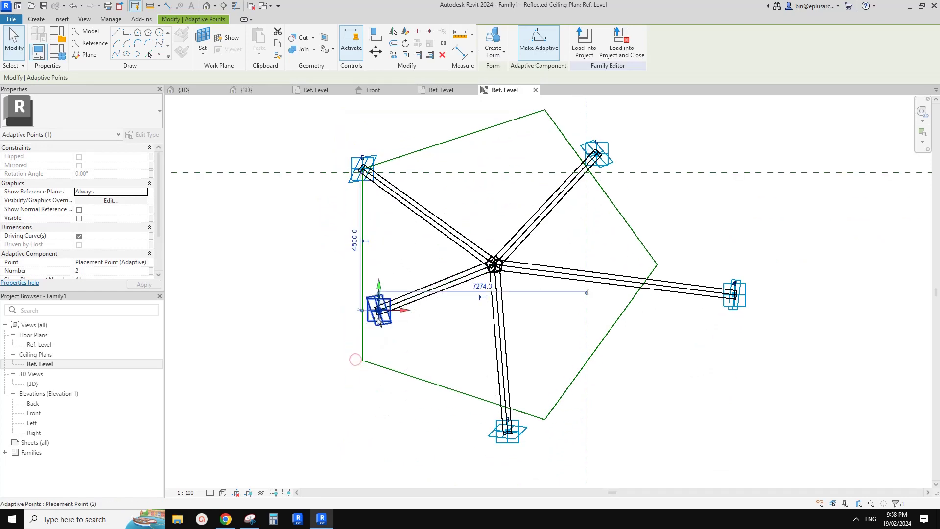
pyautogui.moveTo(359, 372); pyautogui.dragTo(362, 360)
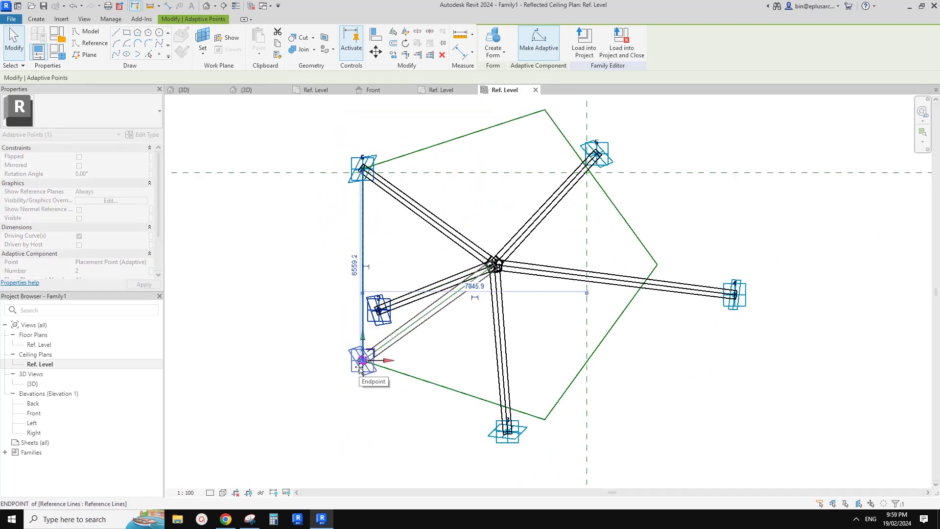
pyautogui.moveTo(505, 443); pyautogui.dragTo(432, 384, button='middle')
pyautogui.moveTo(431, 384); pyautogui.dragTo(470, 363)
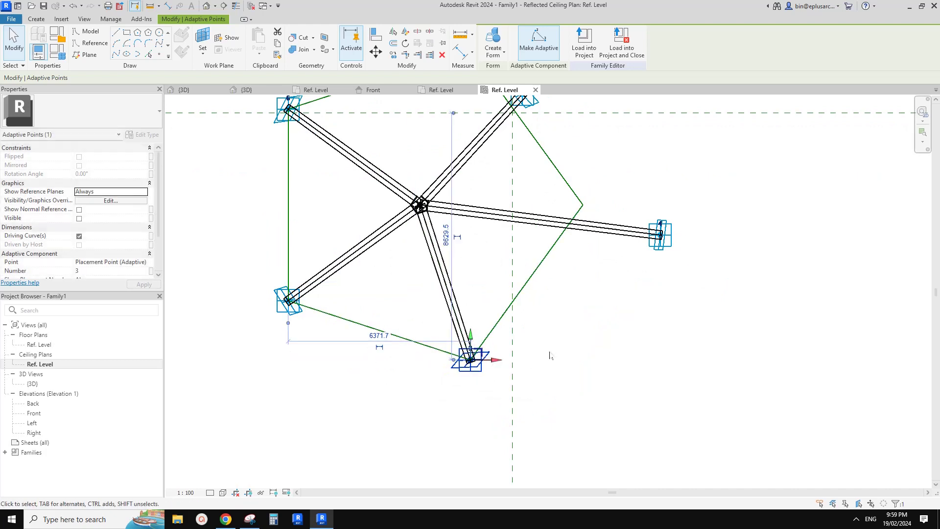
# Move adaptive points 4 and 5 onto the two remaining corners of the reference-line pentagon
pyautogui.moveTo(535, 335); pyautogui.dragTo(485, 398, button='middle')
pyautogui.click(605, 314)
pyautogui.moveTo(605, 314); pyautogui.dragTo(535, 270)
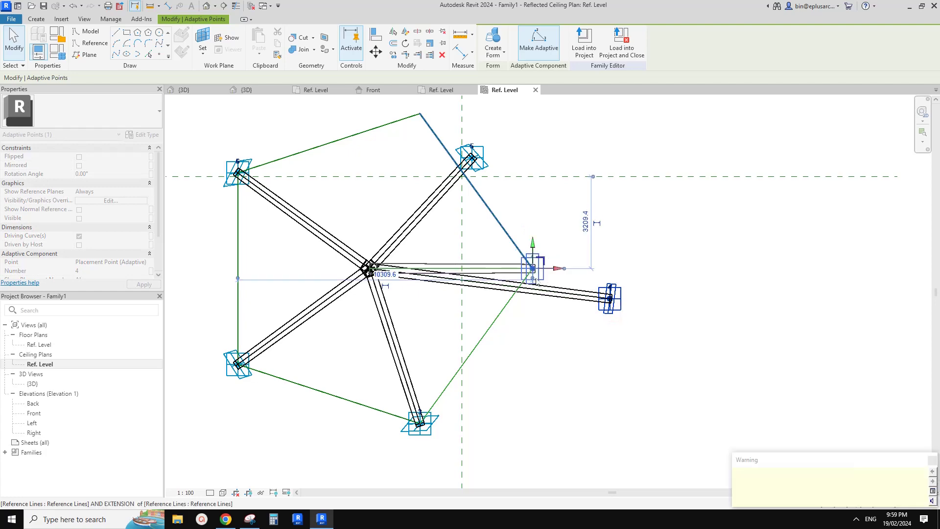
pyautogui.scroll(2, 491, 218)
pyautogui.click(466, 211)
pyautogui.moveTo(466, 212); pyautogui.dragTo(398, 154)
pyautogui.scroll(-5, 414, 194)
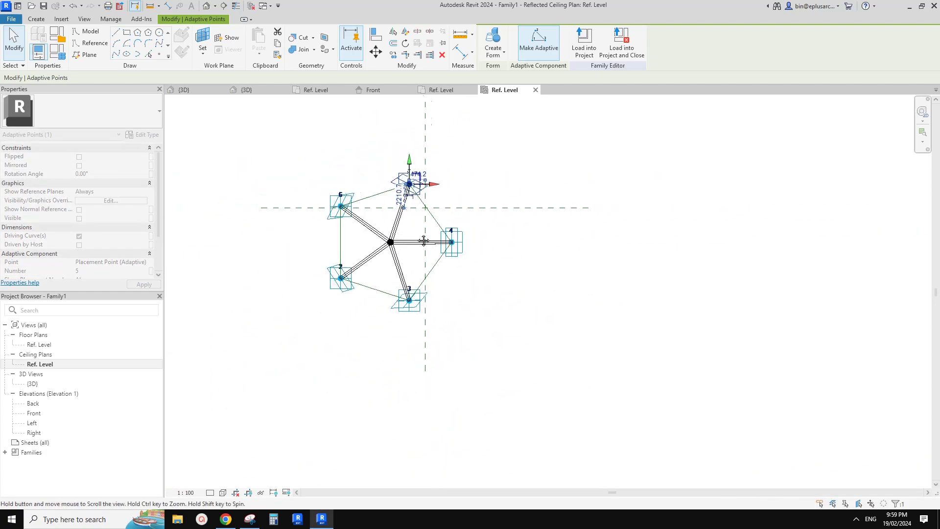
pyautogui.moveTo(423, 240); pyautogui.dragTo(466, 236, button='middle')
pyautogui.press('Escape')
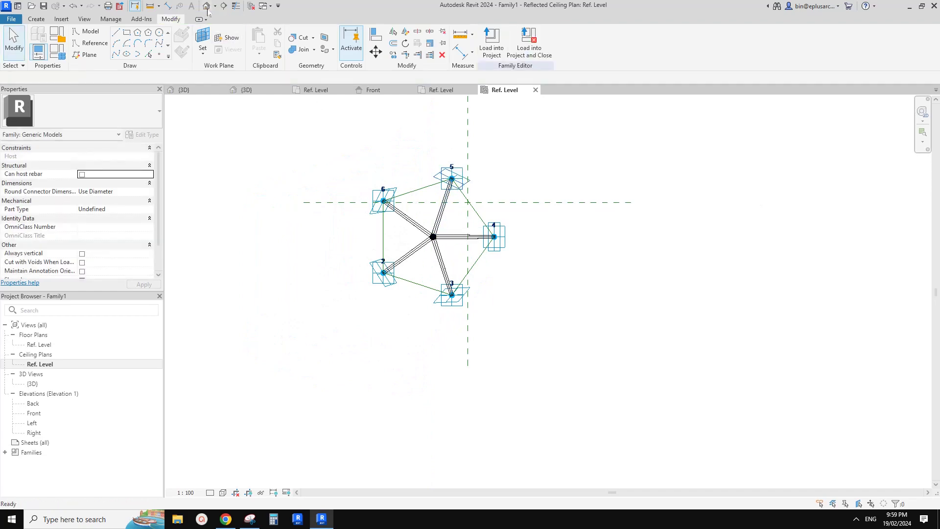
# In the 3D view, select the whole chain of pentagon reference lines around the branch tips and delete it
pyautogui.click(207, 8)
pyautogui.scroll(2, 543, 274)
pyautogui.keyDown('shift'); pyautogui.moveTo(551, 272); pyautogui.dragTo(530, 259, button='middle'); pyautogui.keyUp('shift')
pyautogui.moveTo(530, 259); pyautogui.dragTo(487, 300, button='middle')
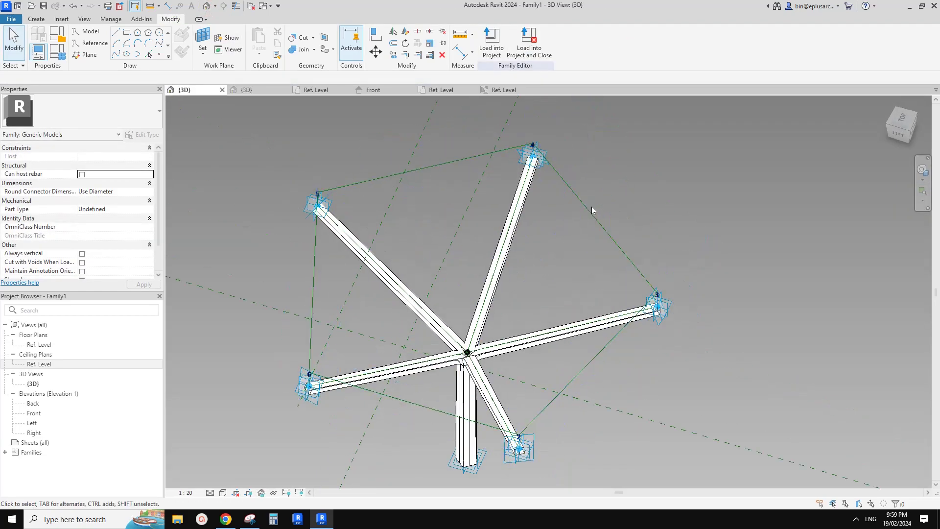
pyautogui.press('Tab')
pyautogui.click(591, 211)
pyautogui.moveTo(439, 263); pyautogui.dragTo(407, 255, button='middle')
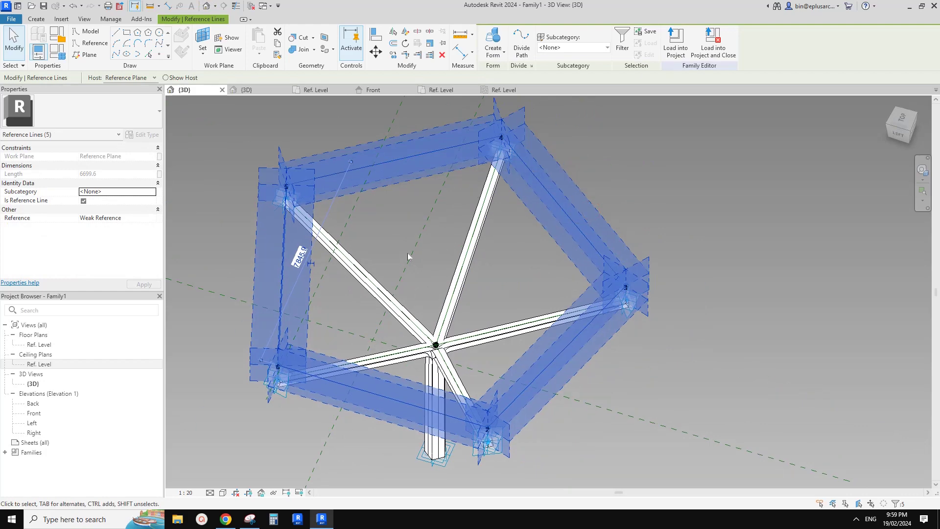
pyautogui.press('Delete')
# In the Front elevation, delete the horizontal reference plane just above the branch tips
pyautogui.doubleClick(76, 366)
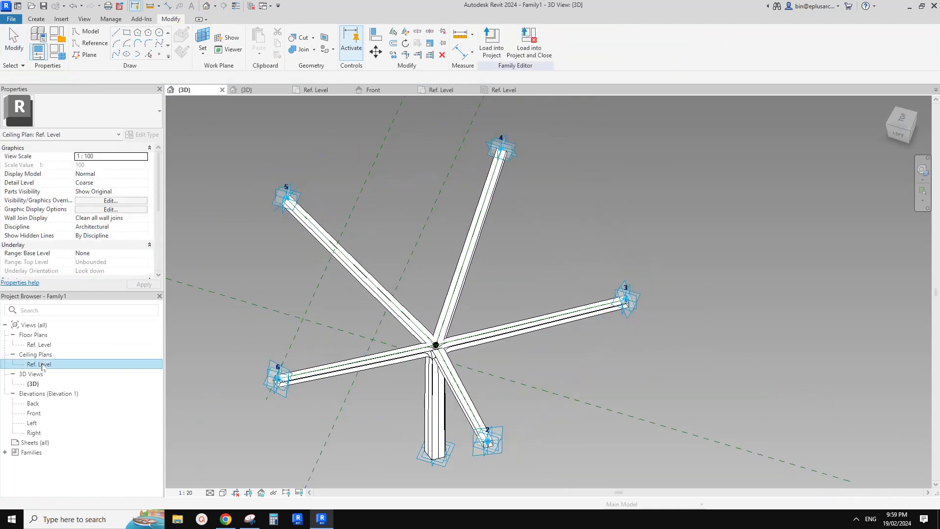
pyautogui.doubleClick(34, 414)
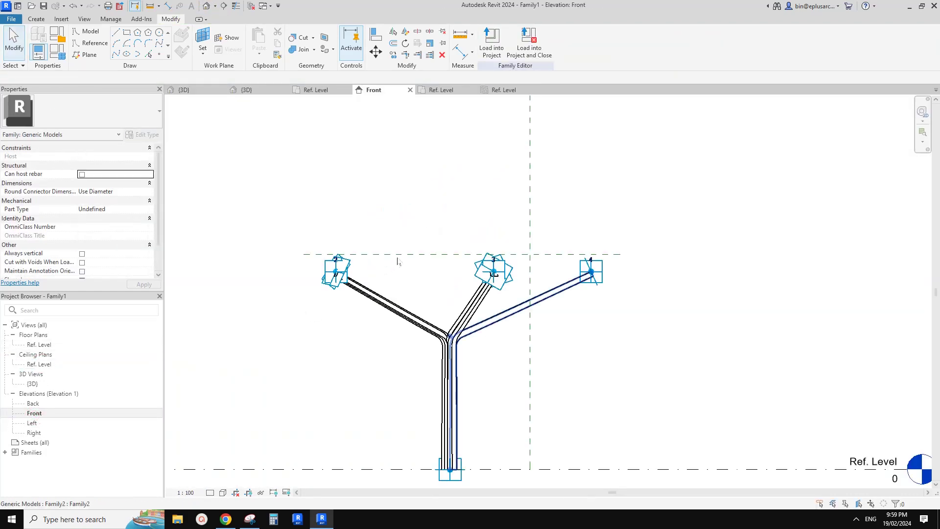
pyautogui.click(399, 256)
pyautogui.click(412, 255)
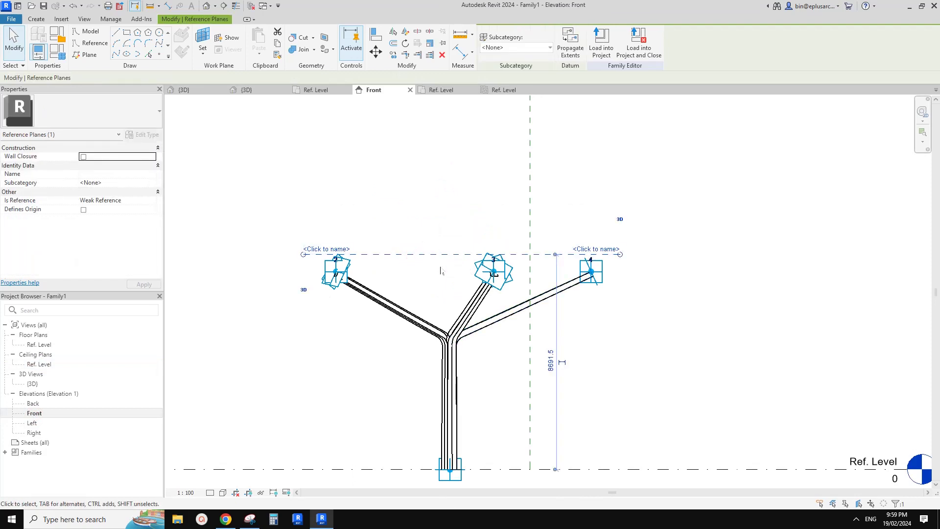
pyautogui.press('e')
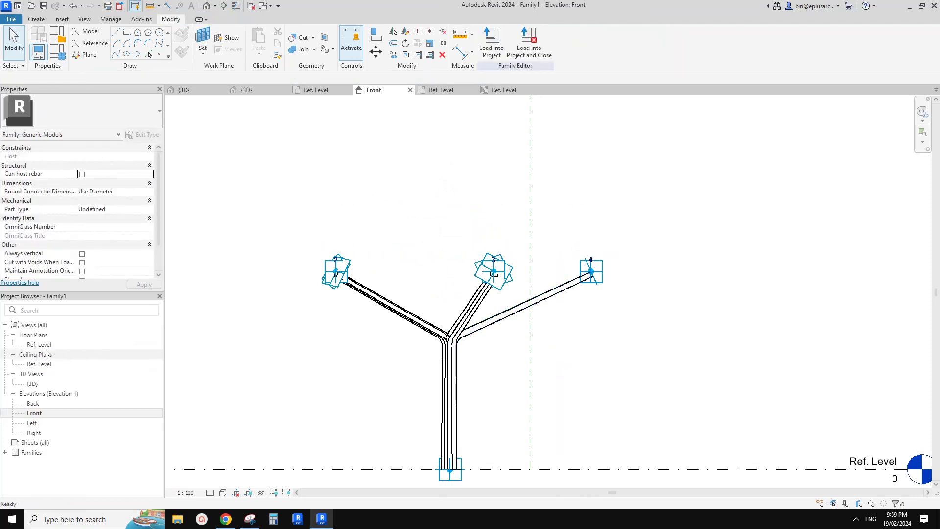
# Return to the 3D view and examine the type properties of one Family2 branch without changing them
pyautogui.click(207, 6)
pyautogui.keyDown('shift'); pyautogui.moveTo(509, 237); pyautogui.dragTo(521, 302, button='middle'); pyautogui.keyUp('shift')
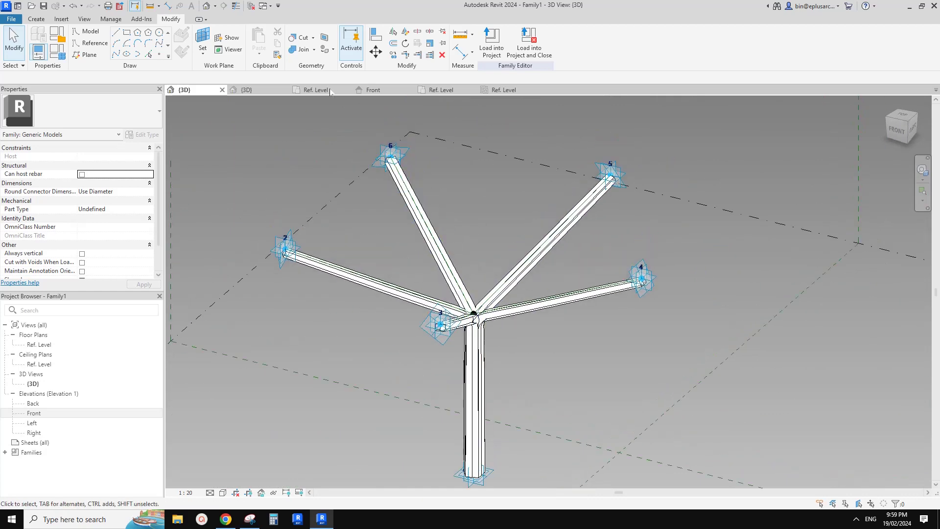
pyautogui.click(398, 297)
pyautogui.scroll(3, 121, 219)
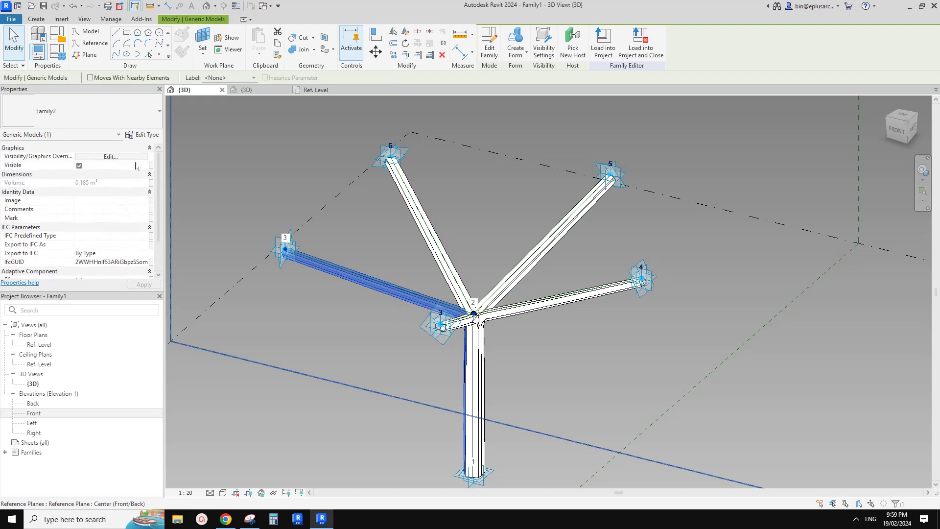
pyautogui.click(142, 134)
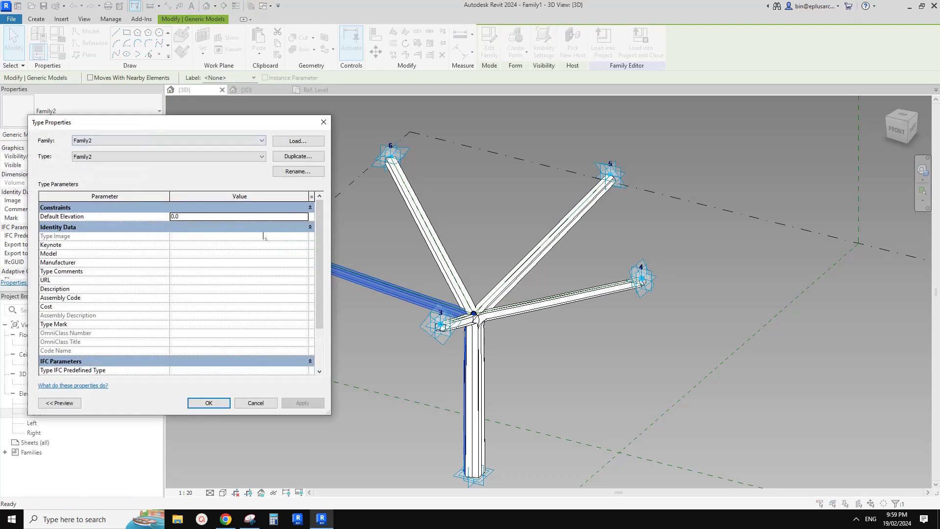
pyautogui.press('Escape')
# In Family2, associate the W dimension of the profile at adaptive point 1 with a new family parameter named BW
pyautogui.click(259, 89)
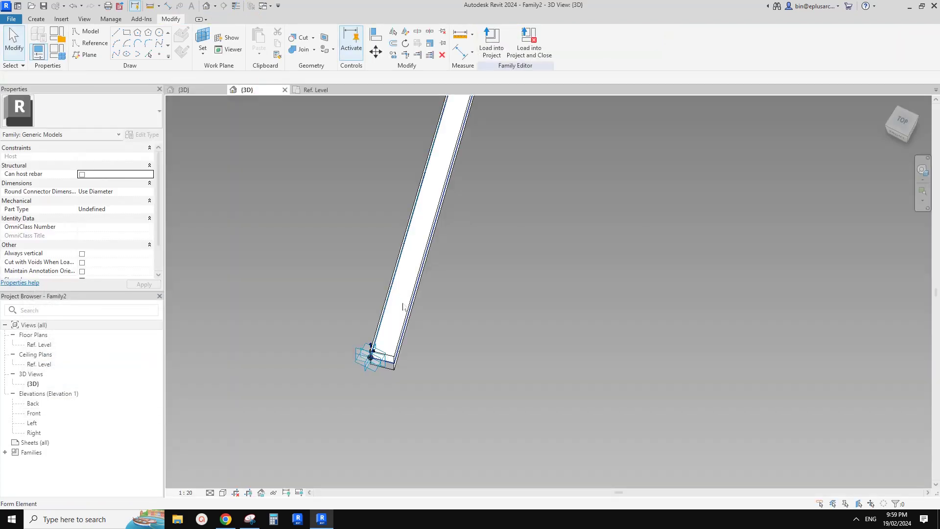
pyautogui.click(391, 370)
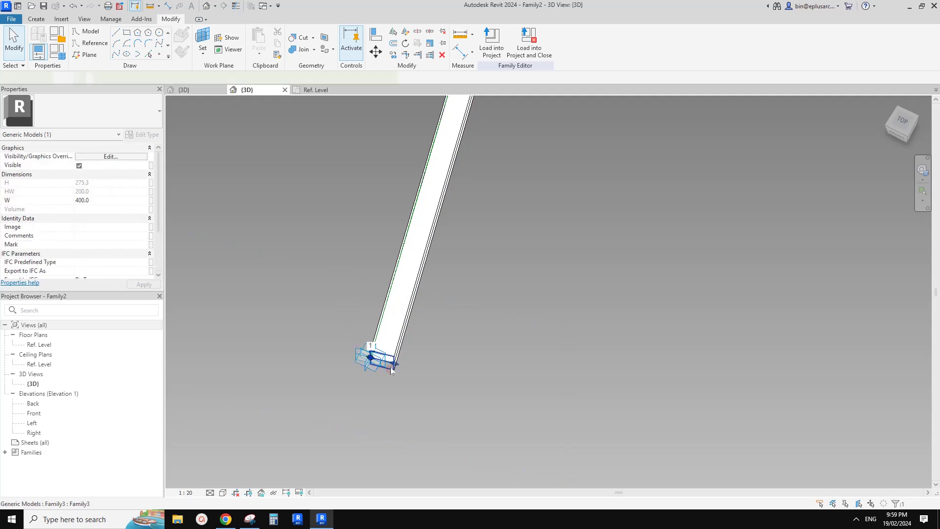
pyautogui.scroll(-1, 429, 329)
pyautogui.moveTo(428, 329); pyautogui.dragTo(385, 341, button='middle')
pyautogui.scroll(-6, 360, 406)
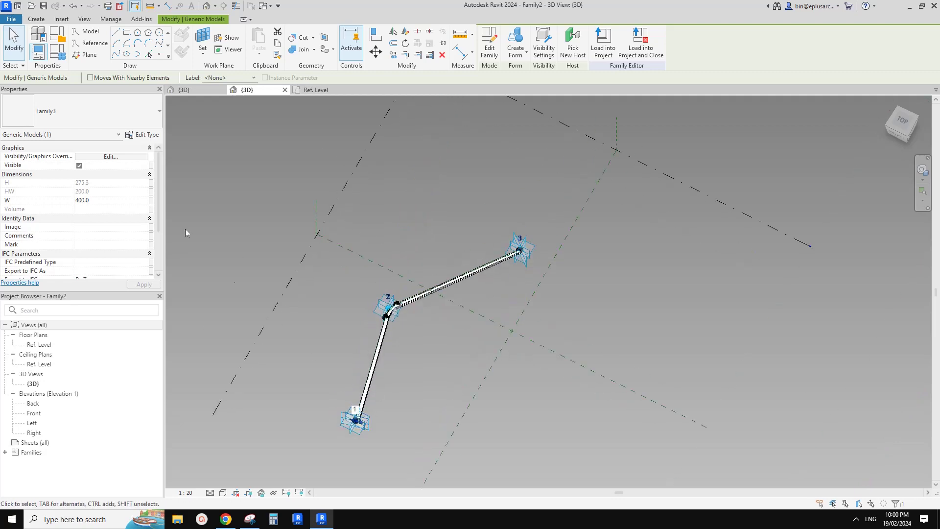
pyautogui.click(151, 200)
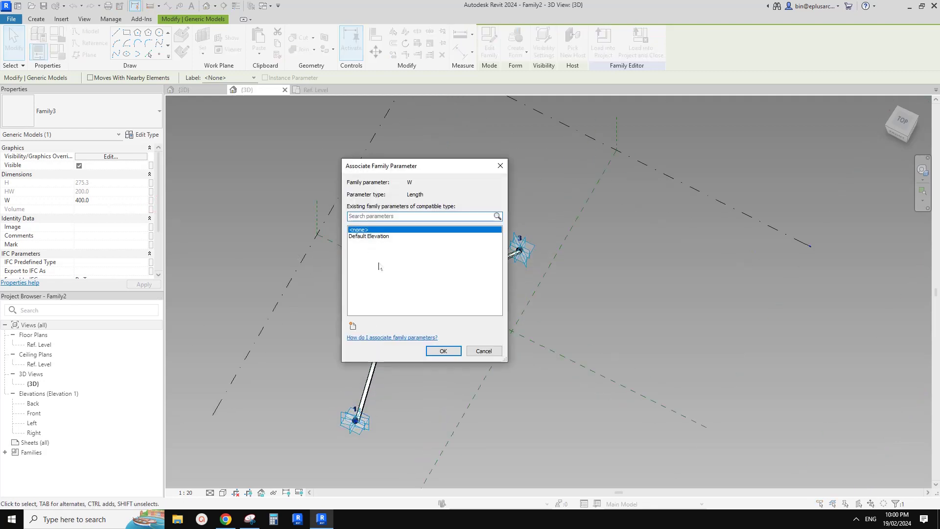
pyautogui.click(353, 327)
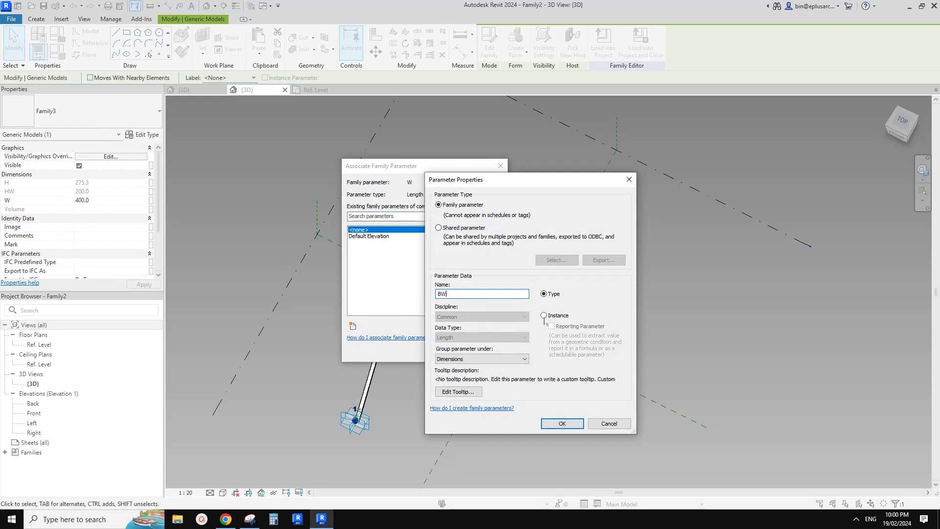
pyautogui.click(561, 422)
pyautogui.click(449, 350)
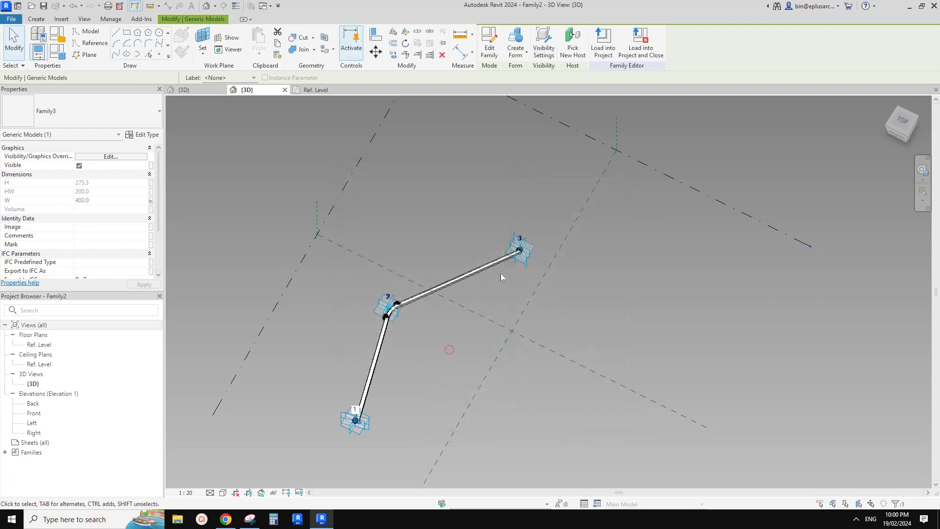
# Associate the W dimension of the profile at adaptive point 3 with a new family parameter named TW
pyautogui.scroll(5, 519, 259)
pyautogui.click(493, 239)
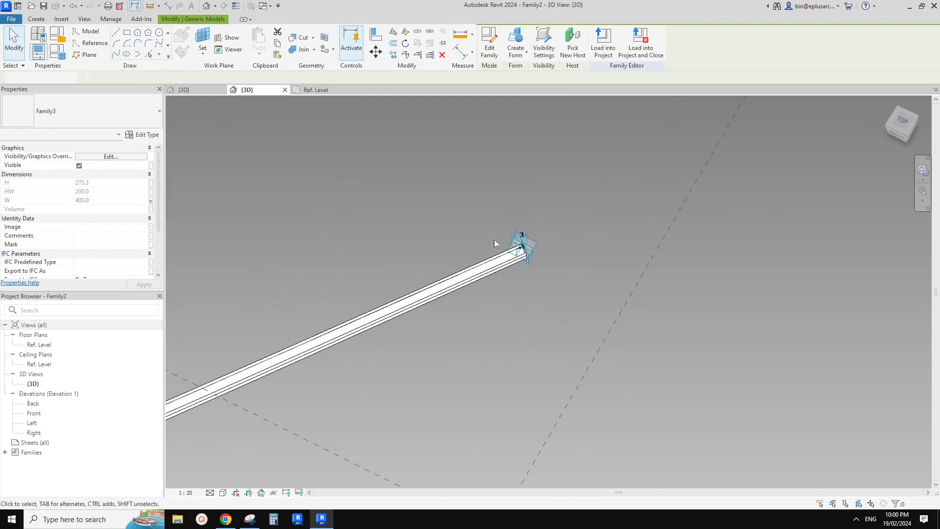
pyautogui.moveTo(522, 259); pyautogui.dragTo(530, 265)
pyautogui.scroll(5, 533, 256)
pyautogui.click(526, 253)
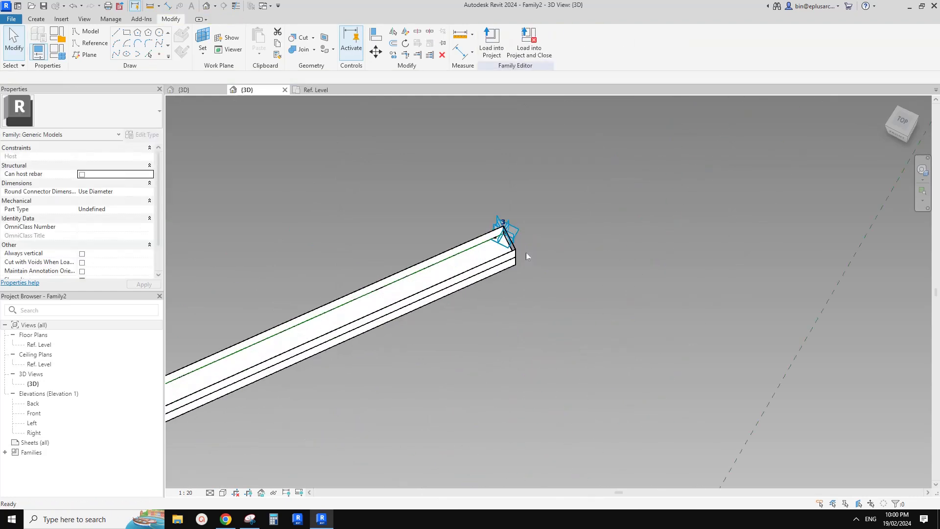
pyautogui.scroll(2, 513, 247)
pyautogui.click(513, 242)
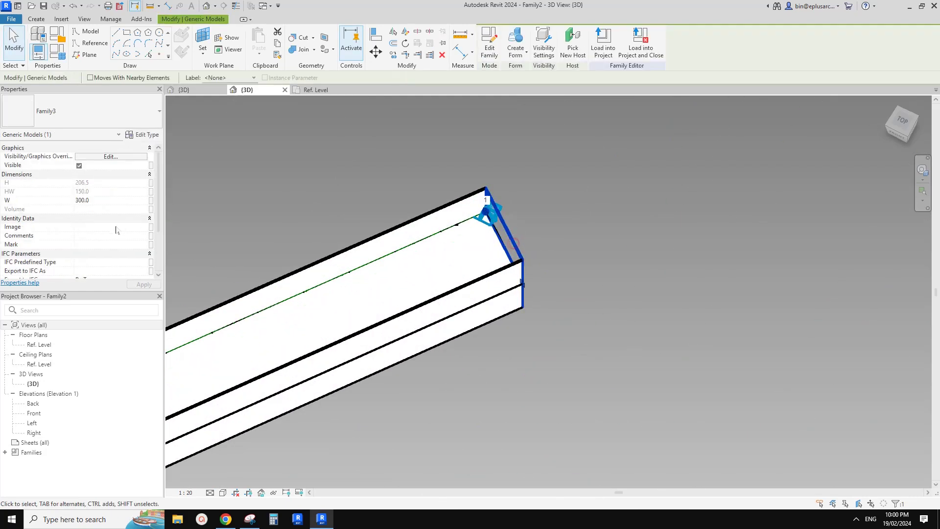
pyautogui.click(151, 201)
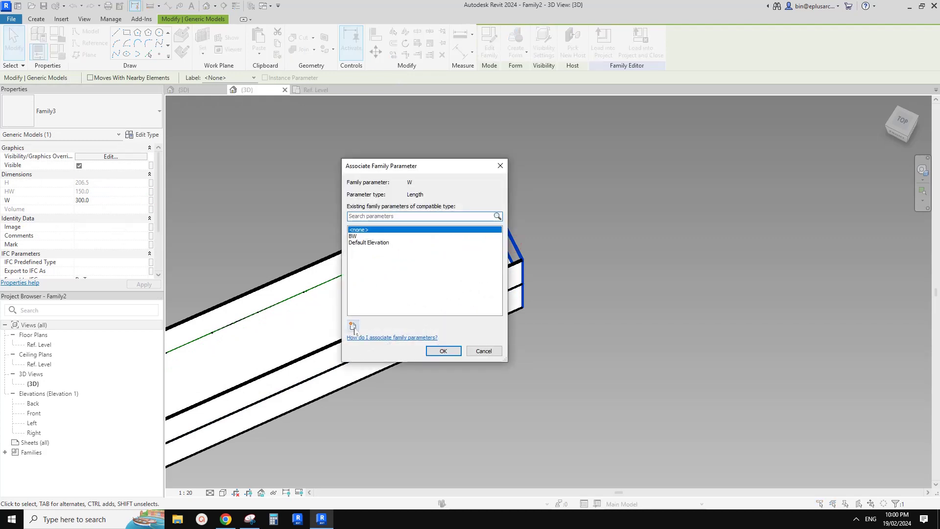
pyautogui.click(353, 326)
pyautogui.write('TW')
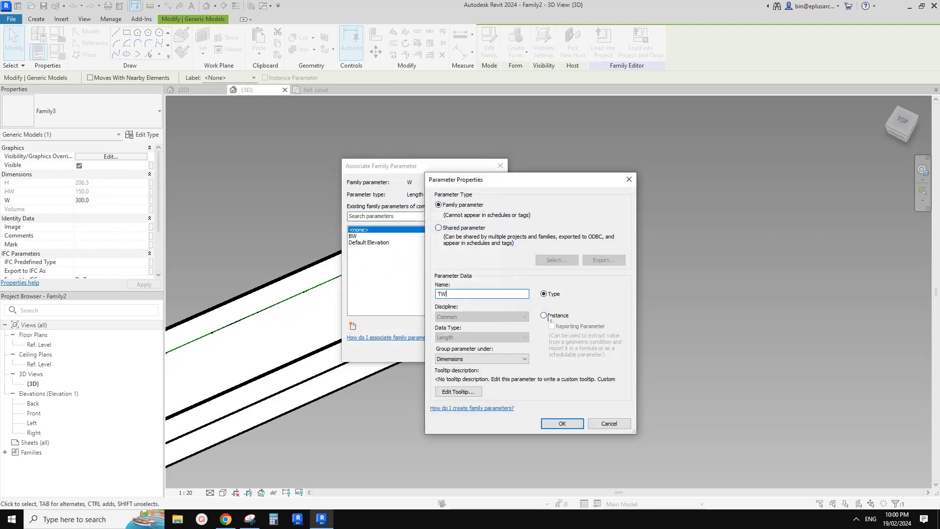
pyautogui.click(562, 423)
pyautogui.click(436, 351)
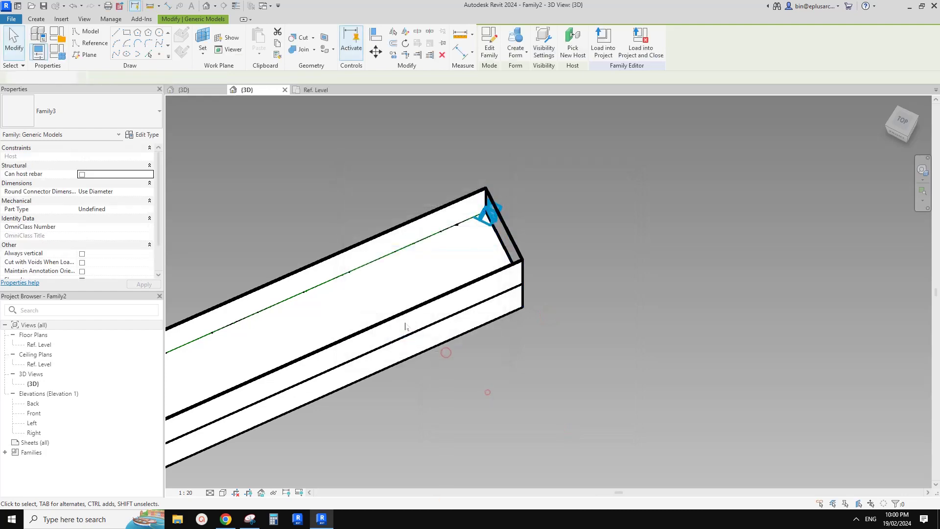
# Select the branch's three solid forms and associate their material with a new type parameter named MA
pyautogui.keyDown('ctrl'); pyautogui.click(391, 290); pyautogui.keyUp('ctrl')
pyautogui.keyDown('ctrl'); pyautogui.click(393, 241); pyautogui.keyUp('ctrl')
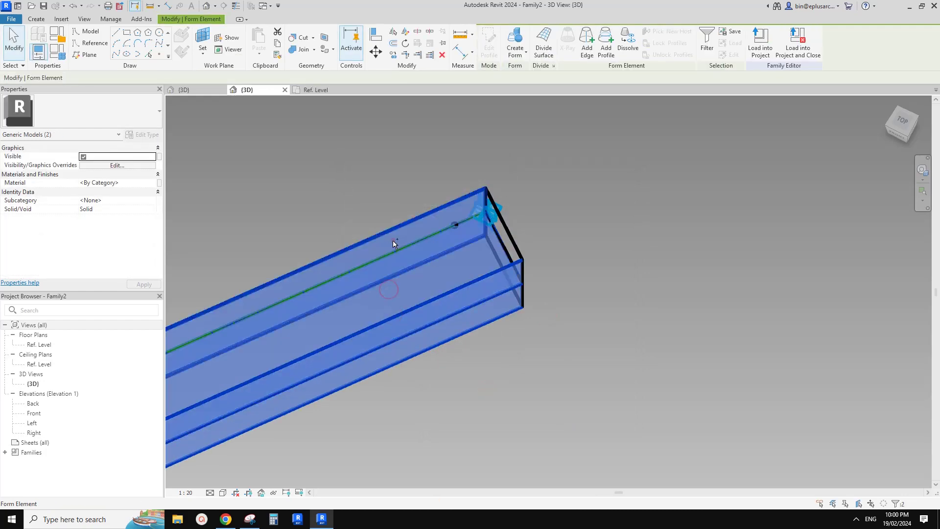
pyautogui.click(159, 183)
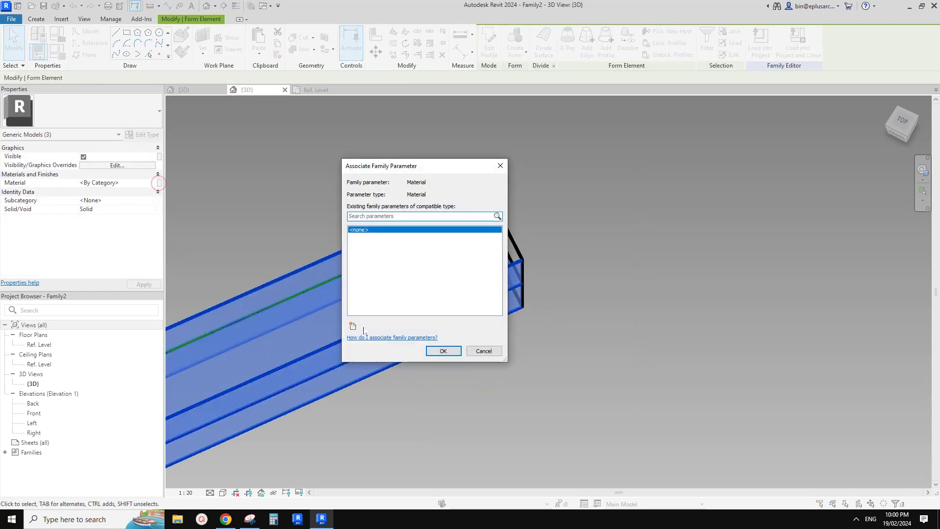
pyautogui.click(351, 326)
pyautogui.write('MA')
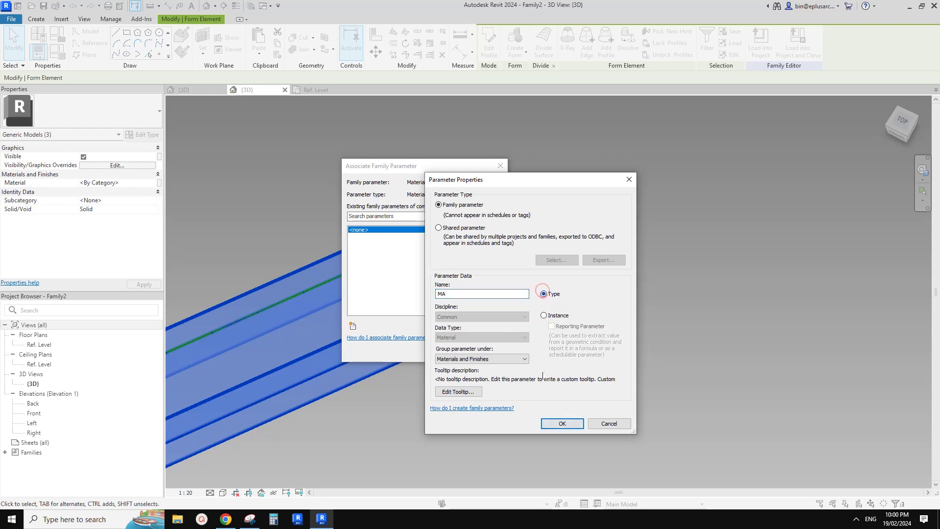
pyautogui.click(559, 422)
pyautogui.click(443, 351)
pyautogui.click(463, 365)
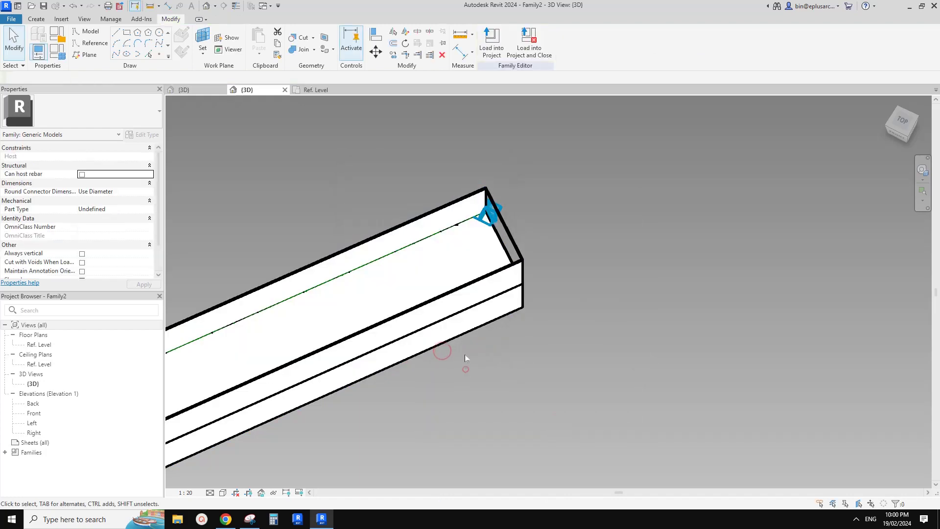
# Load the edited Family2 branch into Family1, overwriting the existing version
pyautogui.click(491, 49)
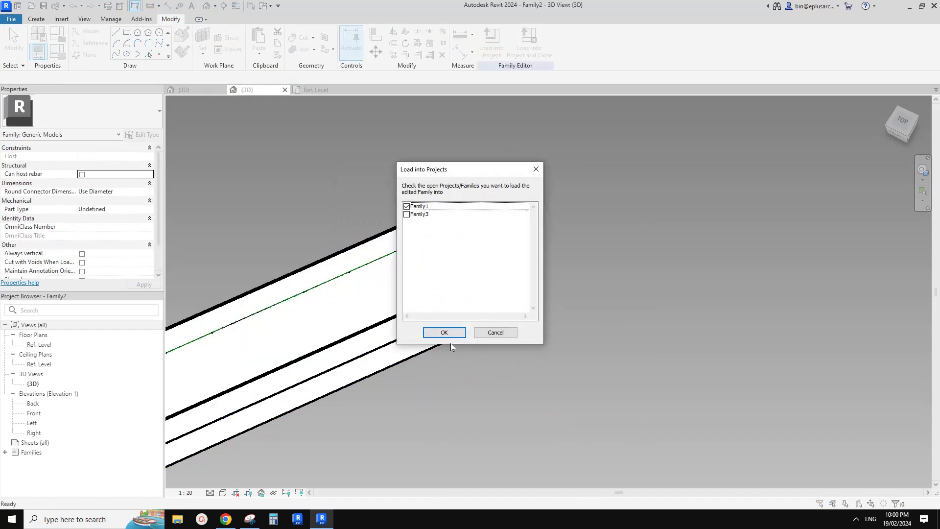
pyautogui.click(447, 332)
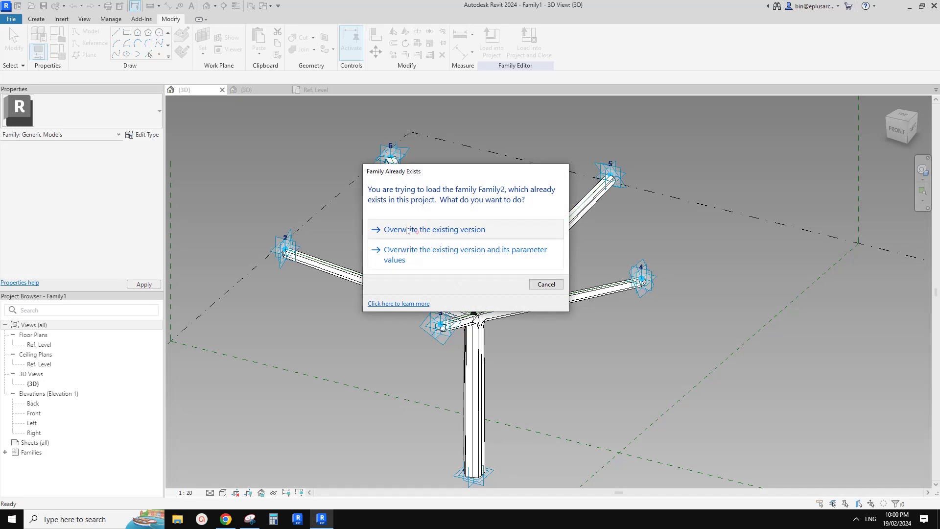
pyautogui.click(409, 230)
pyautogui.moveTo(433, 277); pyautogui.dragTo(434, 227, button='middle')
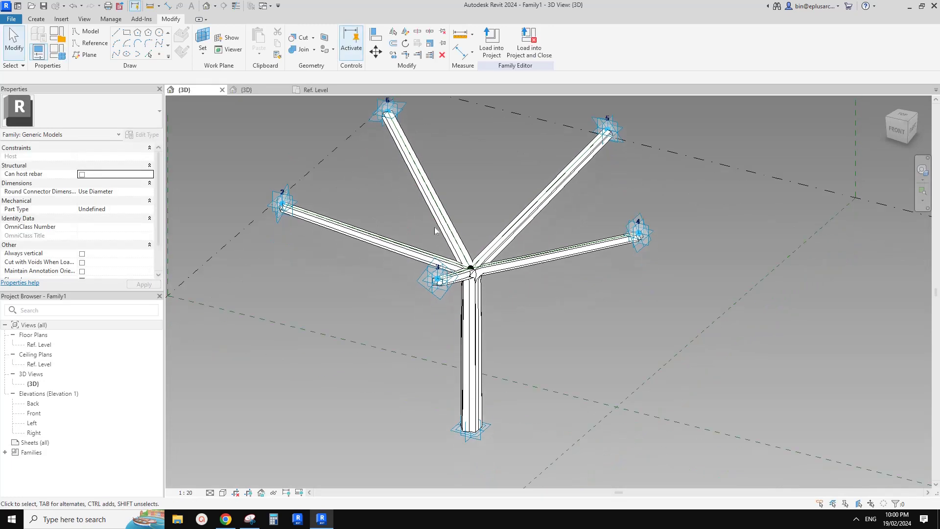
# Select all instances of the Family2 branch in the column and set their BW to 500
pyautogui.click(435, 222)
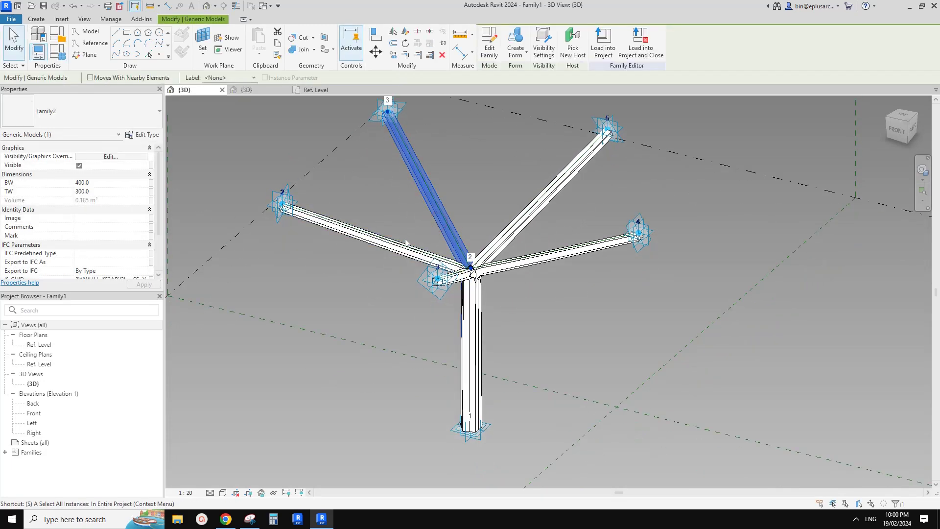
pyautogui.press('a')
pyautogui.click(115, 184)
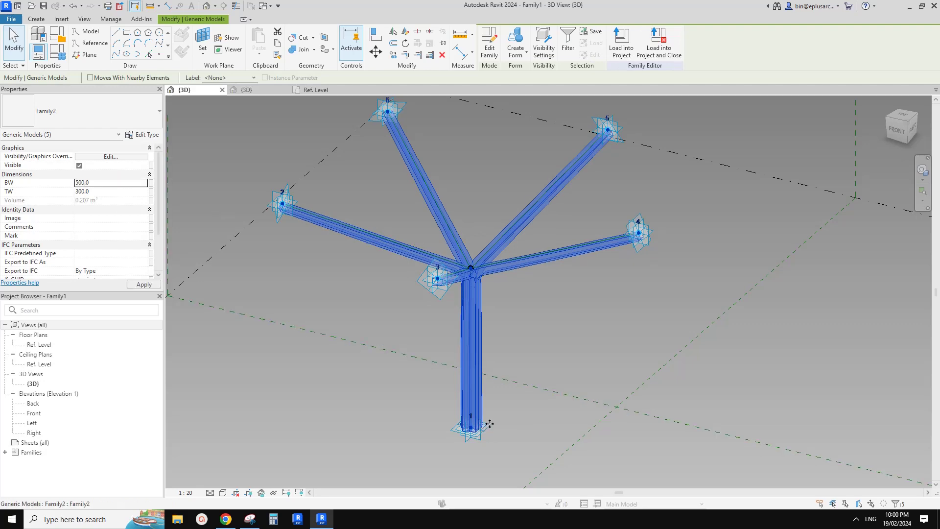
pyautogui.write('500.0')
pyautogui.click(526, 405)
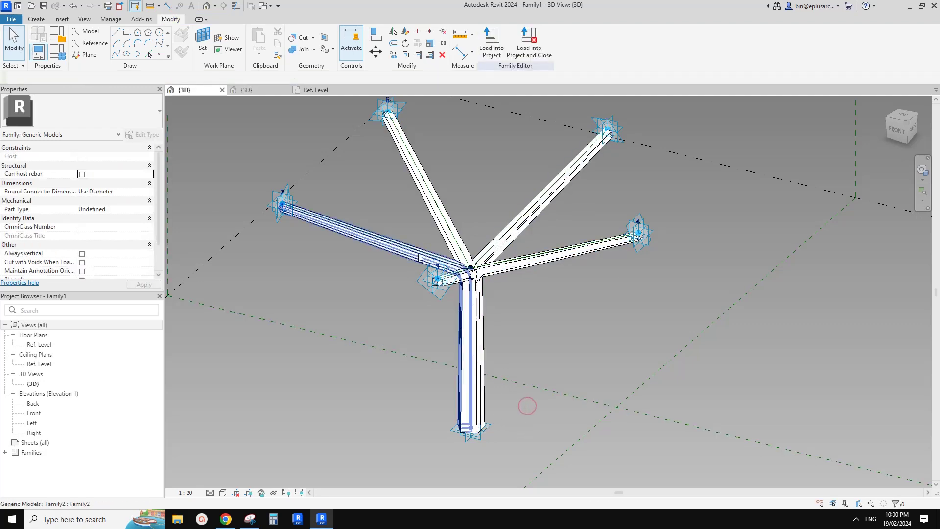
# Select all Family2 branches again, set their TW to 250, and open their type properties
pyautogui.click(419, 257)
pyautogui.press('s')
pyautogui.press('a')
pyautogui.click(109, 192)
pyautogui.write('2')
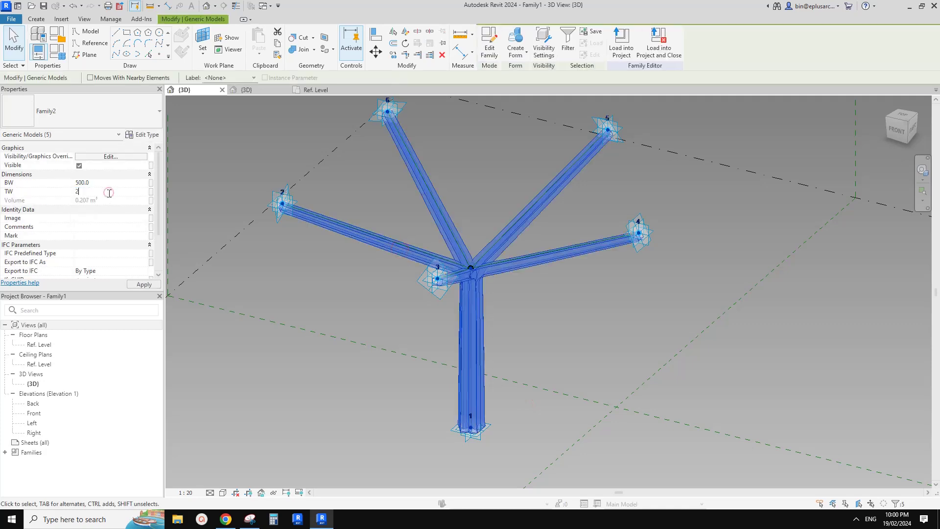
pyautogui.write('50.0')
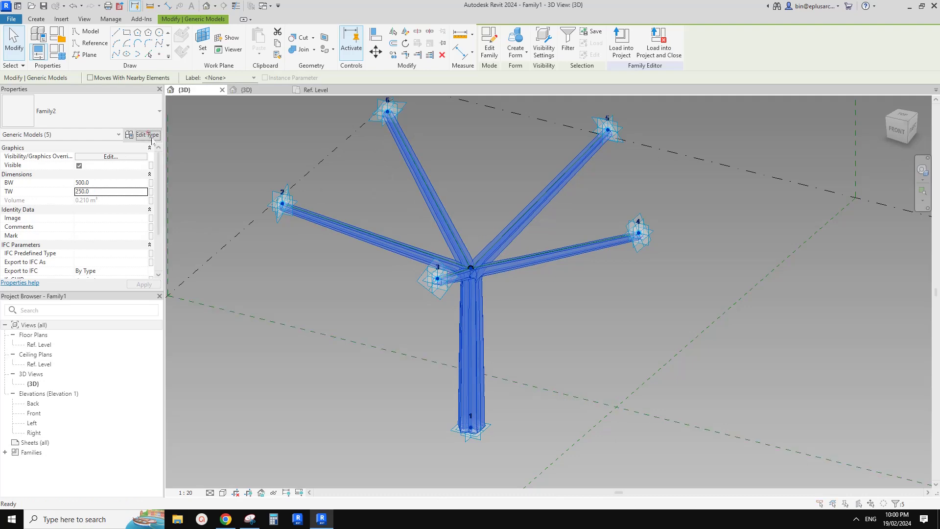
pyautogui.click(142, 135)
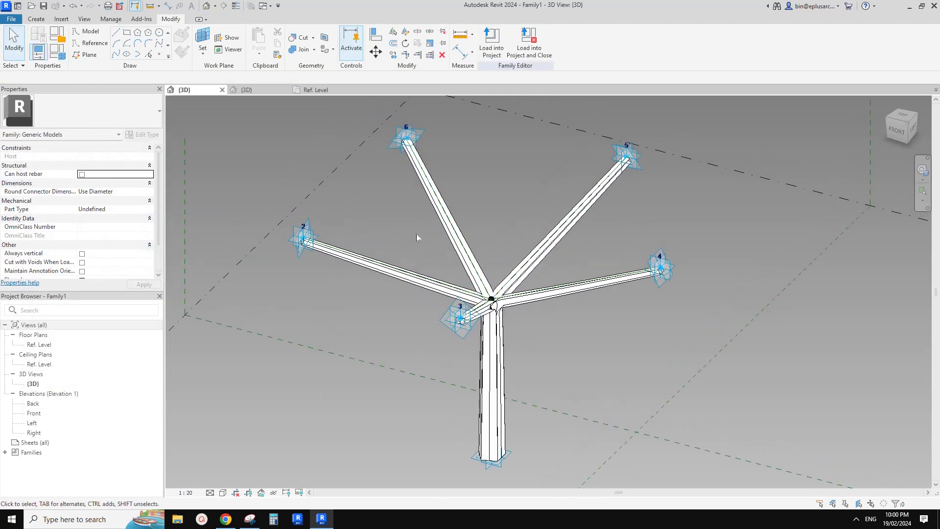
# Create a new project from the Architectural Template
pyautogui.click(19, 21)
pyautogui.moveTo(34, 57)
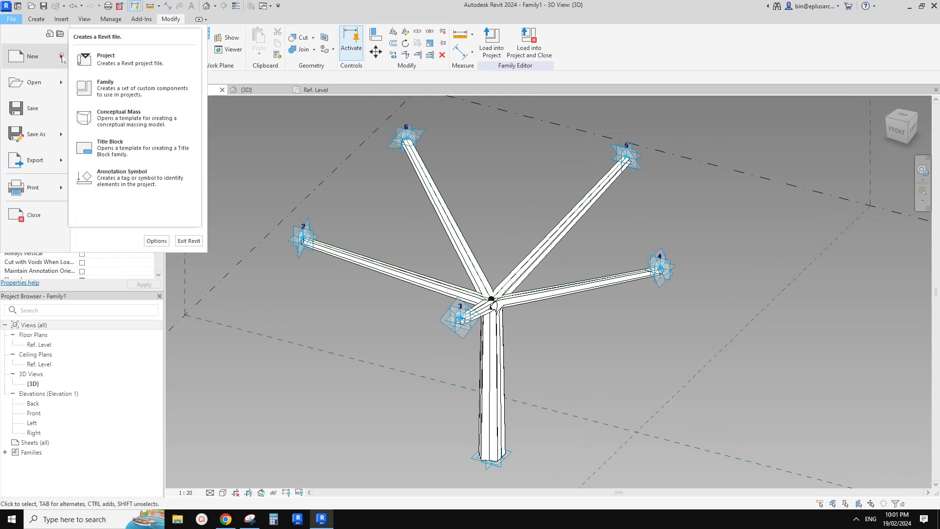
pyautogui.click(122, 70)
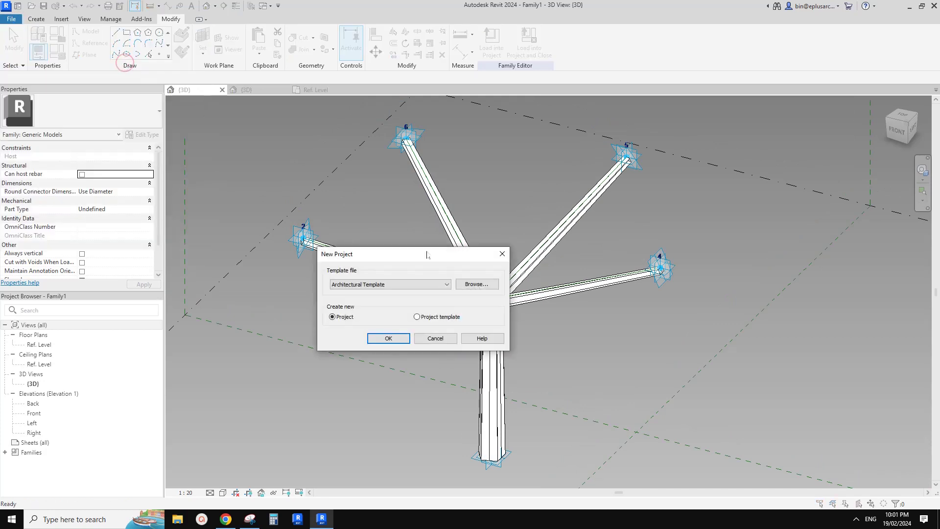
pyautogui.click(399, 335)
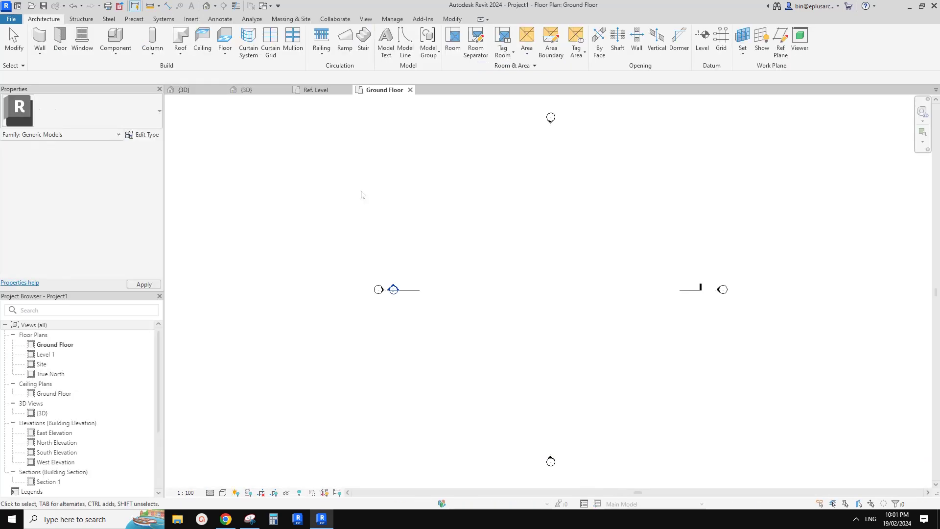
# Start a footprint roof on Level 1 and sketch a rectangular boundary about 9000 by 12000 mm between the elevation markers
pyautogui.click(181, 38)
pyautogui.click(474, 282)
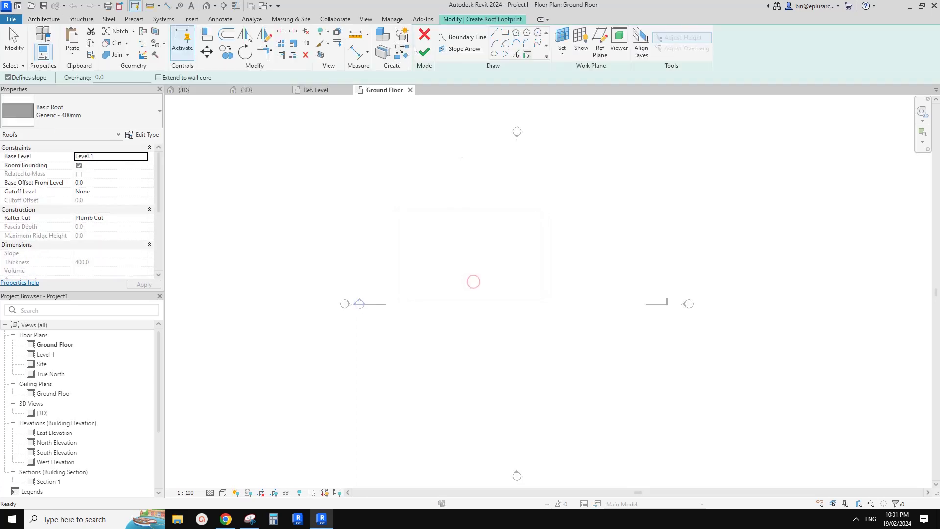
pyautogui.click(504, 32)
pyautogui.click(472, 255)
pyautogui.click(533, 338)
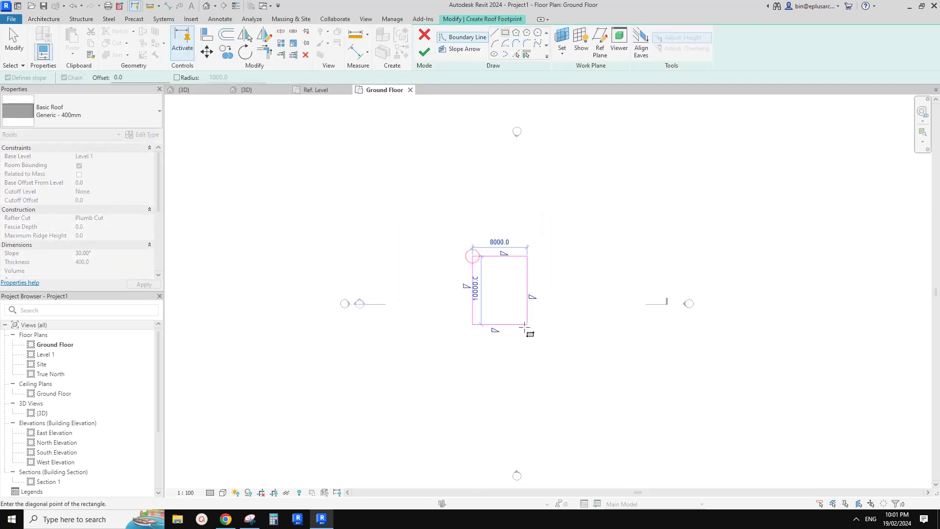
pyautogui.press('Escape')
pyautogui.press('Escape')
# Remove the slope definition from the two short boundary edges, finish the roof, and open the default 3D view
pyautogui.moveTo(560, 285); pyautogui.dragTo(458, 293)
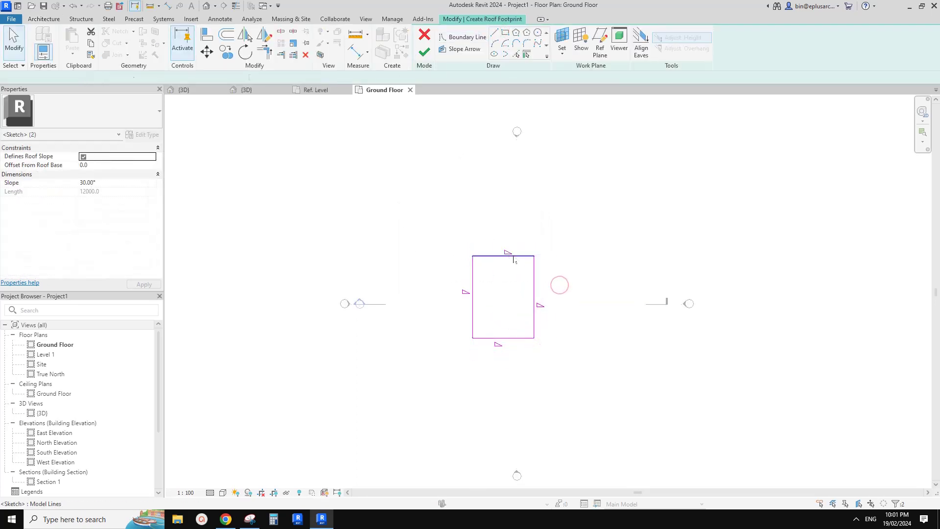
pyautogui.moveTo(513, 224); pyautogui.dragTo(492, 361)
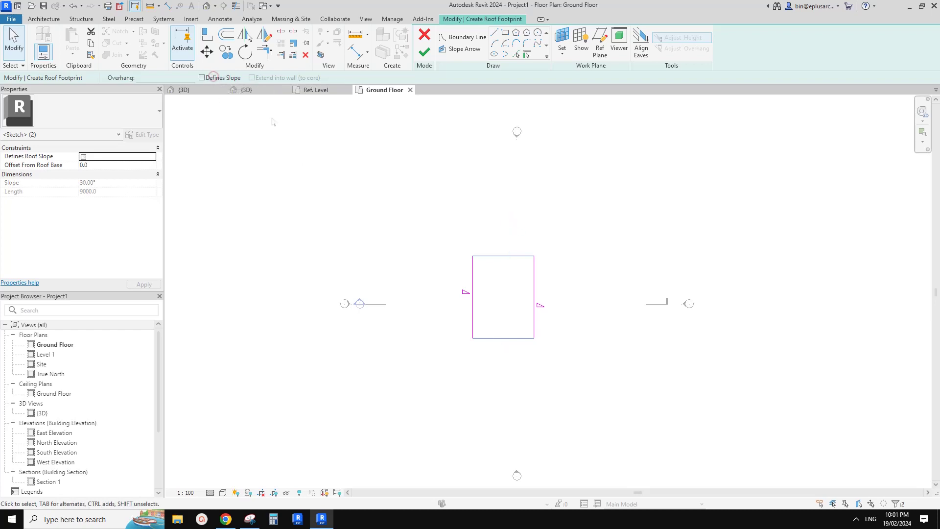
pyautogui.moveTo(296, 153); pyautogui.dragTo(294, 161, button='middle')
pyautogui.click(294, 160)
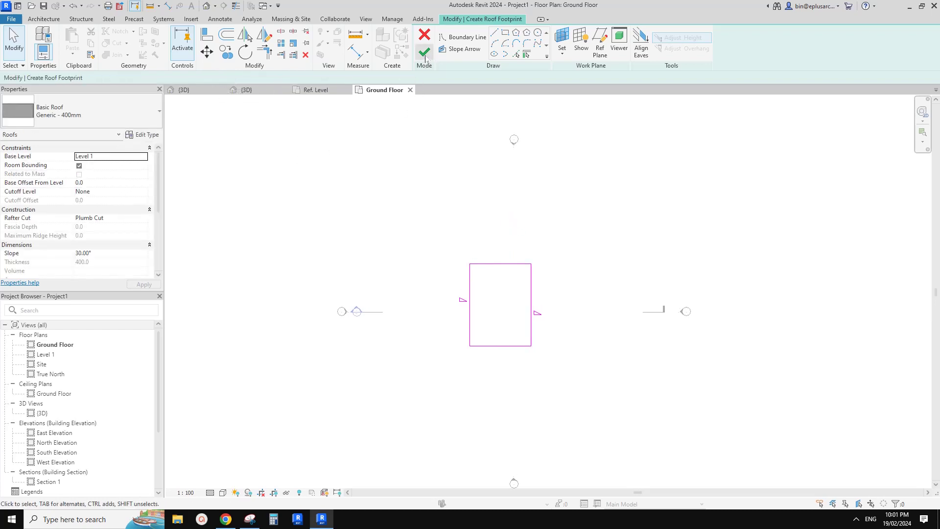
pyautogui.click(424, 53)
pyautogui.click(206, 12)
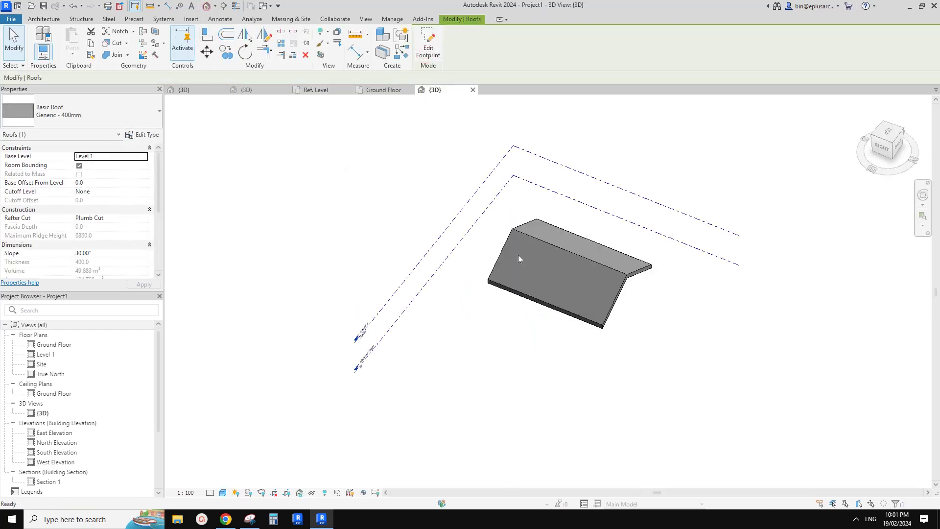
# Edit the roof footprint so only one long edge defines slope, and set a shallower roof slope
pyautogui.click(550, 269)
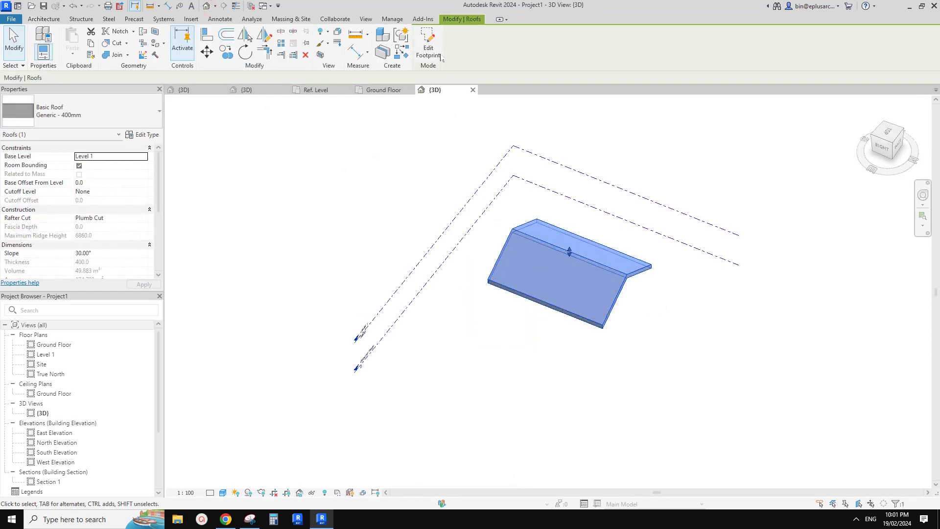
pyautogui.click(428, 45)
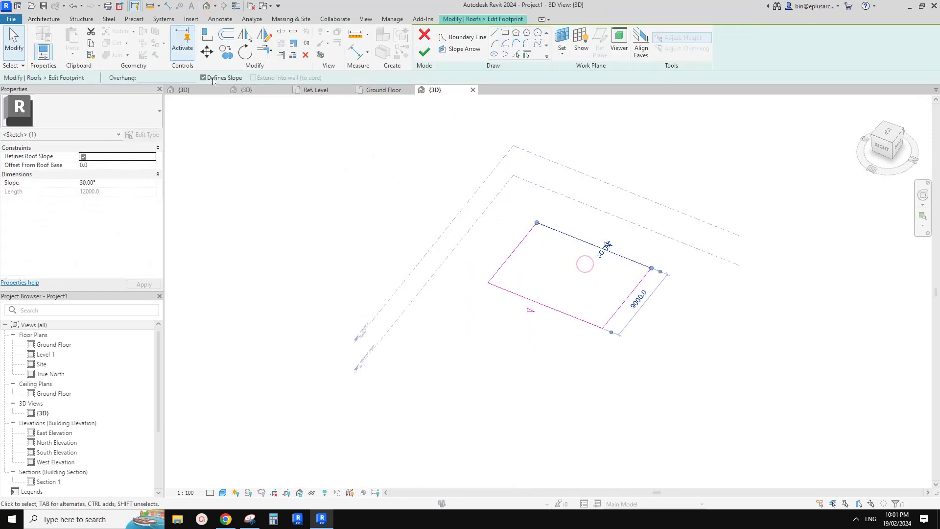
pyautogui.click(424, 52)
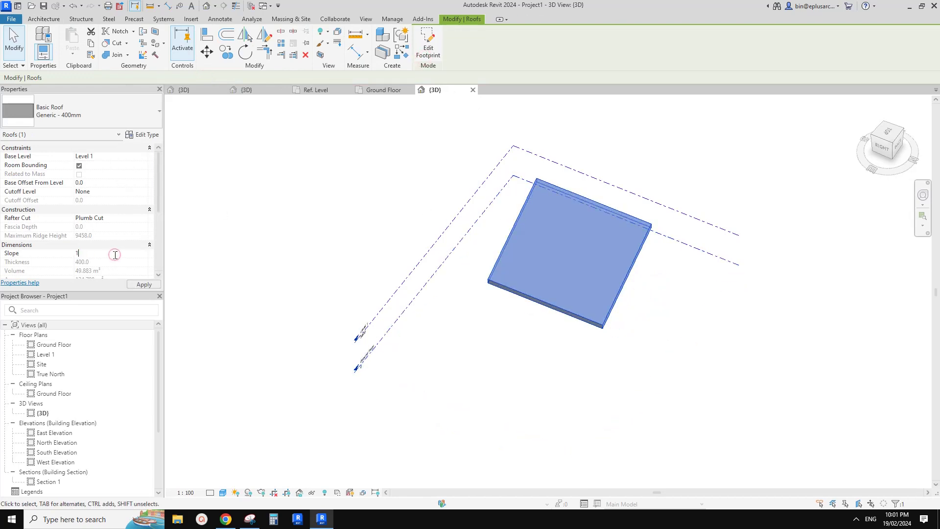
pyautogui.press('Return')
pyautogui.keyDown('shift'); pyautogui.moveTo(604, 250); pyautogui.dragTo(538, 258, button='middle'); pyautogui.keyUp('shift')
pyautogui.click(298, 155)
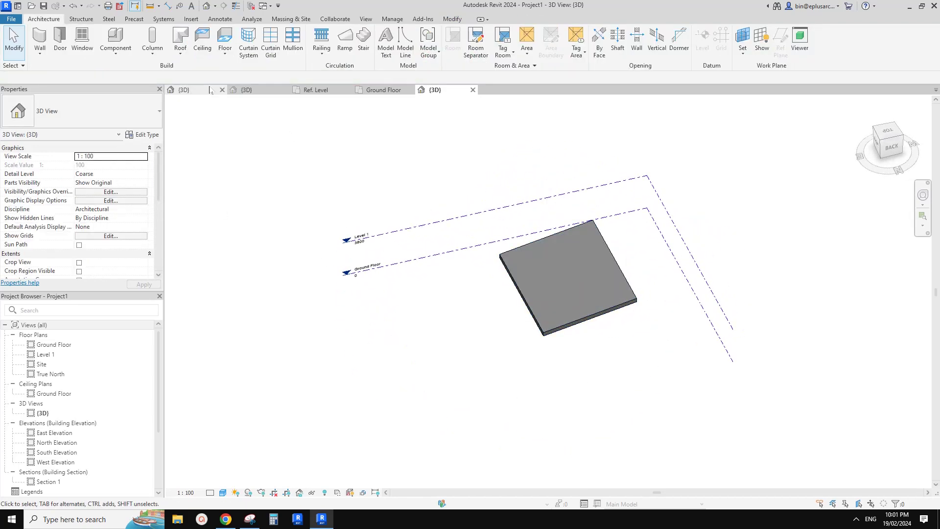
# Close the inactive views and load the Family1 tree column into Project1
pyautogui.click(252, 7)
pyautogui.click(198, 90)
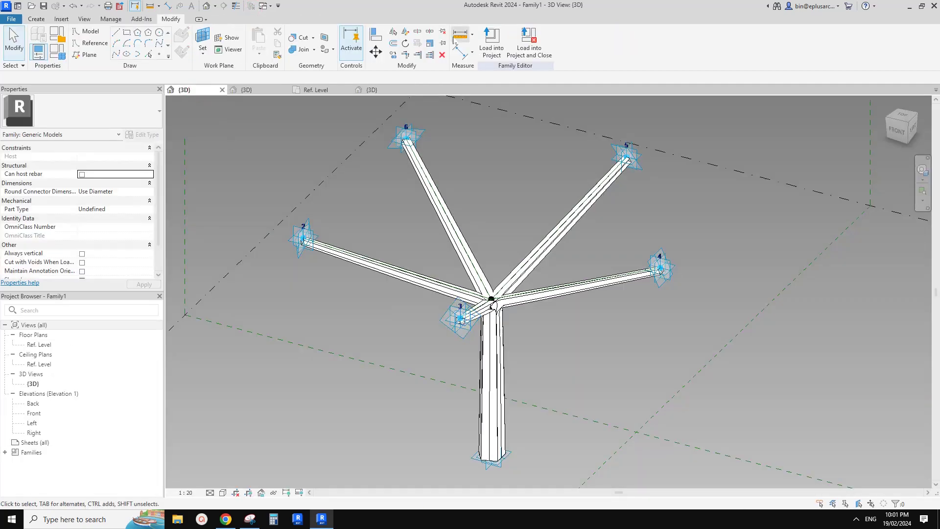
pyautogui.click(492, 42)
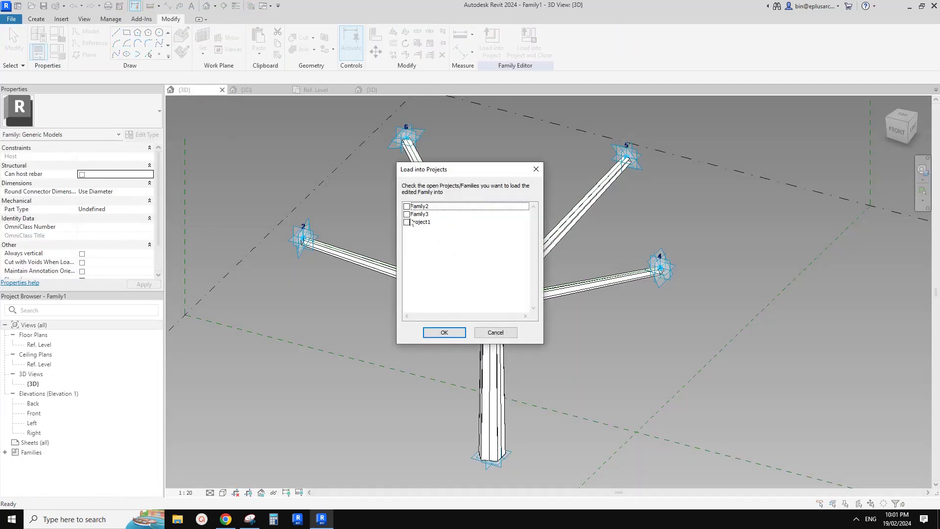
pyautogui.click(412, 222)
pyautogui.click(444, 332)
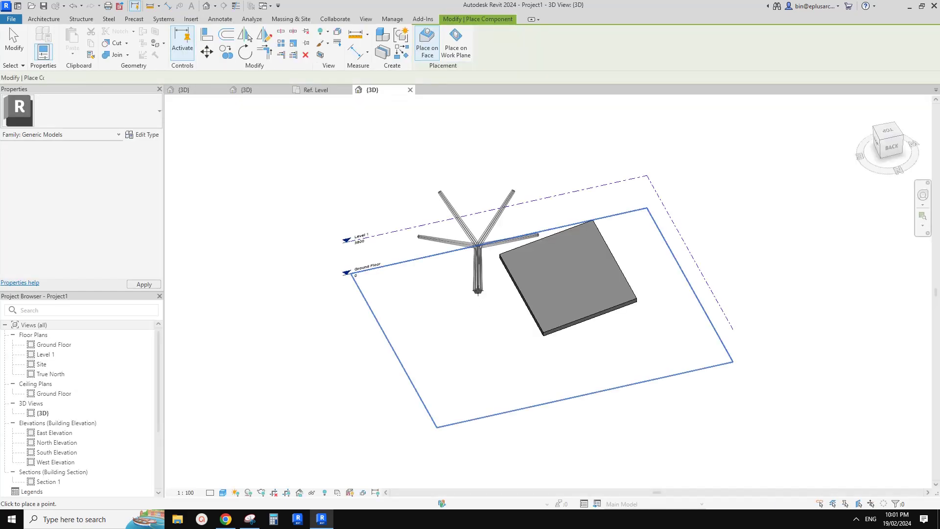
# Place one Family1 tree column on the Ground Floor plane so that its trunk passes through the sloped roof
pyautogui.moveTo(556, 324); pyautogui.dragTo(401, 332, button='middle')
pyautogui.keyDown('shift'); pyautogui.moveTo(345, 289); pyautogui.dragTo(402, 335, button='middle'); pyautogui.keyUp('shift')
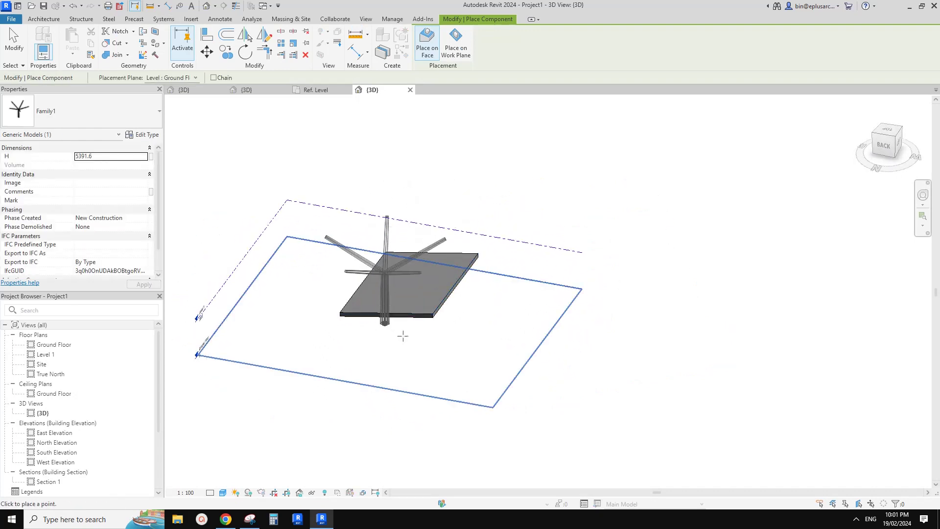
pyautogui.scroll(3, 416, 340)
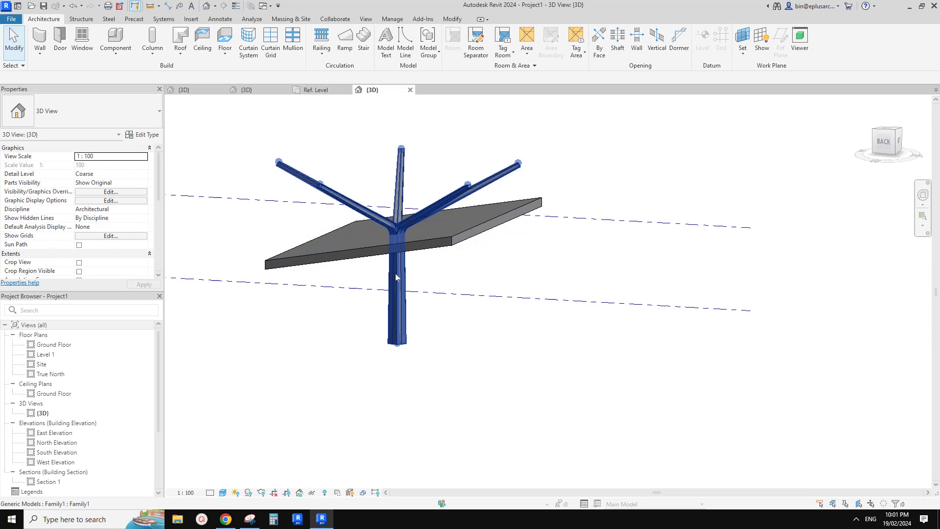
# Select the placed tree column, inspect its tips against the roof, and start creating a similar instance
pyautogui.click(396, 275)
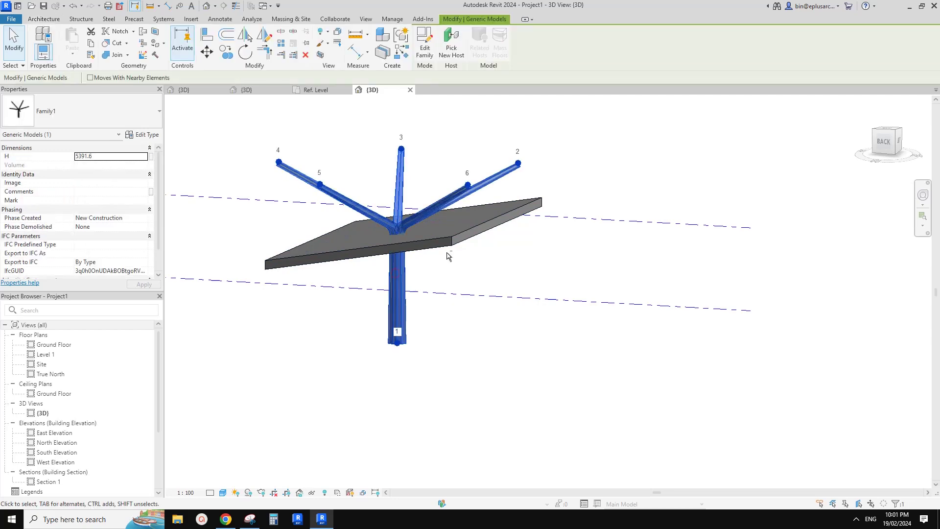
pyautogui.keyDown('shift'); pyautogui.moveTo(534, 156); pyautogui.dragTo(563, 274, button='middle'); pyautogui.keyUp('shift')
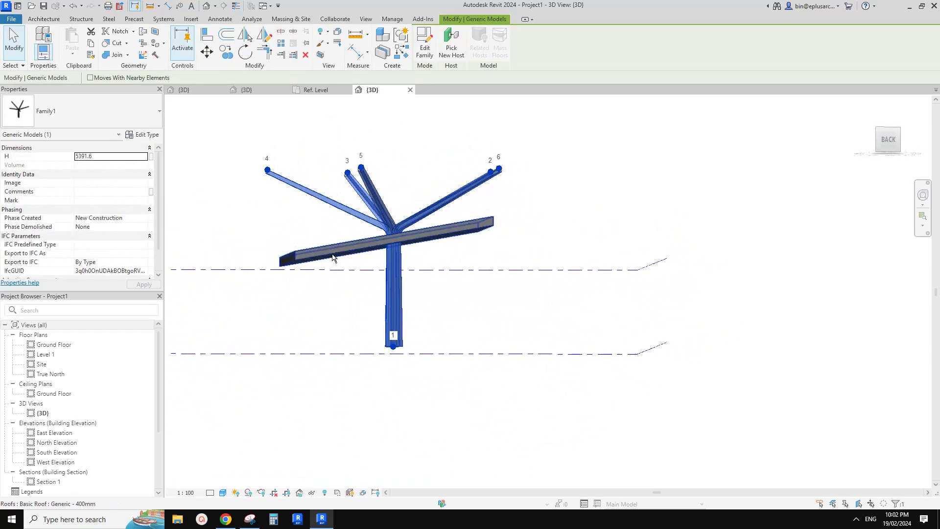
pyautogui.keyDown('shift'); pyautogui.moveTo(407, 219); pyautogui.dragTo(382, 257, button='middle'); pyautogui.keyUp('shift')
pyautogui.press('c')
pyautogui.press('s')
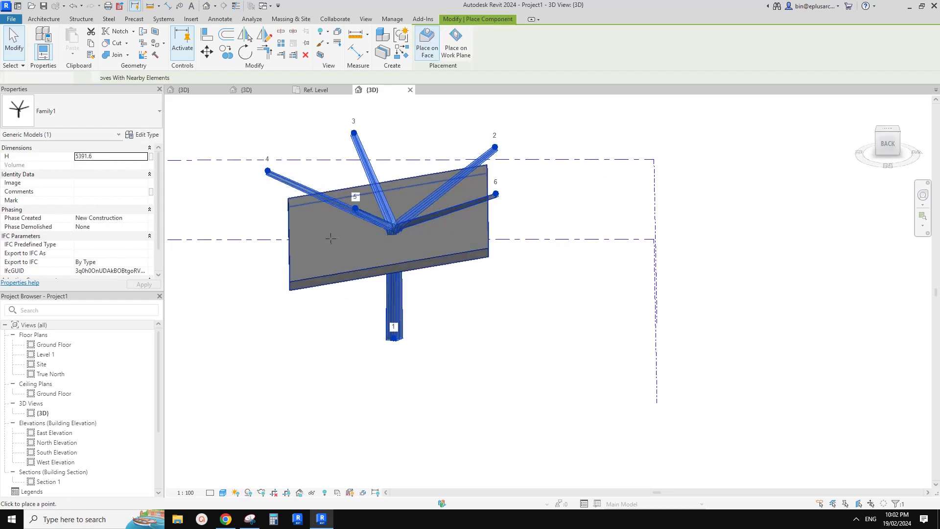